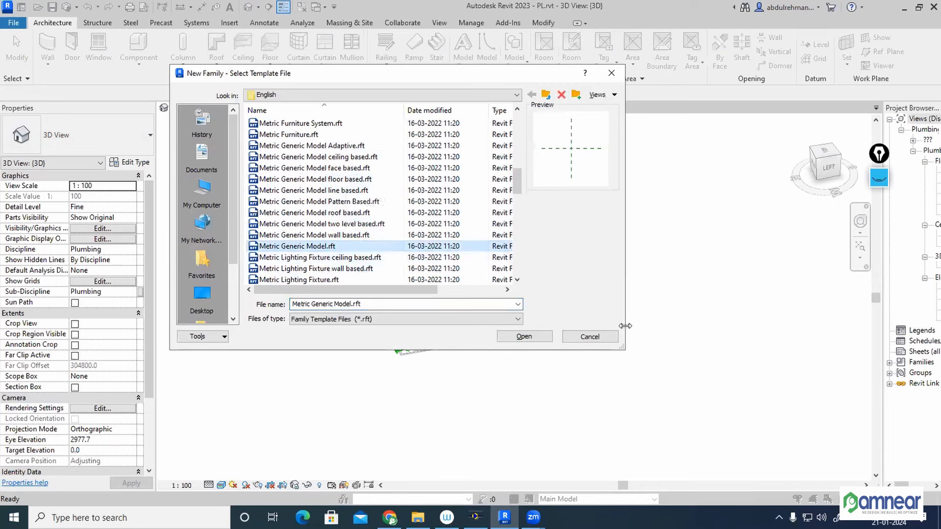
Create a new family from the Metric Generic Model.rft template.
{"action": "left_click", "coordinate": [523, 336]}
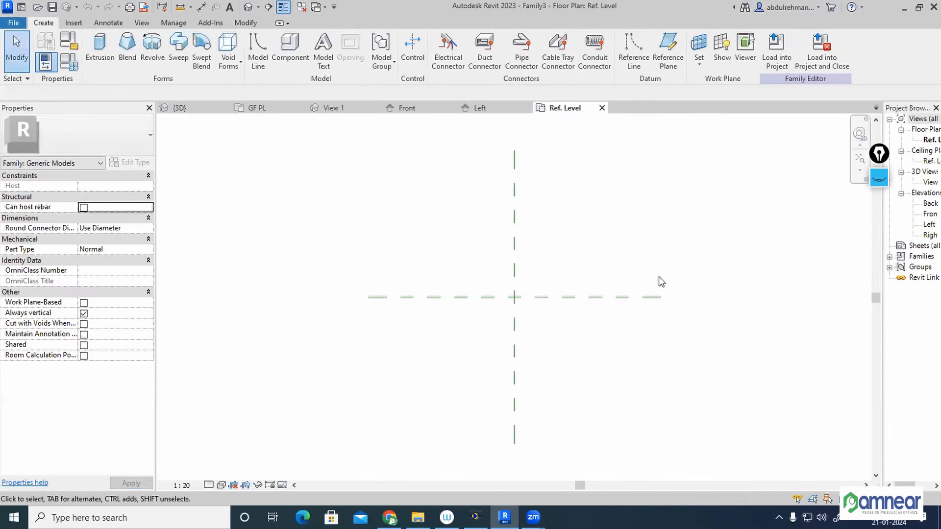
{"action": "scroll", "coordinate": [455, 329], "scroll_direction": "up", "scroll_amount": 2}
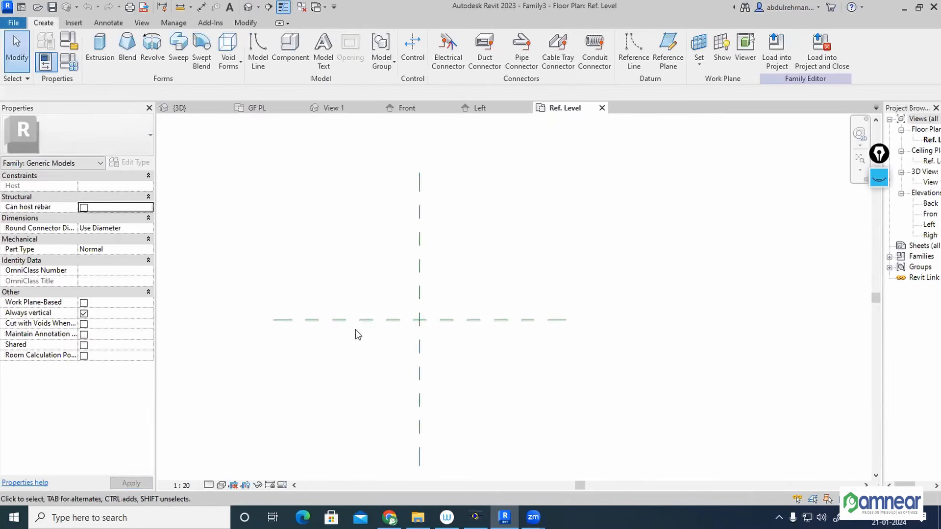
{"action": "middle_click_drag", "start_coordinate": [476, 303], "coordinate": [513, 283]}
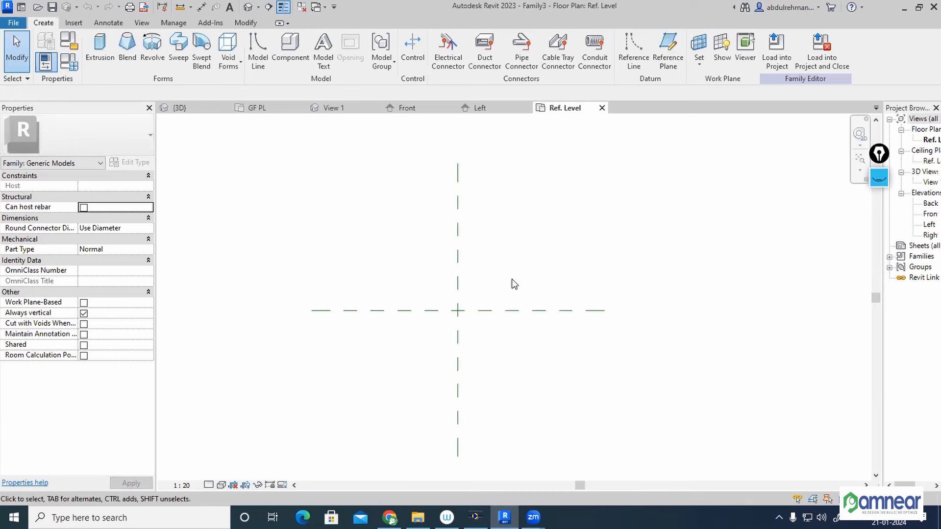
Include Piping in the family category filter and choose Plumbing Fixtures as the family category.
{"action": "left_click", "coordinate": [70, 43]}
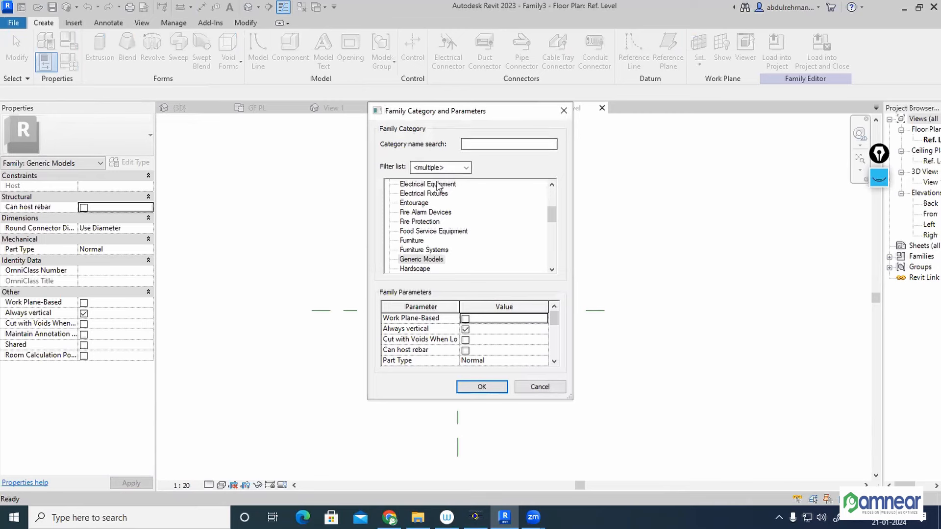
{"action": "left_click", "coordinate": [465, 168]}
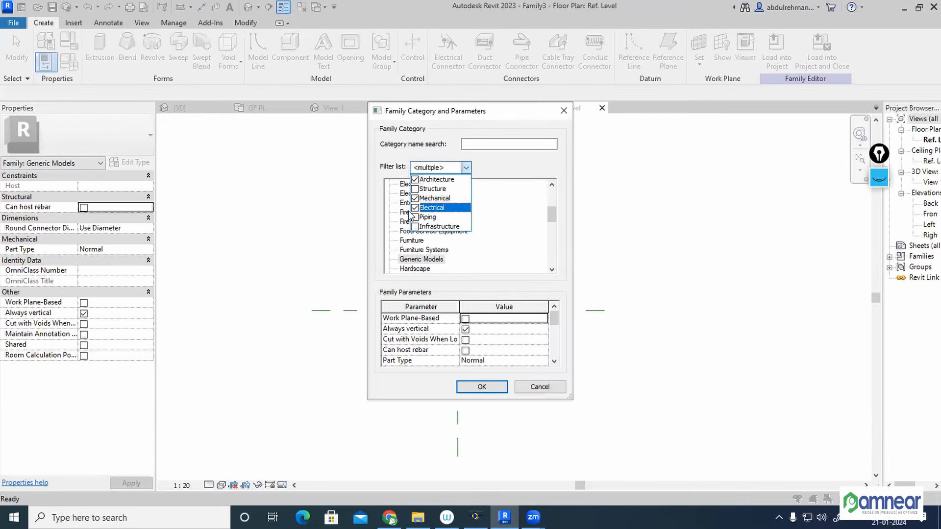
{"action": "left_click", "coordinate": [415, 217]}
{"action": "left_click", "coordinate": [506, 204]}
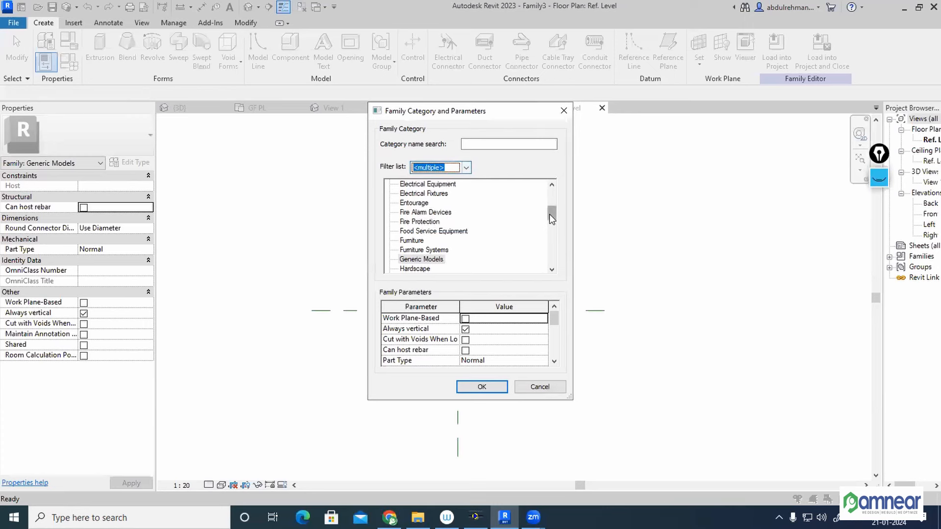
{"action": "left_click_drag", "start_coordinate": [552, 219], "coordinate": [551, 239]}
{"action": "left_click", "coordinate": [444, 260]}
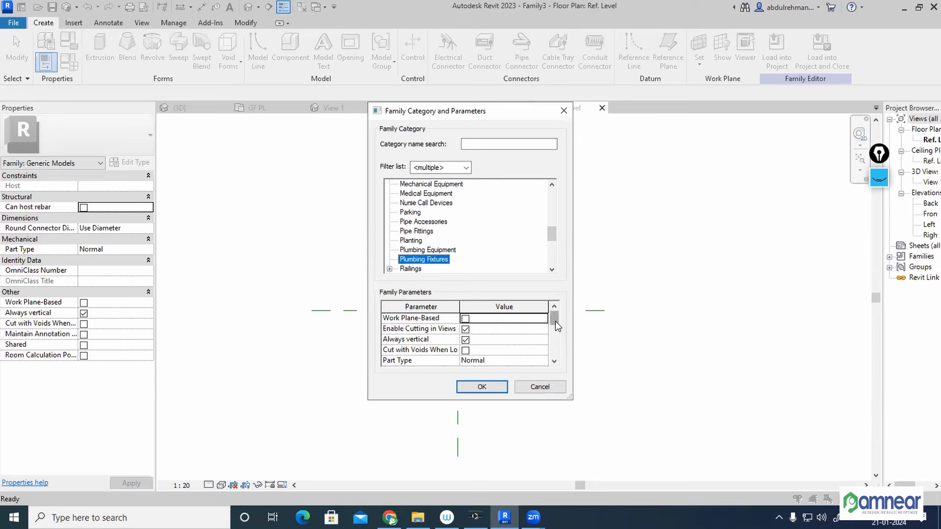
Keep the round connector dimension at Use Diameter and apply the family category and parameters.
{"action": "left_click_drag", "start_coordinate": [553, 323], "coordinate": [553, 331]}
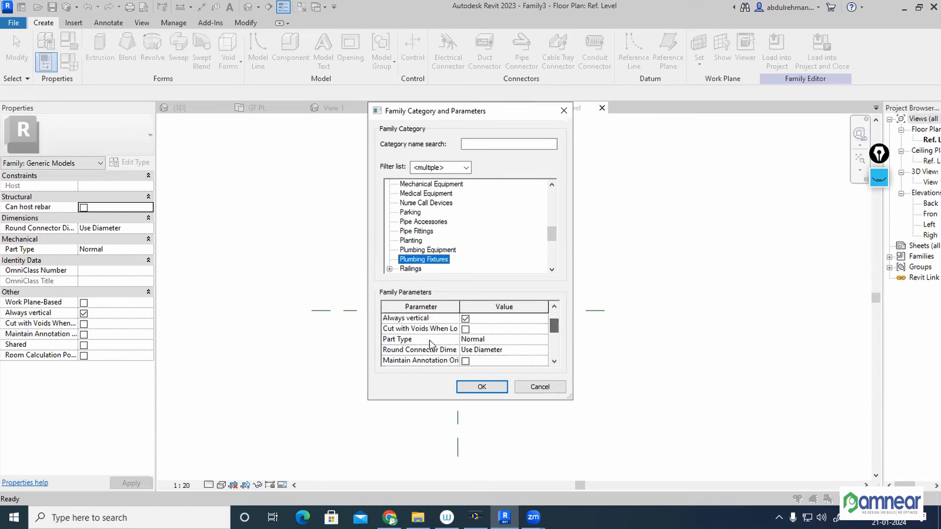
{"action": "left_click", "coordinate": [543, 351]}
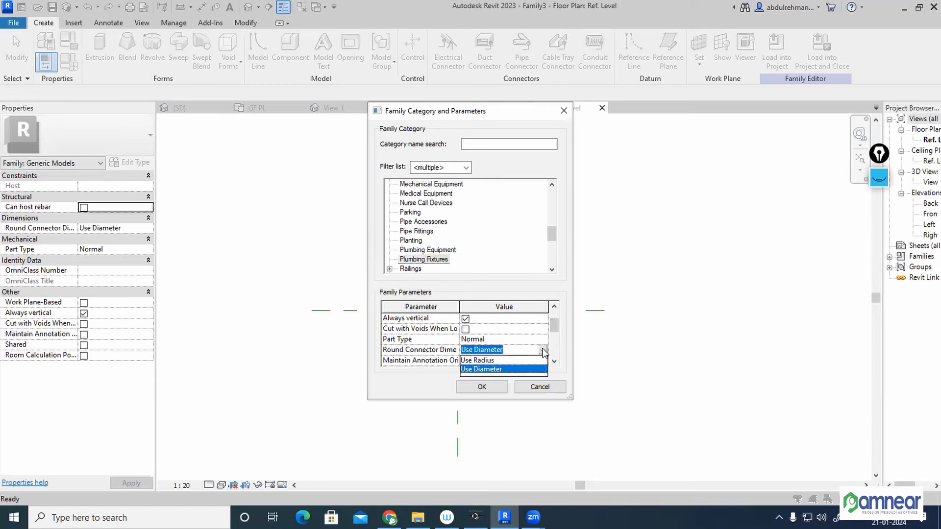
{"action": "left_click", "coordinate": [488, 370]}
{"action": "left_click", "coordinate": [489, 388]}
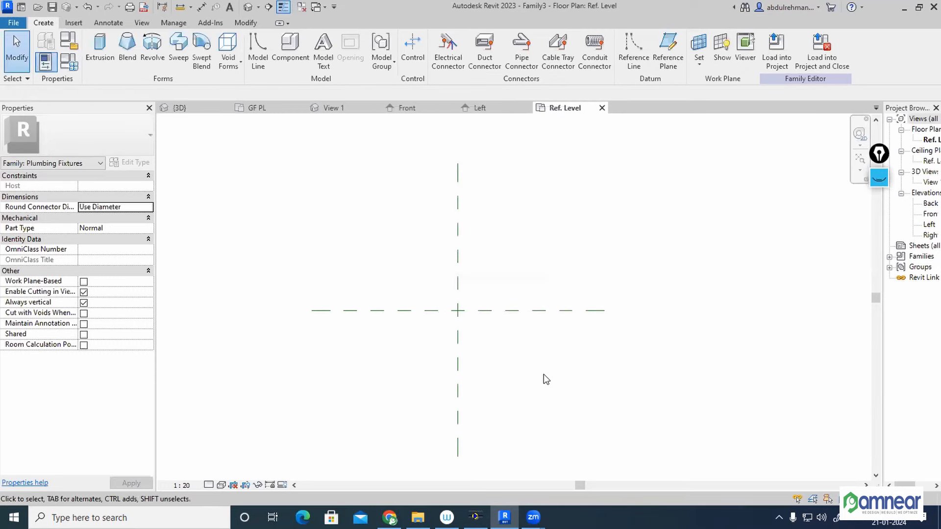
Clear the old screen annotations and sketch a freehand box with its two top edges labelled 450.
{"action": "left_click", "coordinate": [880, 183]}
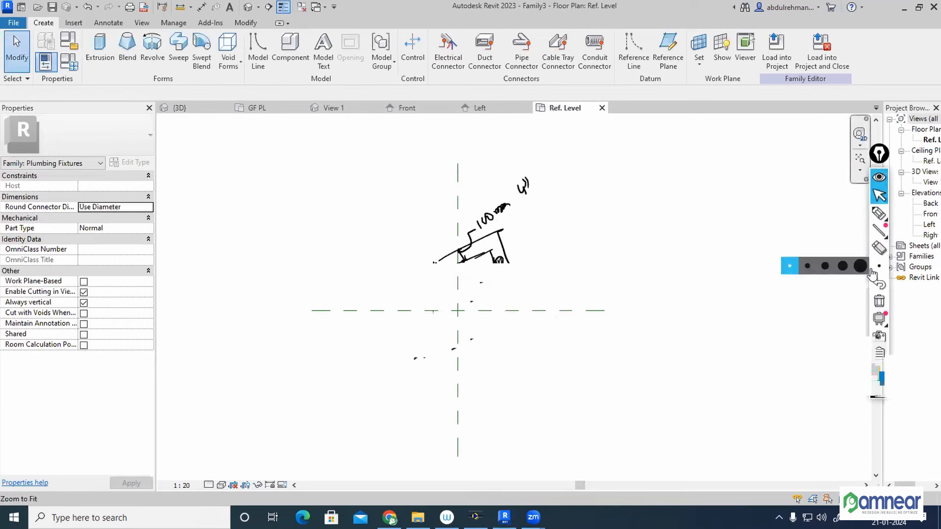
{"action": "left_click", "coordinate": [879, 301]}
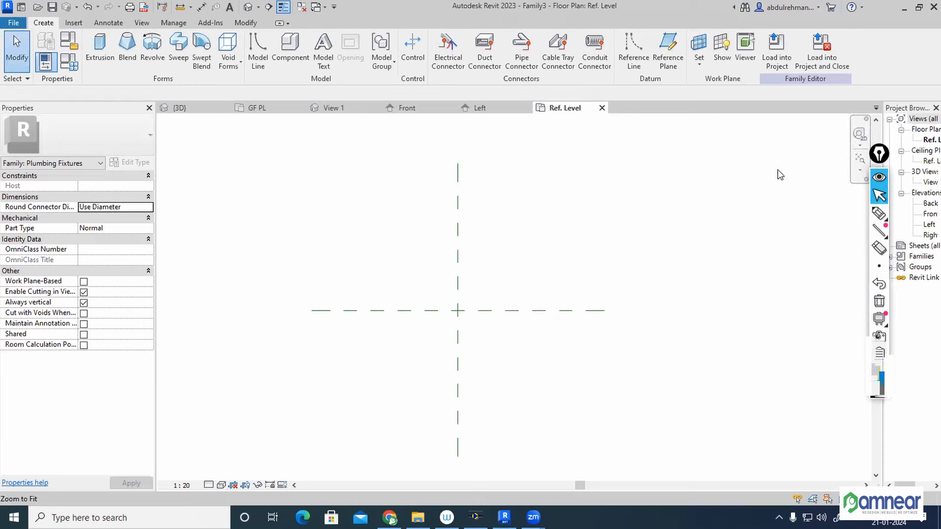
{"action": "left_click", "coordinate": [879, 213]}
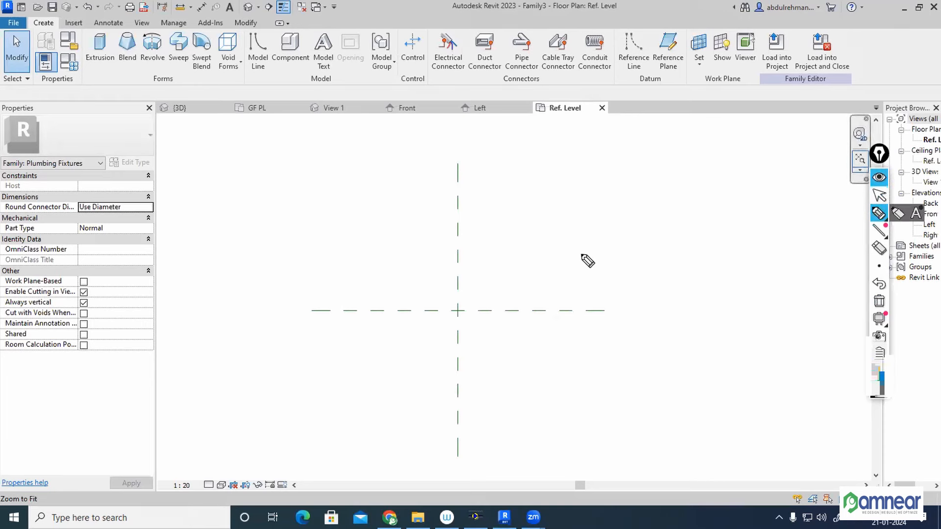
{"action": "mouse_move", "coordinate": [567, 257]}
{"action": "left_mouse_down"}
{"action": "mouse_move", "coordinate": [632, 234]}
{"action": "mouse_move", "coordinate": [654, 280]}
{"action": "left_mouse_up"}
{"action": "mouse_move", "coordinate": [568, 258]}
{"action": "left_mouse_down"}
{"action": "mouse_move", "coordinate": [628, 300]}
{"action": "mouse_move", "coordinate": [654, 281]}
{"action": "mouse_move", "coordinate": [615, 291]}
{"action": "left_mouse_up"}
{"action": "left_click_drag", "start_coordinate": [620, 282], "coordinate": [653, 251]}
{"action": "left_click_drag", "start_coordinate": [655, 253], "coordinate": [659, 251]}
{"action": "left_click_drag", "start_coordinate": [567, 258], "coordinate": [567, 355]}
{"action": "left_click_drag", "start_coordinate": [594, 306], "coordinate": [590, 363]}
{"action": "left_click_drag", "start_coordinate": [653, 282], "coordinate": [651, 338]}
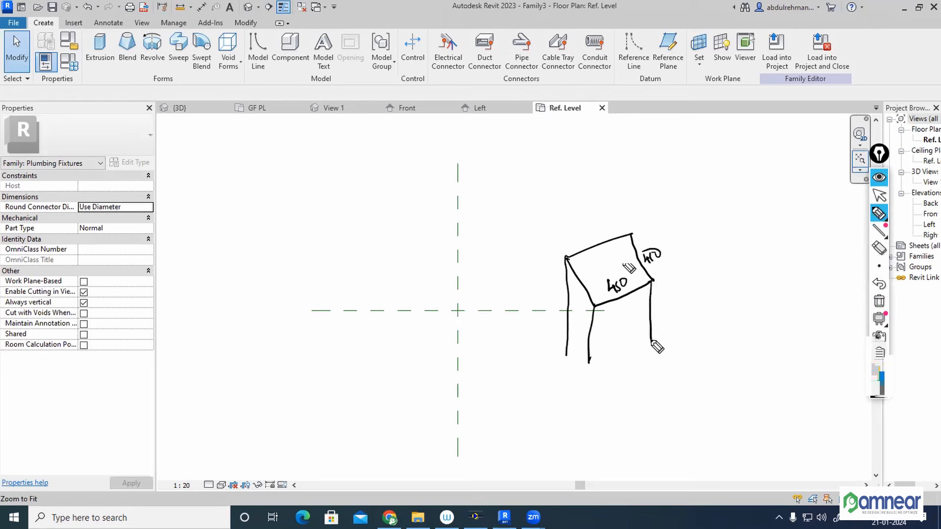
{"action": "left_click_drag", "start_coordinate": [589, 363], "coordinate": [651, 337]}
{"action": "left_click_drag", "start_coordinate": [562, 360], "coordinate": [590, 364]}
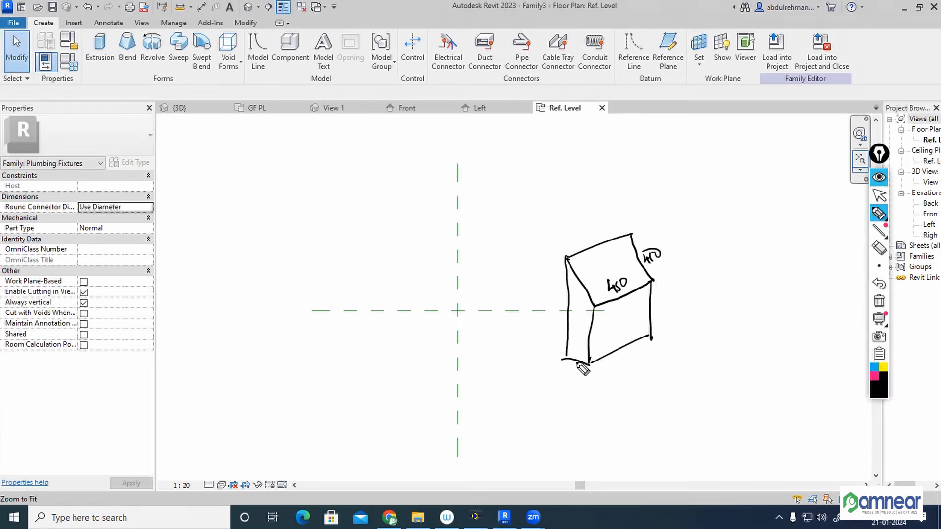
Sketch an outer wall outline around the freehand box and hide the screen annotations.
{"action": "mouse_move", "coordinate": [556, 259]}
{"action": "left_mouse_down"}
{"action": "mouse_move", "coordinate": [586, 319]}
{"action": "mouse_move", "coordinate": [662, 295]}
{"action": "left_mouse_up"}
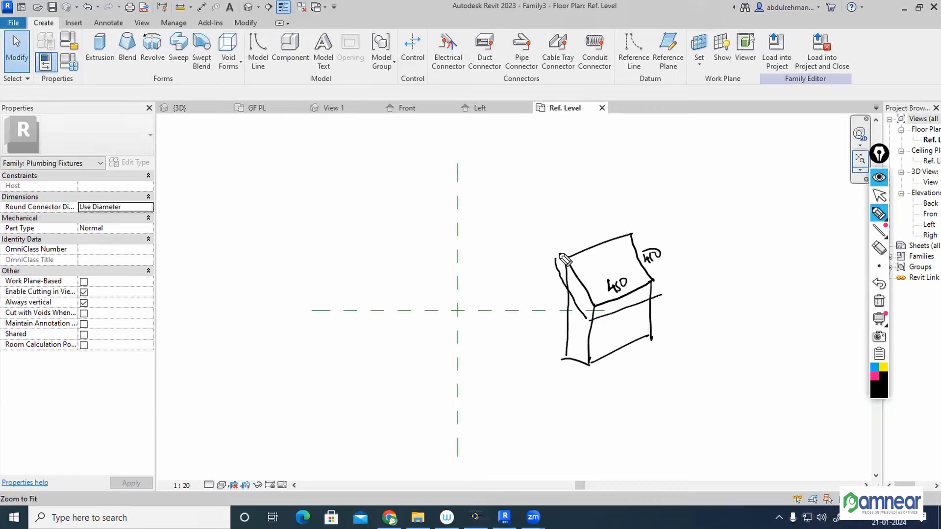
{"action": "mouse_move", "coordinate": [555, 253]}
{"action": "left_mouse_down"}
{"action": "mouse_move", "coordinate": [645, 224]}
{"action": "mouse_move", "coordinate": [671, 275]}
{"action": "mouse_move", "coordinate": [644, 294]}
{"action": "left_mouse_up"}
{"action": "left_click_drag", "start_coordinate": [583, 321], "coordinate": [588, 362]}
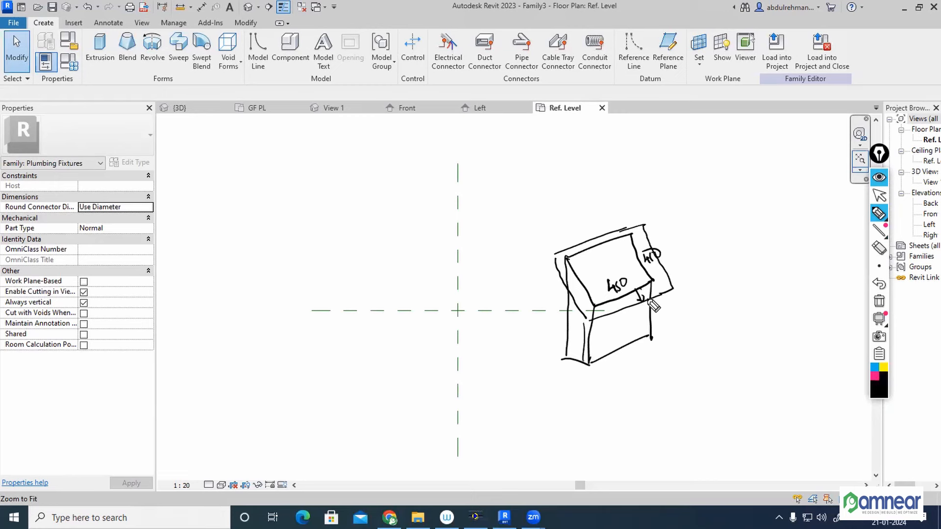
{"action": "left_click_drag", "start_coordinate": [646, 290], "coordinate": [671, 287]}
{"action": "left_click", "coordinate": [878, 178]}
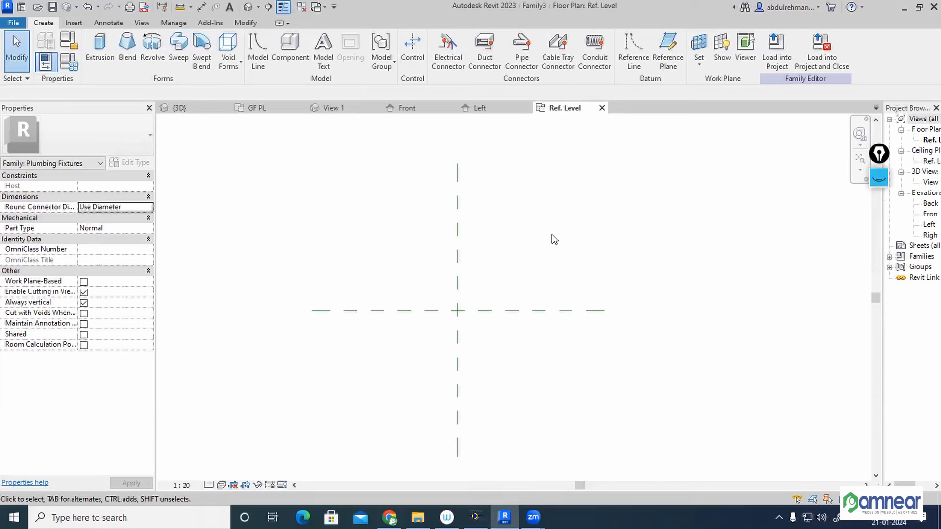
{"action": "left_click", "coordinate": [510, 310]}
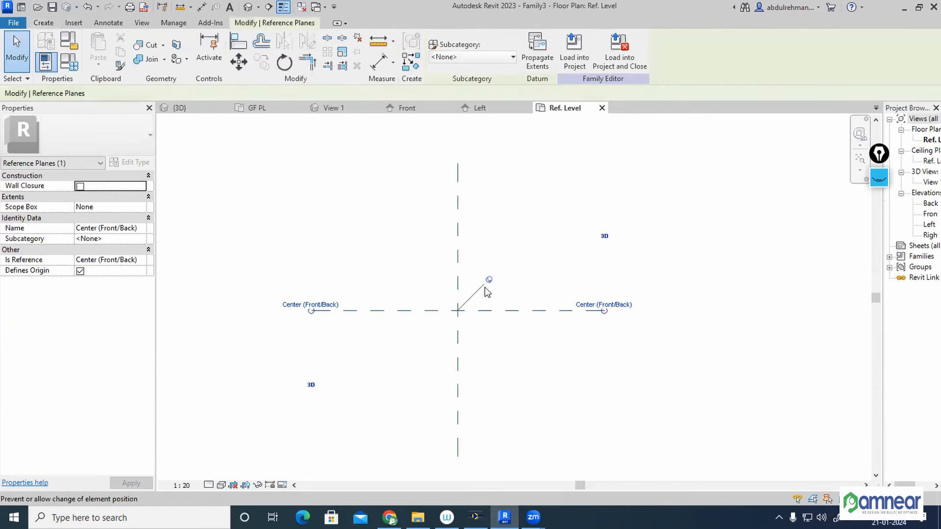
{"action": "left_click", "coordinate": [459, 263]}
{"action": "left_click", "coordinate": [563, 242]}
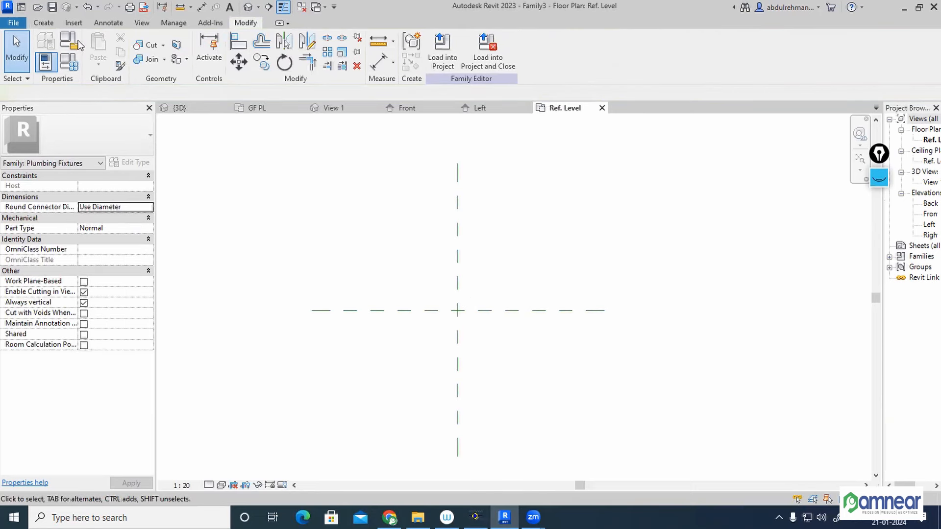
Draw two vertical reference planes, one on each side of the Center (Left/Right) plane.
{"action": "left_click", "coordinate": [43, 23]}
{"action": "left_click", "coordinate": [668, 49]}
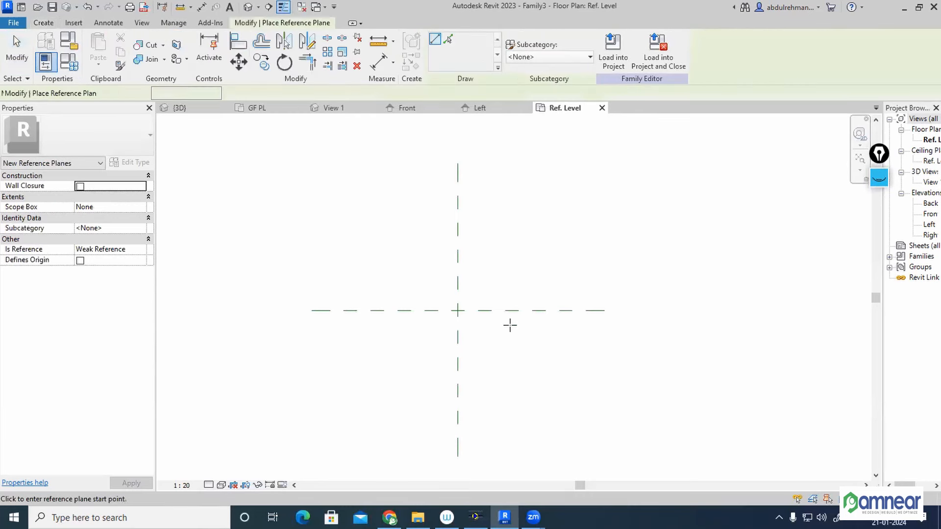
{"action": "left_click", "coordinate": [399, 238]}
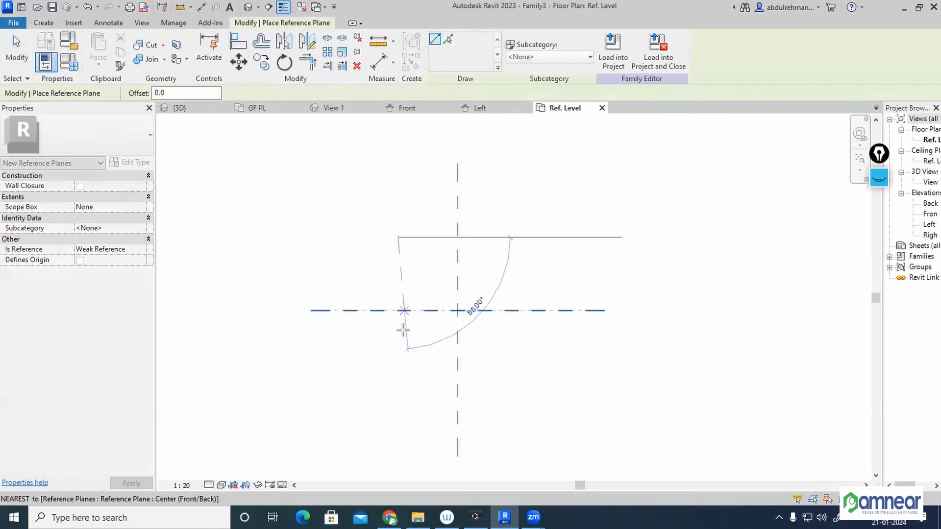
{"action": "left_click", "coordinate": [397, 403]}
{"action": "left_click", "coordinate": [537, 244]}
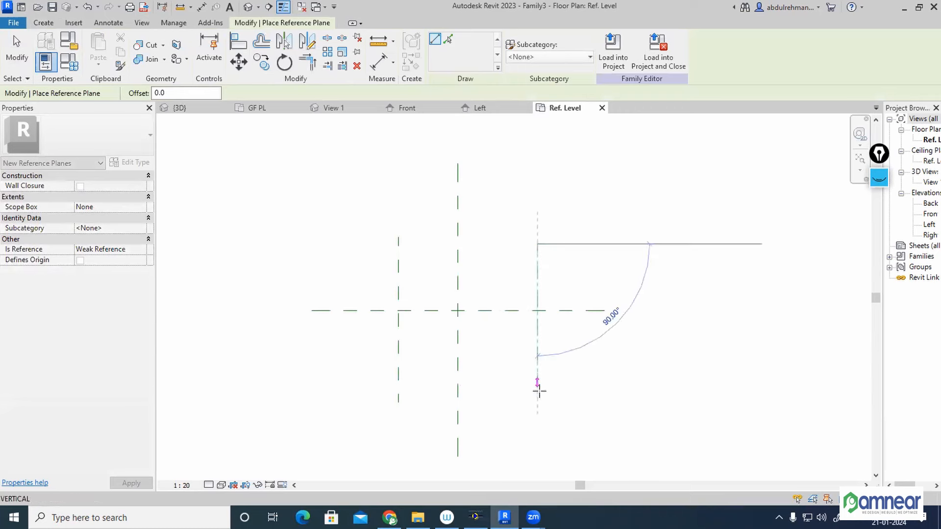
{"action": "left_click", "coordinate": [537, 395]}
Draw two horizontal reference planes, one above and one below the Center (Front/Back) plane.
{"action": "left_click", "coordinate": [375, 264]}
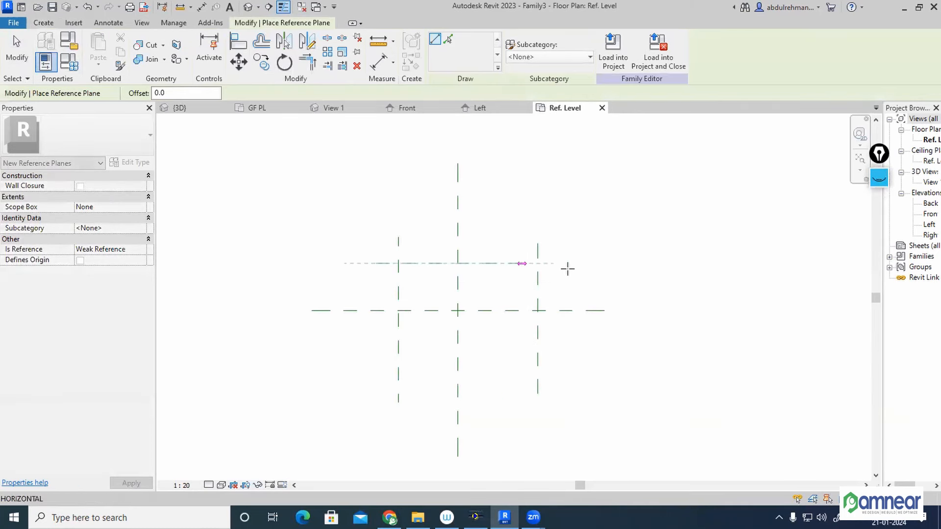
{"action": "left_click", "coordinate": [578, 264]}
{"action": "left_click", "coordinate": [375, 362]}
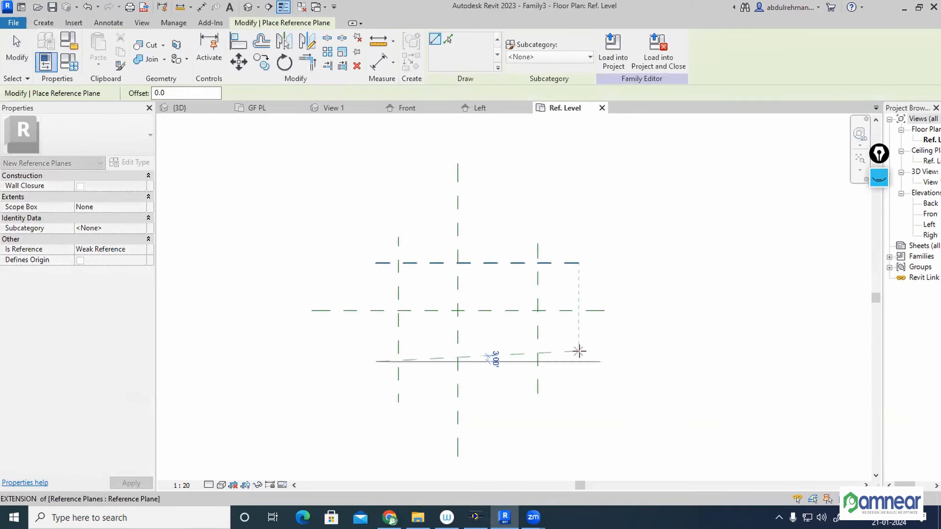
{"action": "left_click", "coordinate": [559, 362]}
{"action": "key", "text": "Escape"}
{"action": "key", "text": "Escape"}
Try an aligned dimension between the left vertical reference plane and the Center (Left/Right) plane, and delete it.
{"action": "scroll", "coordinate": [529, 289], "scroll_direction": "up", "scroll_amount": 1}
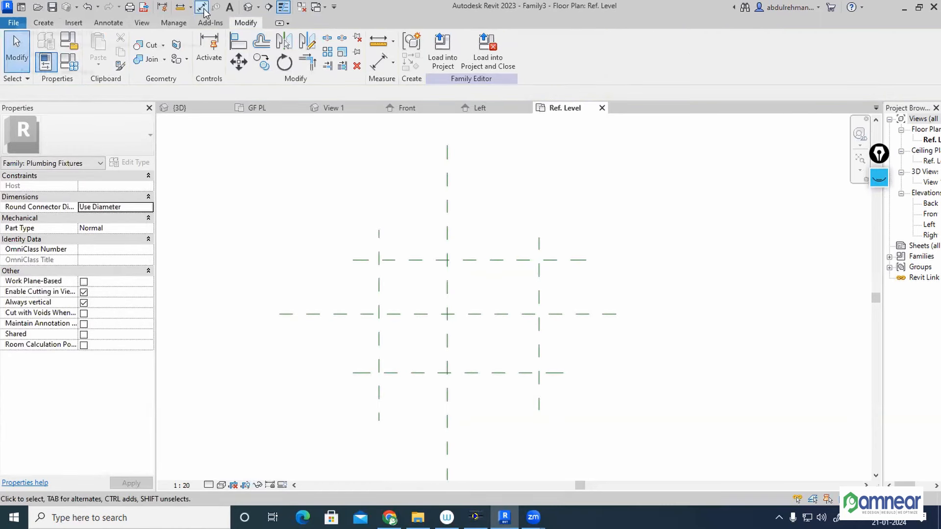
{"action": "left_click", "coordinate": [110, 24]}
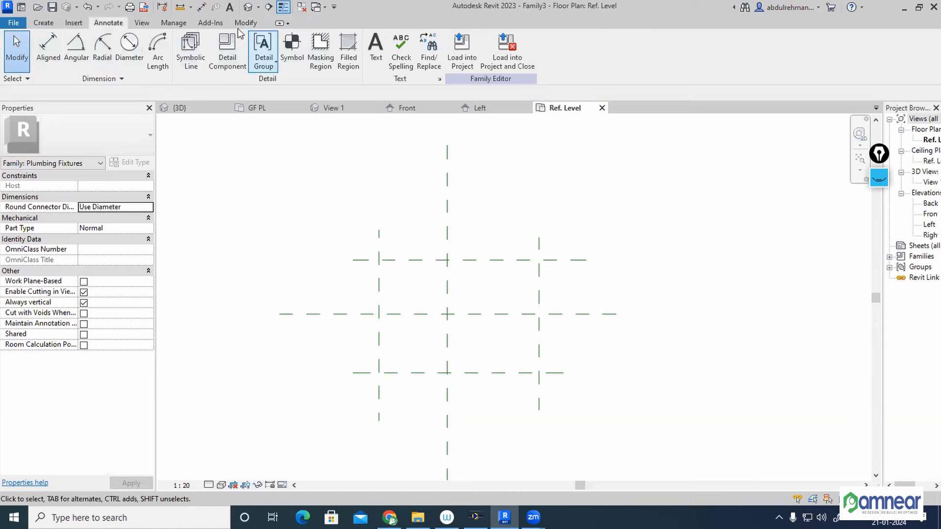
{"action": "left_click", "coordinate": [201, 7]}
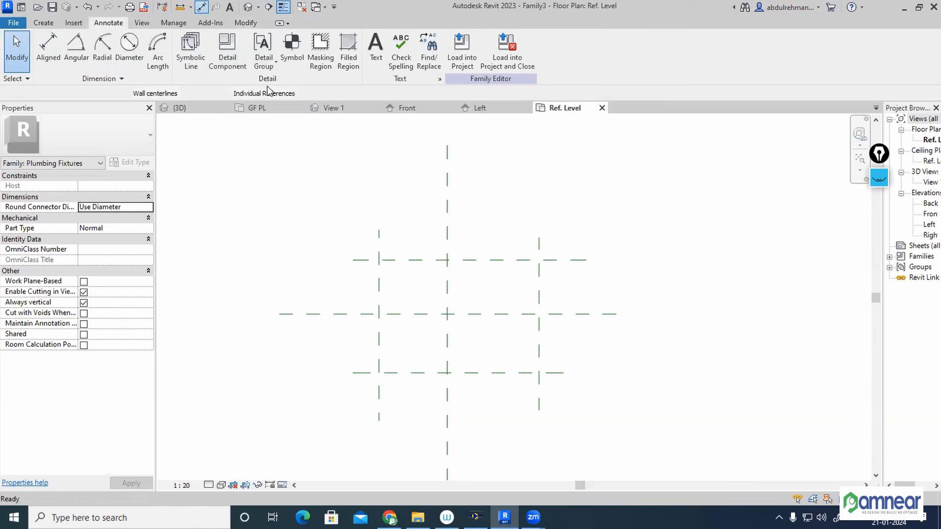
{"action": "left_click", "coordinate": [385, 282]}
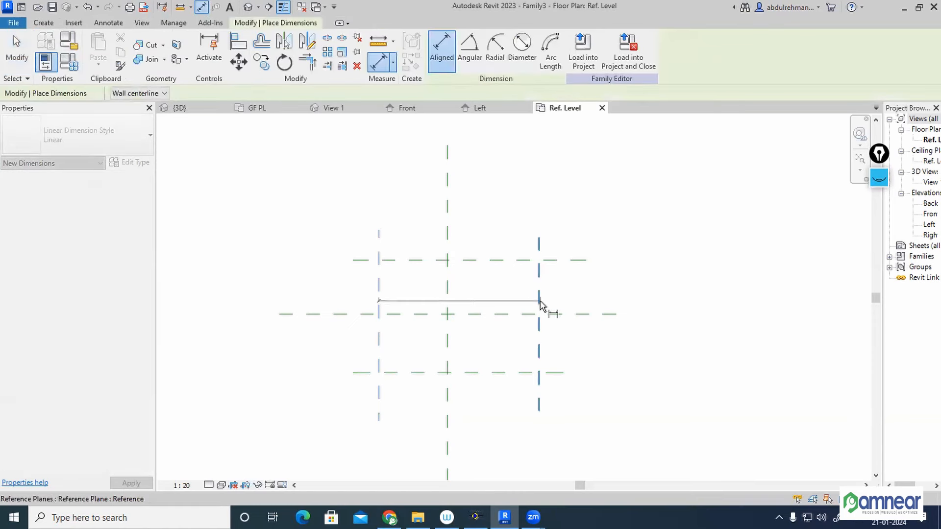
{"action": "left_click", "coordinate": [450, 294]}
{"action": "left_click", "coordinate": [511, 207]}
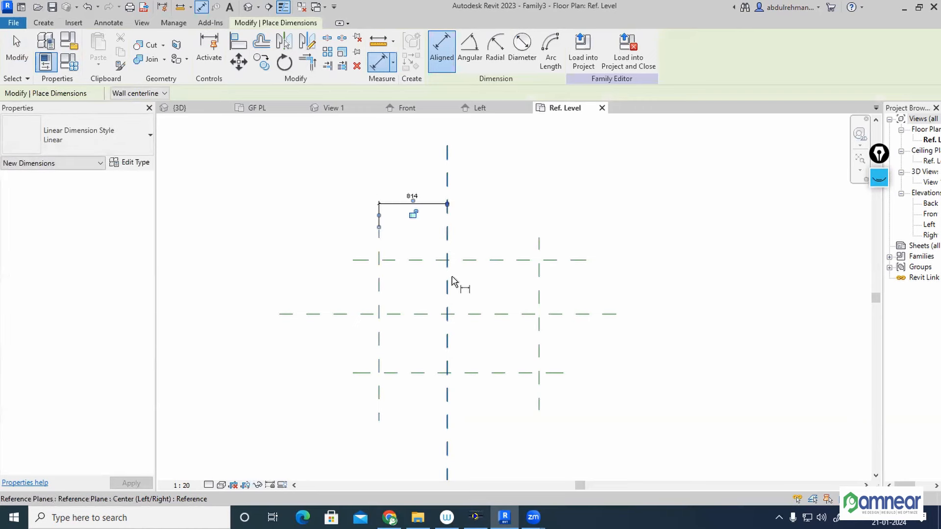
{"action": "key", "text": "Escape"}
{"action": "key", "text": "Escape"}
{"action": "left_click", "coordinate": [424, 202]}
{"action": "key", "text": "Delete"}
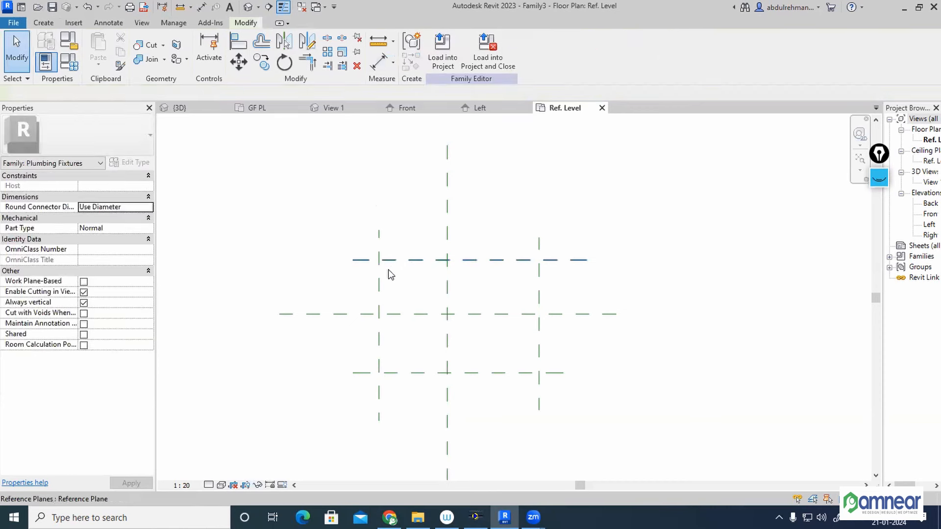
Set the left vertical reference plane's distance from the Center (Left/Right) plane to 225 mm.
{"action": "left_click", "coordinate": [378, 287]}
{"action": "left_click", "coordinate": [413, 263]}
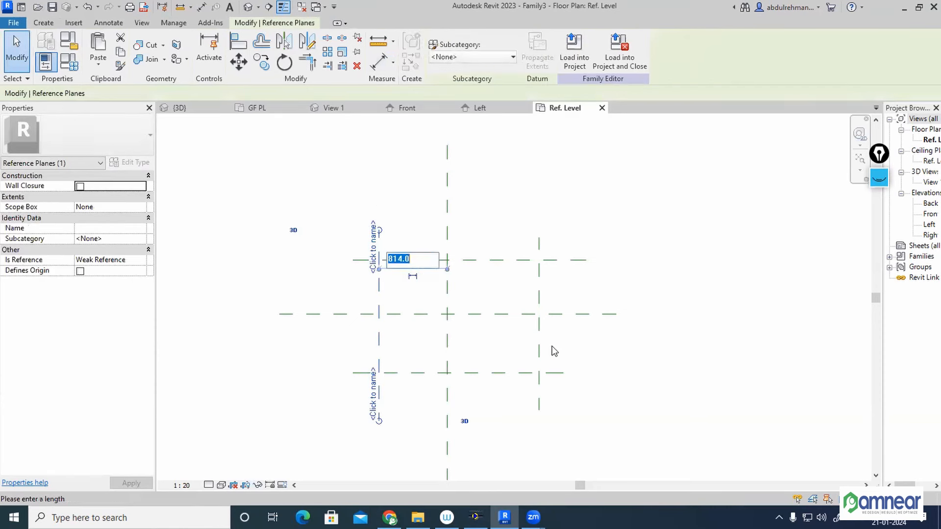
{"action": "type", "text": "225"}
{"action": "key", "text": "Return"}
{"action": "left_click", "coordinate": [552, 346]}
Set the right vertical reference plane's distance from the Center (Left/Right) plane to 225 mm.
{"action": "left_click", "coordinate": [538, 289]}
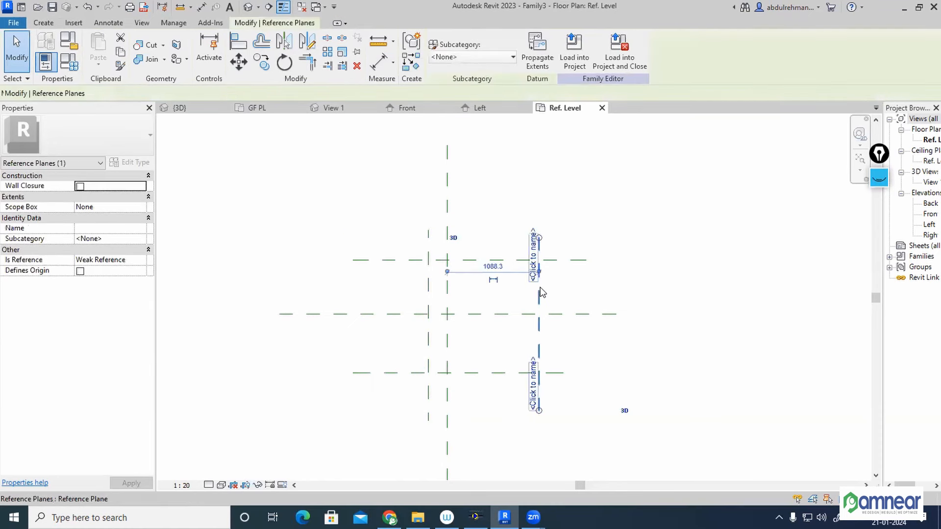
{"action": "scroll", "coordinate": [497, 270], "scroll_direction": "up", "scroll_amount": 3}
{"action": "left_click", "coordinate": [489, 266]}
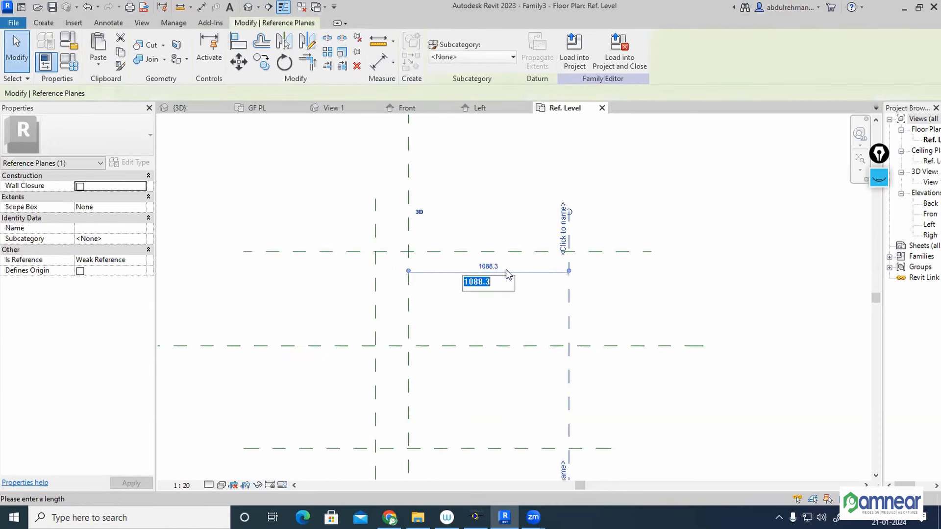
{"action": "type", "text": "225"}
{"action": "key", "text": "Return"}
{"action": "left_click", "coordinate": [608, 311]}
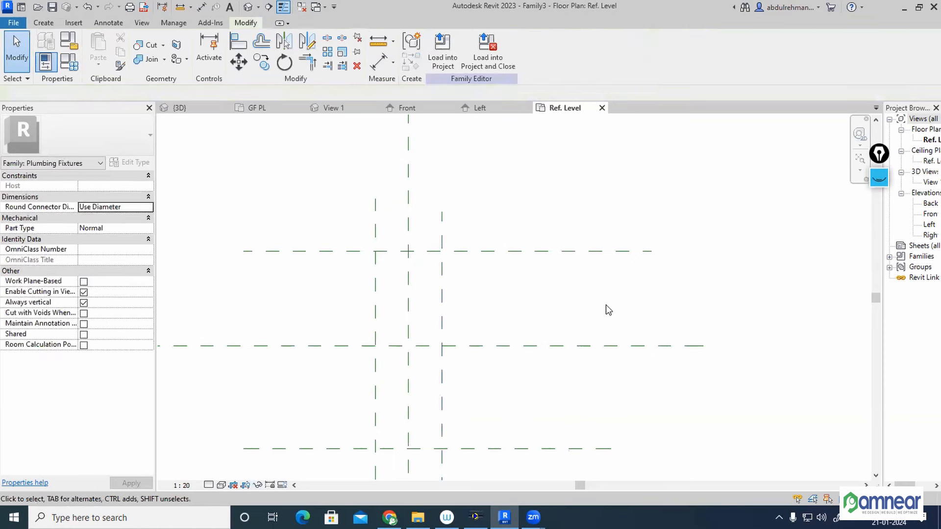
Place an aligned dimension across the left vertical, Center (Left/Right) and right vertical reference planes, and make its segments equal (EQ).
{"action": "scroll", "coordinate": [465, 258], "scroll_direction": "down", "scroll_amount": 1}
{"action": "middle_click_drag", "start_coordinate": [472, 266], "coordinate": [469, 271]}
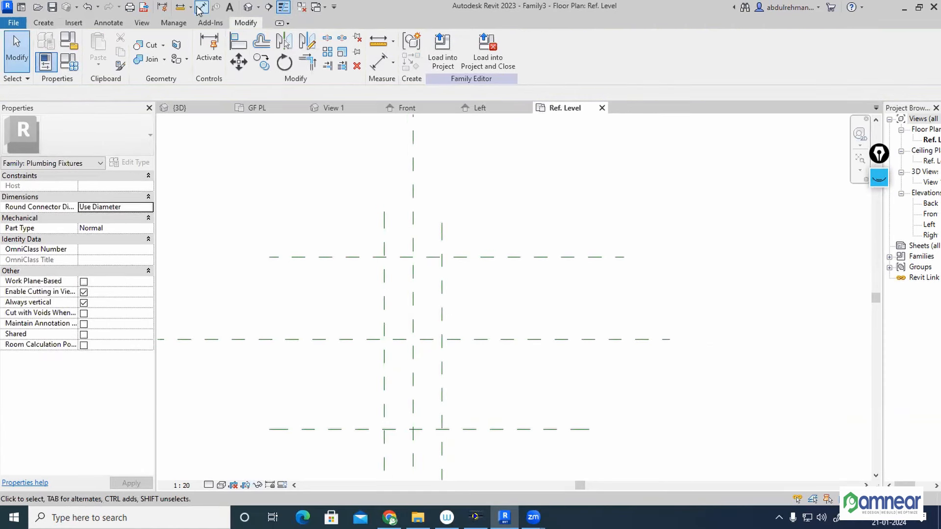
{"action": "left_click", "coordinate": [200, 7]}
{"action": "left_click", "coordinate": [384, 281]}
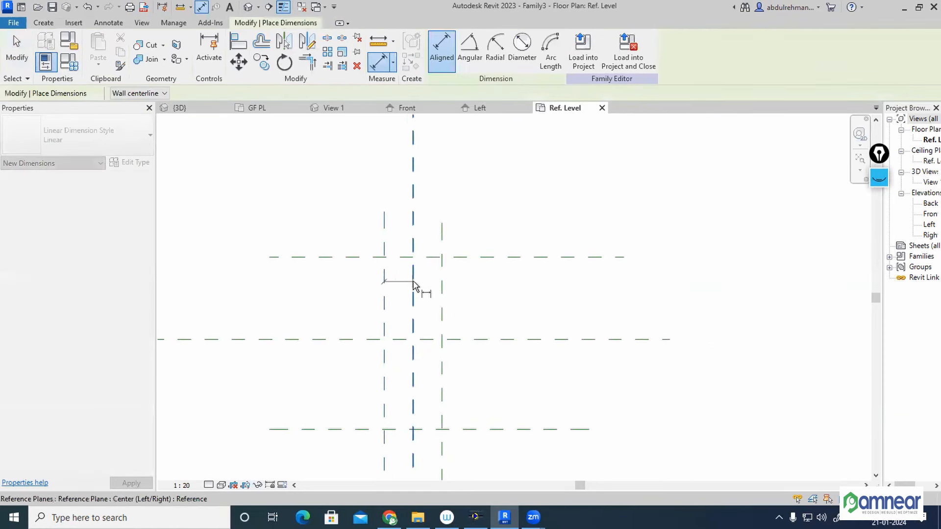
{"action": "left_click", "coordinate": [413, 284]}
{"action": "left_click", "coordinate": [442, 288]}
{"action": "left_click", "coordinate": [568, 202]}
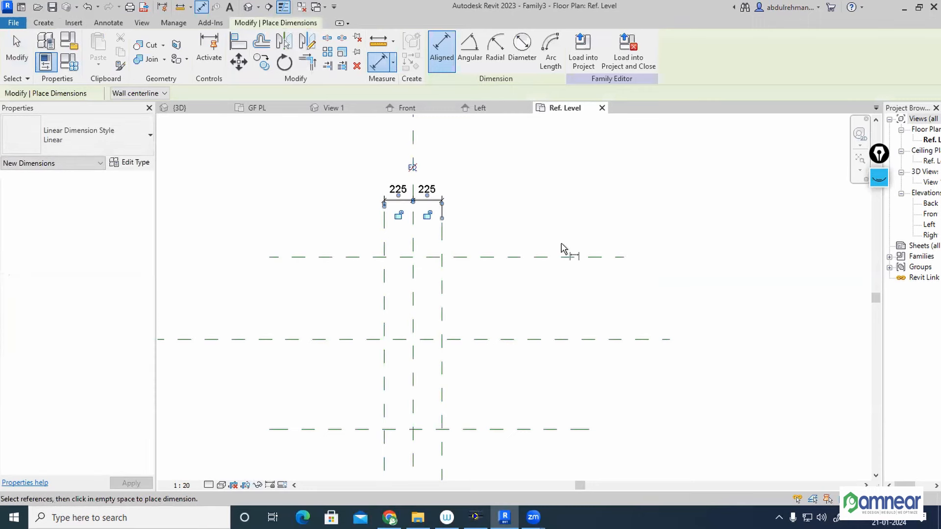
{"action": "left_click", "coordinate": [412, 168]}
{"action": "key", "text": "Escape"}
{"action": "key", "text": "Escape"}
{"action": "scroll", "coordinate": [556, 244], "scroll_direction": "down", "scroll_amount": 1}
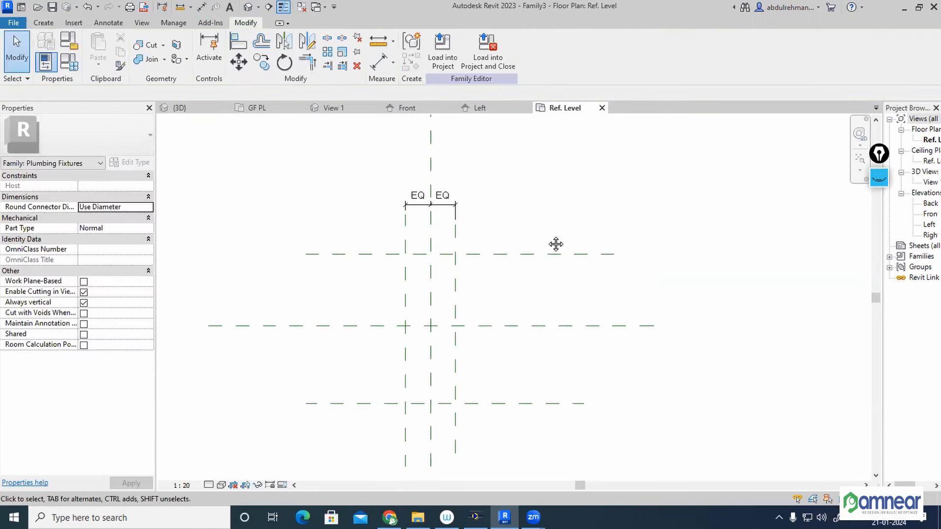
Add an overall aligned dimension between the left and right vertical reference planes, above the EQ dimension.
{"action": "middle_click_drag", "start_coordinate": [556, 244], "coordinate": [516, 285]}
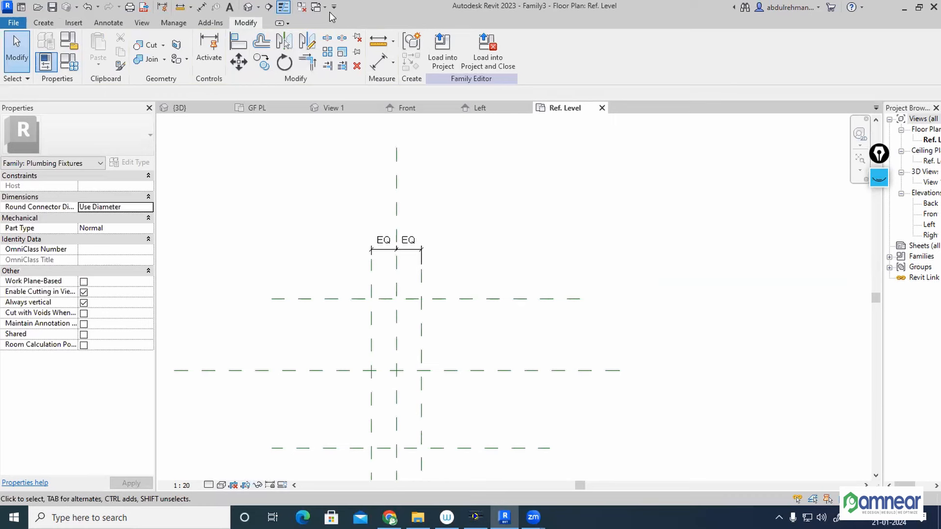
{"action": "left_click", "coordinate": [372, 264]}
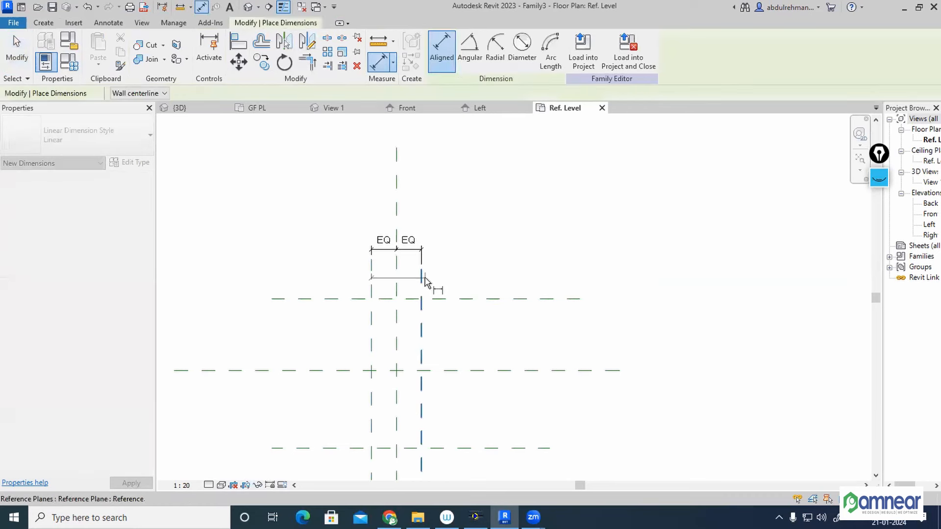
{"action": "left_click", "coordinate": [422, 276]}
{"action": "left_click", "coordinate": [449, 216]}
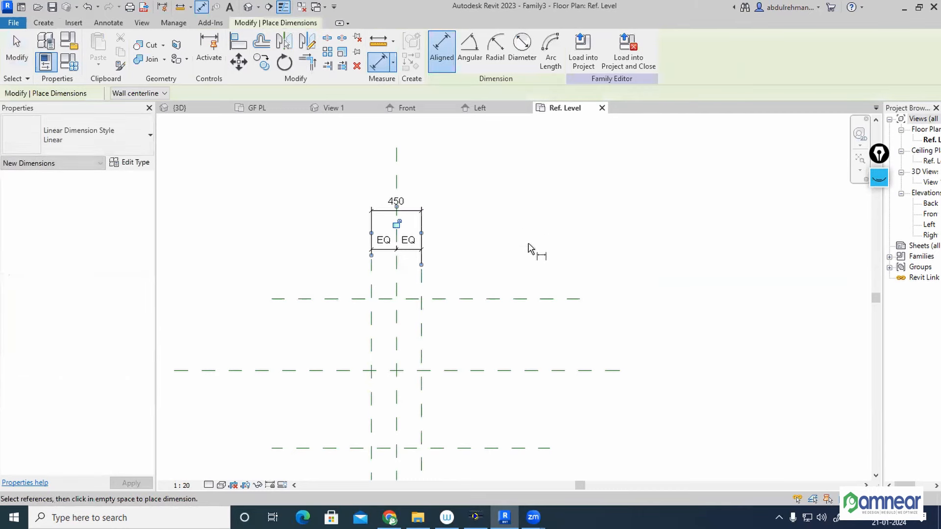
{"action": "key", "text": "Escape"}
{"action": "key", "text": "Escape"}
Set the upper horizontal reference plane's distance from the Center (Front/Back) plane to 225 mm.
{"action": "scroll", "coordinate": [472, 248], "scroll_direction": "down", "scroll_amount": 2}
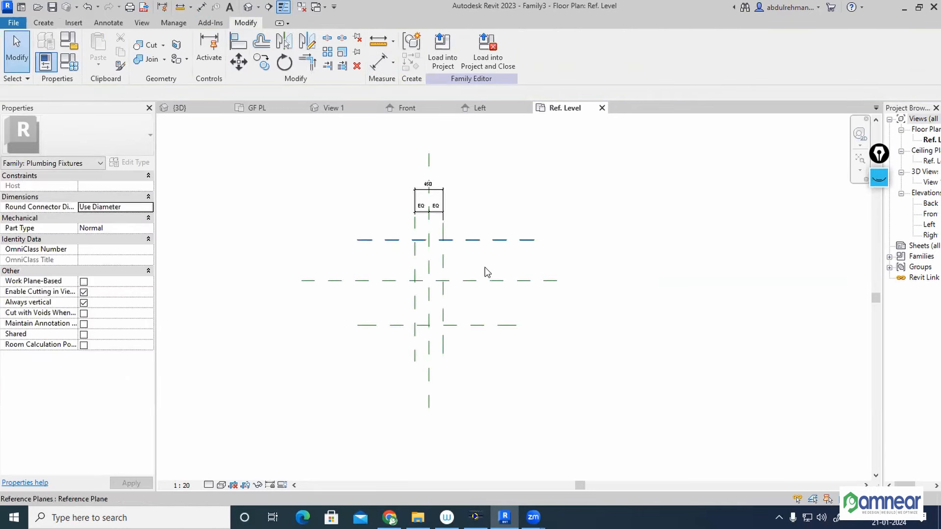
{"action": "scroll", "coordinate": [483, 268], "scroll_direction": "up", "scroll_amount": 2}
{"action": "left_click", "coordinate": [481, 214]}
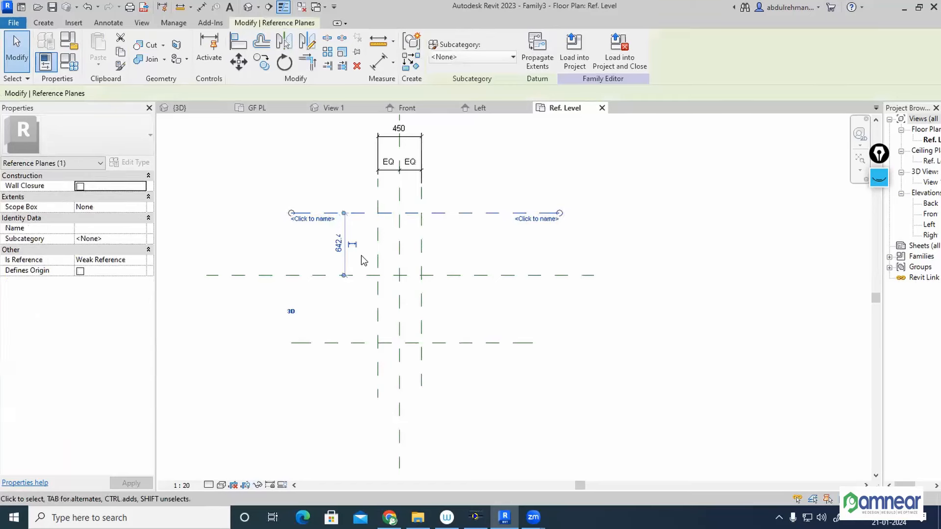
{"action": "left_click", "coordinate": [339, 244]}
{"action": "type", "text": "225"}
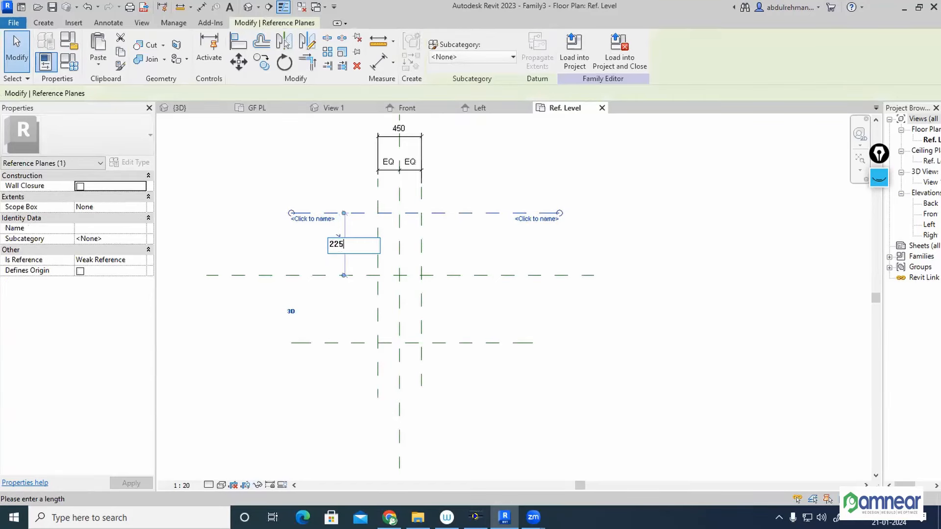
{"action": "key", "text": "Return"}
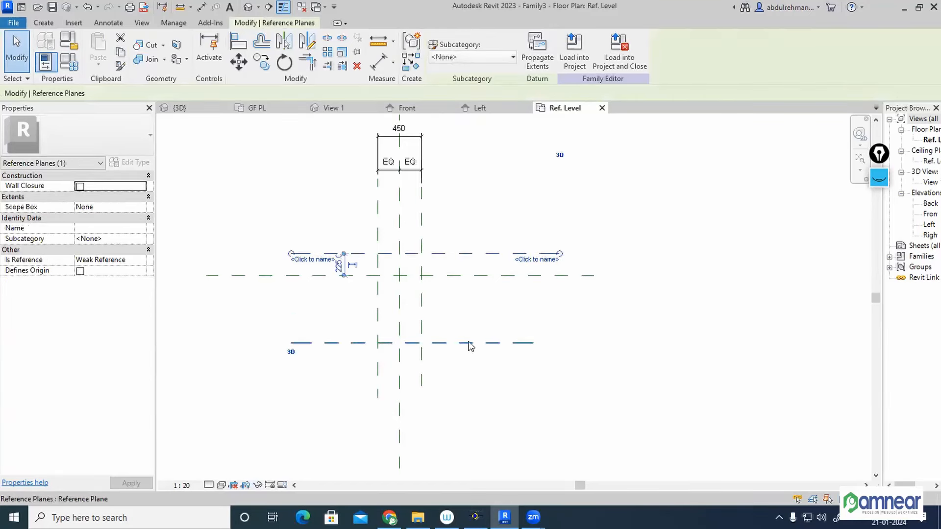
Set the lower horizontal reference plane's distance from the Center (Front/Back) plane to 225 mm.
{"action": "left_click", "coordinate": [467, 342]}
{"action": "left_click", "coordinate": [334, 310]}
{"action": "type", "text": "2"}
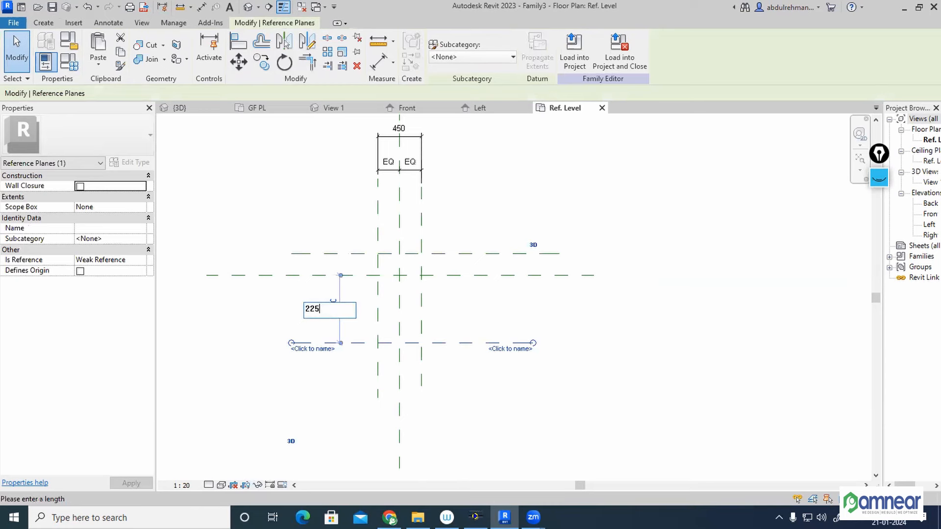
{"action": "type", "text": "25"}
{"action": "key", "text": "Return"}
{"action": "key", "text": "Escape"}
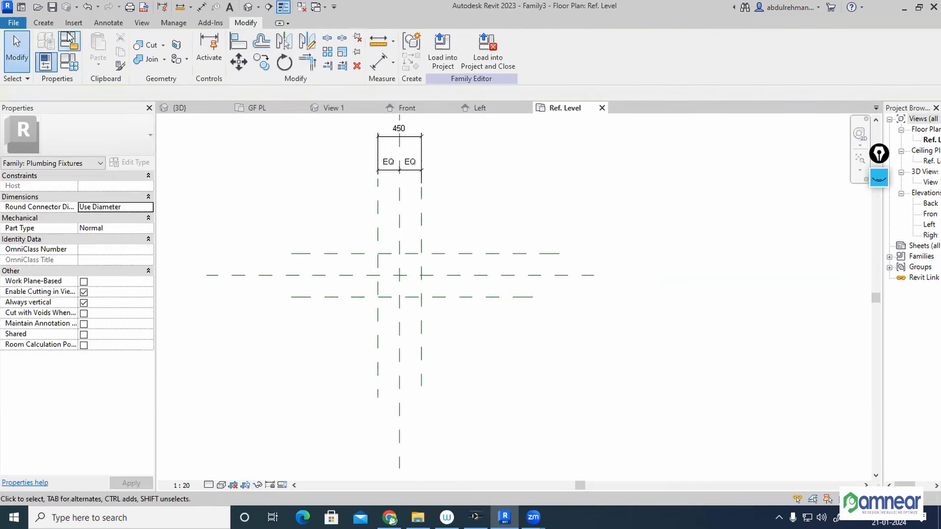
Place an aligned dimension across the upper, Center (Front/Back) and lower horizontal reference planes, and make its segments equal (EQ).
{"action": "left_click", "coordinate": [202, 6]}
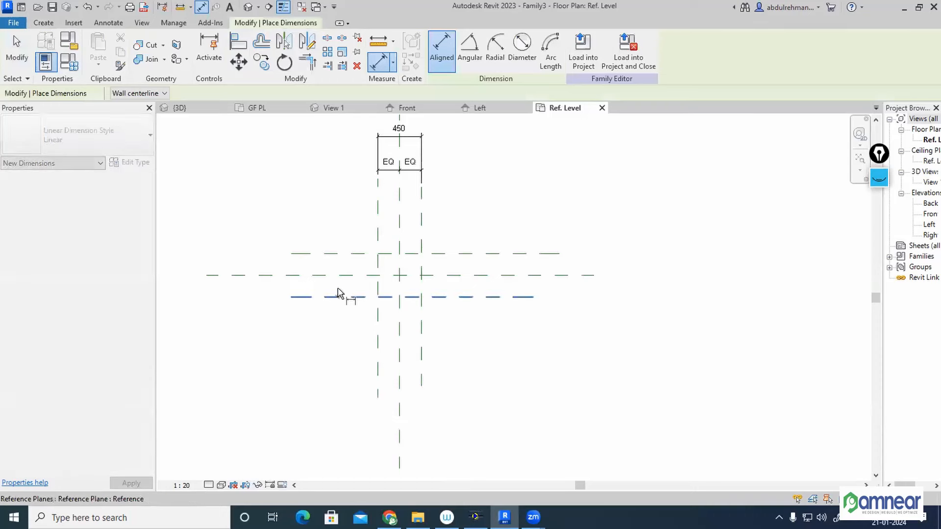
{"action": "left_click", "coordinate": [343, 274]}
{"action": "left_click", "coordinate": [345, 254]}
{"action": "left_click", "coordinate": [342, 297]}
{"action": "left_click", "coordinate": [332, 212]}
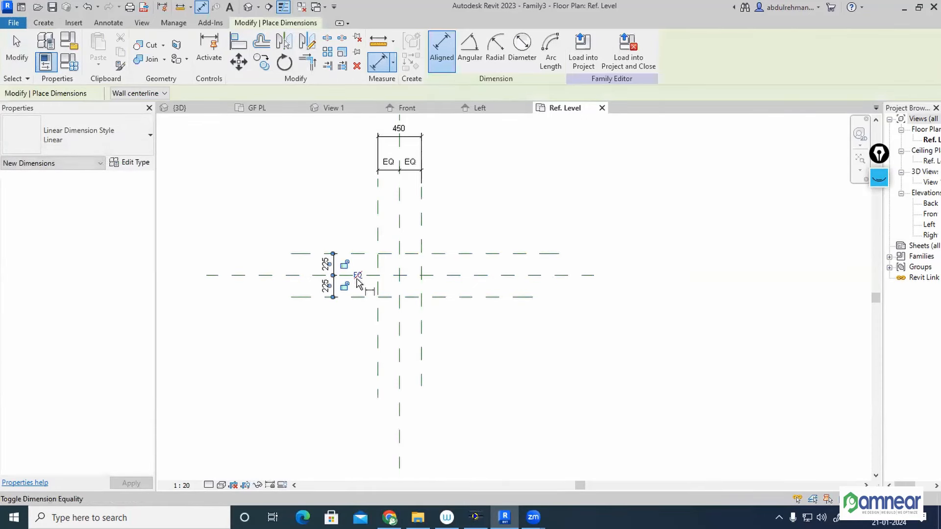
Add an overall aligned dimension between the upper and lower horizontal reference planes, left of the EQ dimension.
{"action": "left_click", "coordinate": [304, 296]}
{"action": "left_click", "coordinate": [311, 253]}
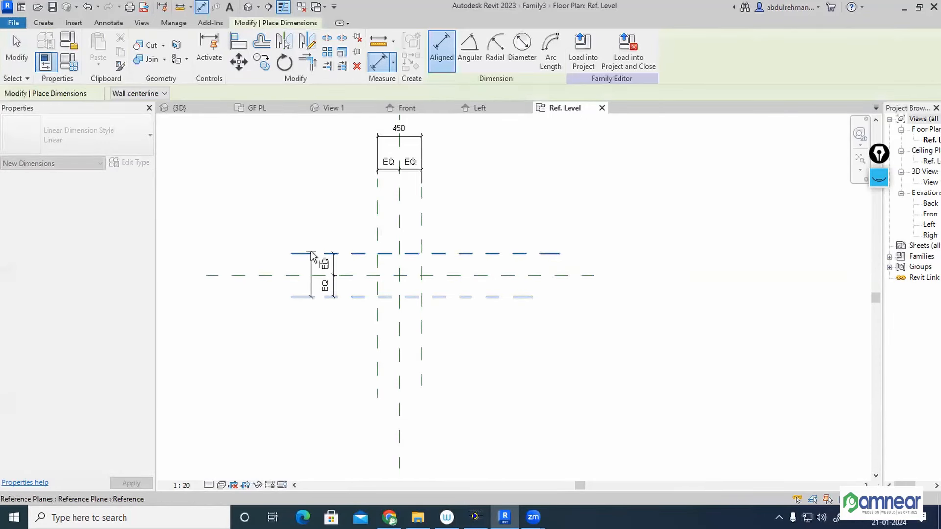
{"action": "left_click", "coordinate": [254, 228]}
{"action": "key", "text": "Escape"}
{"action": "key", "text": "Escape"}
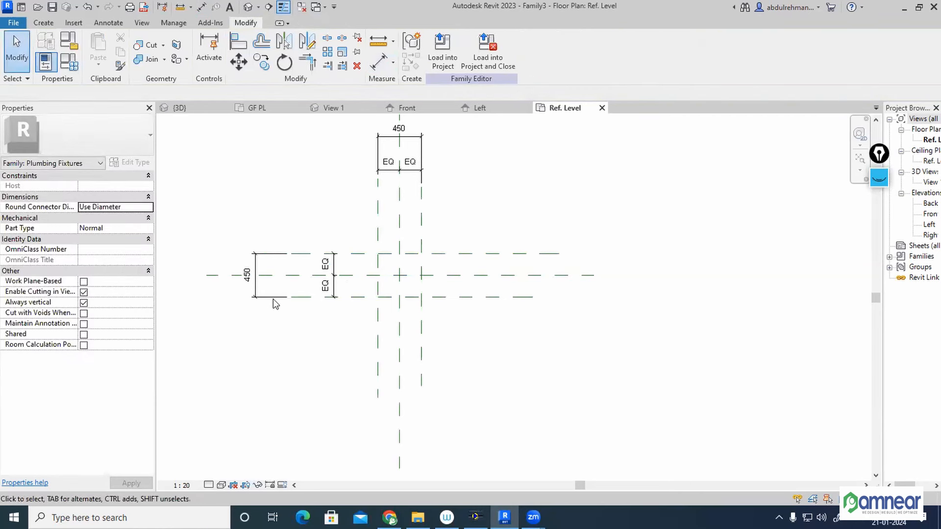
Label the overall dimension between the vertical reference planes with a new type parameter named WIDTH 1.
{"action": "middle_click_drag", "start_coordinate": [432, 225], "coordinate": [473, 287]}
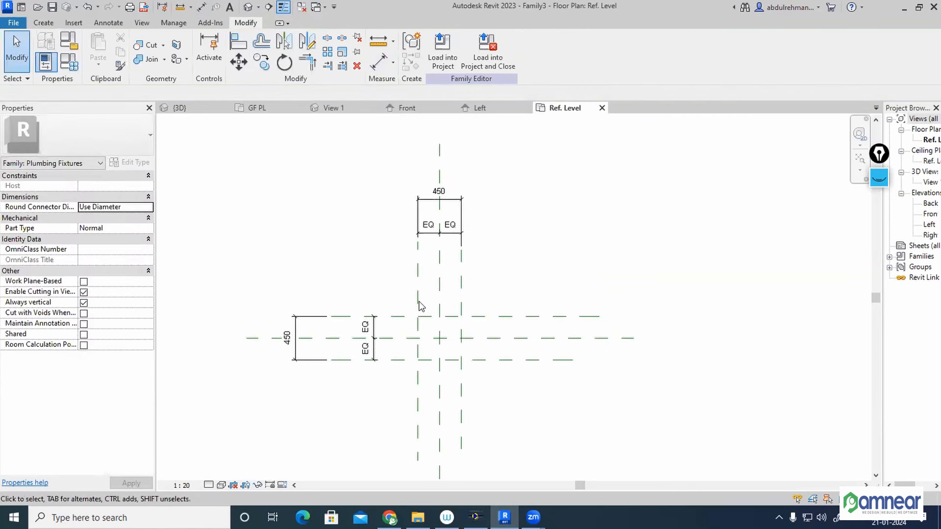
{"action": "left_click", "coordinate": [444, 204]}
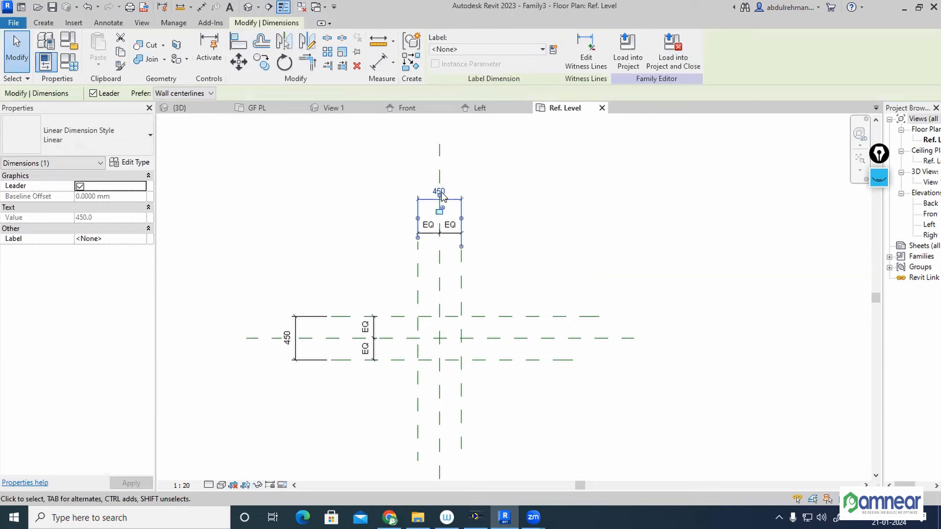
{"action": "left_click", "coordinate": [552, 49]}
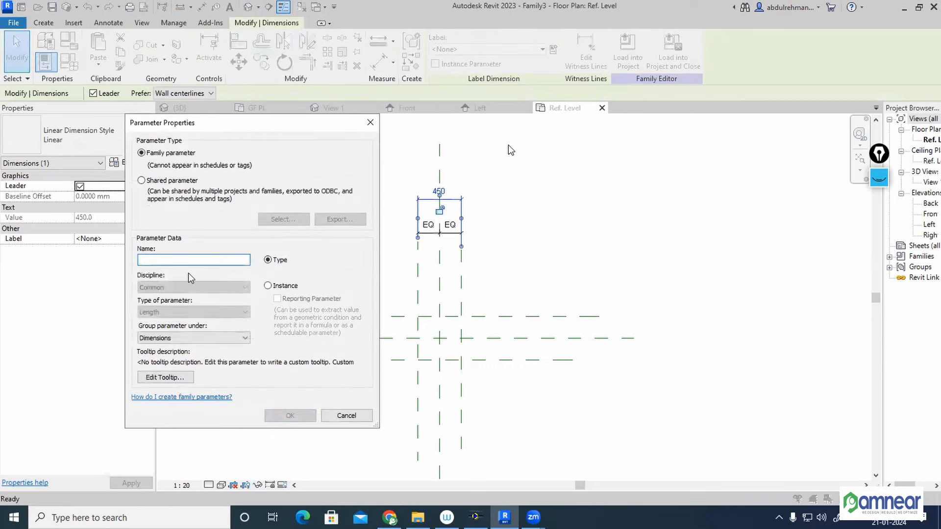
{"action": "type", "text": "WIDTH 1"}
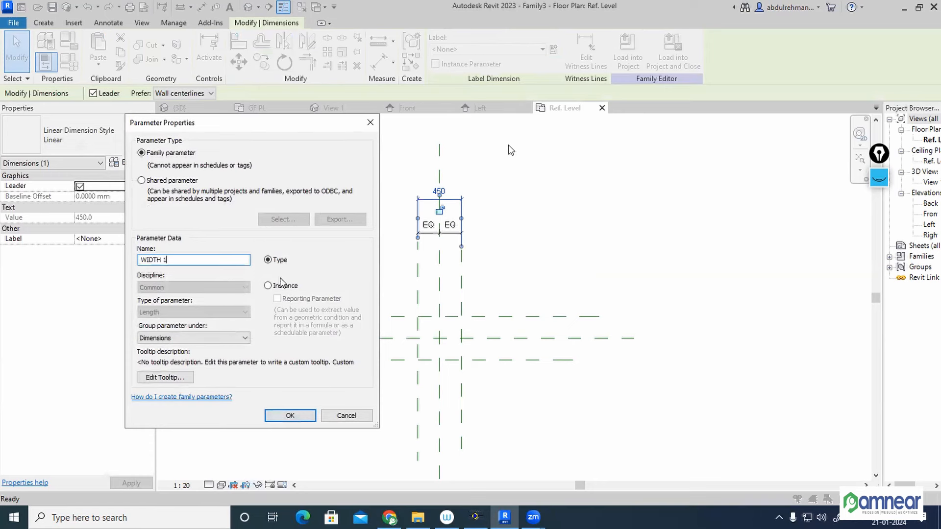
{"action": "left_click", "coordinate": [290, 415]}
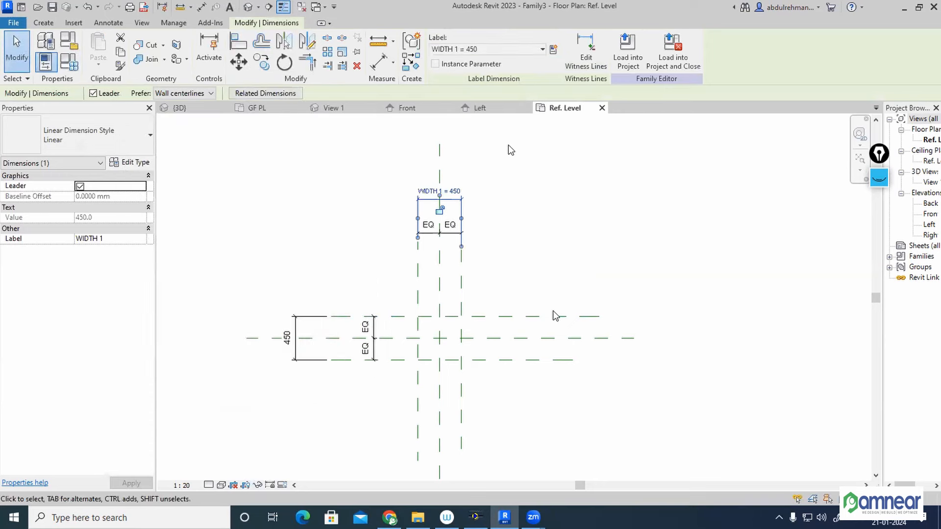
Label the overall dimension between the horizontal reference planes with a new type parameter named WIDTH 2.
{"action": "left_click", "coordinate": [296, 354]}
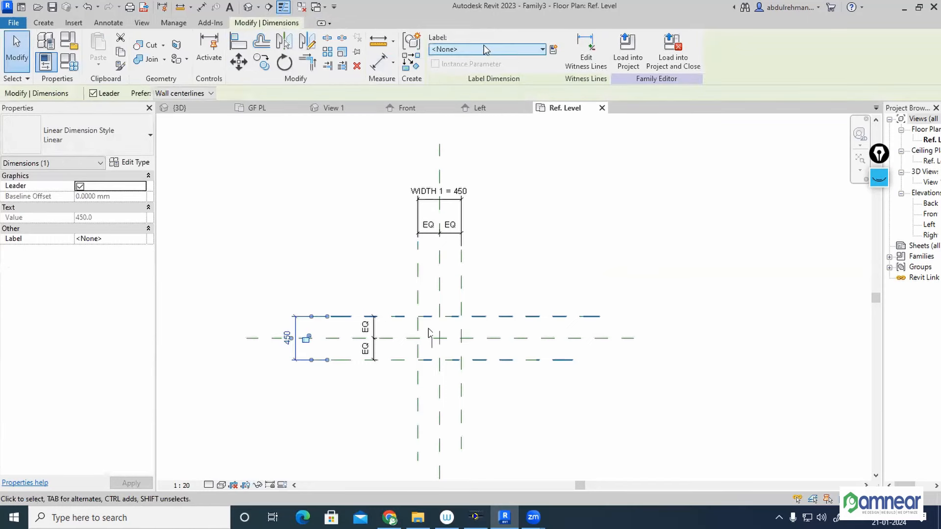
{"action": "left_click", "coordinate": [553, 50]}
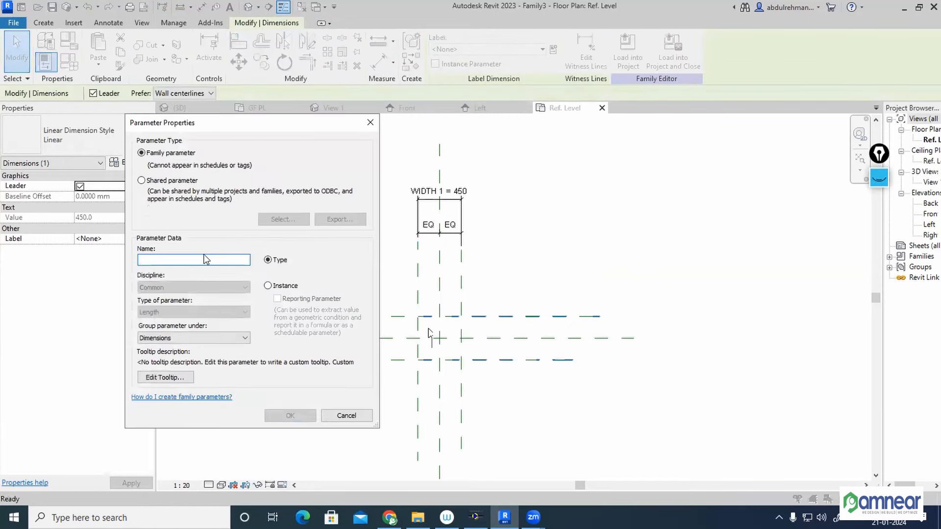
{"action": "type", "text": "WIDTH 2"}
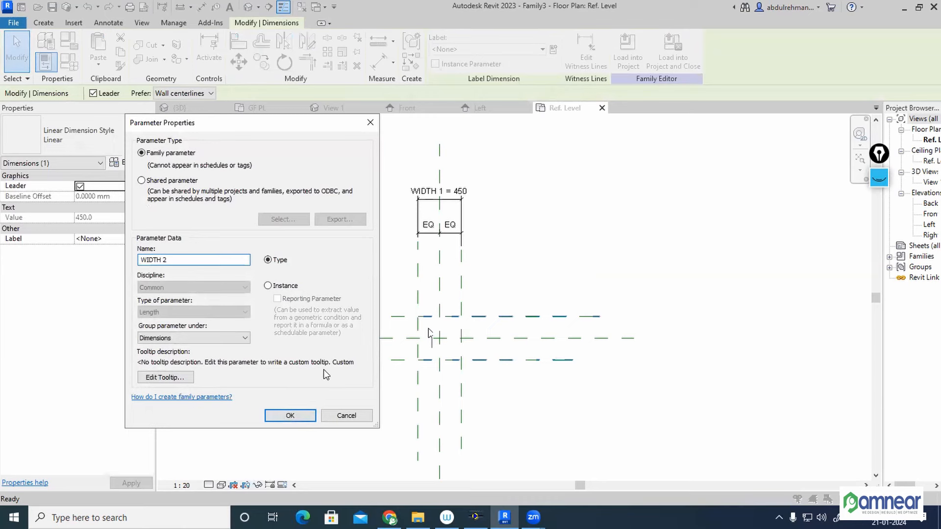
{"action": "left_click", "coordinate": [290, 415]}
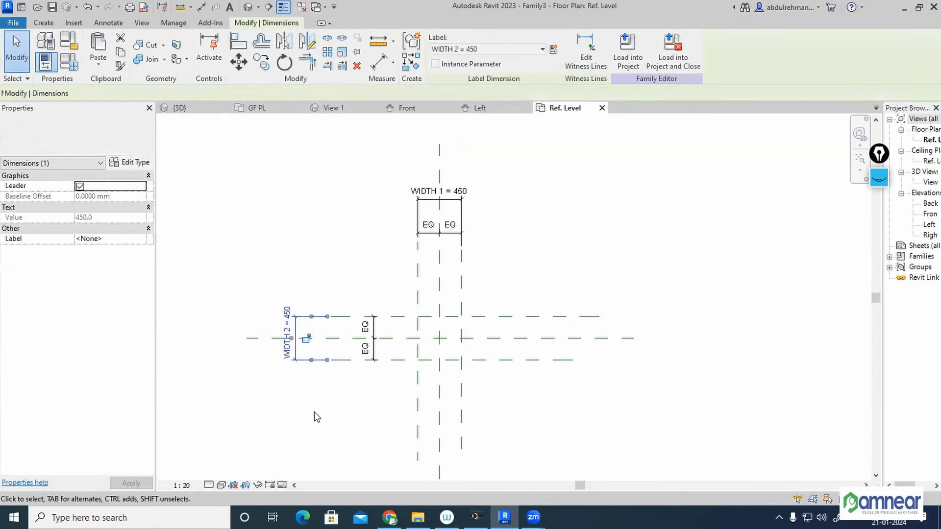
{"action": "left_click", "coordinate": [567, 384]}
Set the WIDTH 2 dimension to 500 mm to test how the horizontal reference planes flex.
{"action": "scroll", "coordinate": [277, 371], "scroll_direction": "up", "scroll_amount": 2}
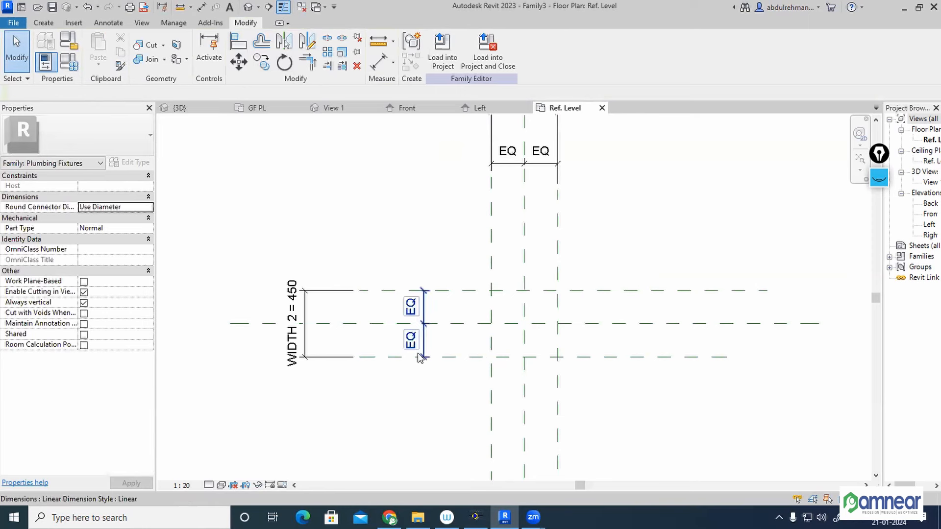
{"action": "left_click", "coordinate": [294, 343]}
{"action": "left_click", "coordinate": [295, 343]}
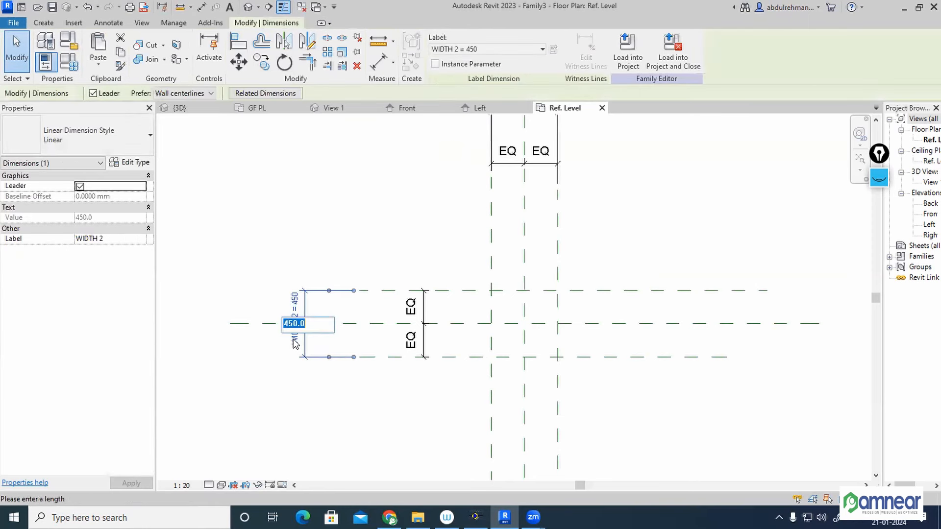
{"action": "left_click_drag", "start_coordinate": [317, 329], "coordinate": [263, 327]}
{"action": "type", "text": "500"}
{"action": "key", "text": "Return"}
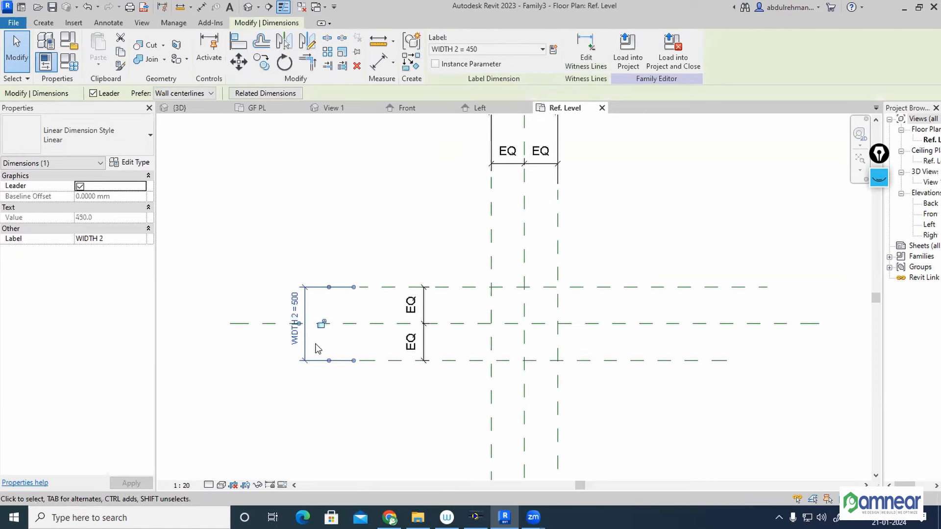
Set the WIDTH 2 dimension back to 450 mm and deselect it.
{"action": "left_click", "coordinate": [295, 301]}
{"action": "type", "text": "45"}
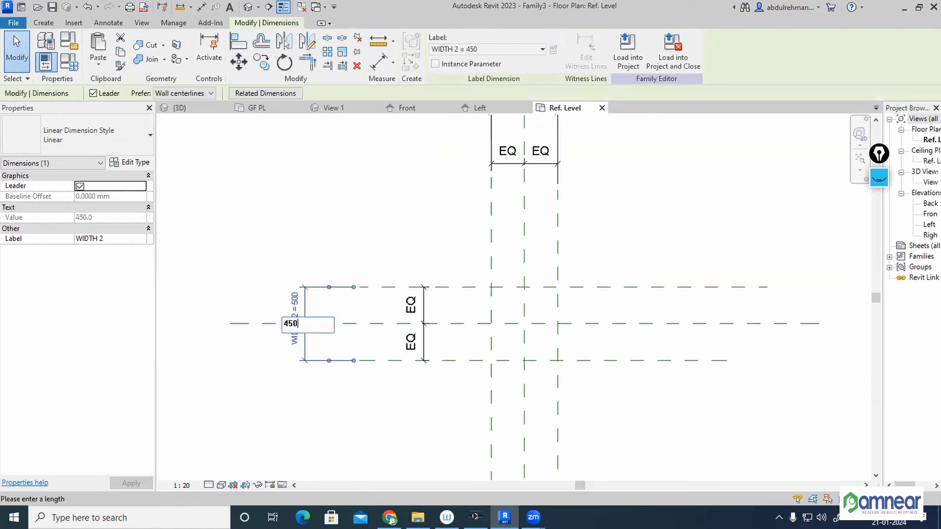
{"action": "type", "text": "0"}
{"action": "key", "text": "Return"}
{"action": "left_click", "coordinate": [624, 407]}
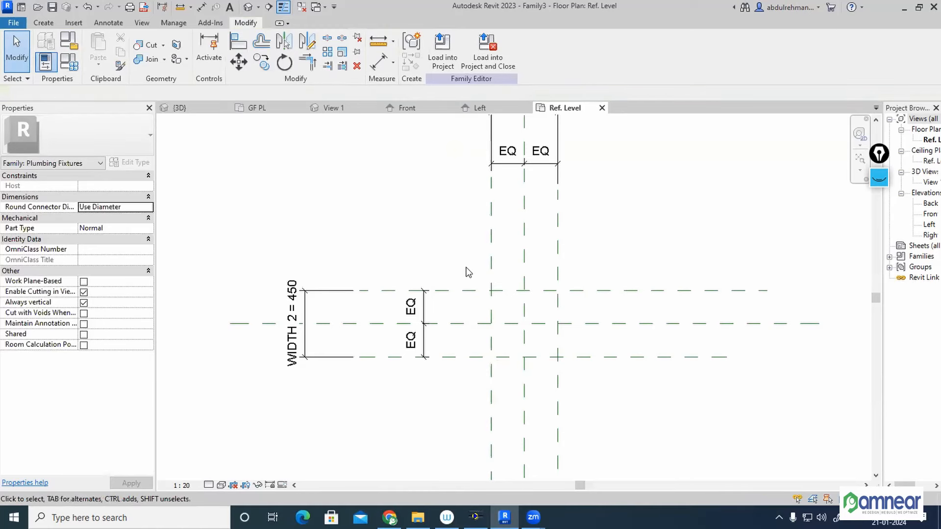
Check the WIDTH 1 and WIDTH 2 parameters in the Family Types list, and close it.
{"action": "middle_click_drag", "start_coordinate": [468, 272], "coordinate": [448, 279]}
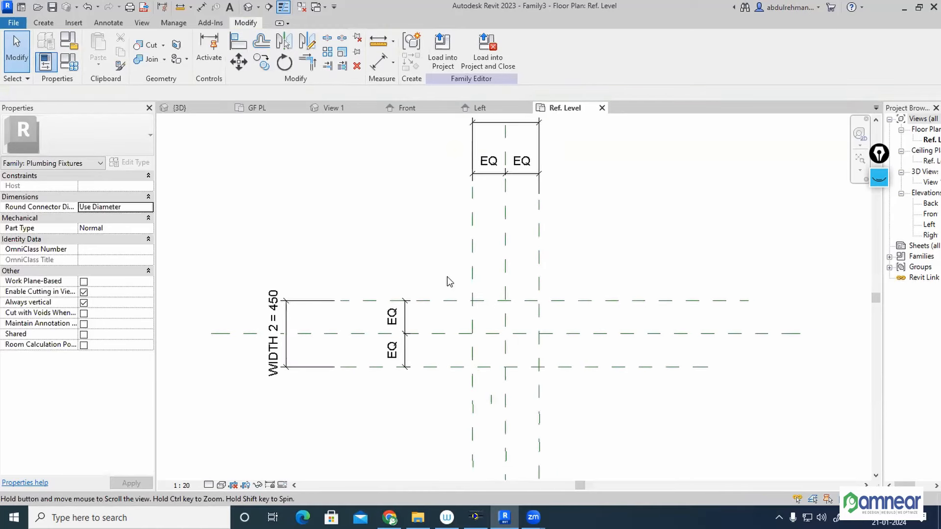
{"action": "left_click", "coordinate": [74, 68]}
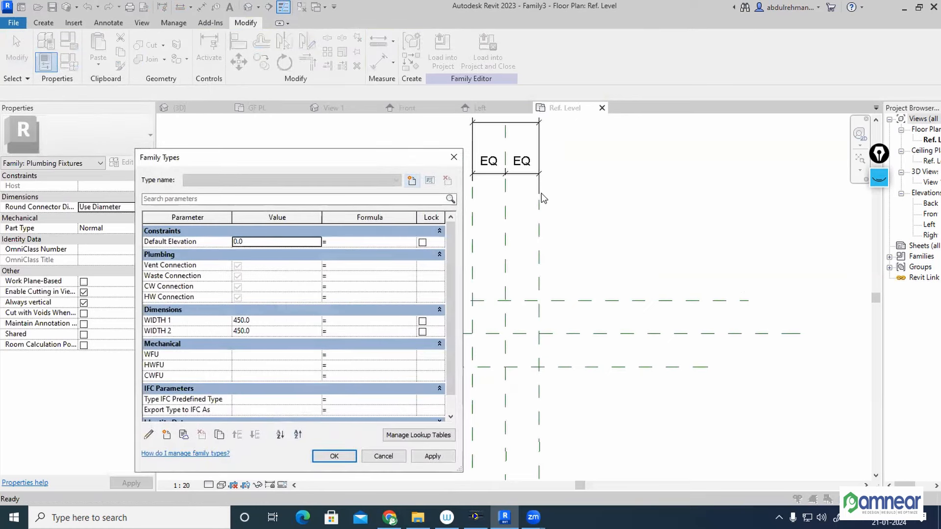
{"action": "scroll", "coordinate": [583, 406], "scroll_direction": "up", "scroll_amount": 2}
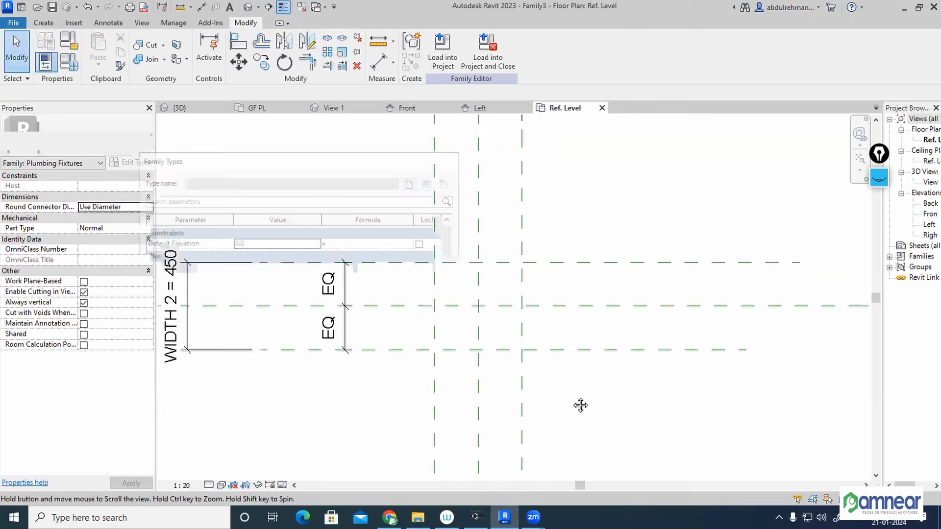
{"action": "middle_click_drag", "start_coordinate": [580, 405], "coordinate": [559, 382]}
{"action": "scroll", "coordinate": [556, 387], "scroll_direction": "down", "scroll_amount": 1}
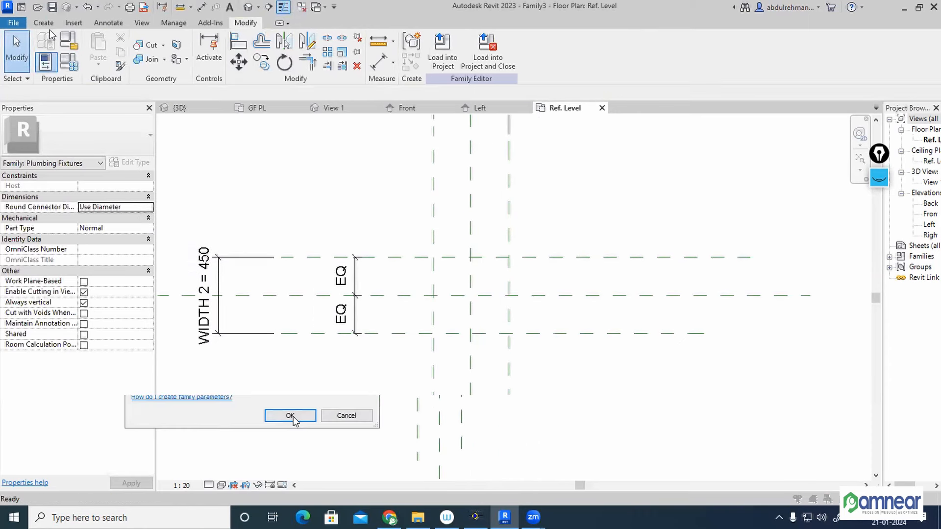
Draw two vertical reference planes, one just outside each of the existing left and right vertical planes.
{"action": "left_click", "coordinate": [294, 357]}
{"action": "left_click", "coordinate": [666, 54]}
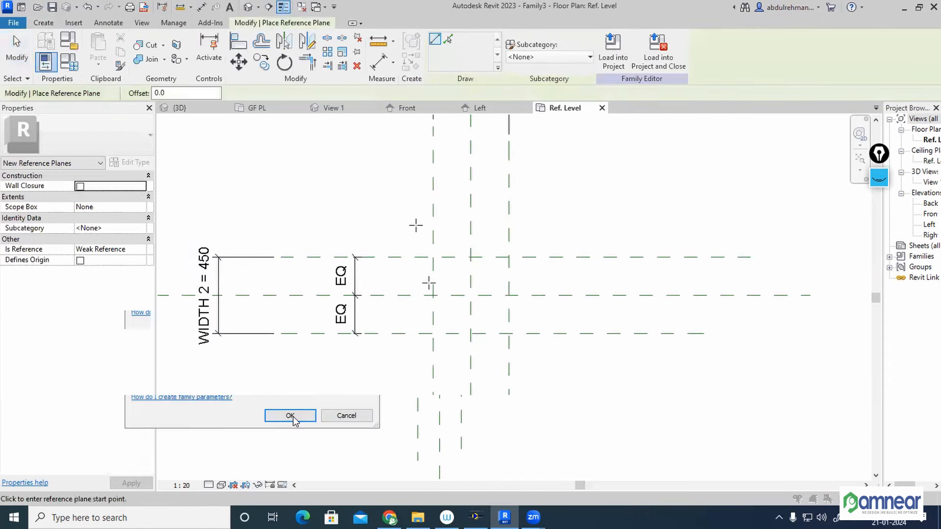
{"action": "left_click", "coordinate": [414, 213]}
{"action": "left_click", "coordinate": [413, 385]}
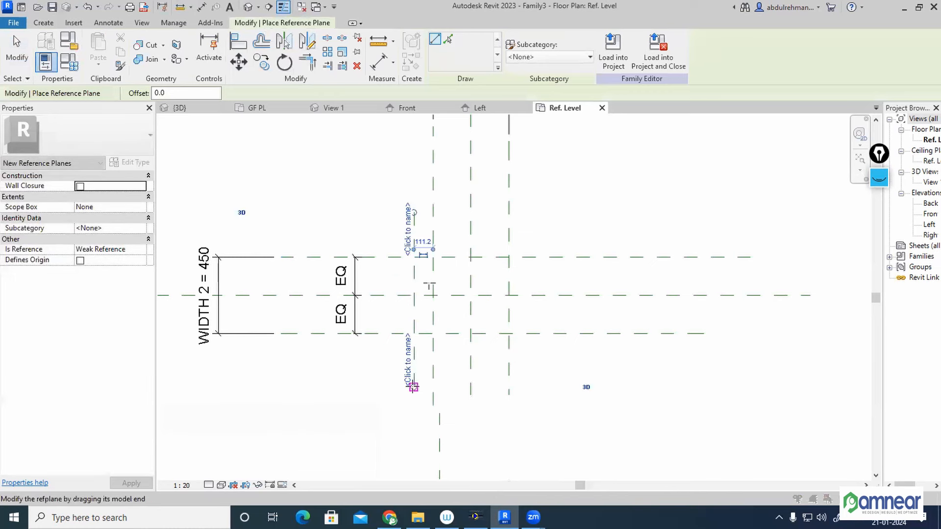
{"action": "left_click", "coordinate": [529, 214]}
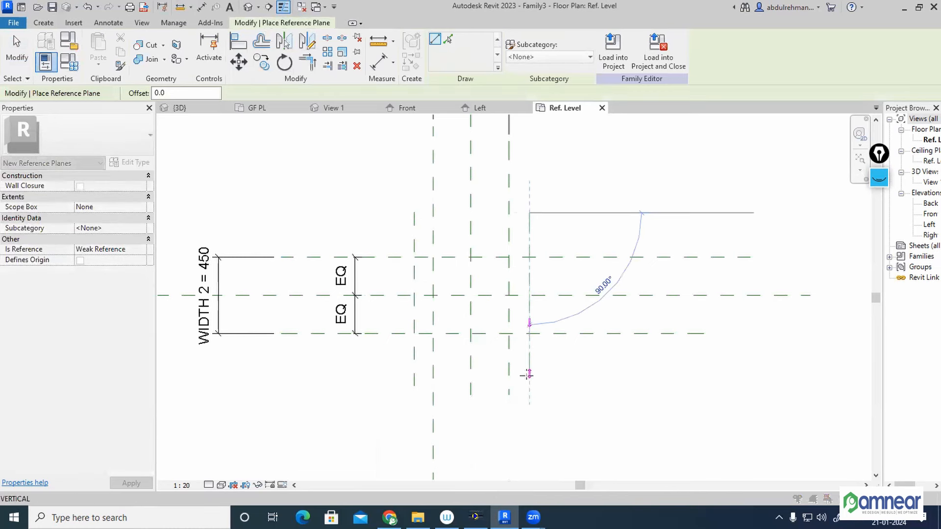
{"action": "left_click", "coordinate": [530, 375]}
Draw two horizontal reference planes, one below the lower and one above the upper existing horizontal plane.
{"action": "left_click", "coordinate": [543, 353]}
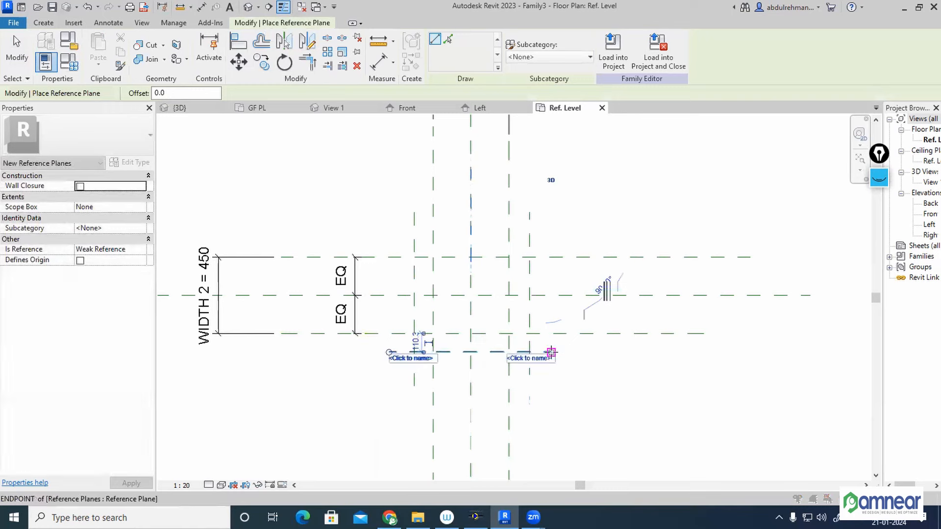
{"action": "left_click", "coordinate": [397, 240]}
{"action": "left_click", "coordinate": [563, 240]}
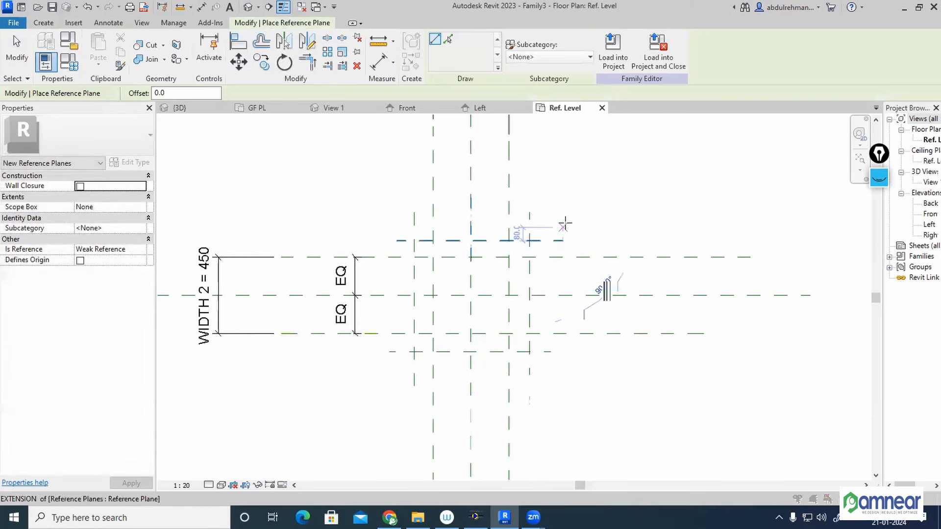
{"action": "key", "text": "Escape"}
{"action": "key", "text": "Escape"}
Set the right outer vertical reference plane 100 mm from the adjacent WIDTH 1 plane.
{"action": "scroll", "coordinate": [564, 217], "scroll_direction": "up", "scroll_amount": 1}
{"action": "left_click", "coordinate": [520, 232]}
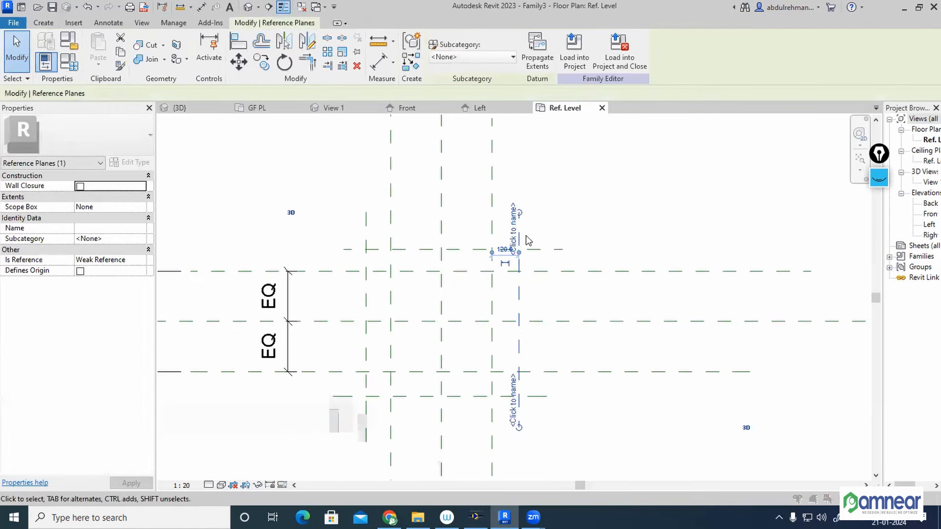
{"action": "scroll", "coordinate": [501, 250], "scroll_direction": "up", "scroll_amount": 2}
{"action": "left_click", "coordinate": [506, 252]}
{"action": "type", "text": "1"}
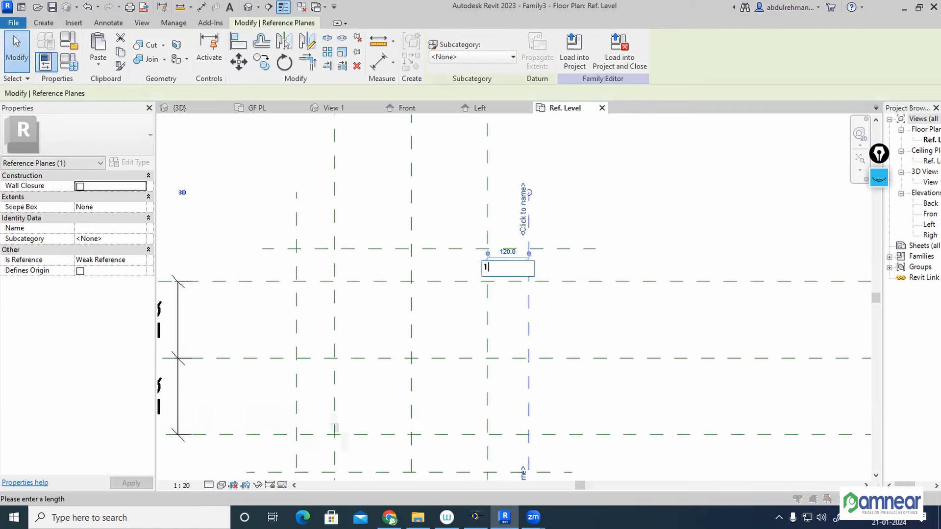
{"action": "type", "text": "00"}
{"action": "key", "text": "Return"}
Set the left outer vertical reference plane 100 mm from the adjacent WIDTH 1 plane.
{"action": "left_click", "coordinate": [296, 223]}
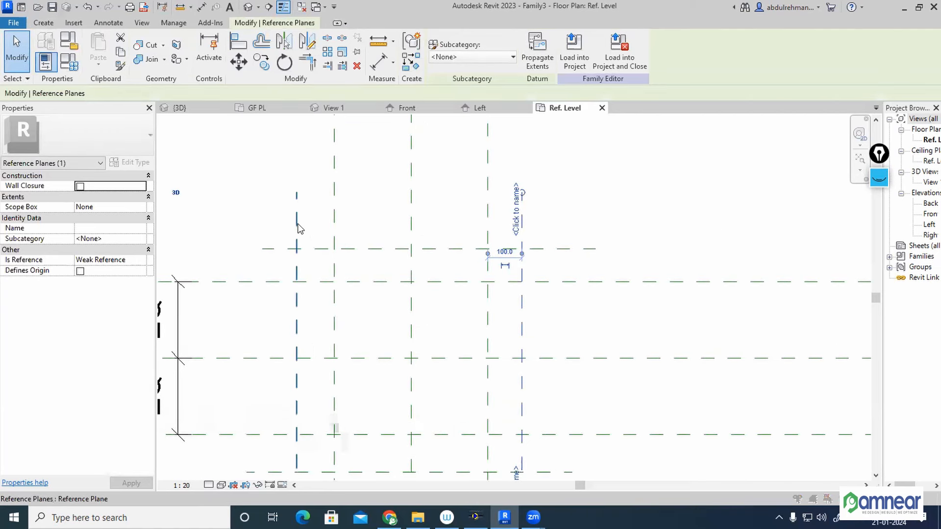
{"action": "left_click", "coordinate": [316, 257]}
{"action": "type", "text": "1"}
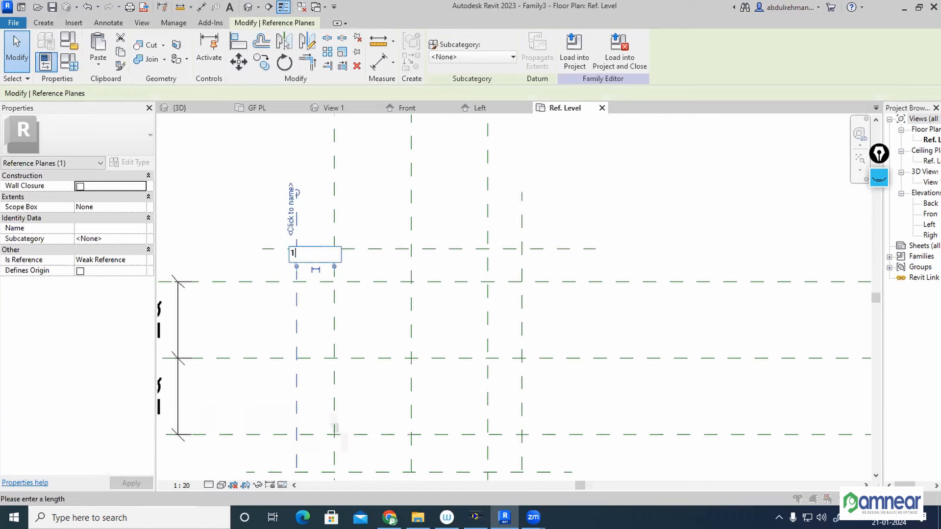
{"action": "type", "text": "00"}
{"action": "key", "text": "Return"}
Set the upper outer horizontal reference plane 100 mm above the adjacent WIDTH 2 plane and deselect it.
{"action": "scroll", "coordinate": [649, 210], "scroll_direction": "down", "scroll_amount": 2}
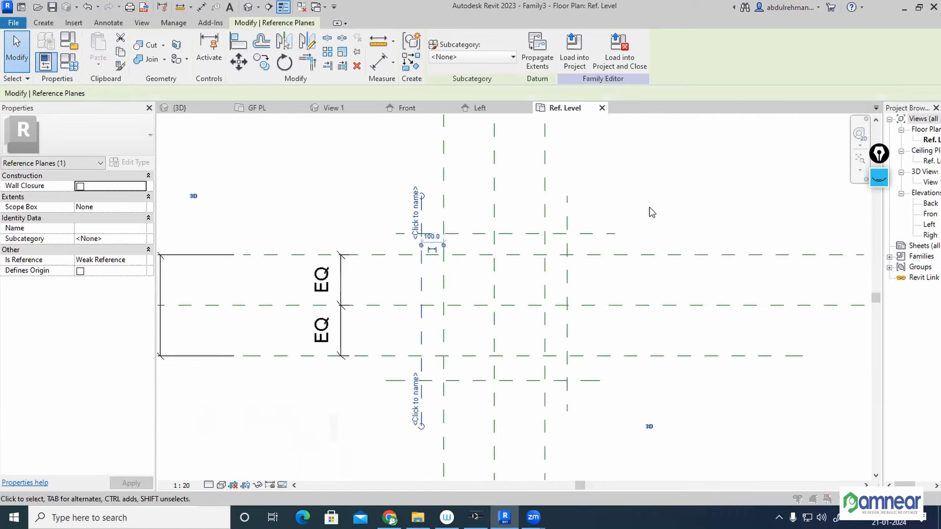
{"action": "left_click", "coordinate": [603, 235]}
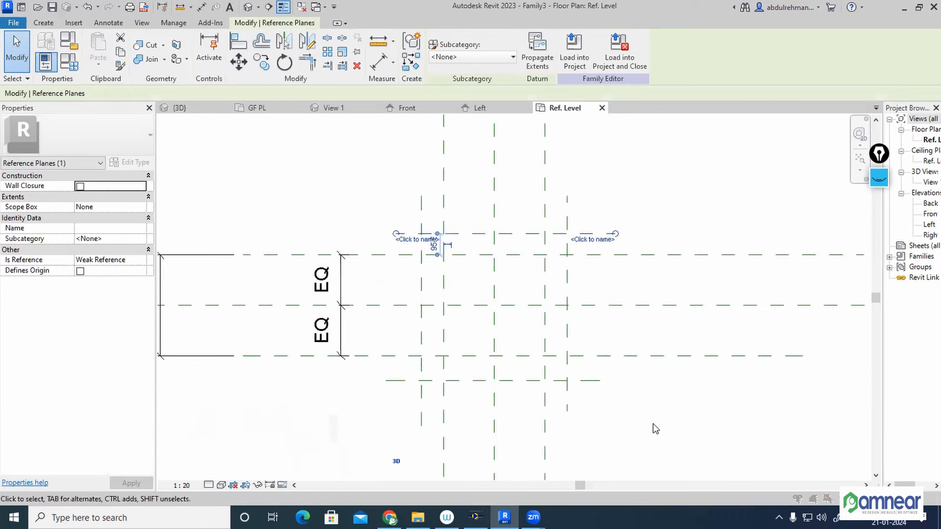
{"action": "scroll", "coordinate": [430, 225], "scroll_direction": "up", "scroll_amount": 4}
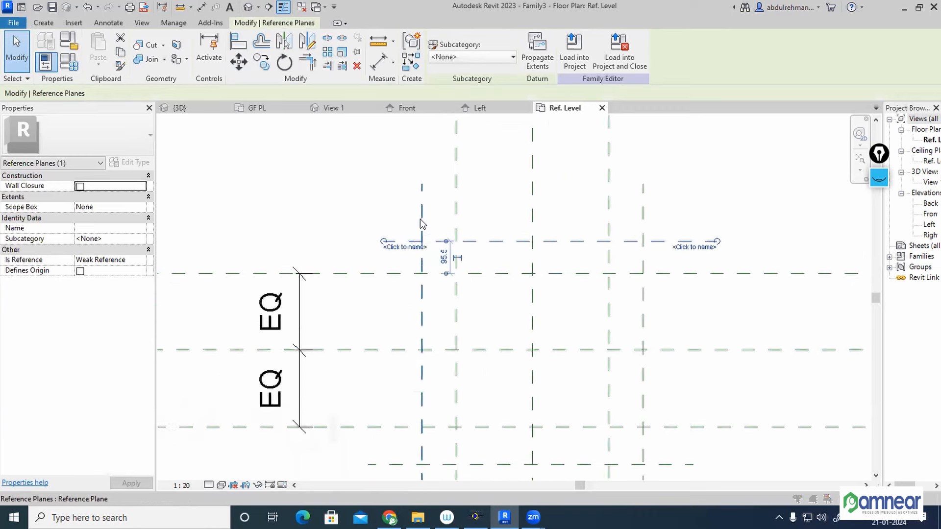
{"action": "left_click", "coordinate": [450, 276]}
{"action": "type", "text": "1"}
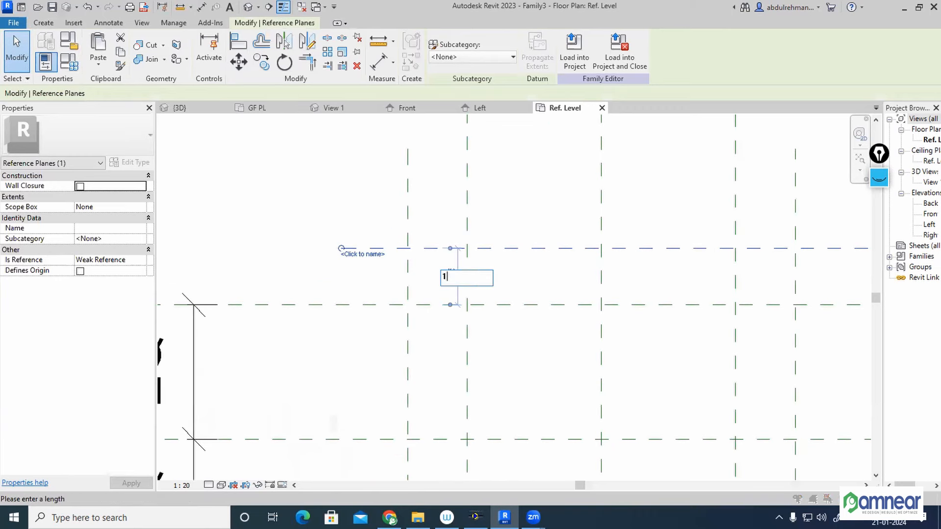
{"action": "type", "text": "00"}
{"action": "key", "text": "Return"}
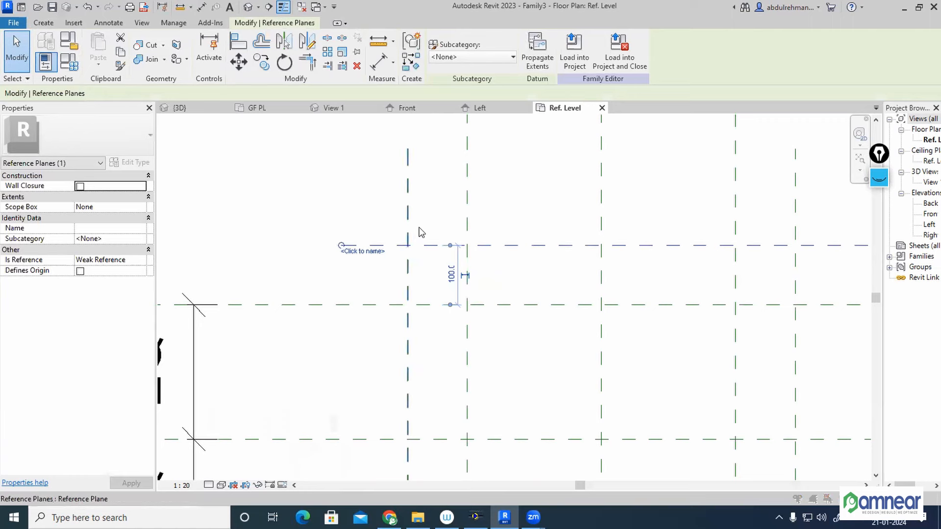
{"action": "scroll", "coordinate": [424, 233], "scroll_direction": "down", "scroll_amount": 3}
{"action": "left_click", "coordinate": [765, 371]}
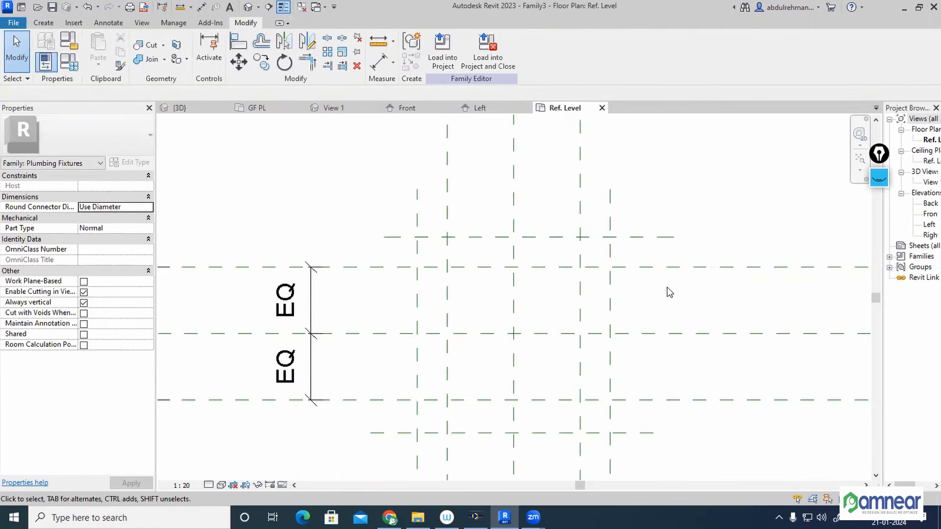
Check the offsets of the outer planes and set the lower outer horizontal plane 100 mm below the adjacent WIDTH 2 plane.
{"action": "left_click", "coordinate": [610, 220]}
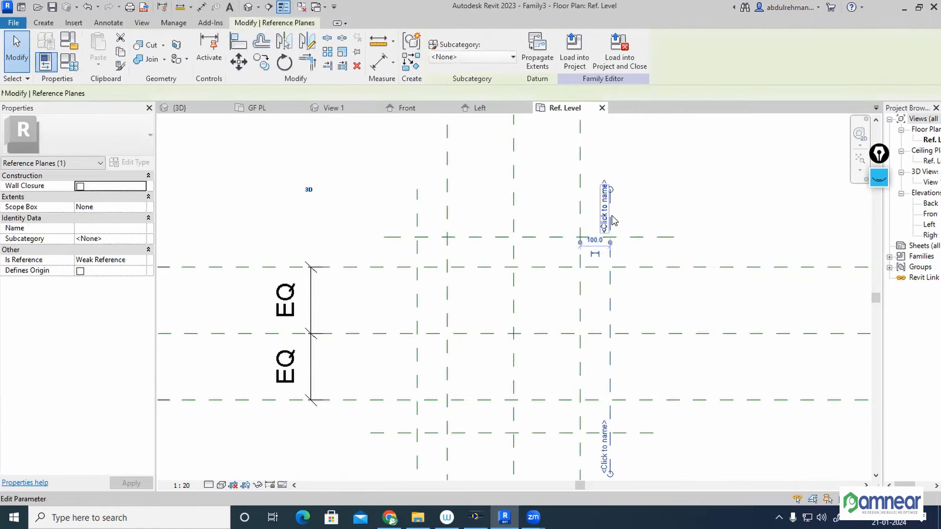
{"action": "left_click", "coordinate": [418, 216]}
{"action": "left_click", "coordinate": [629, 267]}
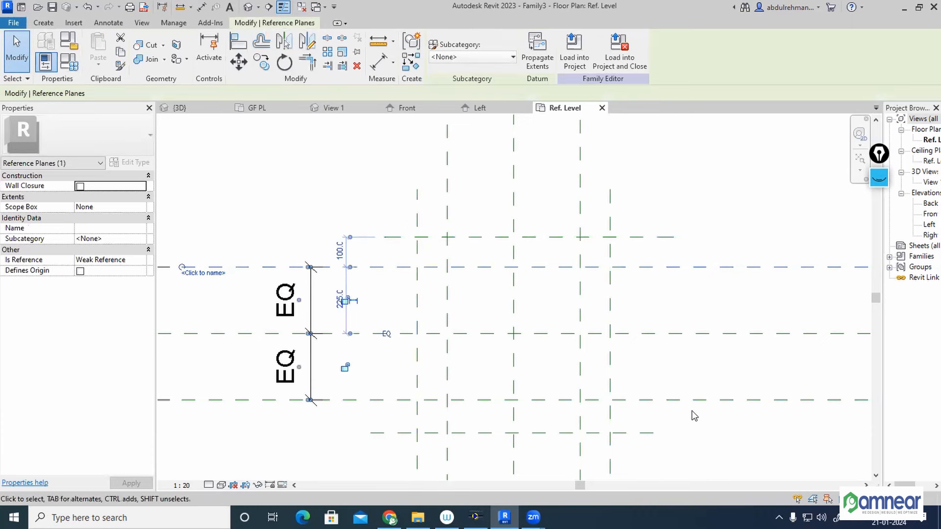
{"action": "middle_click_drag", "start_coordinate": [651, 420], "coordinate": [607, 351]}
{"action": "left_click", "coordinate": [607, 352]}
{"action": "left_click", "coordinate": [565, 359]}
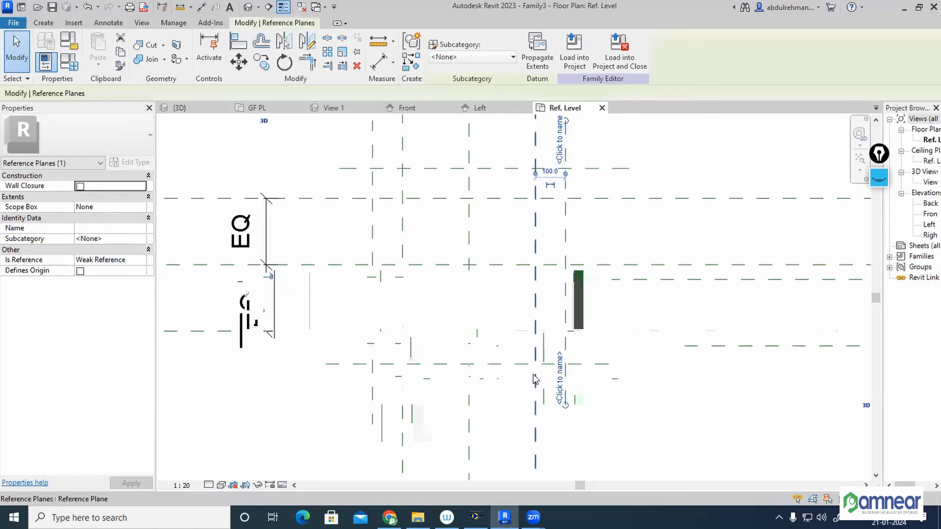
{"action": "left_click", "coordinate": [602, 365]}
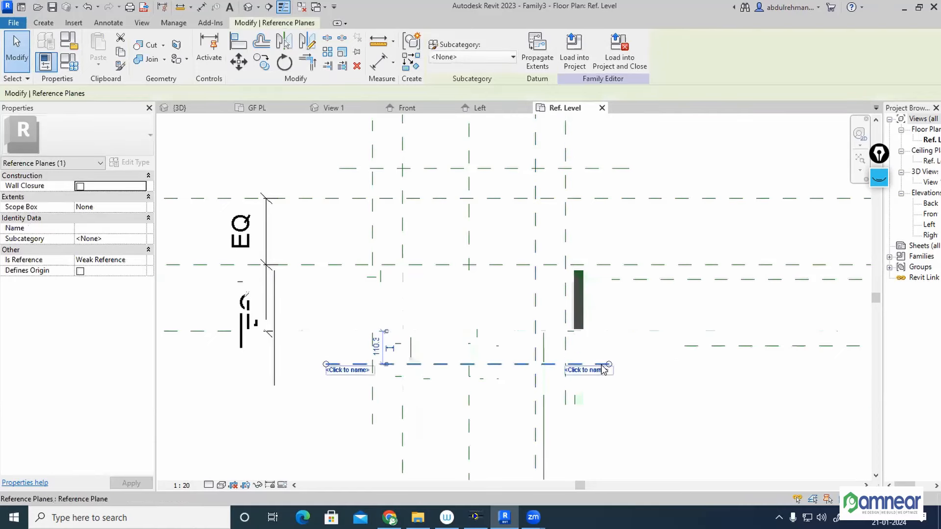
{"action": "left_click", "coordinate": [376, 347]}
{"action": "type", "text": "100"}
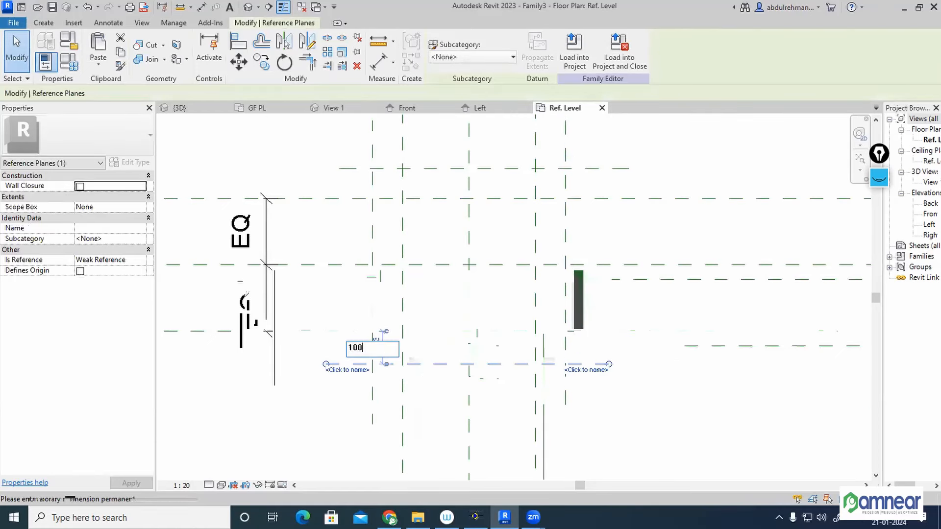
{"action": "key", "text": "Return"}
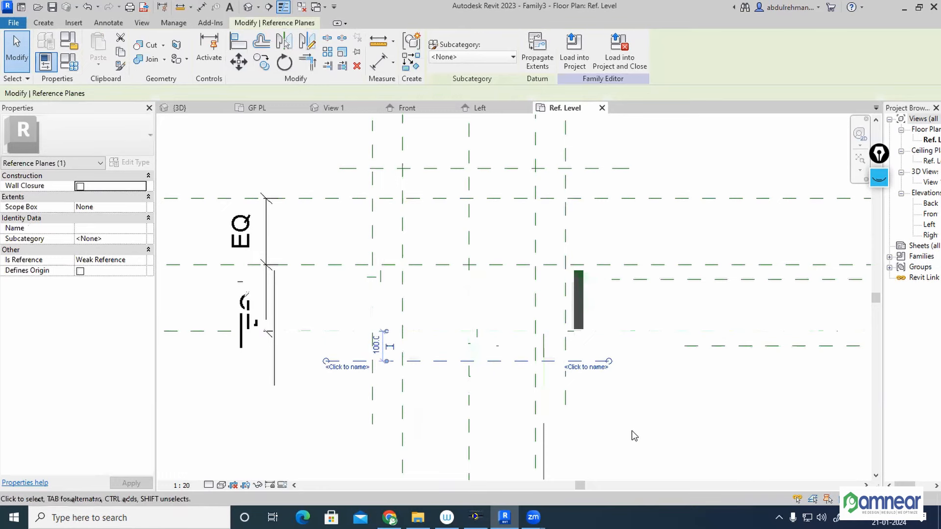
{"action": "left_click", "coordinate": [631, 431]}
Add an aligned dimension between the left outer and inner vertical reference planes, and lock it.
{"action": "scroll", "coordinate": [642, 399], "scroll_direction": "down", "scroll_amount": 3}
{"action": "middle_click_drag", "start_coordinate": [659, 408], "coordinate": [607, 416]}
{"action": "scroll", "coordinate": [511, 269], "scroll_direction": "up", "scroll_amount": 2}
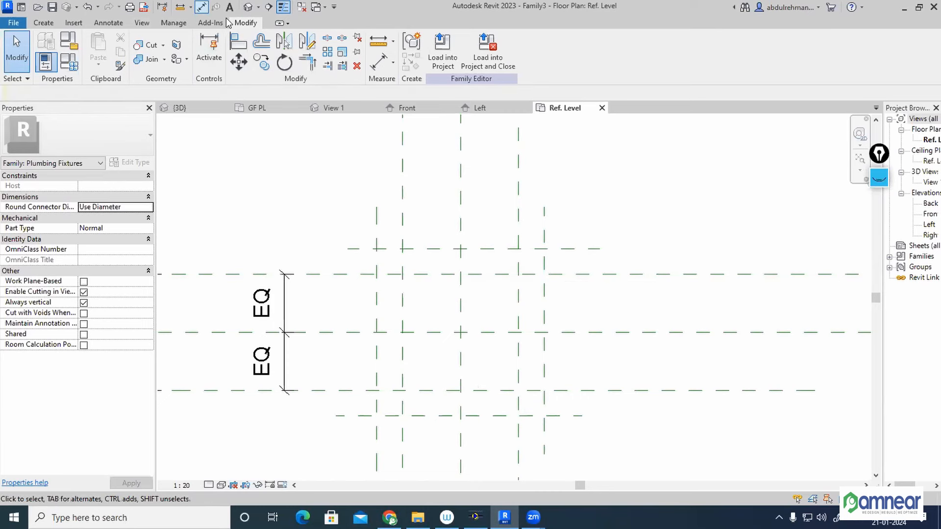
{"action": "left_click", "coordinate": [201, 7]}
{"action": "left_click", "coordinate": [377, 229]}
{"action": "left_click", "coordinate": [402, 225]}
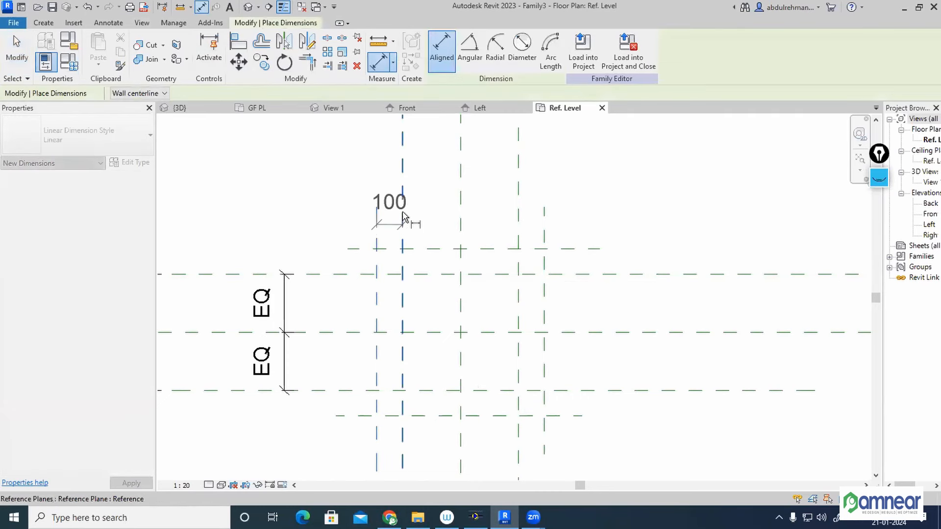
{"action": "left_click", "coordinate": [341, 195]}
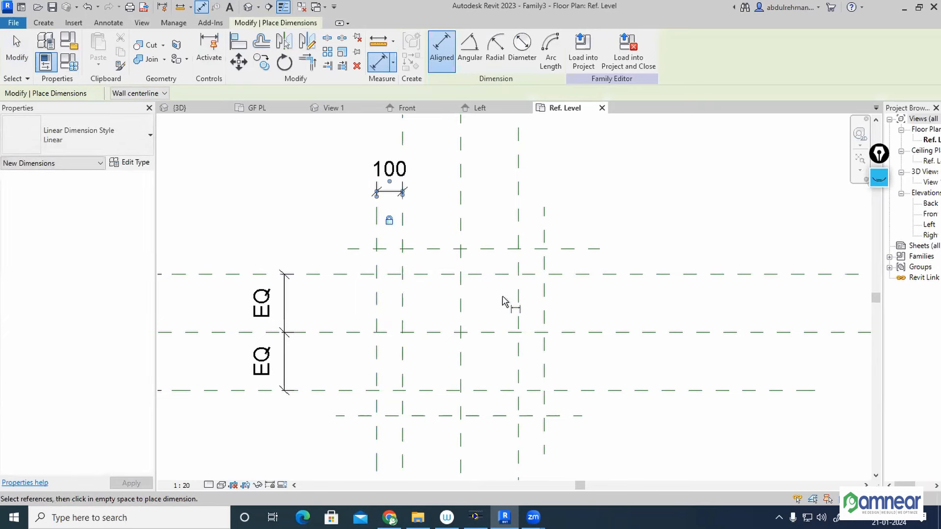
Add an aligned dimension between the right inner and outer vertical reference planes, and lock it.
{"action": "left_click", "coordinate": [520, 245]}
{"action": "left_click", "coordinate": [544, 241]}
{"action": "left_click", "coordinate": [556, 224]}
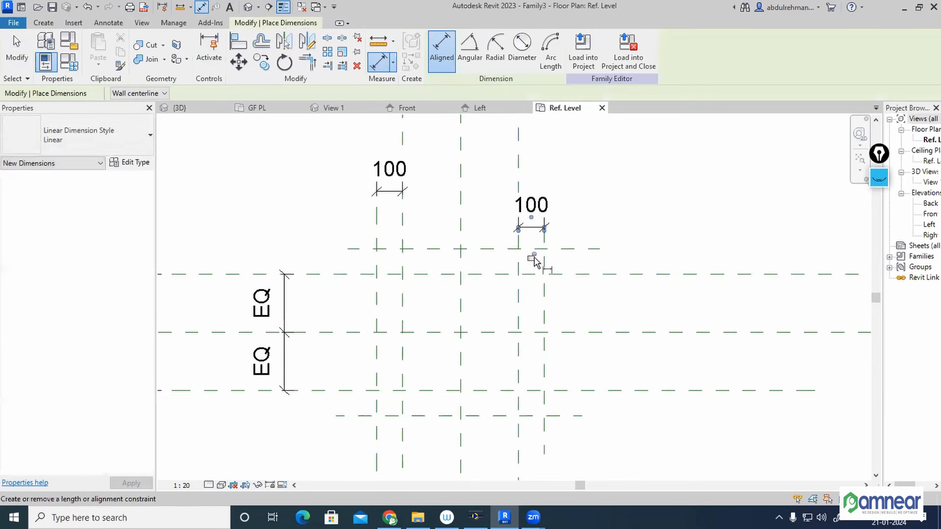
Dimension the gap between the upper outer and inner horizontal reference planes, and lock it.
{"action": "scroll", "coordinate": [568, 257], "scroll_direction": "down", "scroll_amount": 1}
{"action": "left_click", "coordinate": [571, 251]}
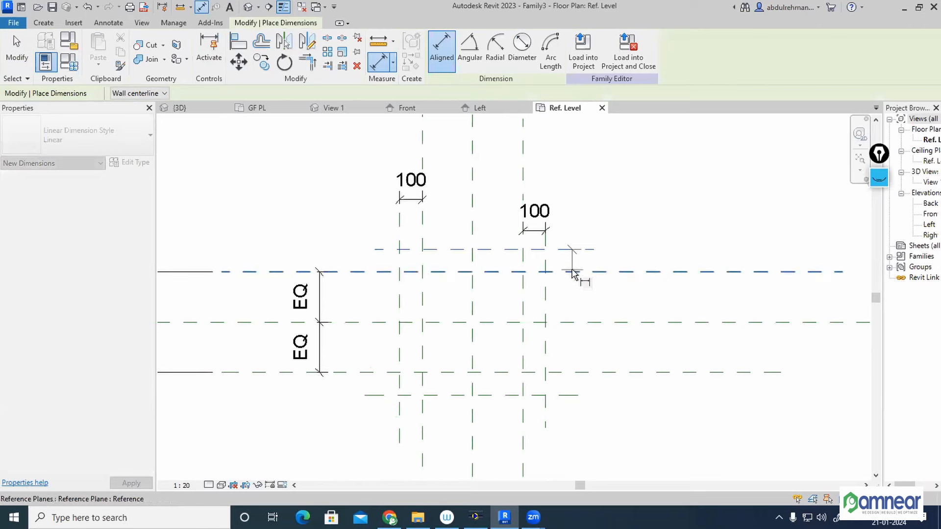
{"action": "left_click", "coordinate": [575, 272]}
{"action": "left_click", "coordinate": [652, 275]}
{"action": "left_click", "coordinate": [676, 261]}
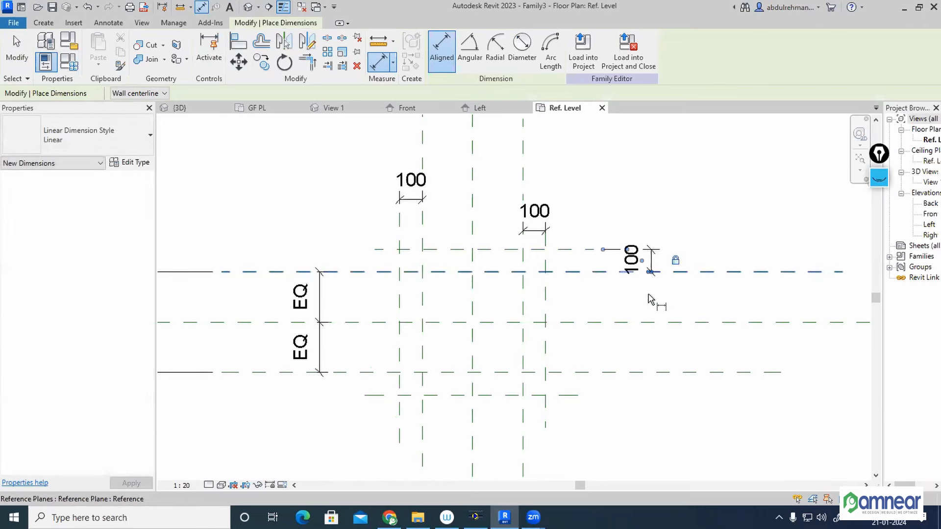
Dimension the gap between the lower inner and outer horizontal reference planes, lock it, and finish dimensioning.
{"action": "middle_click_drag", "start_coordinate": [564, 300], "coordinate": [564, 270]}
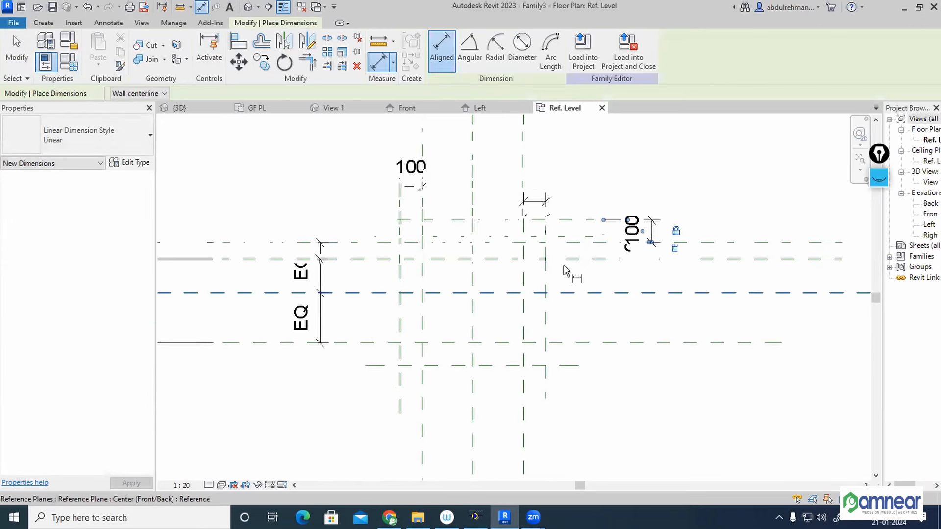
{"action": "left_click", "coordinate": [565, 343]}
{"action": "left_click", "coordinate": [575, 367]}
{"action": "left_click", "coordinate": [615, 385]}
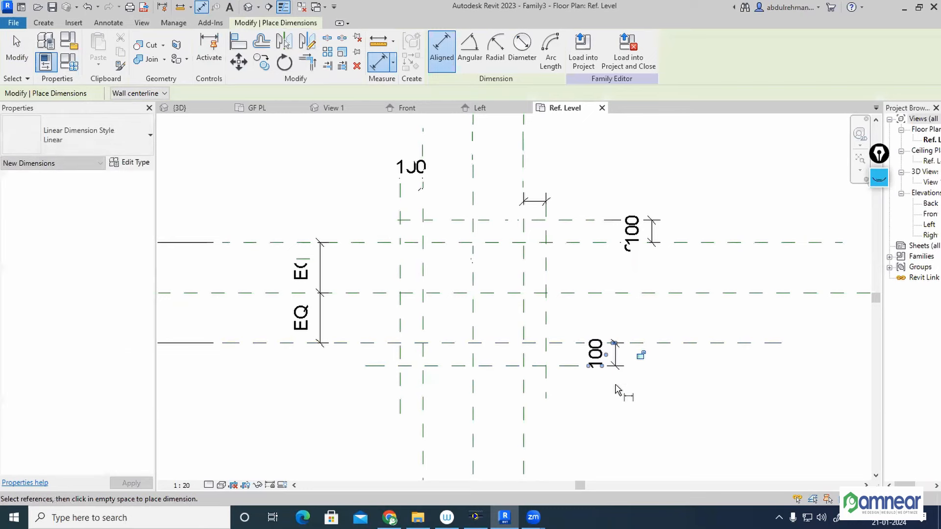
{"action": "left_click", "coordinate": [639, 355]}
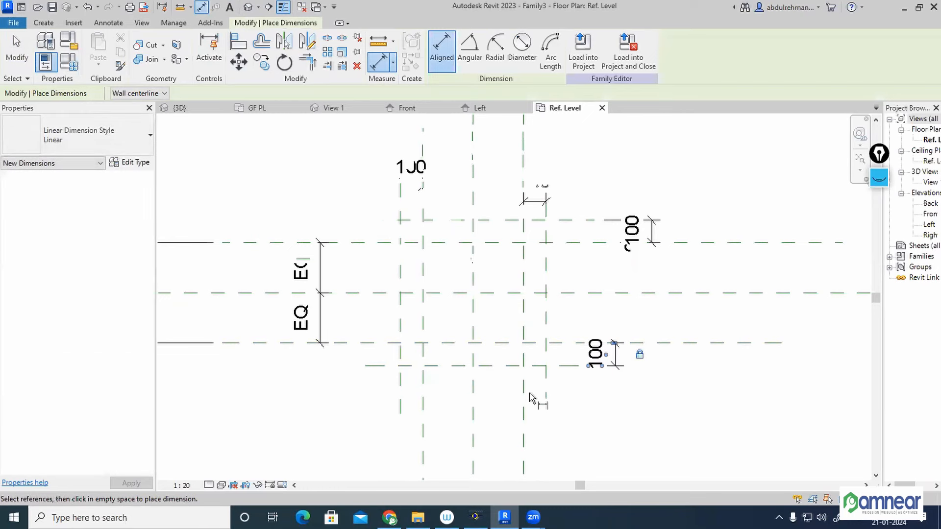
{"action": "key", "text": "Escape"}
{"action": "key", "text": "Escape"}
Set the WIDTH 2 dimension to 600 mm to test how the horizontal reference planes flex.
{"action": "scroll", "coordinate": [409, 325], "scroll_direction": "down", "scroll_amount": 2}
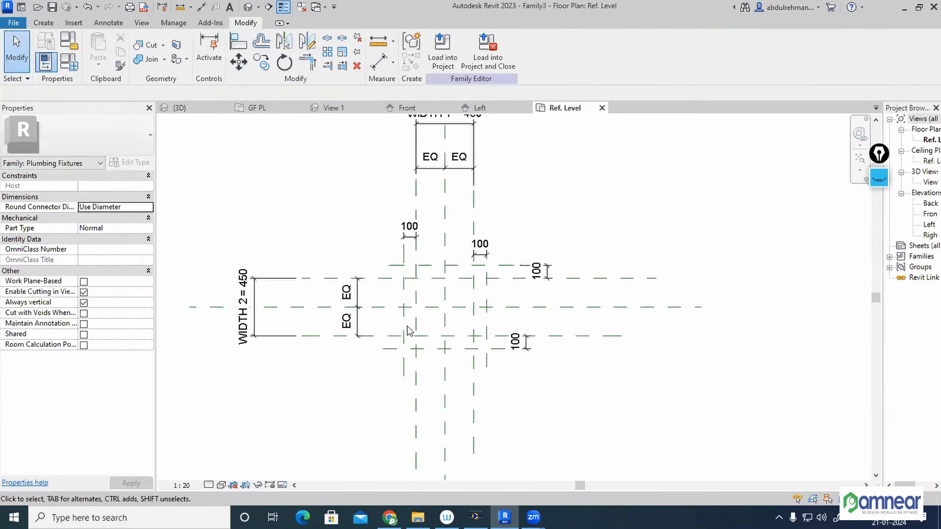
{"action": "left_click", "coordinate": [249, 321]}
{"action": "left_click", "coordinate": [246, 316]}
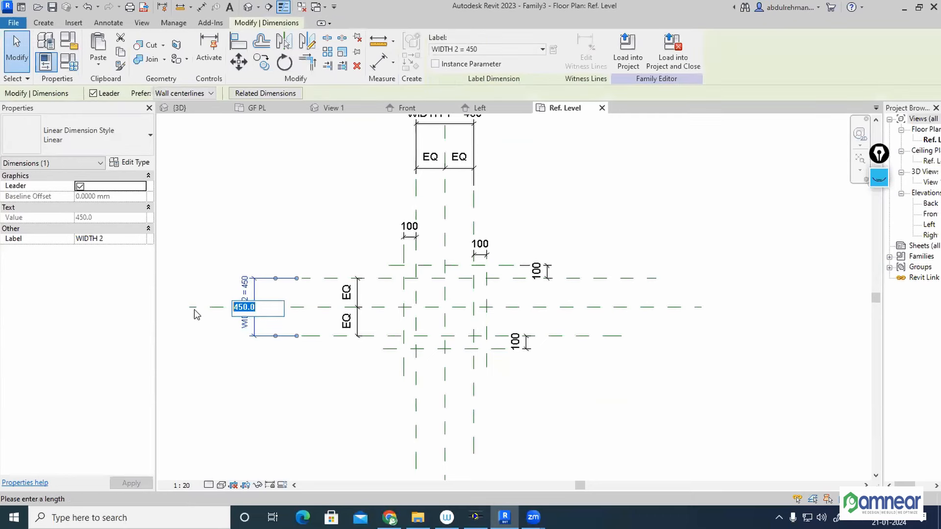
{"action": "type", "text": "600"}
{"action": "key", "text": "Return"}
Set the WIDTH 1 dimension to 600 mm to test how the vertical reference planes flex.
{"action": "middle_click_drag", "start_coordinate": [493, 181], "coordinate": [490, 222]}
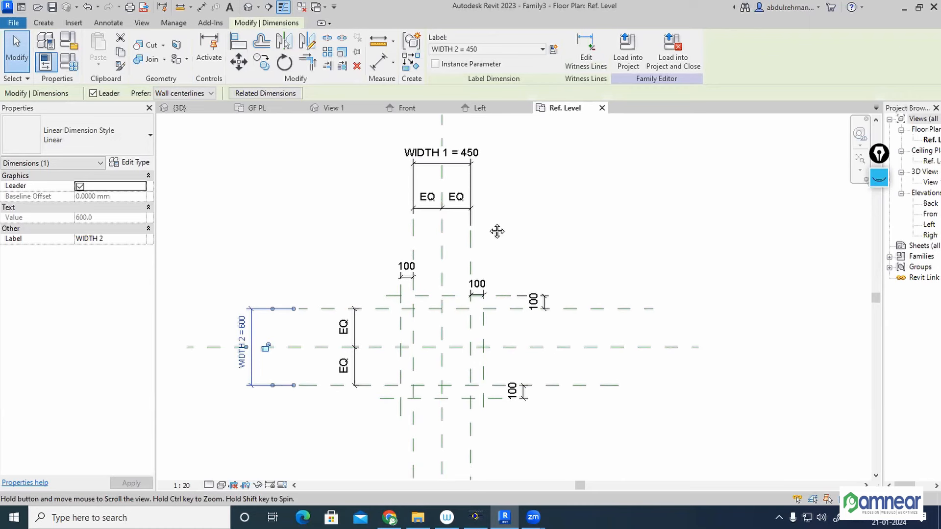
{"action": "left_click", "coordinate": [464, 152]}
{"action": "left_click", "coordinate": [465, 155]}
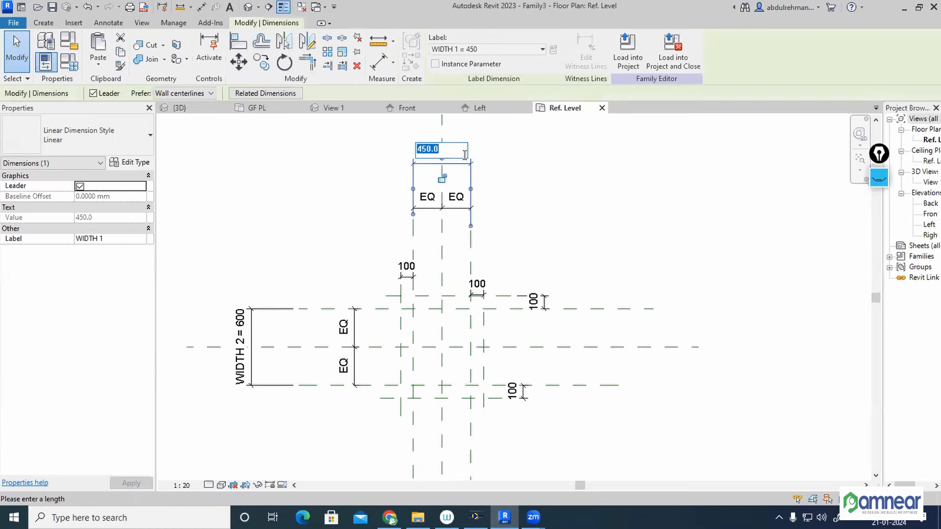
{"action": "type", "text": "600"}
{"action": "key", "text": "Return"}
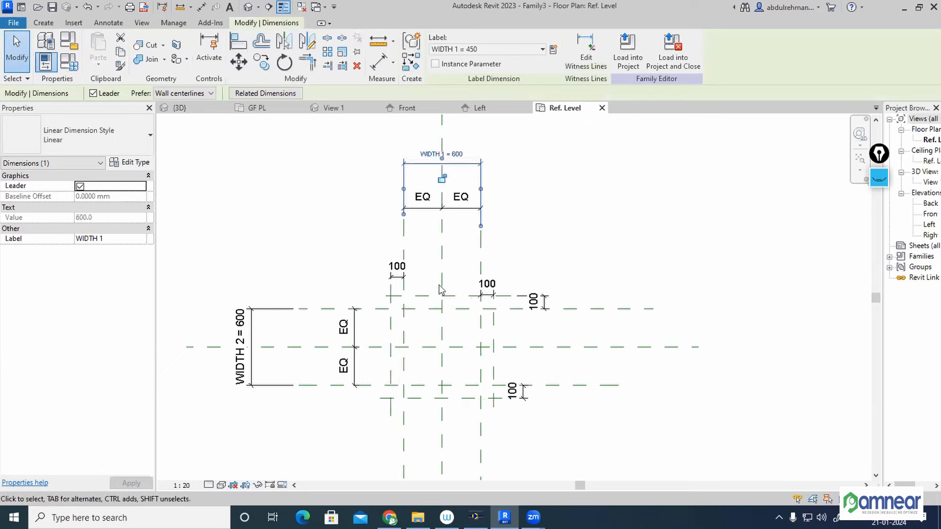
Set the WIDTH 2 dimension to 450 mm.
{"action": "left_click", "coordinate": [543, 257]}
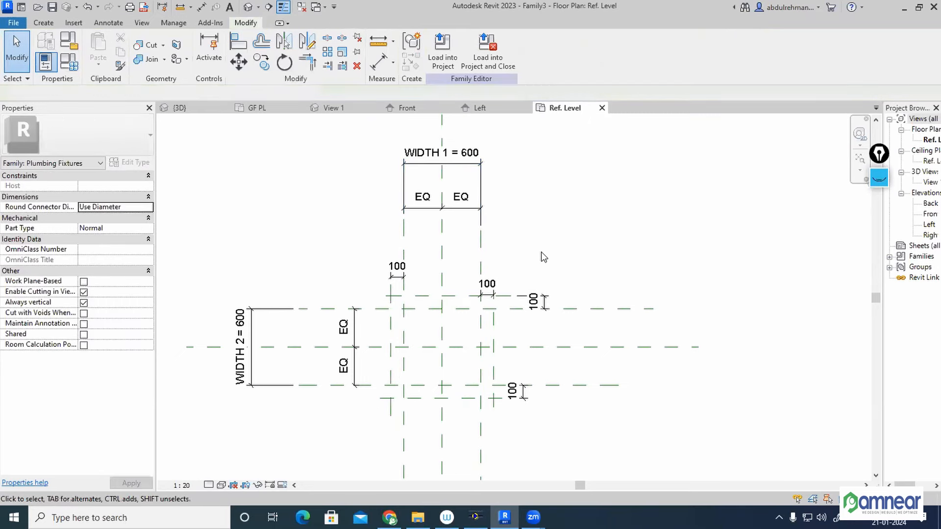
{"action": "left_click", "coordinate": [241, 319]}
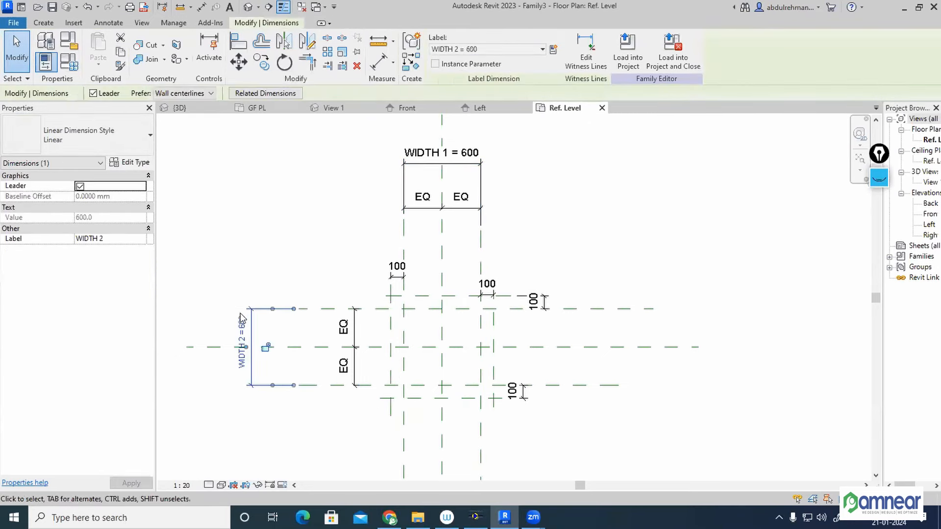
{"action": "key", "text": "Escape"}
{"action": "left_click", "coordinate": [249, 330]}
{"action": "left_click", "coordinate": [241, 332]}
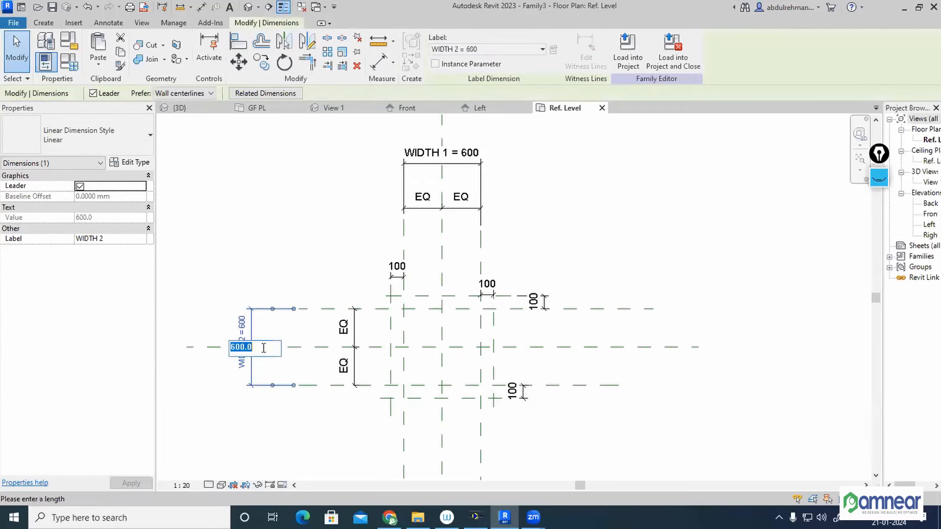
{"action": "type", "text": "450"}
{"action": "left_click", "coordinate": [589, 275]}
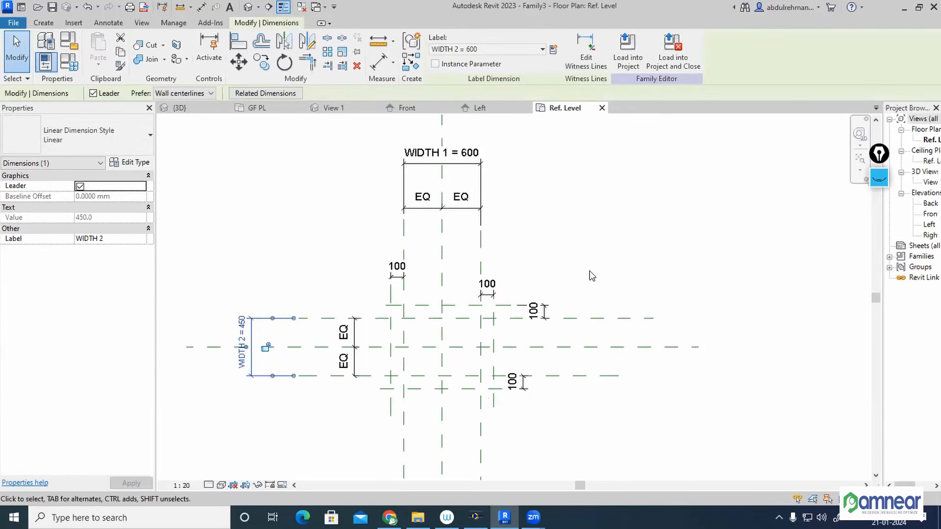
Set the WIDTH 1 dimension to 450 mm.
{"action": "left_click", "coordinate": [480, 158]}
{"action": "left_click", "coordinate": [465, 155]}
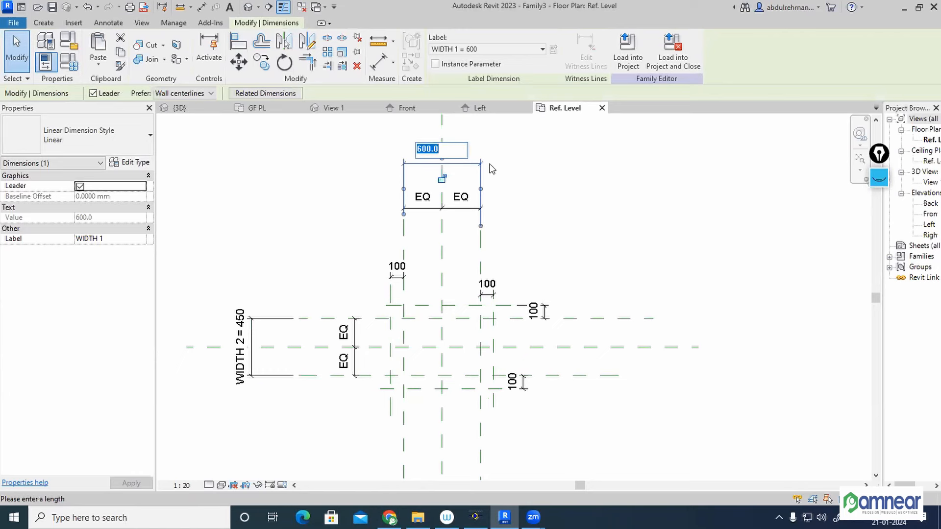
{"action": "type", "text": "450"}
{"action": "key", "text": "Return"}
Create a solid extrusion with its end at -600 mm from a rectangle snapped to the outer reference plane intersections.
{"action": "scroll", "coordinate": [563, 437], "scroll_direction": "up", "scroll_amount": 5}
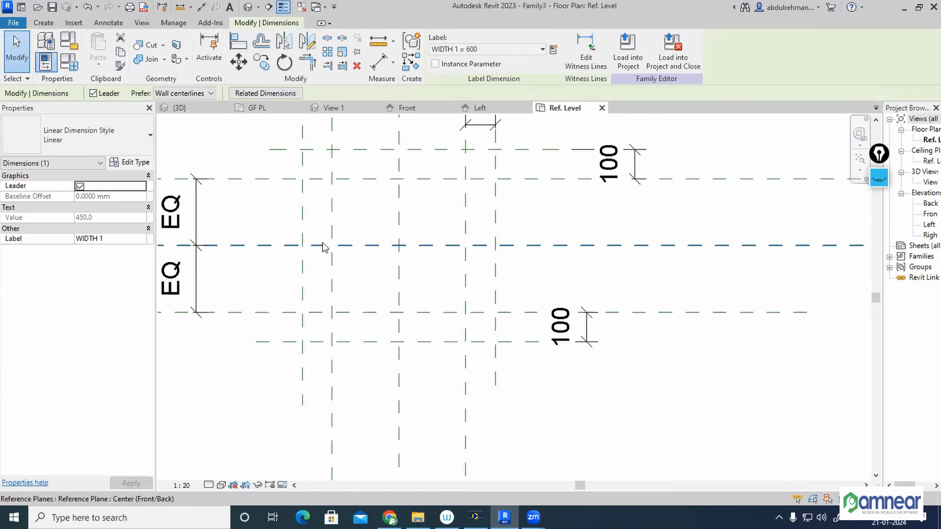
{"action": "left_click", "coordinate": [43, 23]}
{"action": "left_click", "coordinate": [100, 49]}
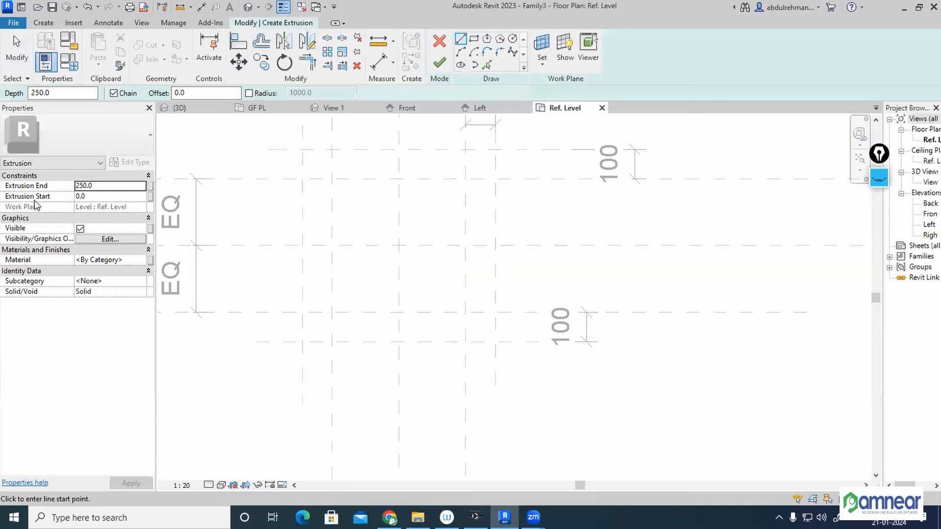
{"action": "left_click", "coordinate": [102, 186]}
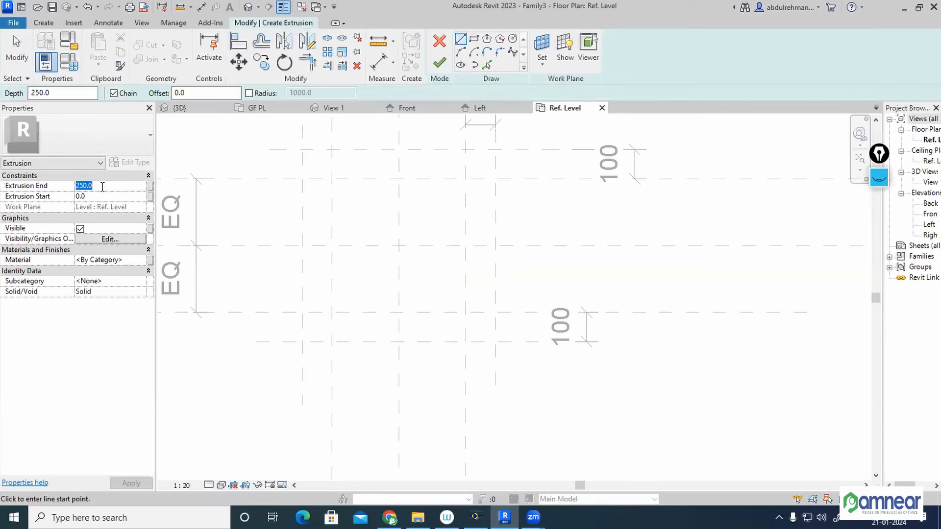
{"action": "type", "text": "-600"}
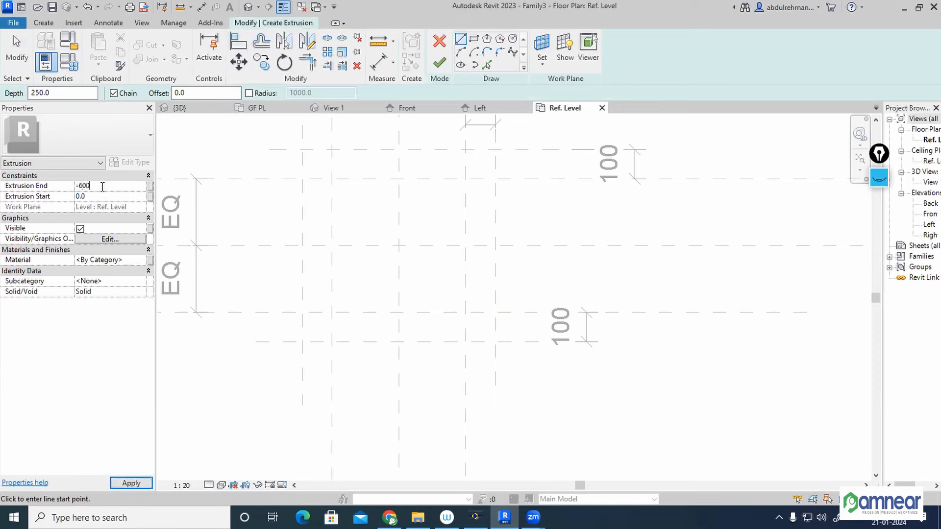
{"action": "key", "text": "Return"}
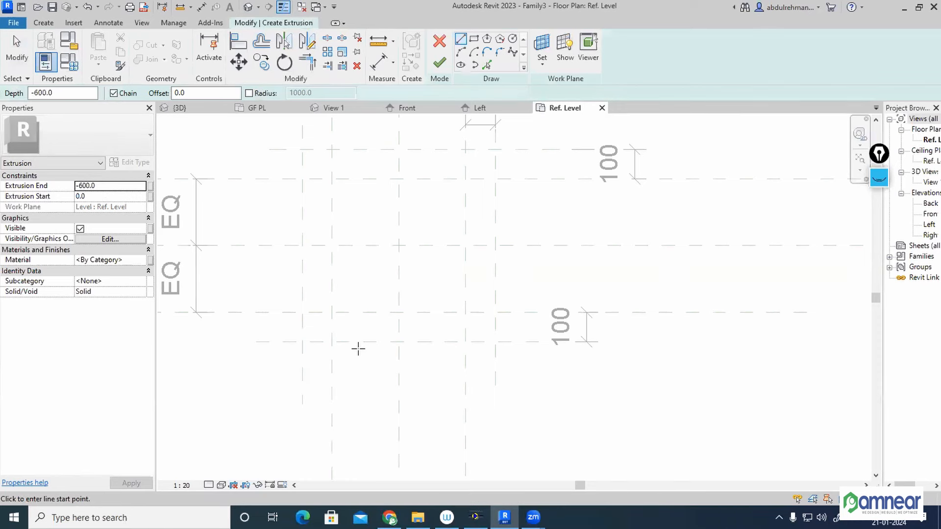
{"action": "left_click", "coordinate": [473, 42]}
{"action": "left_click", "coordinate": [302, 149]}
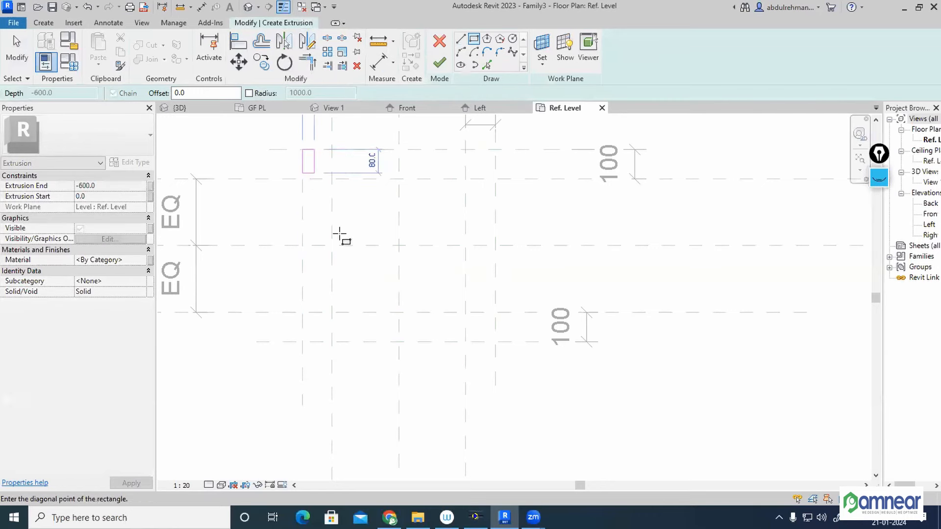
{"action": "left_click", "coordinate": [494, 341]}
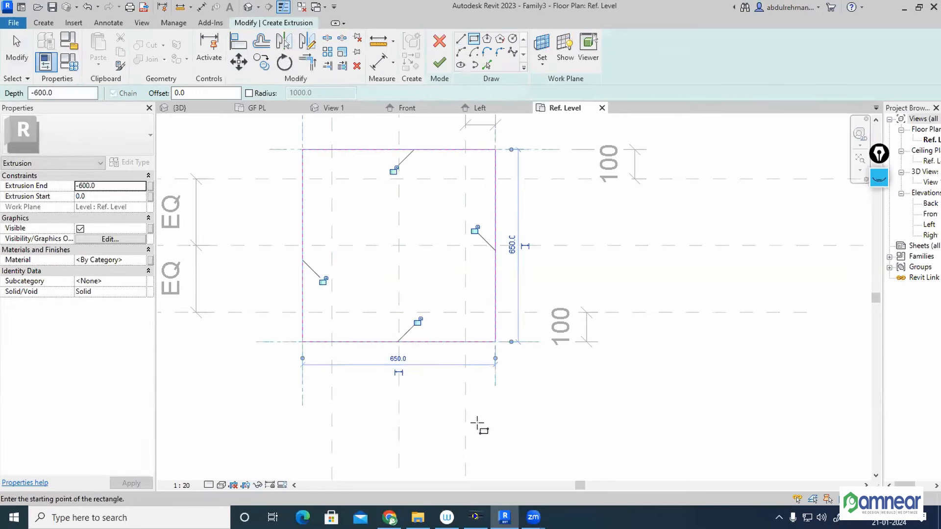
{"action": "left_click", "coordinate": [439, 63]}
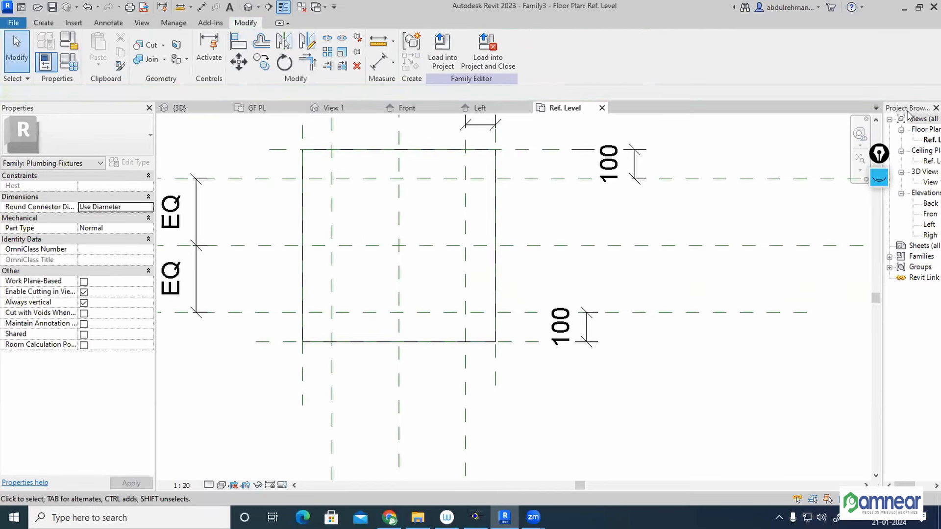
Widen the Project Browser and examine the solid extrusion's depth below Ref. Level in the Front elevation.
{"action": "mouse_move", "coordinate": [907, 111]}
{"action": "left_mouse_down"}
{"action": "mouse_move", "coordinate": [850, 123]}
{"action": "mouse_move", "coordinate": [877, 235]}
{"action": "left_mouse_up"}
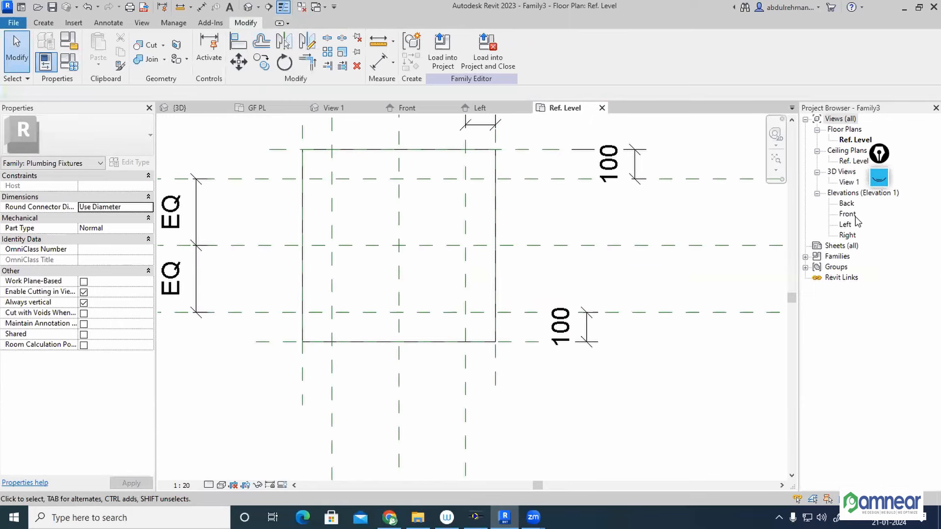
{"action": "double_click", "coordinate": [856, 218]}
{"action": "middle_click_drag", "start_coordinate": [516, 419], "coordinate": [482, 361]}
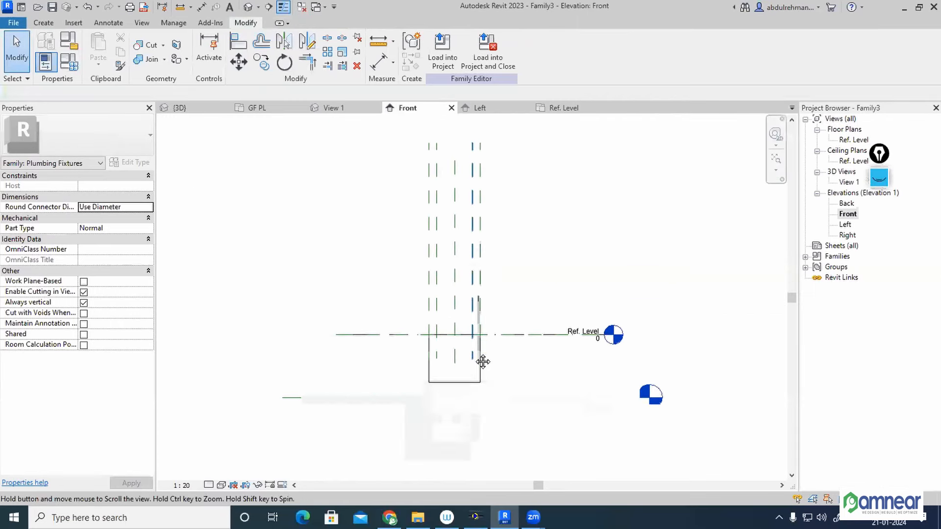
{"action": "scroll", "coordinate": [483, 362], "scroll_direction": "up", "scroll_amount": 2}
{"action": "left_click", "coordinate": [480, 378]}
{"action": "scroll", "coordinate": [509, 373], "scroll_direction": "up", "scroll_amount": 2}
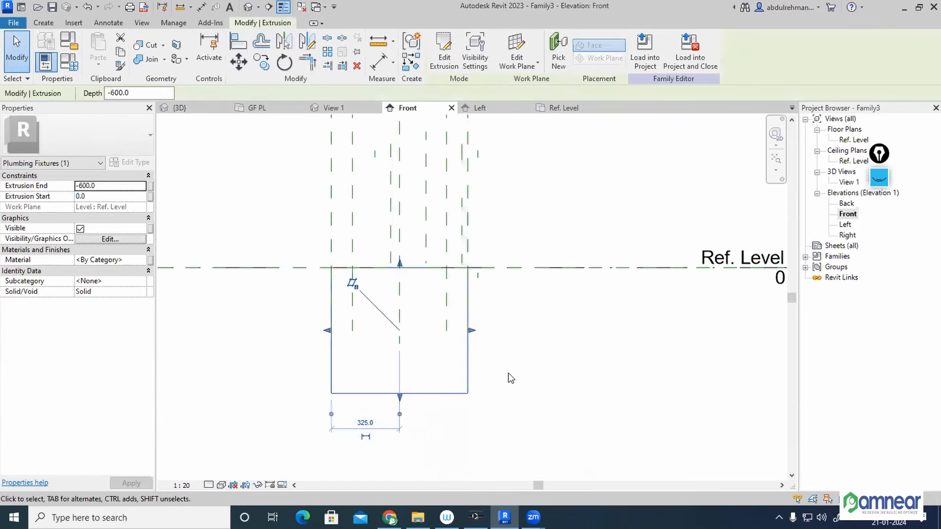
{"action": "scroll", "coordinate": [543, 339], "scroll_direction": "down", "scroll_amount": 2}
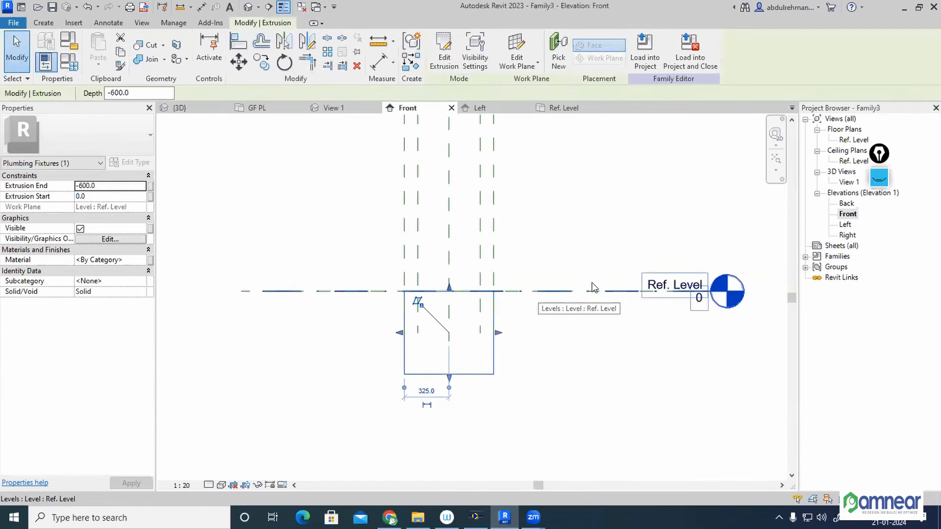
In the Ref. Level floor plan, create a void extrusion with its end at -550 mm from a rectangle snapped to the inner reference plane intersections.
{"action": "double_click", "coordinate": [855, 140]}
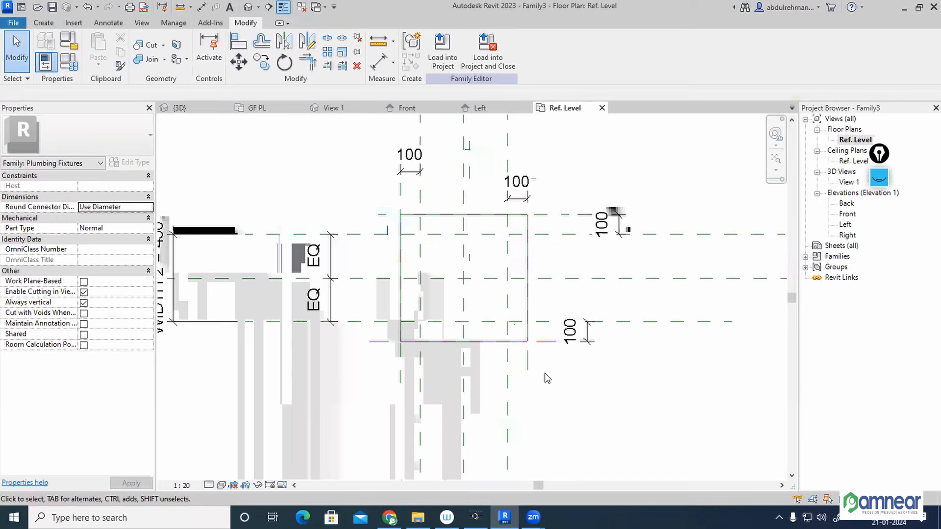
{"action": "scroll", "coordinate": [430, 277], "scroll_direction": "up", "scroll_amount": 2}
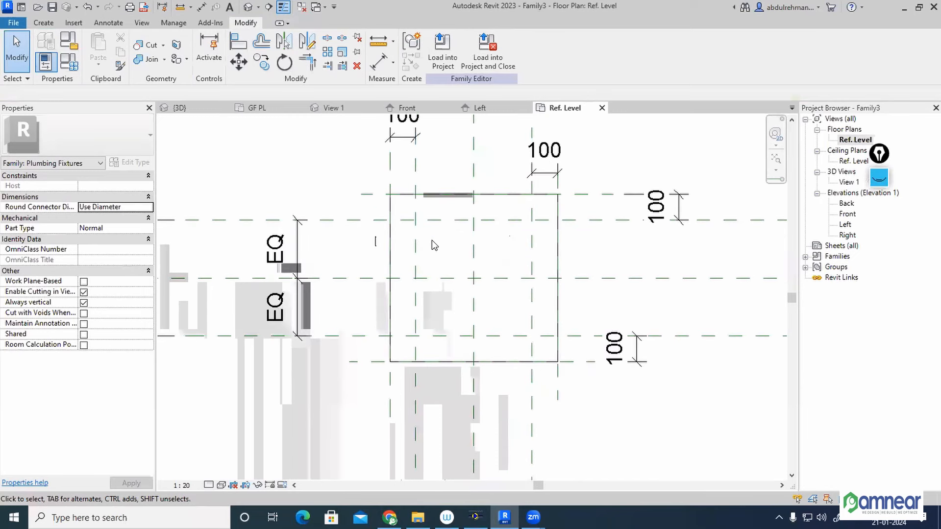
{"action": "left_click", "coordinate": [43, 23]}
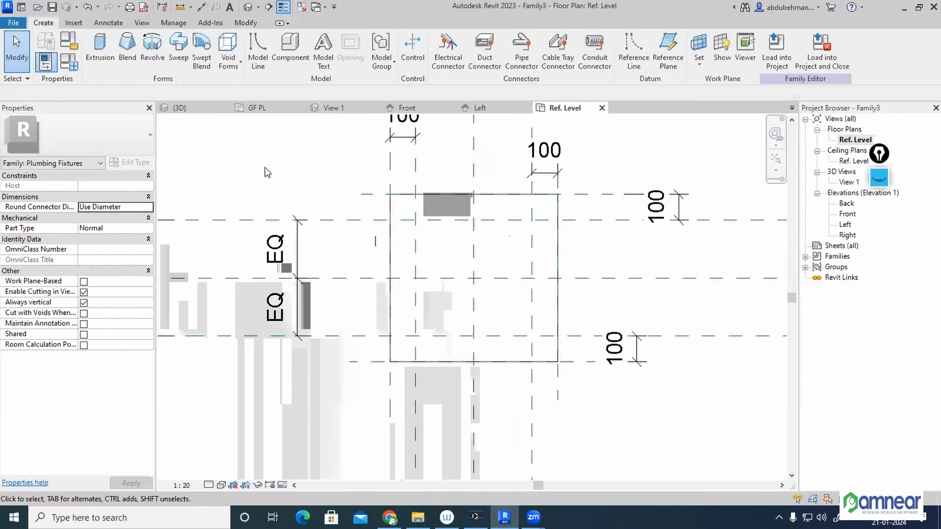
{"action": "left_click", "coordinate": [228, 62]}
{"action": "left_click", "coordinate": [198, 84]}
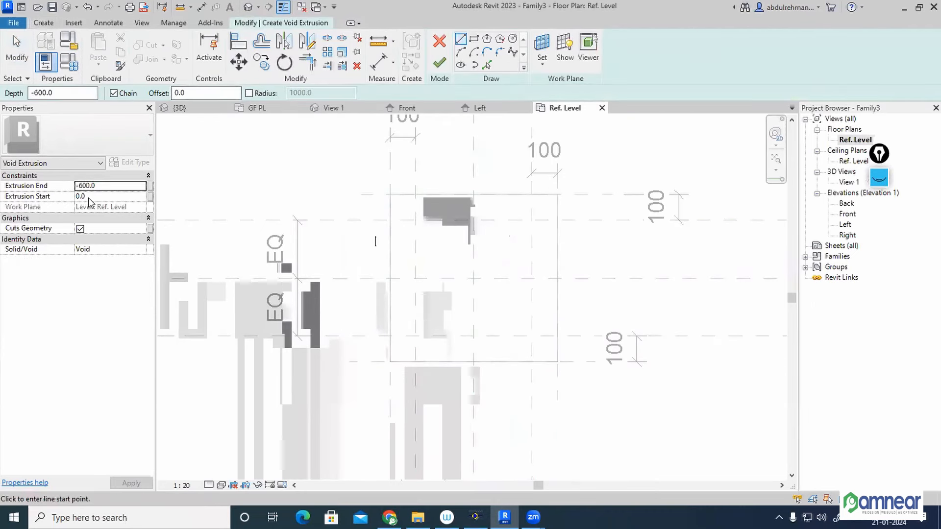
{"action": "left_click", "coordinate": [108, 186]}
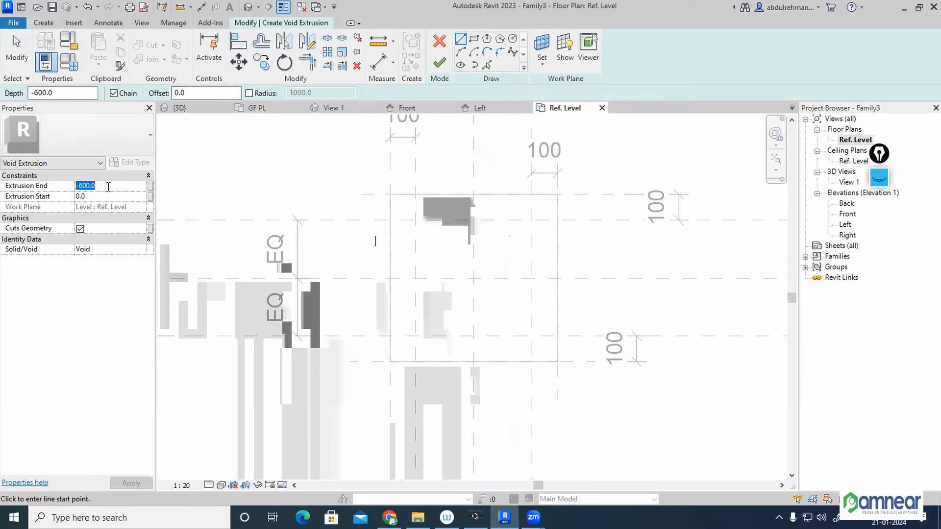
{"action": "type", "text": "-550"}
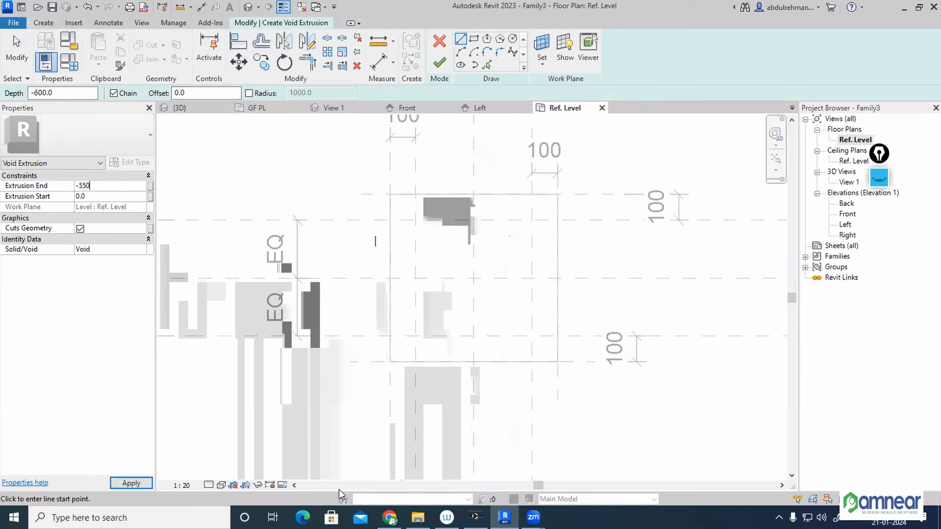
{"action": "left_click", "coordinate": [474, 42]}
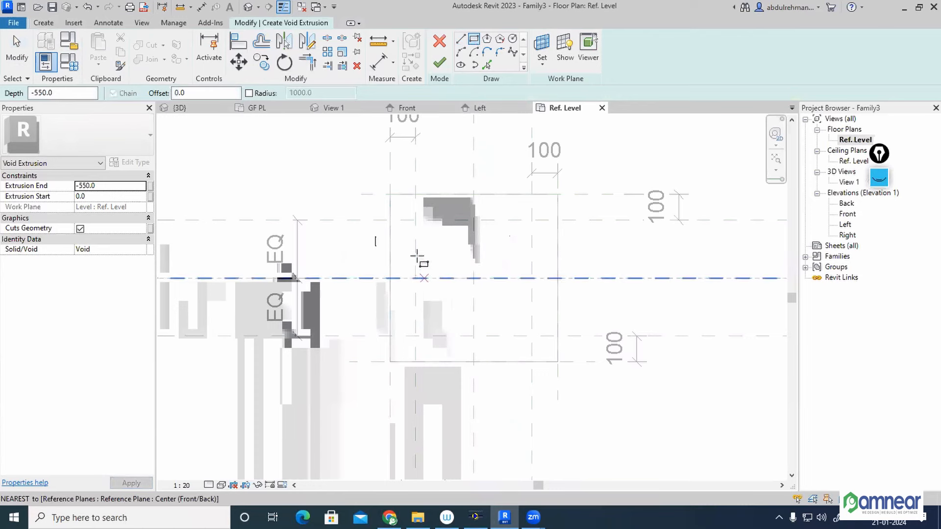
{"action": "left_click", "coordinate": [416, 220]}
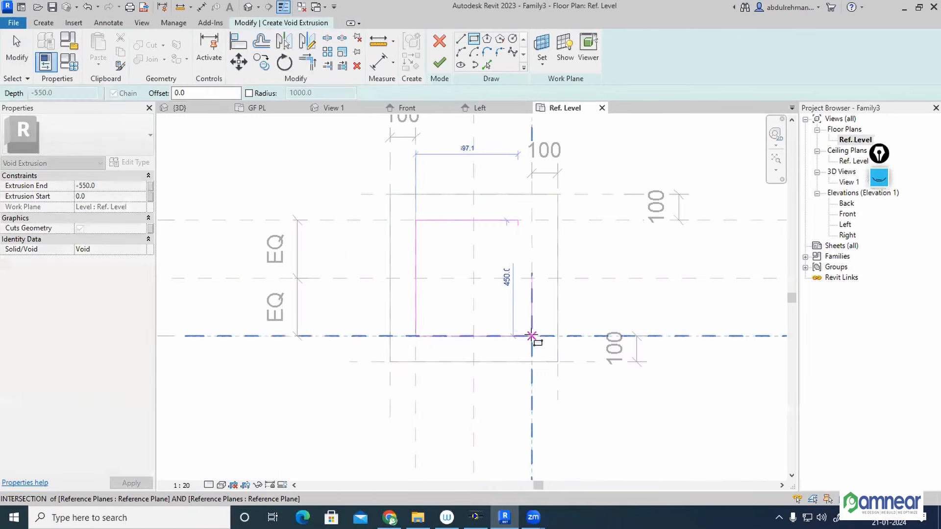
{"action": "left_click", "coordinate": [531, 336]}
{"action": "left_click", "coordinate": [439, 62]}
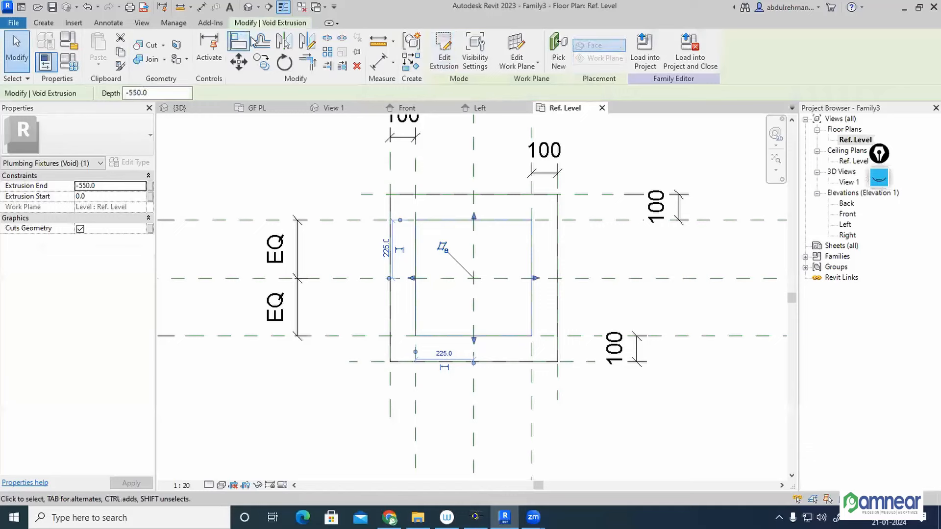
Open the default 3D view and examine the void cut in the chamber from above.
{"action": "left_click", "coordinate": [247, 7]}
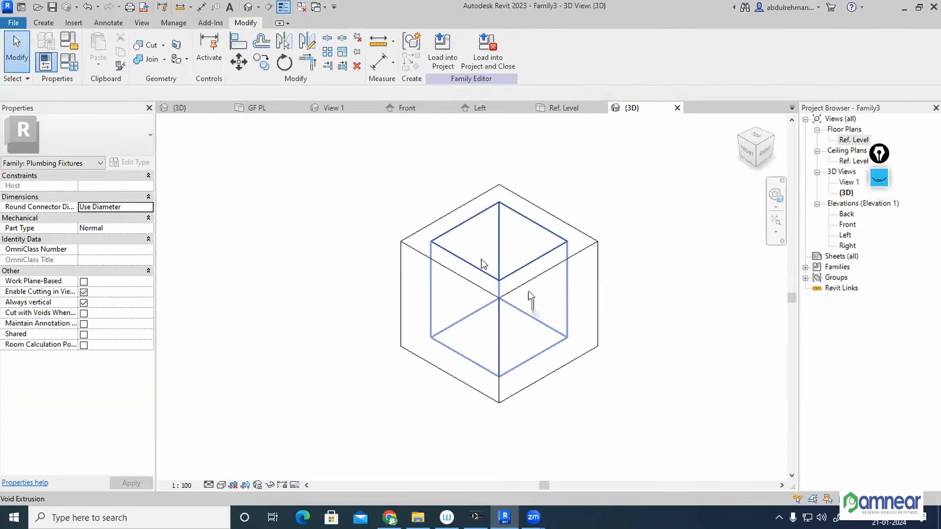
{"action": "left_click", "coordinate": [481, 264]}
{"action": "left_click", "coordinate": [651, 341]}
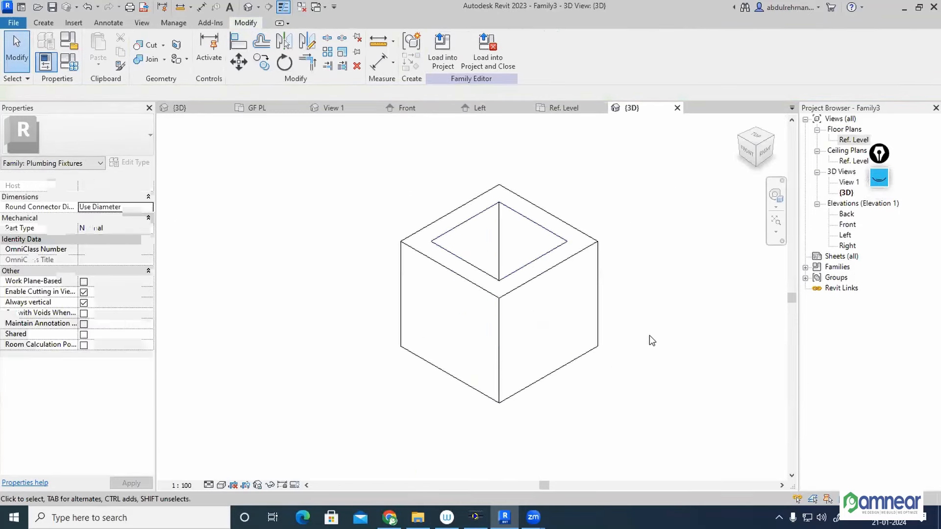
{"action": "middle_click_drag", "start_coordinate": [651, 338], "coordinate": [685, 436], "text": "shift"}
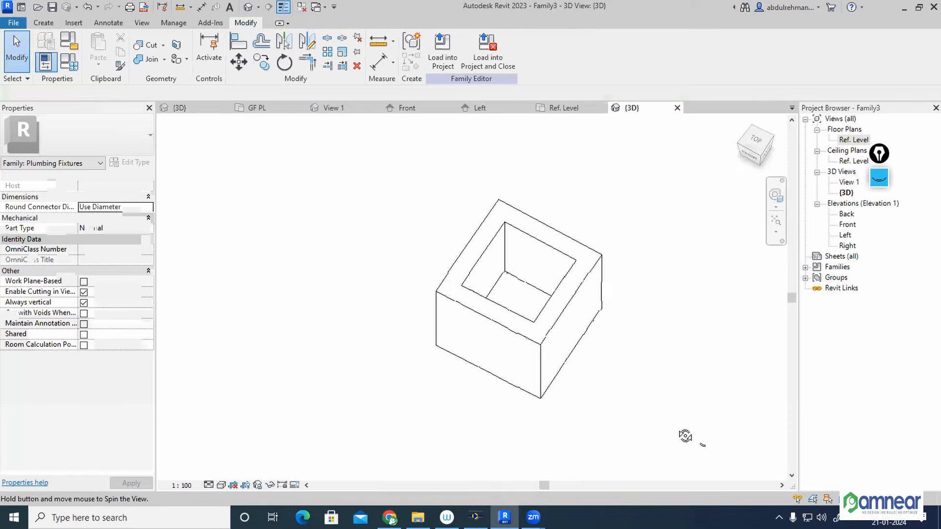
In the Front elevation, add an aligned dimension from the void's bottom edge to Ref. Level and lock it.
{"action": "double_click", "coordinate": [852, 140]}
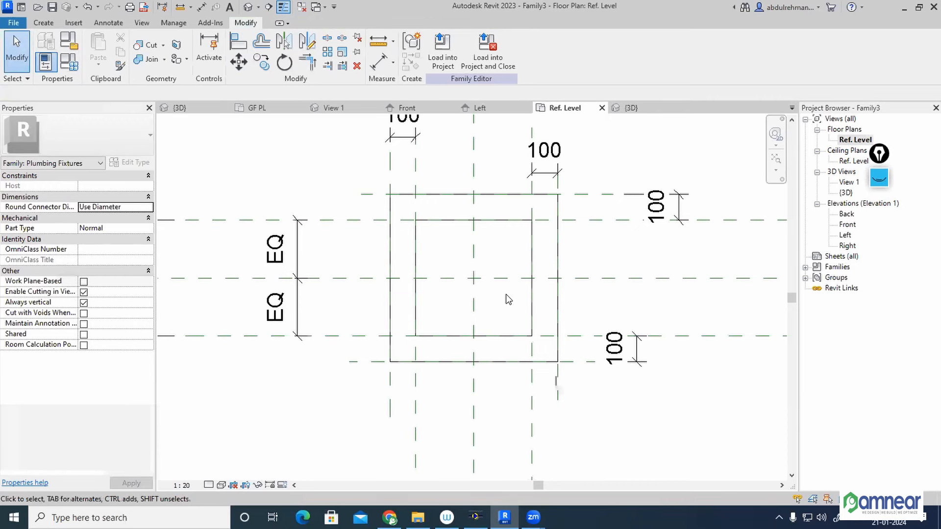
{"action": "double_click", "coordinate": [848, 226]}
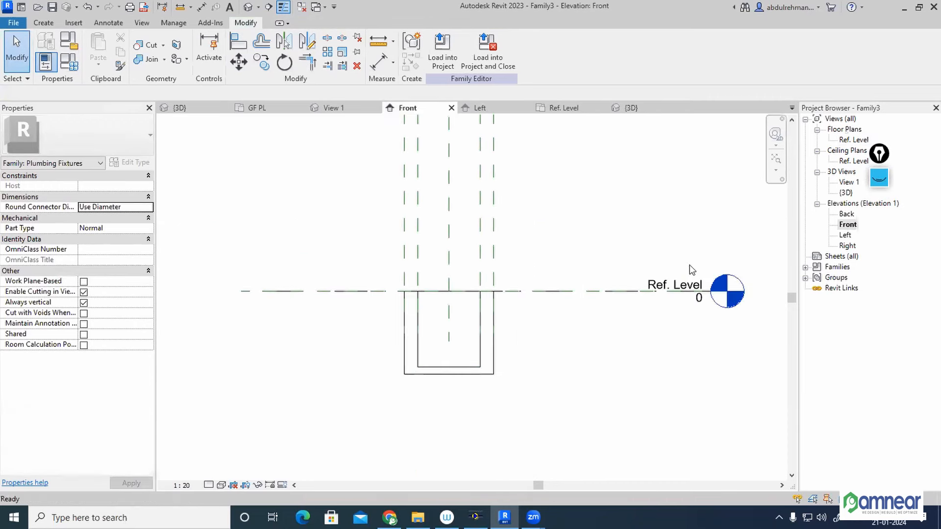
{"action": "scroll", "coordinate": [506, 368], "scroll_direction": "up", "scroll_amount": 2}
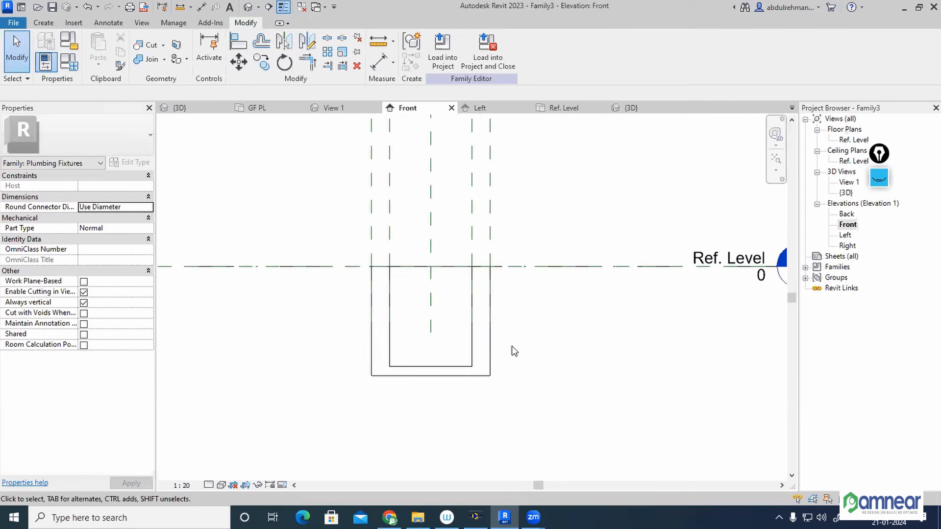
{"action": "middle_click_drag", "start_coordinate": [584, 363], "coordinate": [573, 322]}
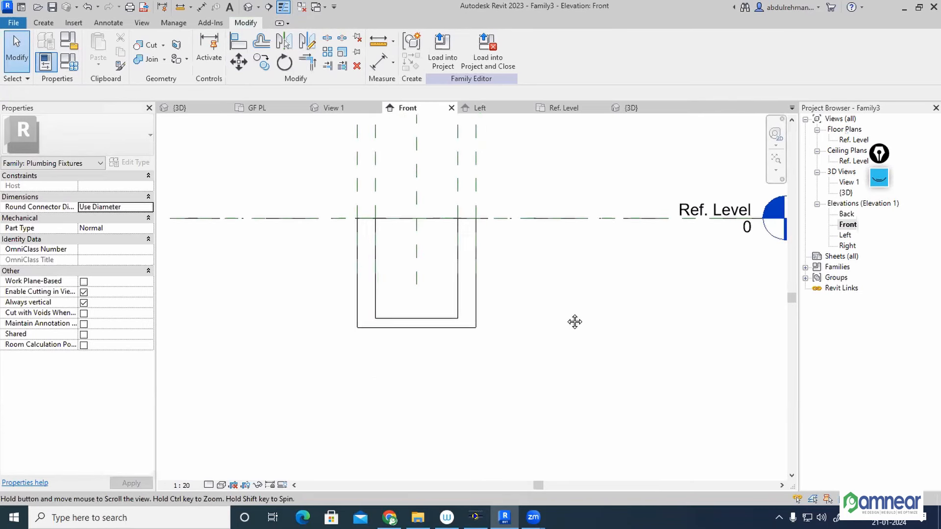
{"action": "scroll", "coordinate": [584, 301], "scroll_direction": "up", "scroll_amount": 1}
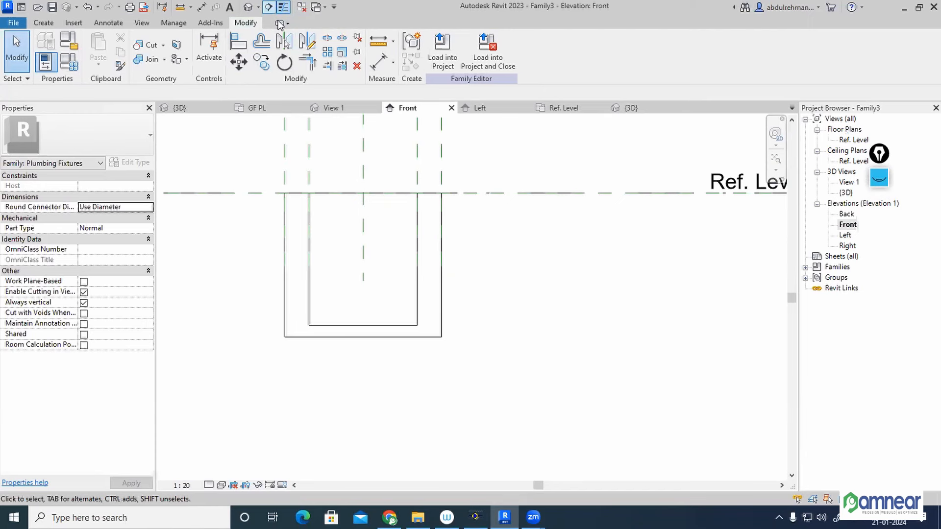
{"action": "left_click", "coordinate": [201, 7]}
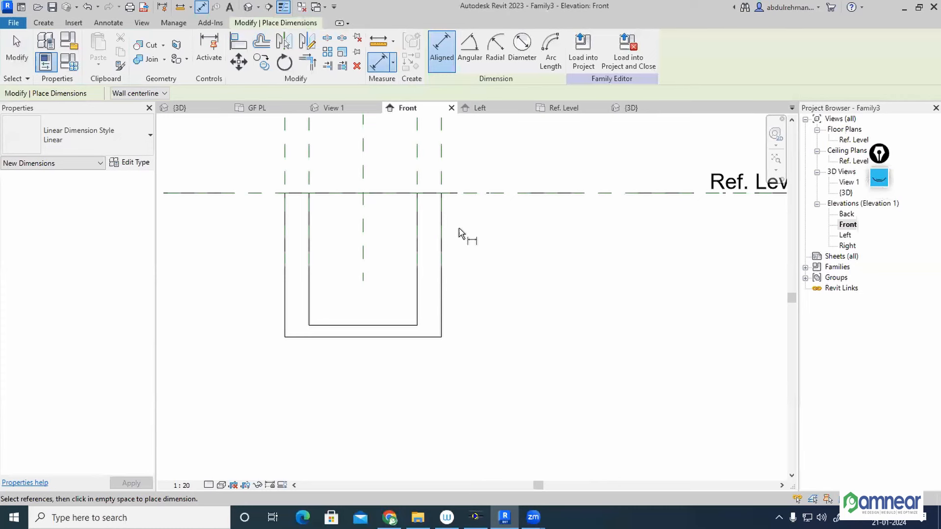
{"action": "left_click", "coordinate": [410, 325]}
{"action": "left_click", "coordinate": [474, 193]}
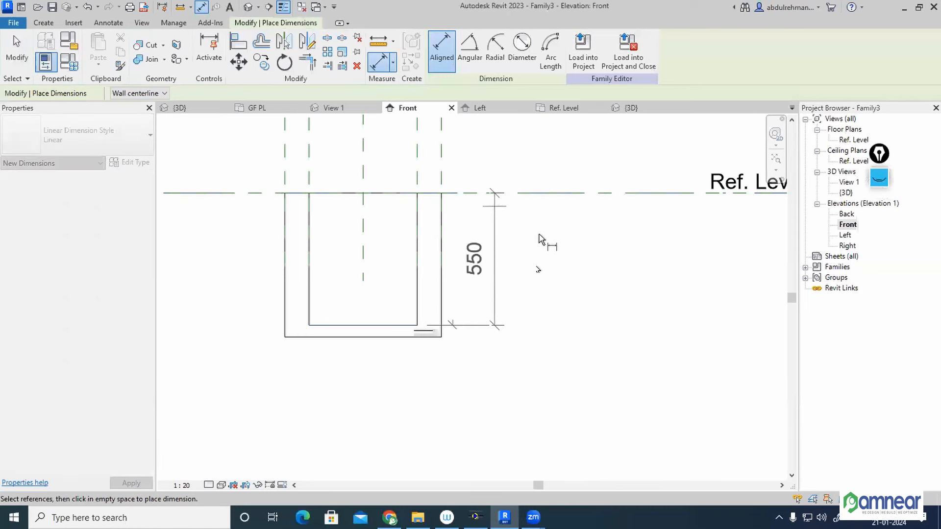
{"action": "left_click", "coordinate": [602, 387]}
{"action": "left_click", "coordinate": [629, 260]}
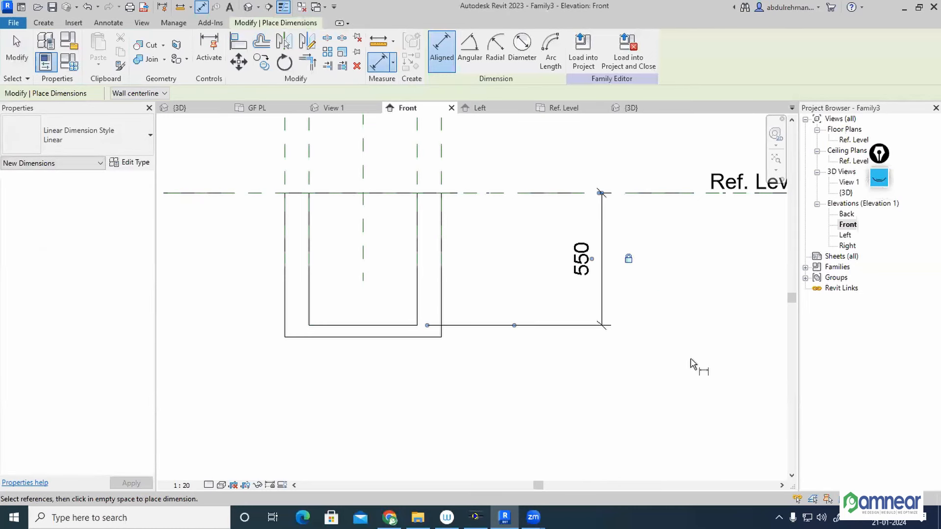
{"action": "key", "text": "Escape"}
{"action": "key", "text": "Escape"}
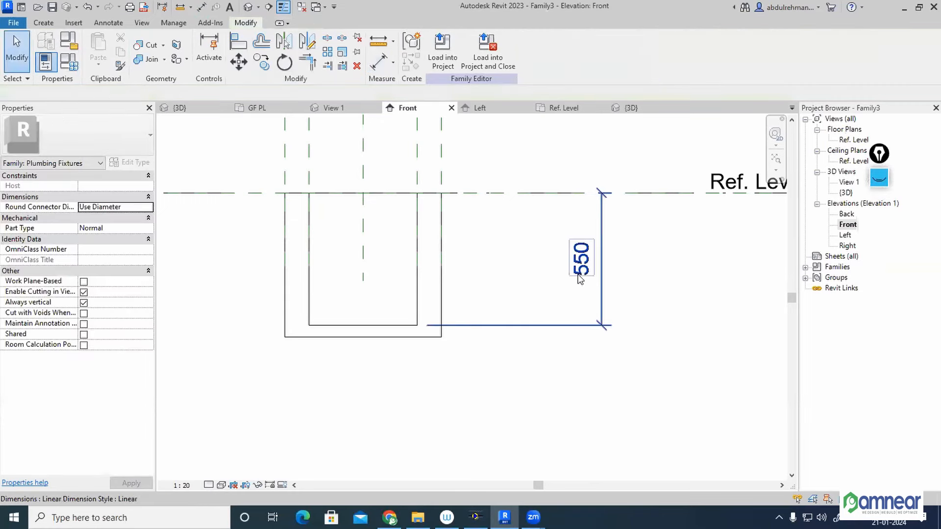
Label the void depth dimension with a new family type parameter named DEPTH, grouped under Dimensions.
{"action": "left_click", "coordinate": [578, 273]}
{"action": "left_click", "coordinate": [654, 314]}
{"action": "left_click", "coordinate": [610, 281]}
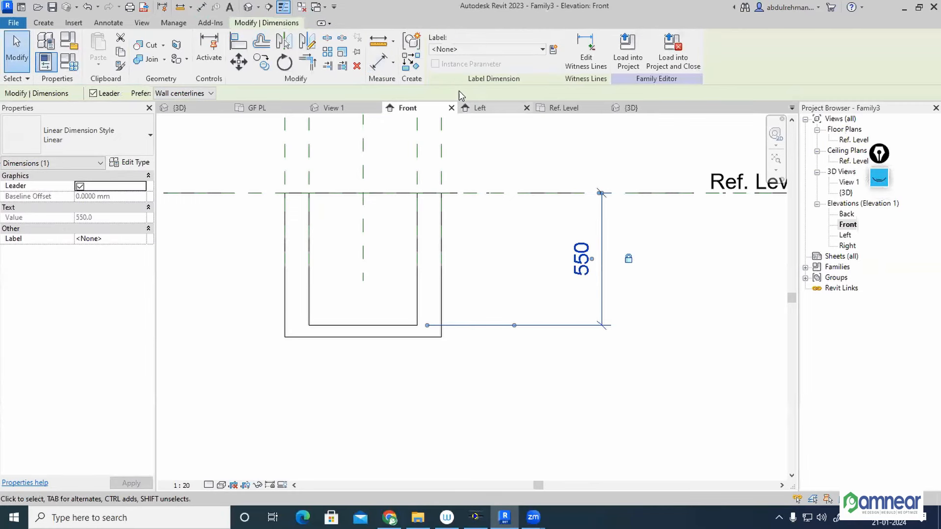
{"action": "left_click", "coordinate": [553, 49]}
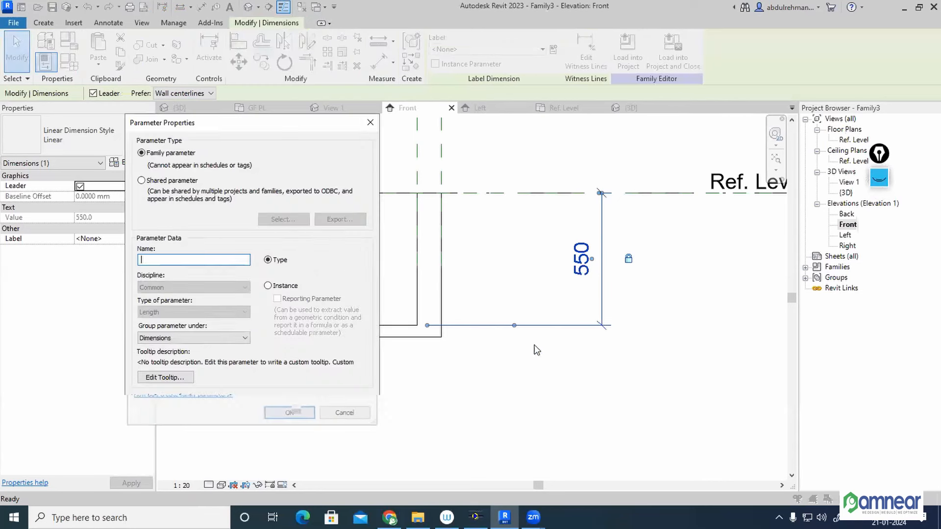
{"action": "type", "text": "DEPTH"}
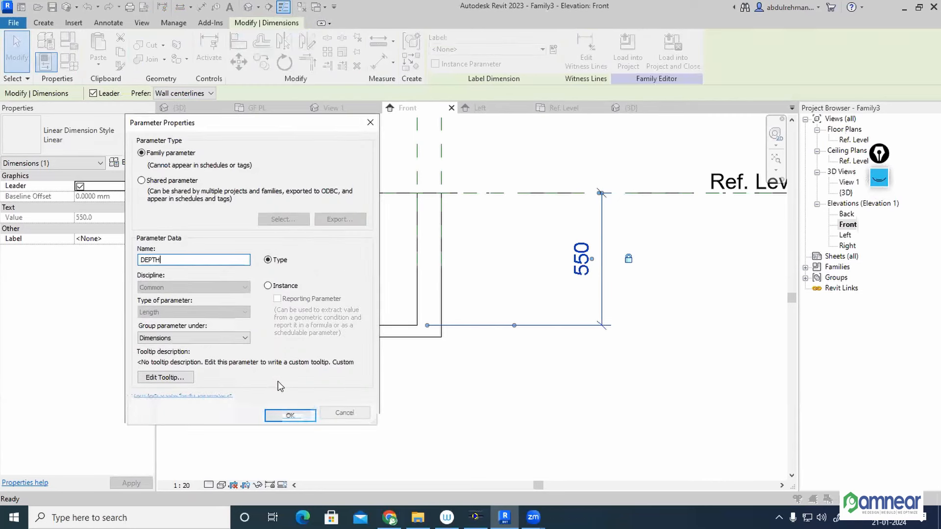
{"action": "left_click", "coordinate": [226, 338]}
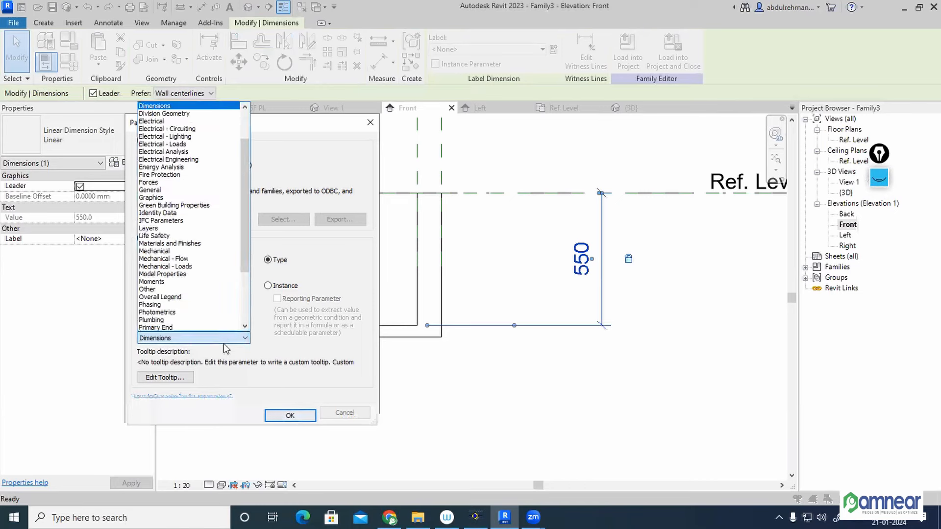
{"action": "left_click", "coordinate": [226, 338]}
{"action": "left_click", "coordinate": [290, 416]}
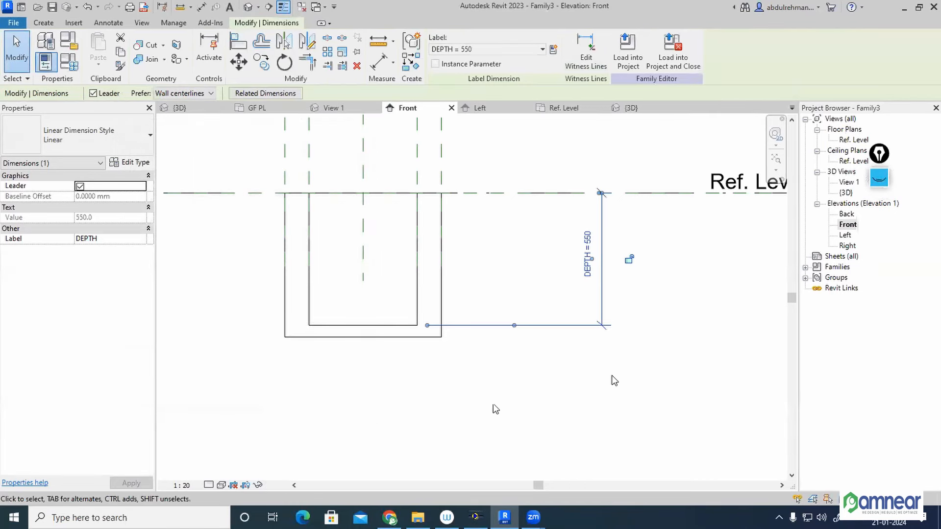
Try a DEPTH value of 600 on the labelled dimension, and undo the change.
{"action": "left_click", "coordinate": [588, 259]}
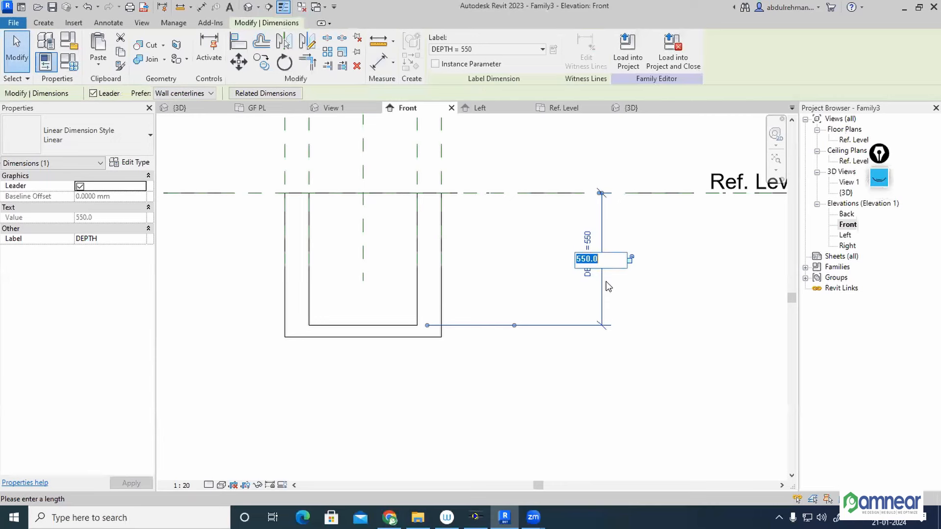
{"action": "type", "text": "600"}
{"action": "key", "text": "Return"}
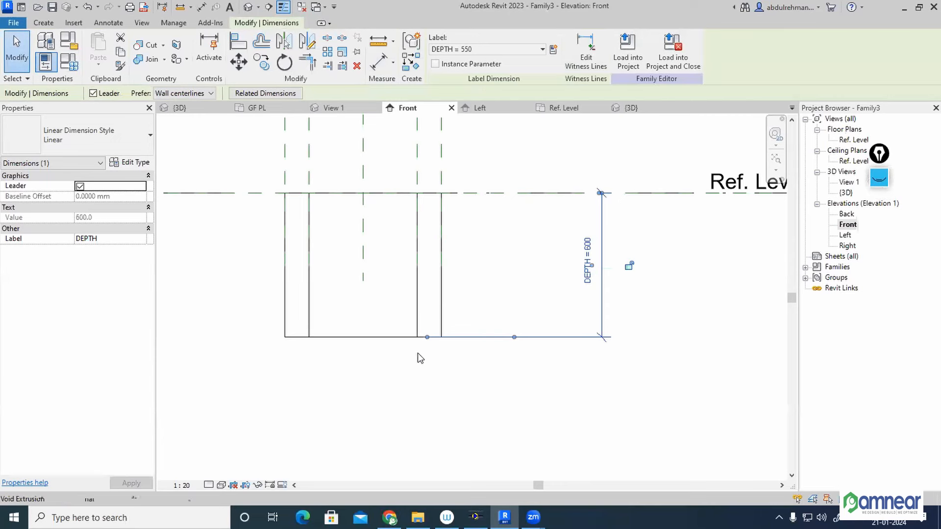
{"action": "left_click", "coordinate": [424, 365]}
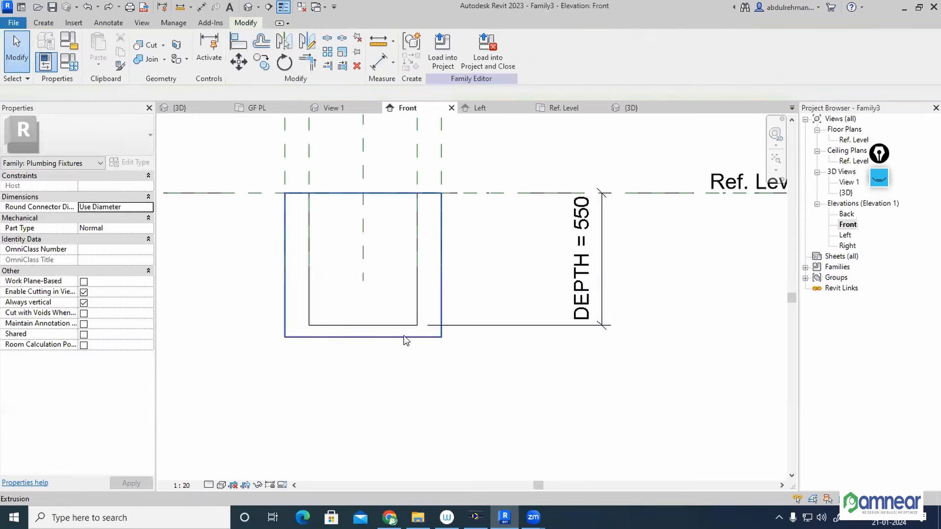
Add an aligned dimension between the bottom edges of the solid and the void, and lock this base thickness.
{"action": "scroll", "coordinate": [426, 385], "scroll_direction": "up", "scroll_amount": 2}
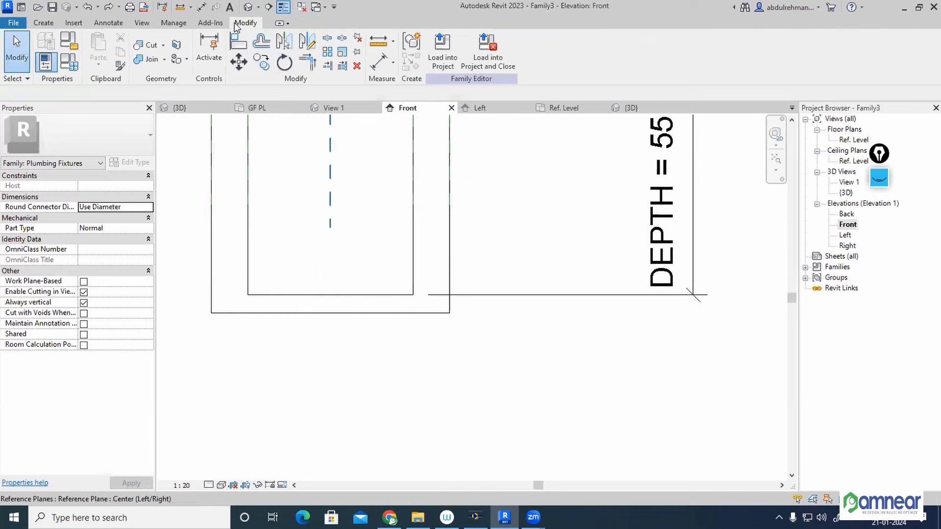
{"action": "left_click", "coordinate": [201, 6]}
{"action": "left_click", "coordinate": [336, 313]}
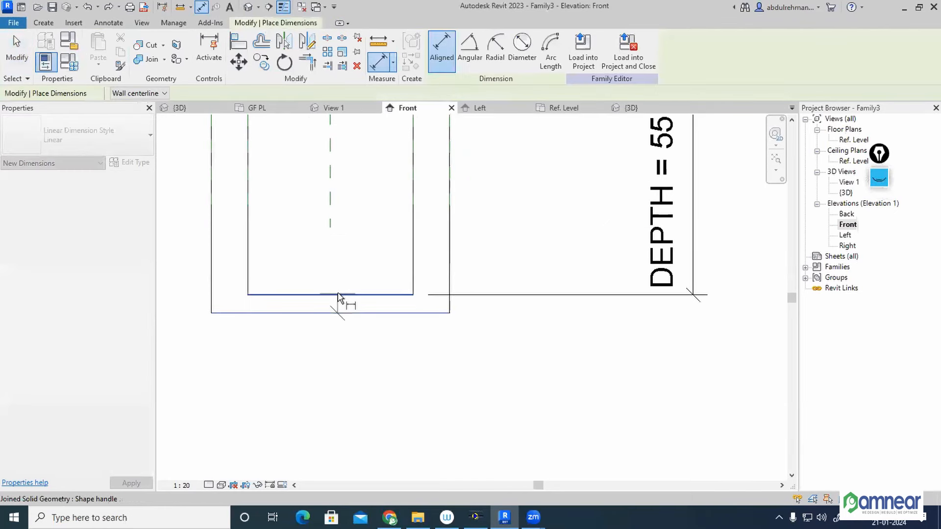
{"action": "left_click", "coordinate": [339, 295]}
{"action": "left_click", "coordinate": [629, 370]}
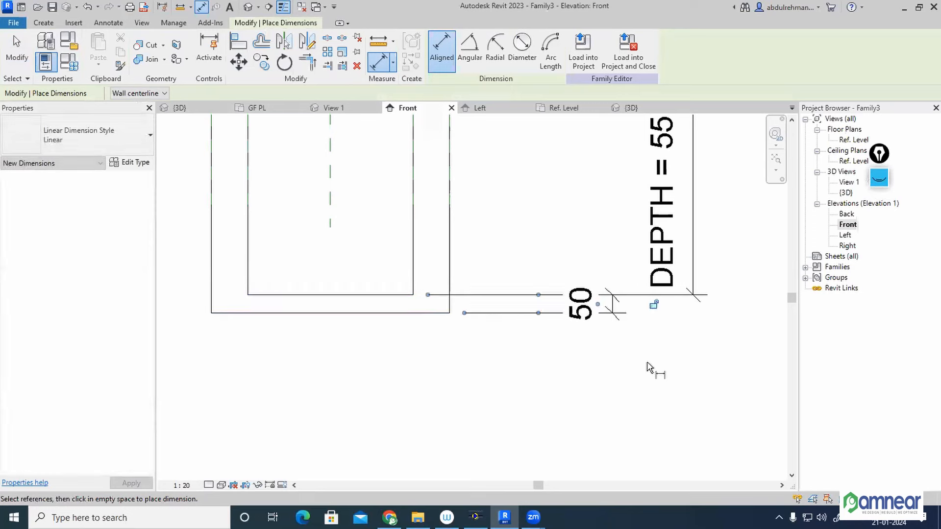
{"action": "key", "text": "Escape"}
{"action": "key", "text": "Escape"}
{"action": "scroll", "coordinate": [618, 375], "scroll_direction": "down", "scroll_amount": 2}
{"action": "middle_click_drag", "start_coordinate": [617, 371], "coordinate": [593, 354]}
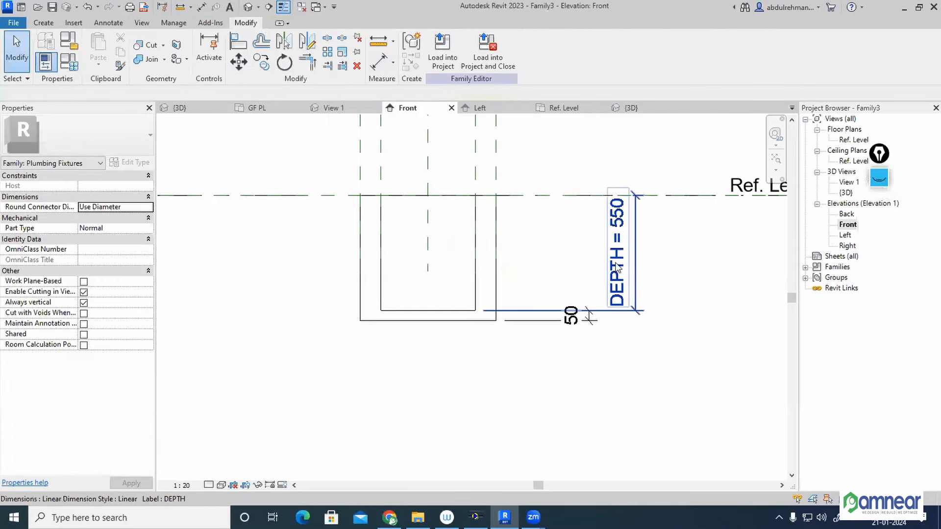
Set the DEPTH dimension of the chamber to 600.
{"action": "left_click", "coordinate": [621, 263]}
{"action": "left_click", "coordinate": [622, 263]}
{"action": "type", "text": "6"}
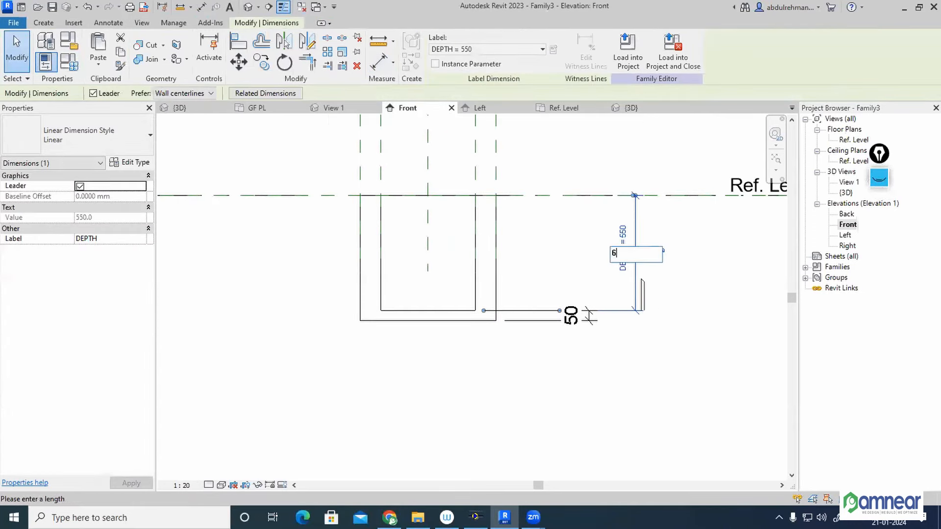
{"action": "type", "text": "00"}
{"action": "key", "text": "Return"}
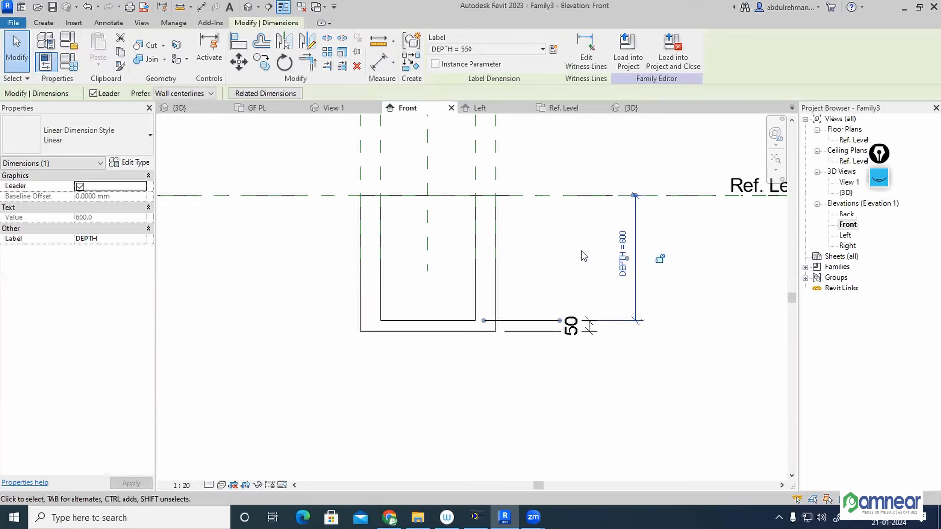
Test the chamber with a DEPTH value of 1000, and undo that change.
{"action": "left_click", "coordinate": [621, 263]}
{"action": "type", "text": "1000"}
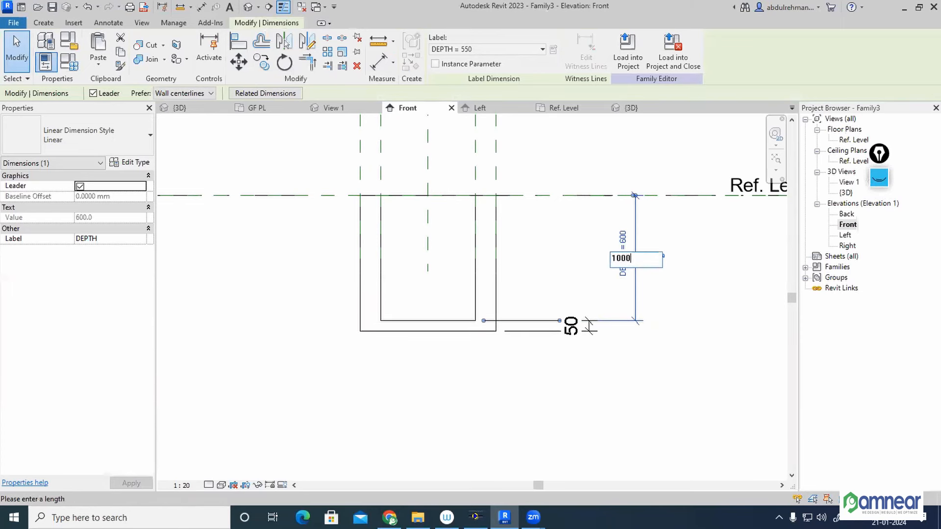
{"action": "key", "text": "Return"}
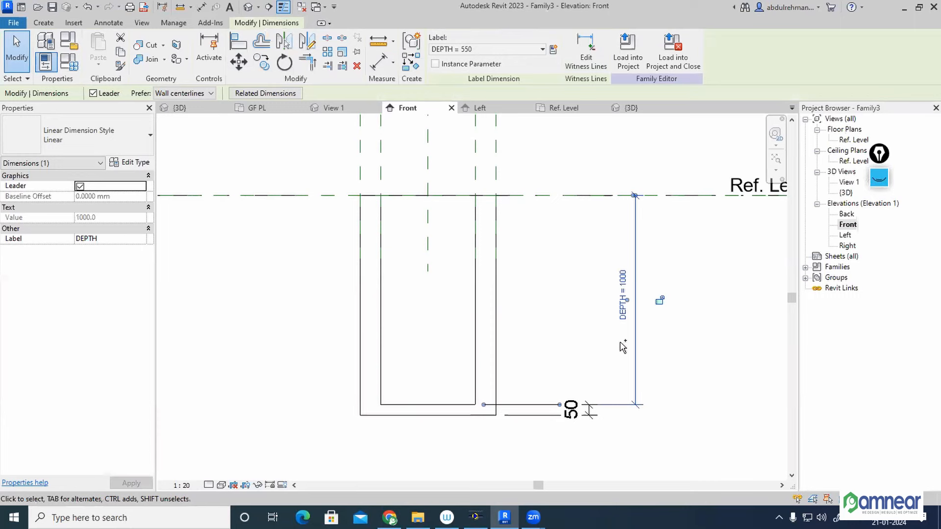
{"action": "key", "text": "ctrl+z"}
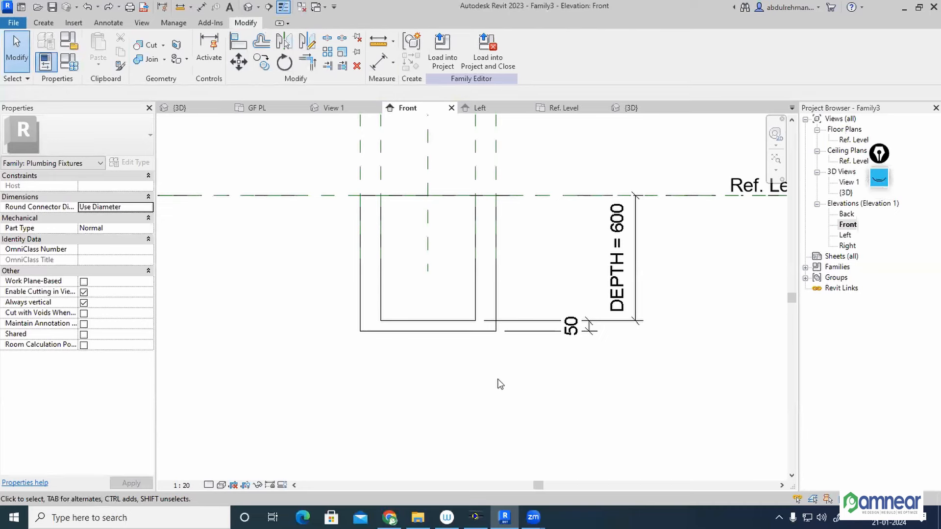
Switch to DesignTools PipeSizer and look up the outside diameter of 4" Sch 40 PVC Plastic pipe.
{"action": "mouse_move", "coordinate": [475, 517]}
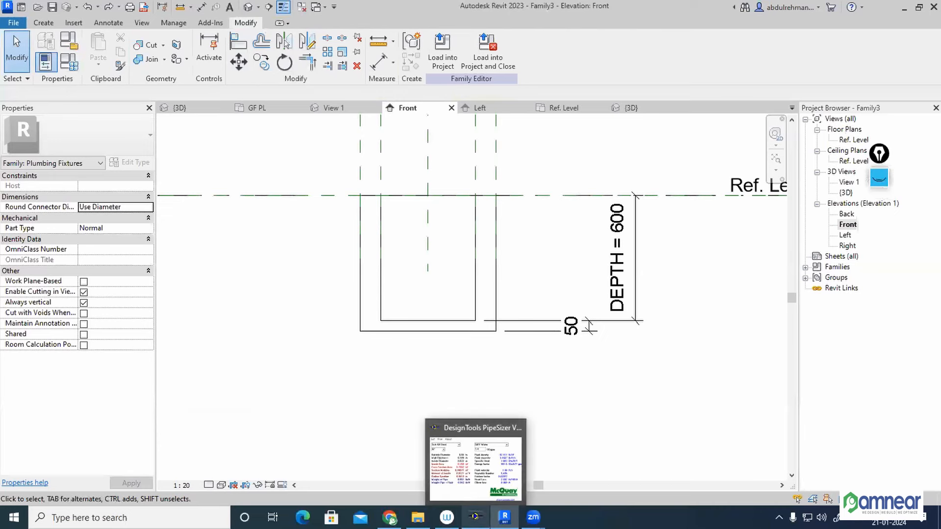
{"action": "left_click", "coordinate": [474, 460]}
{"action": "left_click", "coordinate": [132, 60]}
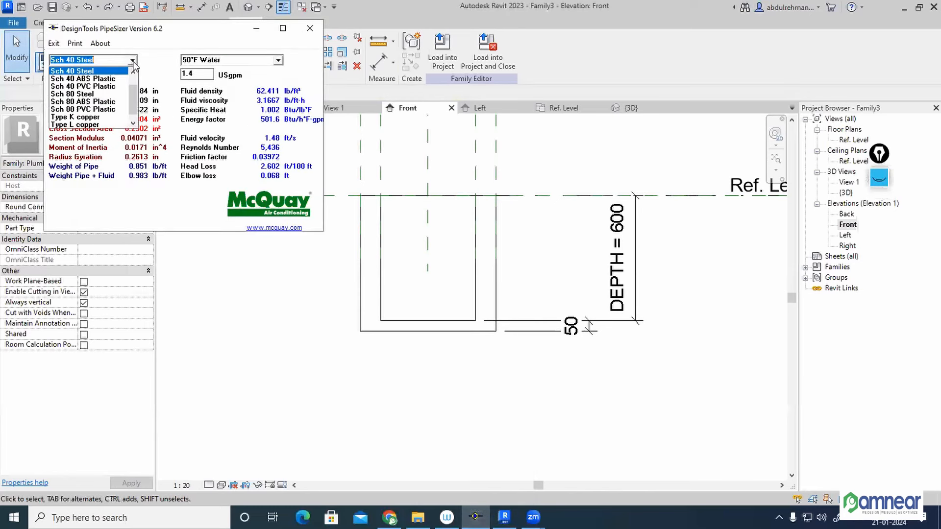
{"action": "left_click", "coordinate": [105, 88]}
{"action": "left_click", "coordinate": [85, 74]}
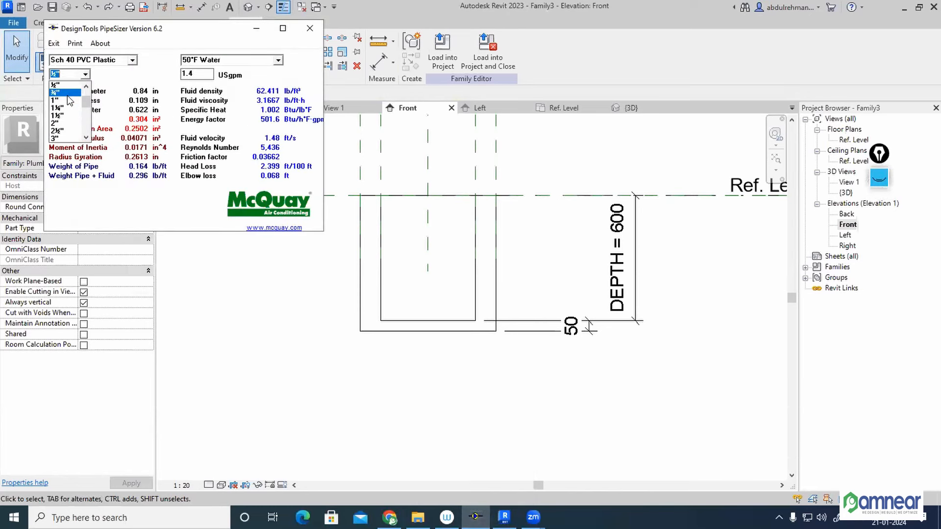
{"action": "scroll", "coordinate": [59, 124], "scroll_direction": "down", "scroll_amount": 1}
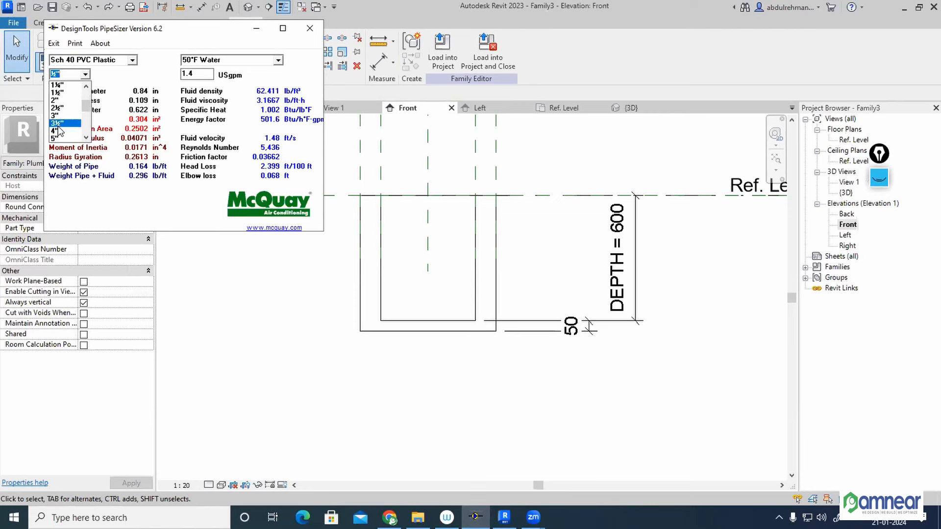
{"action": "left_click", "coordinate": [58, 131]}
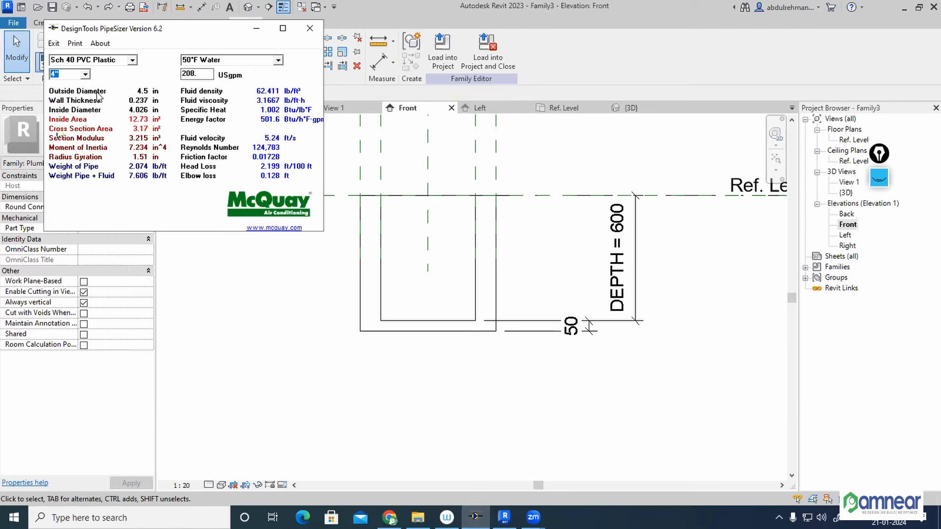
Open the Calculator and convert the pipe's 4.5 in outside diameter to millimetres by multiplying it by 25.4.
{"action": "left_click", "coordinate": [14, 518]}
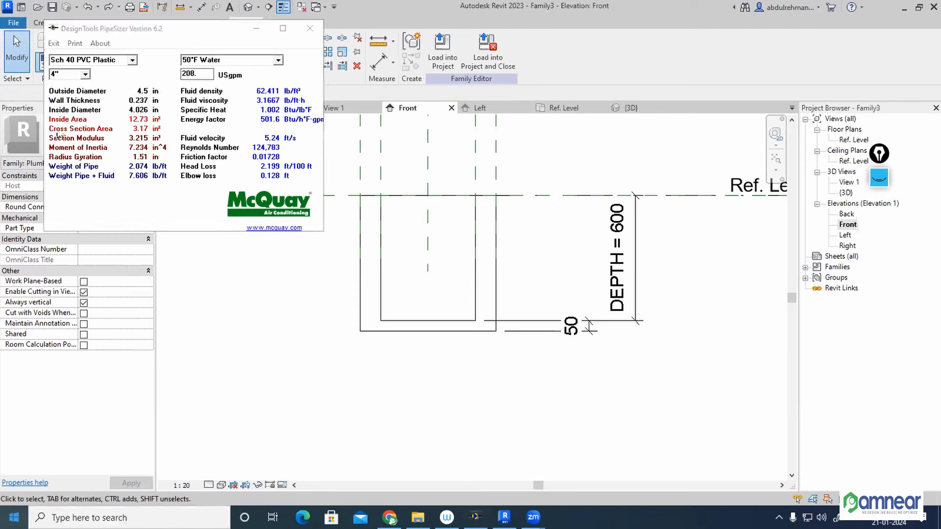
{"action": "type", "text": "CA"}
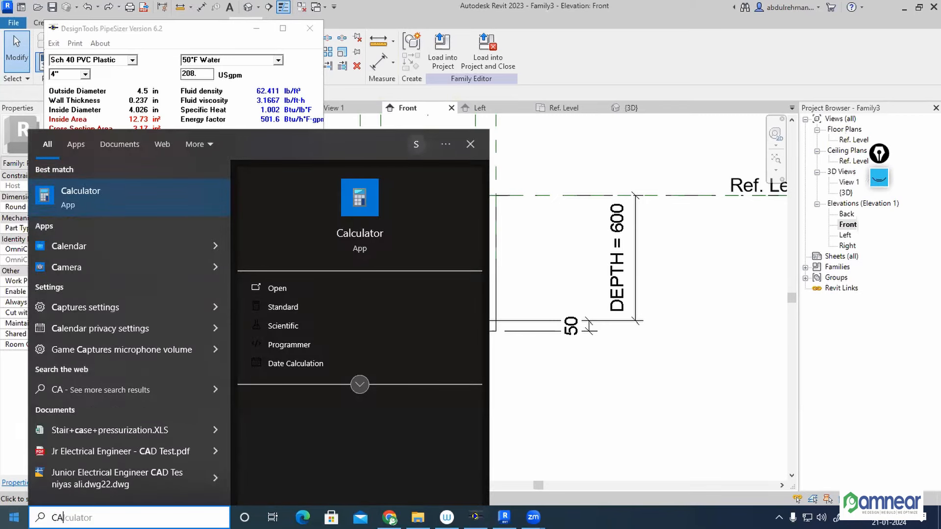
{"action": "left_click", "coordinate": [104, 196]}
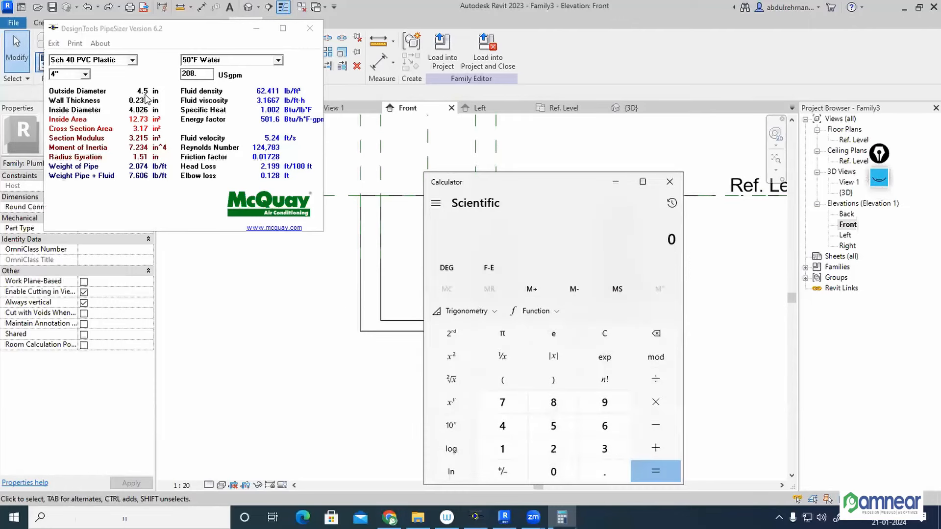
{"action": "left_click", "coordinate": [502, 426]}
{"action": "left_click", "coordinate": [605, 471]}
{"action": "left_click", "coordinate": [553, 425]}
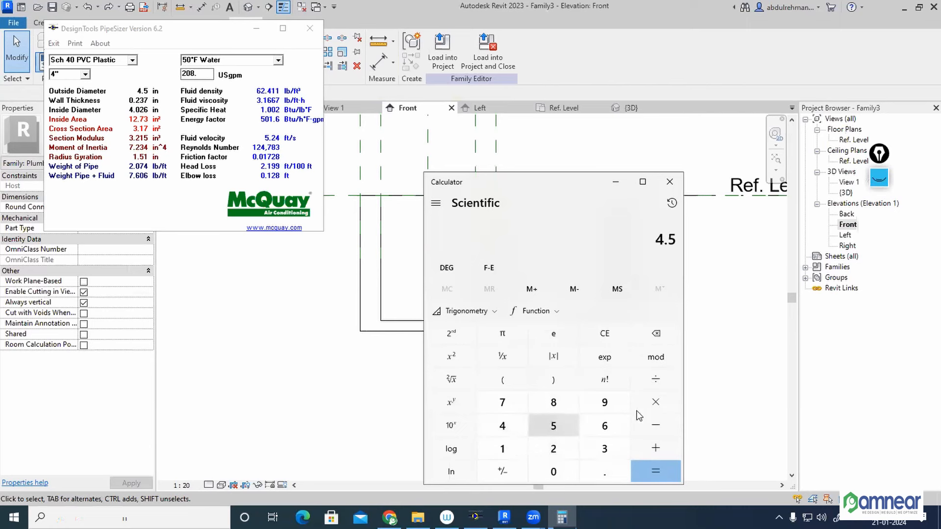
{"action": "left_click", "coordinate": [659, 403]}
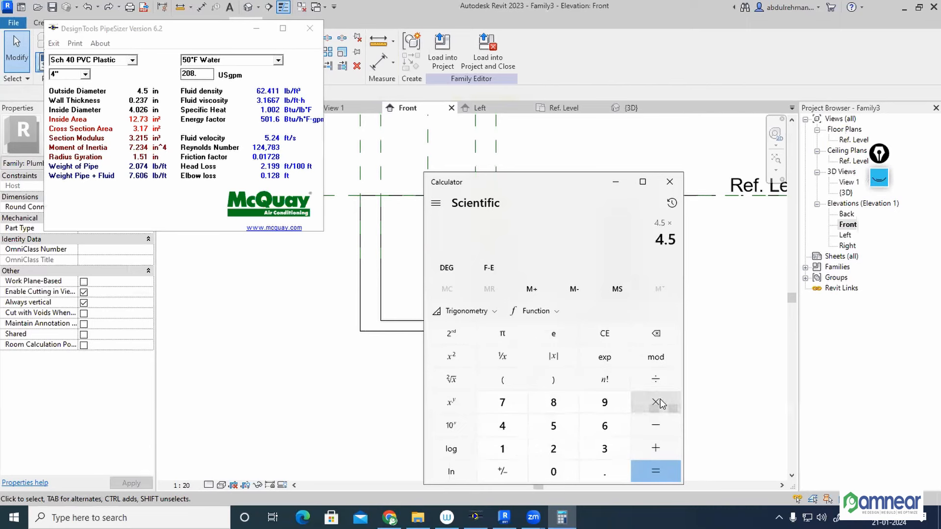
{"action": "left_click", "coordinate": [553, 449]}
{"action": "left_click", "coordinate": [553, 426]}
{"action": "left_click", "coordinate": [604, 471]}
{"action": "left_click", "coordinate": [504, 427]}
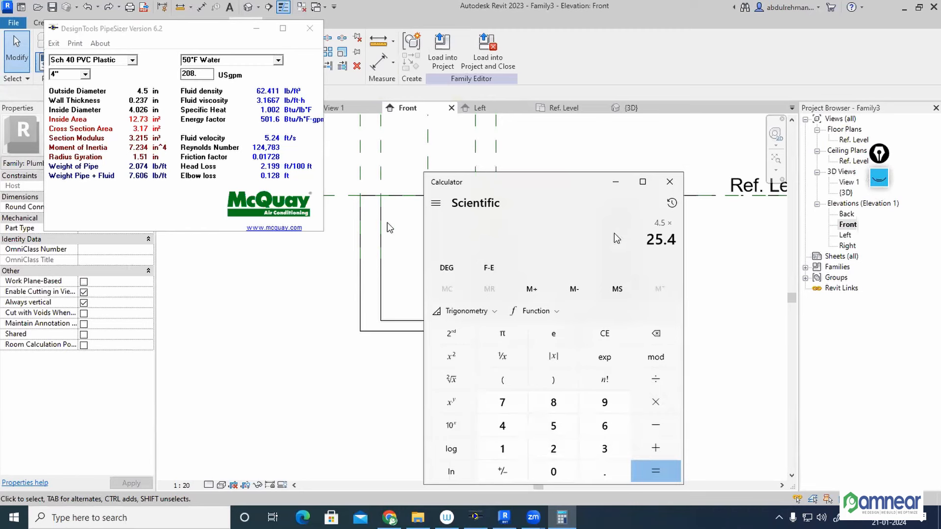
{"action": "left_click", "coordinate": [664, 474]}
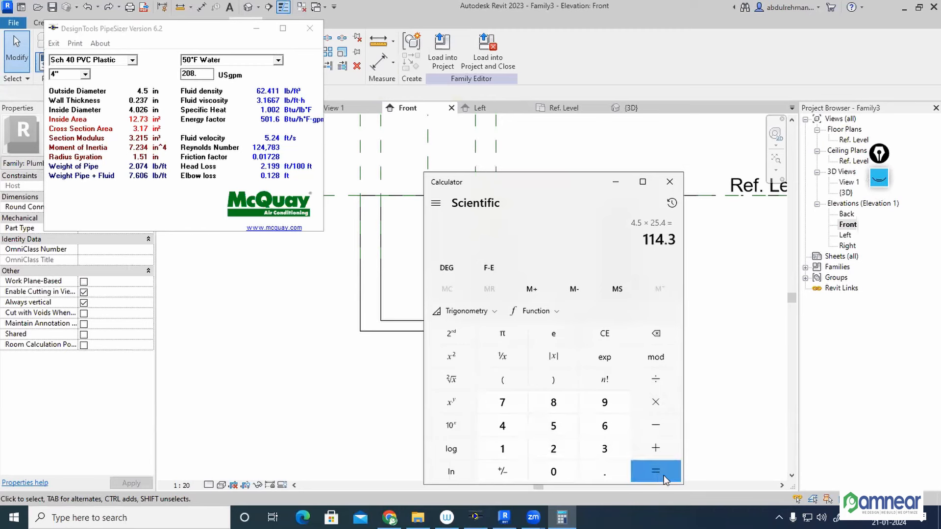
{"action": "left_click", "coordinate": [616, 185]}
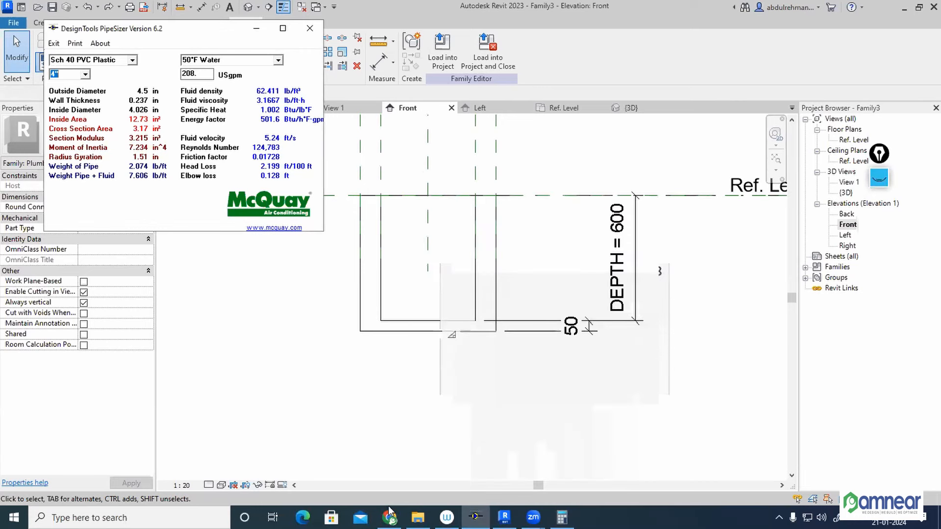
Minimize PipeSizer, return to the Calculator and divide the converted pipe diameter by 2 to get the radius.
{"action": "left_click", "coordinate": [256, 29]}
{"action": "mouse_move", "coordinate": [390, 517]}
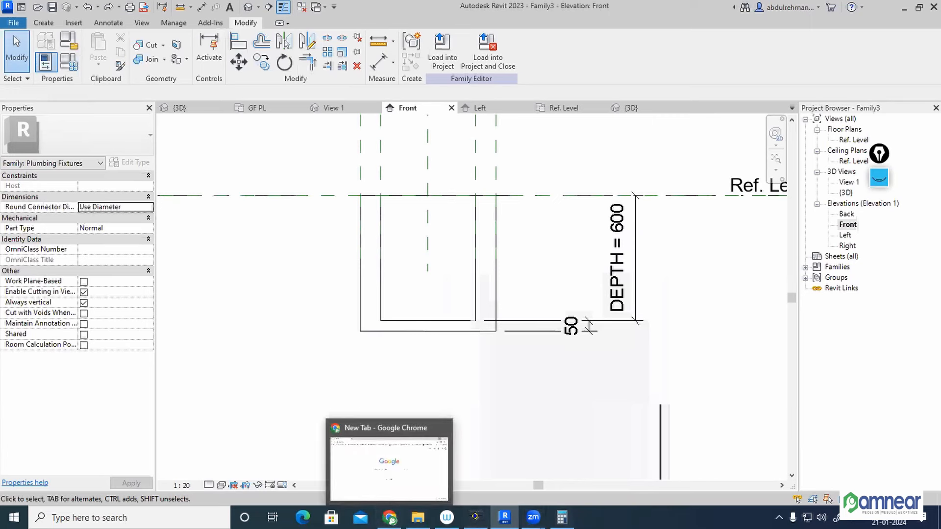
{"action": "left_click", "coordinate": [562, 517]}
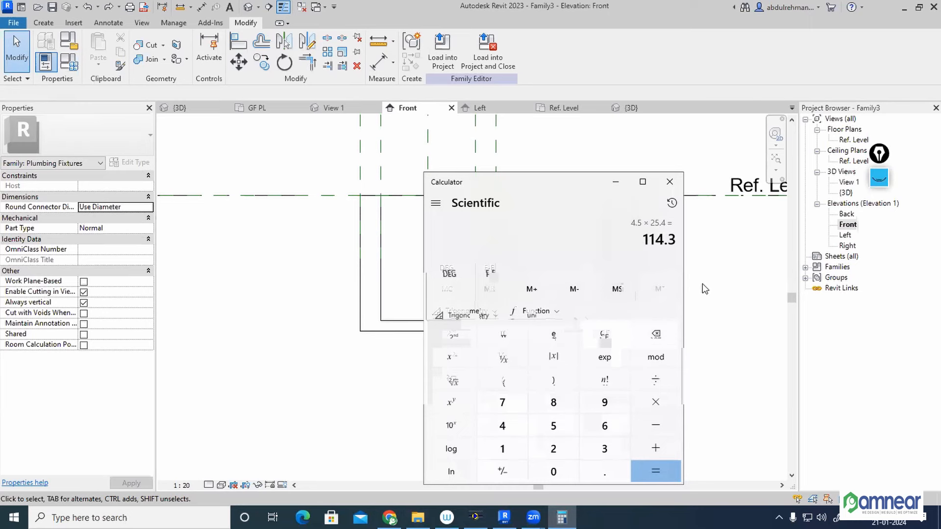
{"action": "left_click", "coordinate": [656, 380]}
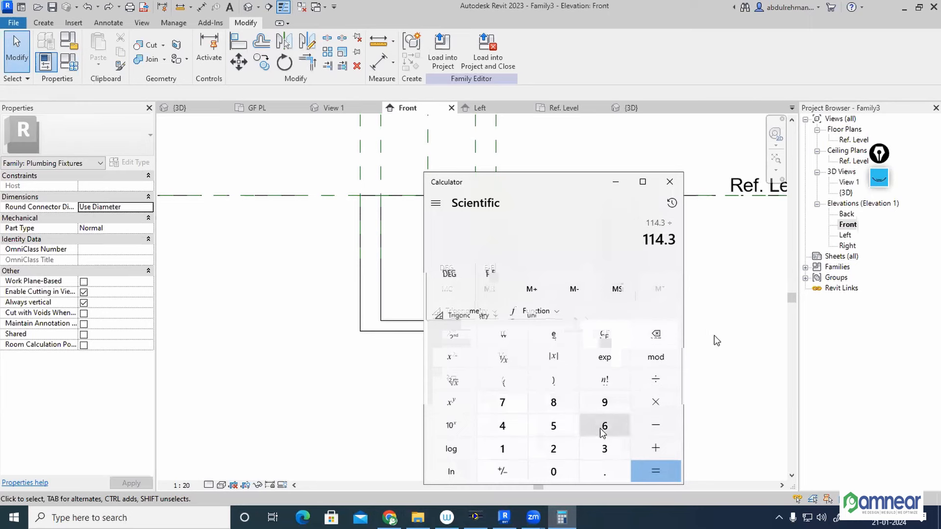
{"action": "left_click", "coordinate": [553, 449]}
{"action": "left_click", "coordinate": [665, 474]}
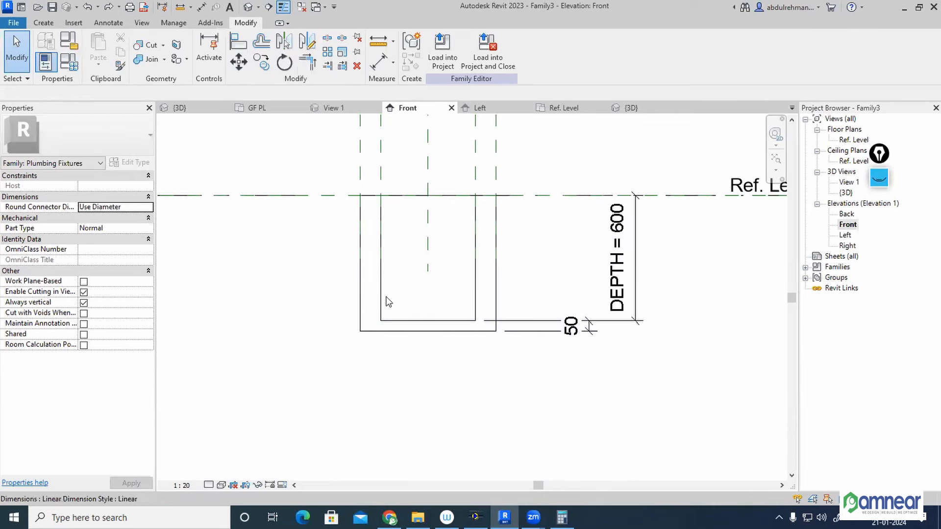
Sketch on-screen pen annotations of pipes through both chamber walls near the base, joined by a sloping channel line.
{"action": "scroll", "coordinate": [483, 326], "scroll_direction": "up", "scroll_amount": 1}
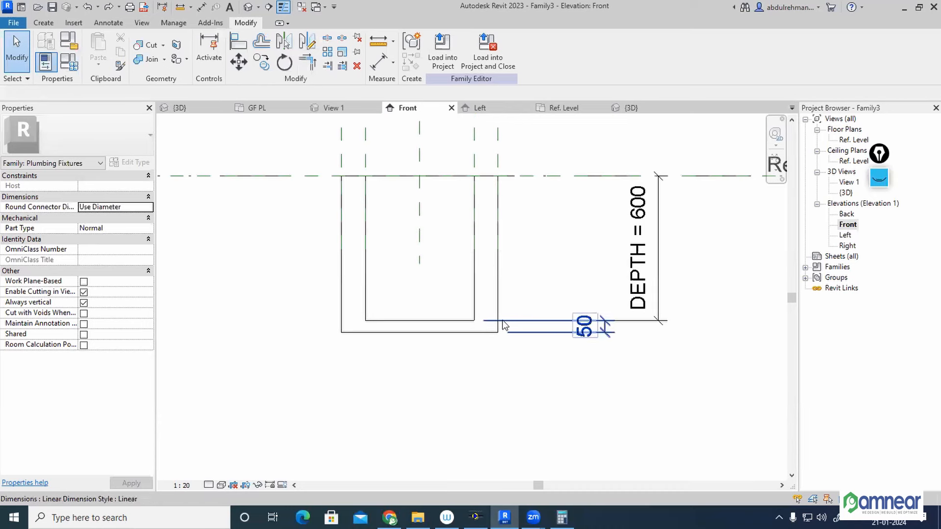
{"action": "left_click", "coordinate": [879, 178]}
{"action": "left_click", "coordinate": [883, 304]}
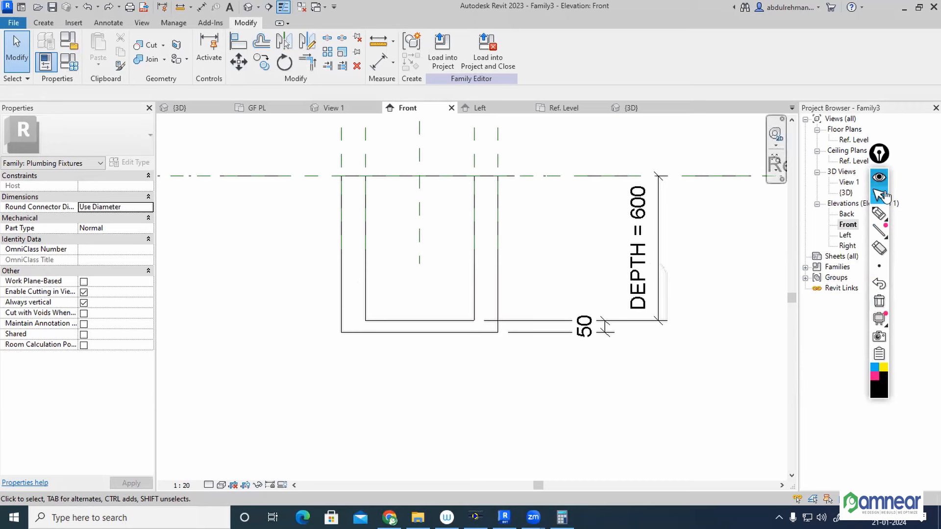
{"action": "left_click", "coordinate": [878, 214]}
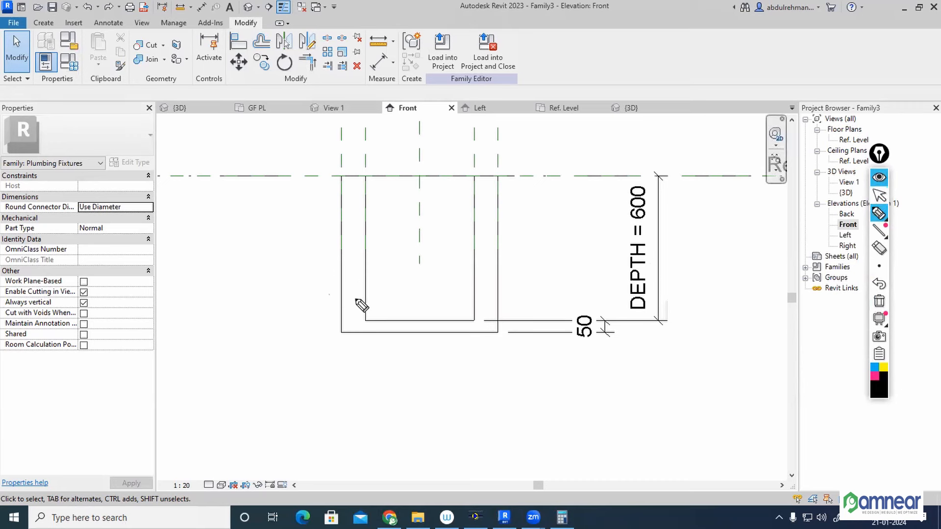
{"action": "left_click_drag", "start_coordinate": [329, 294], "coordinate": [384, 299]}
{"action": "left_click_drag", "start_coordinate": [322, 312], "coordinate": [385, 304]}
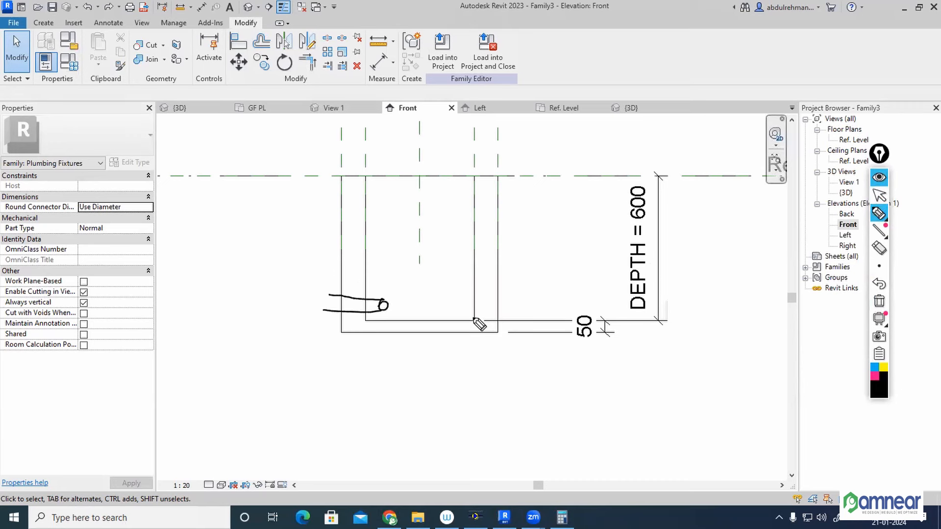
{"action": "mouse_move", "coordinate": [470, 309]}
{"action": "left_mouse_down"}
{"action": "mouse_move", "coordinate": [514, 313]}
{"action": "mouse_move", "coordinate": [508, 321]}
{"action": "left_mouse_up"}
{"action": "left_click_drag", "start_coordinate": [466, 307], "coordinate": [471, 313]}
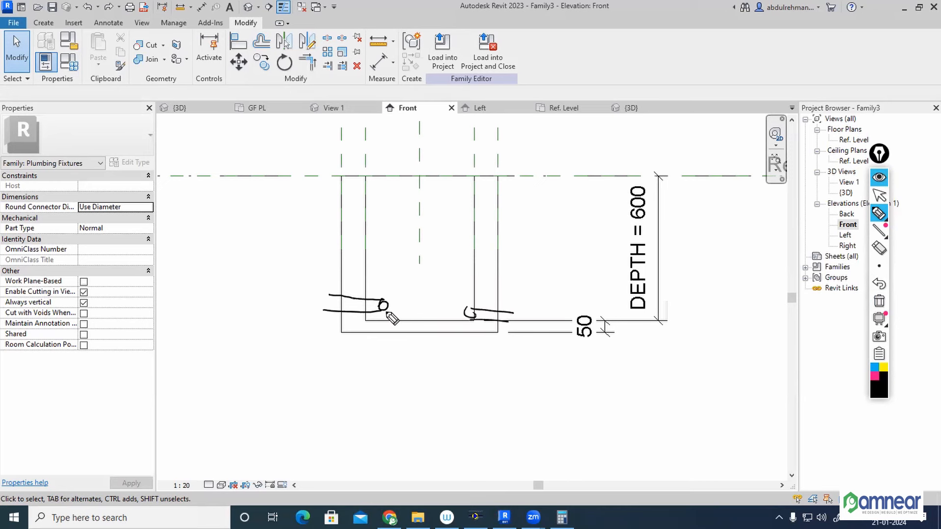
{"action": "left_click_drag", "start_coordinate": [386, 311], "coordinate": [451, 318]}
{"action": "left_click_drag", "start_coordinate": [391, 310], "coordinate": [465, 320]}
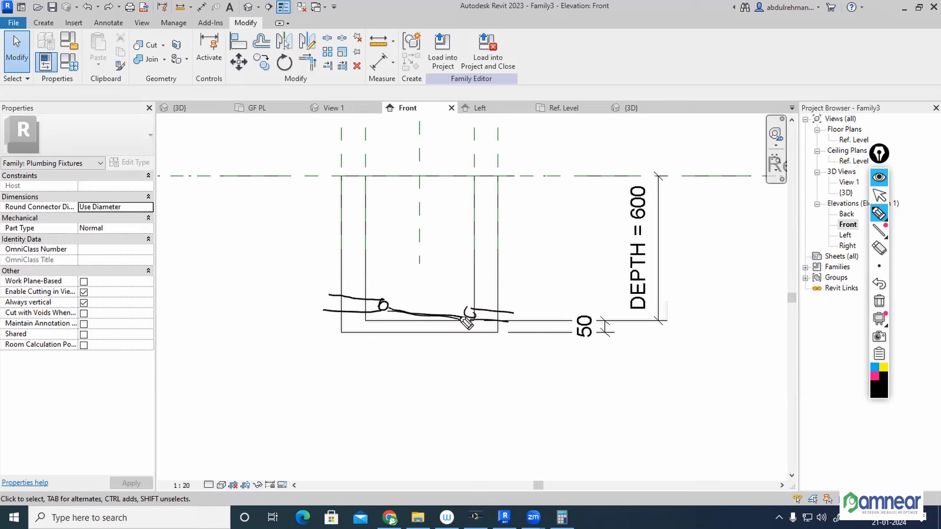
Annotate the sketch with a 1:60 slope and an arrow across the chamber's inner width, and hide the pen annotations.
{"action": "left_click_drag", "start_coordinate": [421, 395], "coordinate": [420, 401]}
{"action": "left_click", "coordinate": [424, 396]}
{"action": "left_click", "coordinate": [425, 400]}
{"action": "left_click_drag", "start_coordinate": [435, 390], "coordinate": [433, 398]}
{"action": "left_click_drag", "start_coordinate": [439, 388], "coordinate": [440, 392]}
{"action": "left_click_drag", "start_coordinate": [370, 214], "coordinate": [468, 219]}
{"action": "left_click_drag", "start_coordinate": [377, 314], "coordinate": [396, 318]}
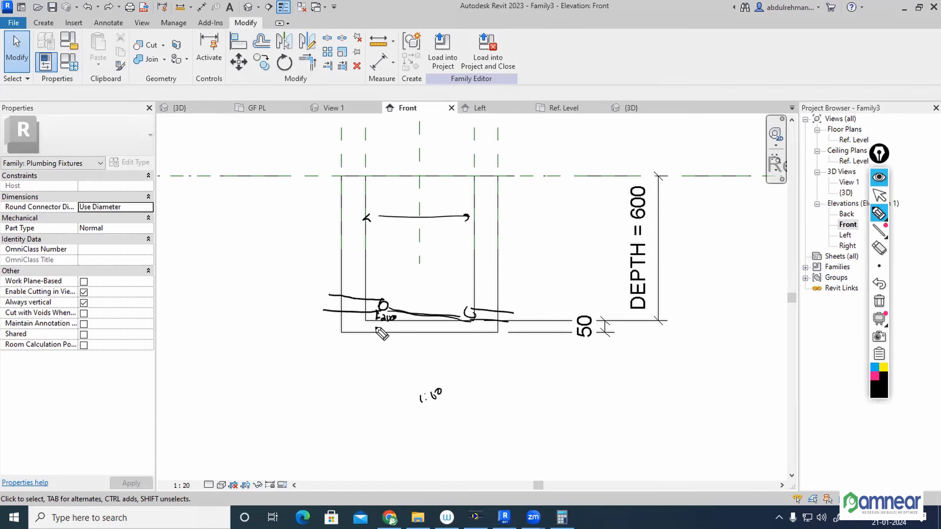
{"action": "left_click", "coordinate": [878, 179]}
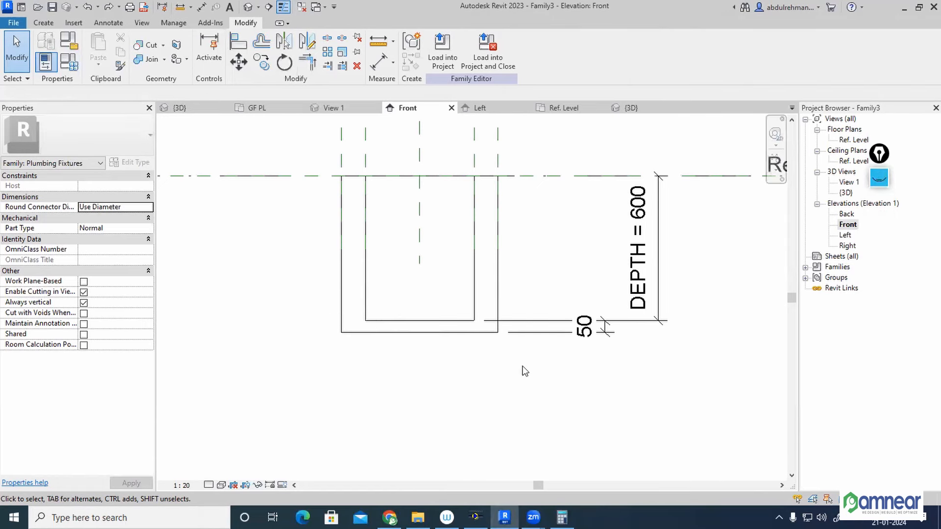
Draw a horizontal reference plane across the chamber's right wall, about 103 mm above the inner floor.
{"action": "scroll", "coordinate": [521, 363], "scroll_direction": "up", "scroll_amount": 1}
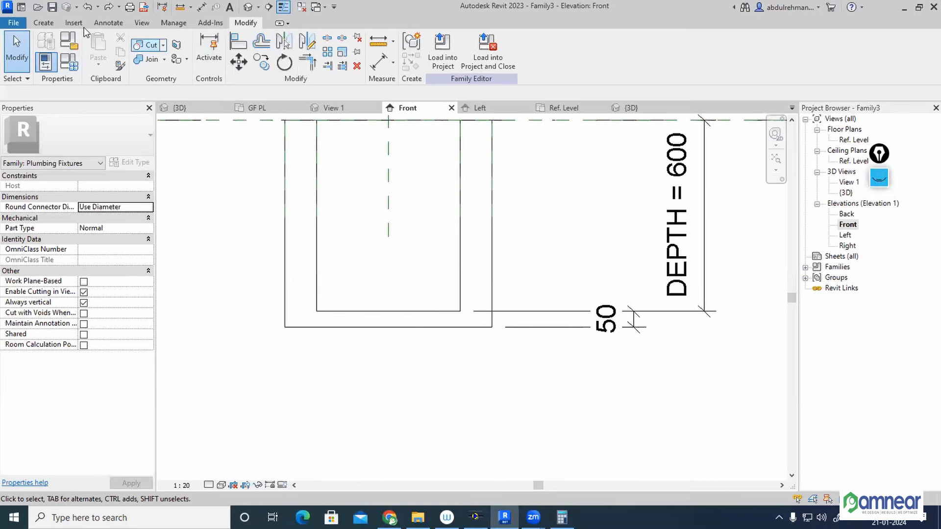
{"action": "left_click", "coordinate": [44, 23]}
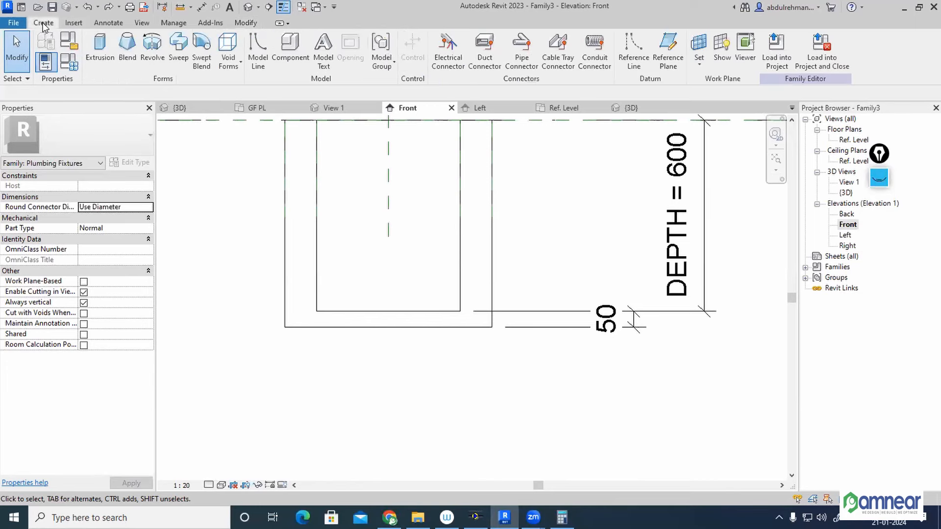
{"action": "left_click", "coordinate": [668, 49]}
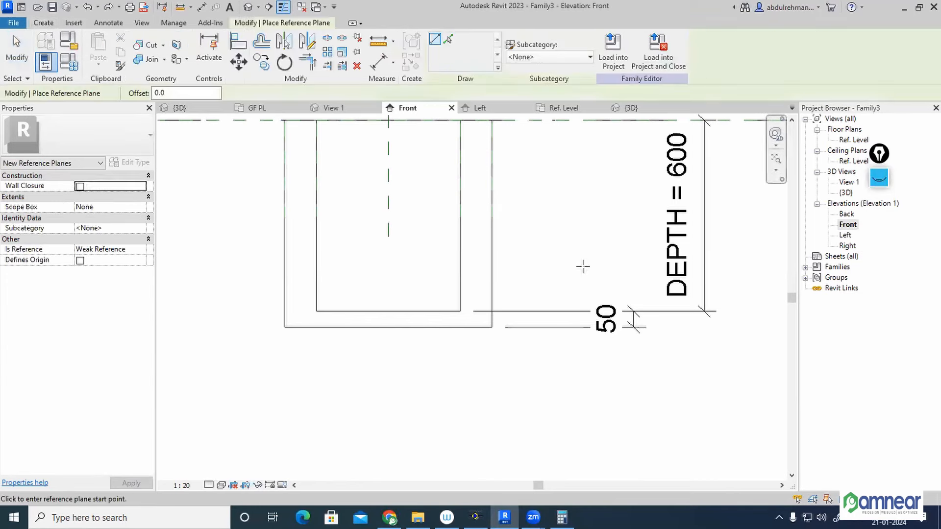
{"action": "left_click", "coordinate": [438, 278]}
{"action": "left_click", "coordinate": [543, 278]}
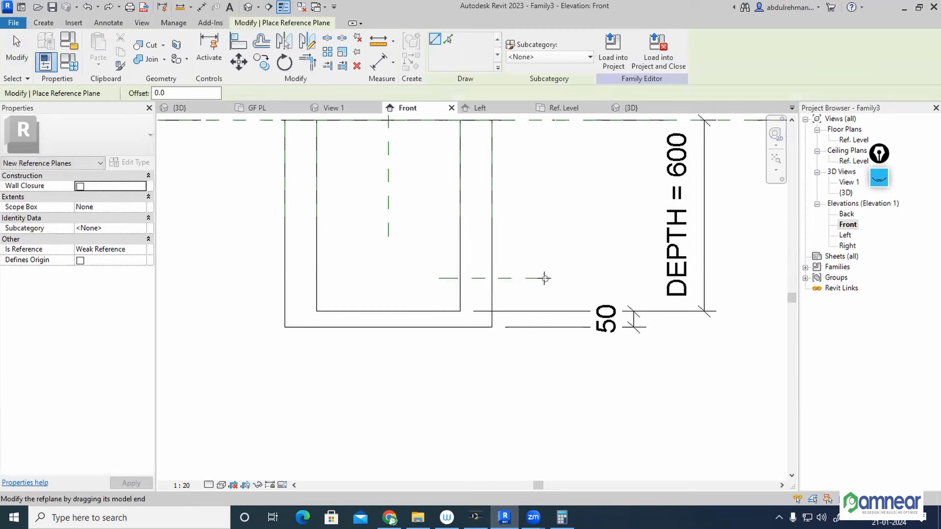
{"action": "key", "text": "Escape"}
Set the new reference plane's distance above the chamber's inner floor to 57.15 mm.
{"action": "scroll", "coordinate": [515, 299], "scroll_direction": "up", "scroll_amount": 2}
{"action": "left_click", "coordinate": [497, 273]}
{"action": "left_click", "coordinate": [436, 294]}
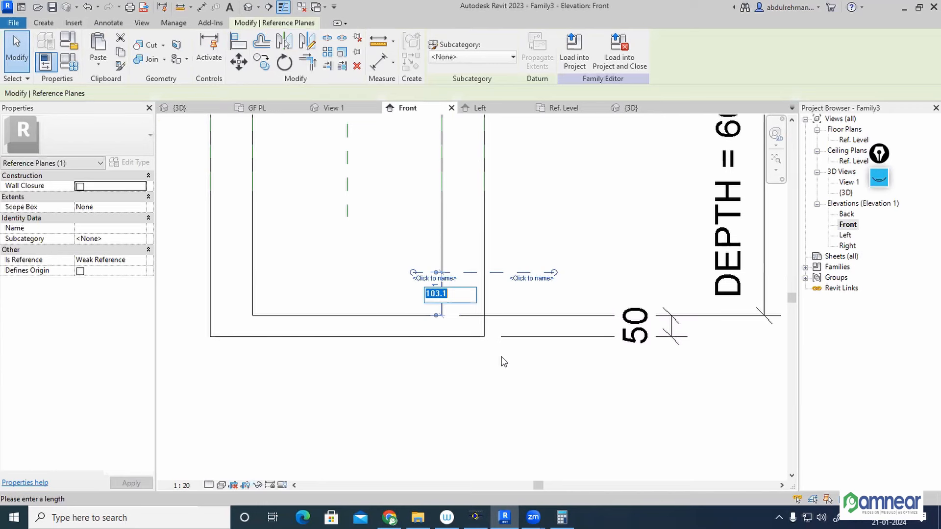
{"action": "type", "text": "2"}
{"action": "type", "text": "7"}
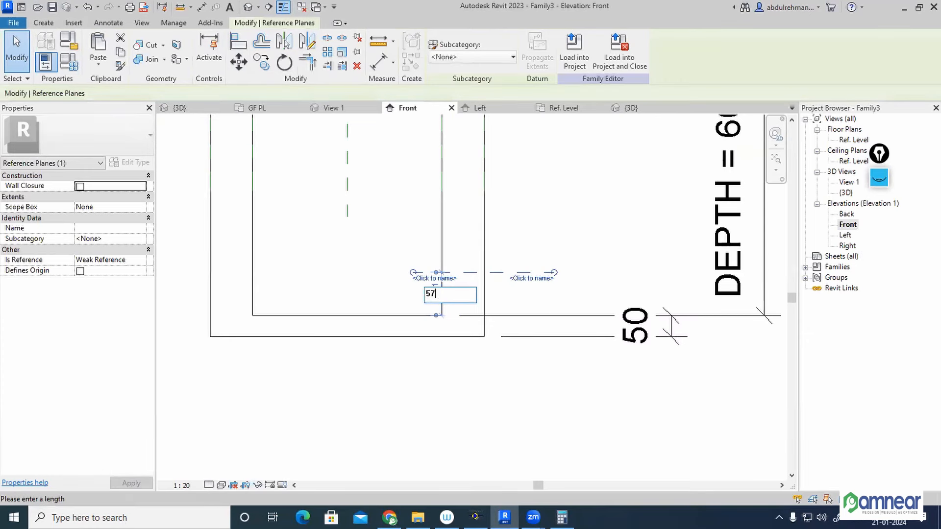
{"action": "type", "text": ".15"}
{"action": "key", "text": "Return"}
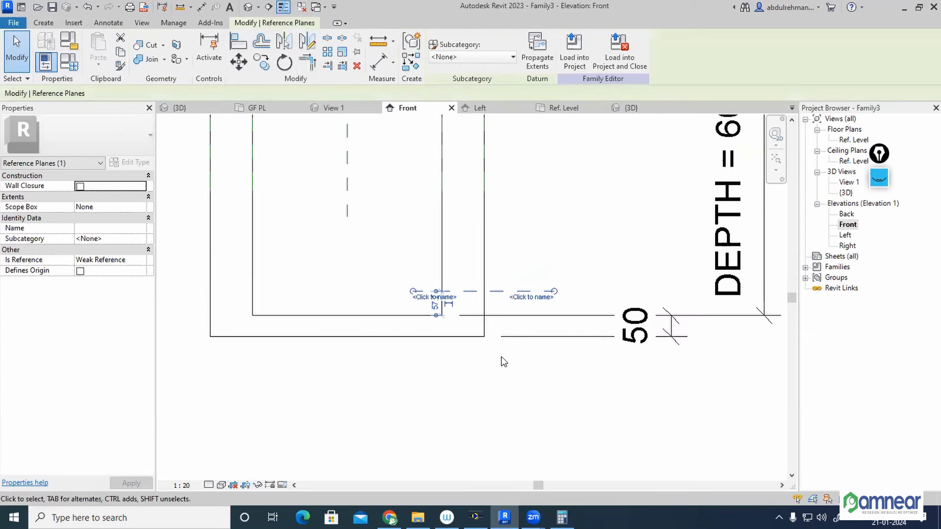
{"action": "left_click", "coordinate": [502, 367]}
{"action": "scroll", "coordinate": [488, 318], "scroll_direction": "up", "scroll_amount": 1}
{"action": "left_click", "coordinate": [525, 288]}
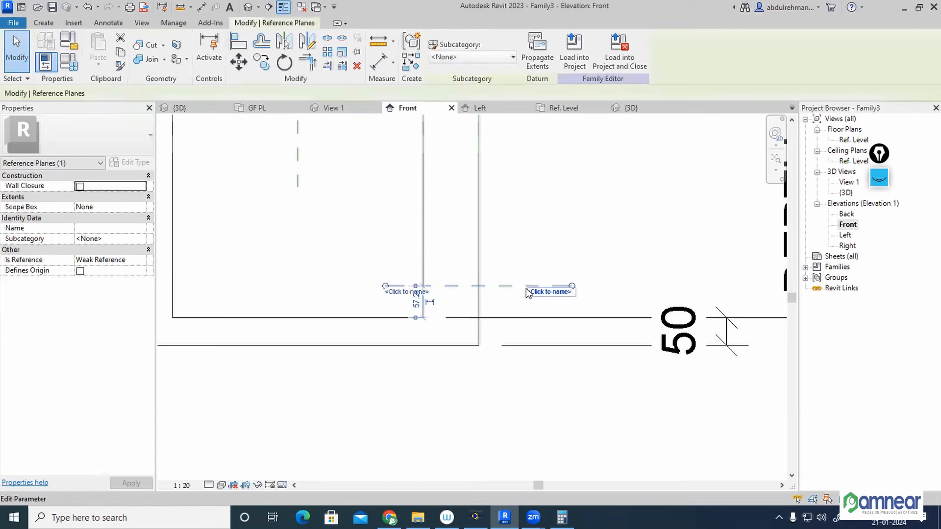
{"action": "left_click", "coordinate": [499, 419]}
Begin a Revolve in the Front elevation and draw a 40 mm axis line along the low horizontal reference plane, from its inner end.
{"action": "scroll", "coordinate": [501, 381], "scroll_direction": "down", "scroll_amount": 2}
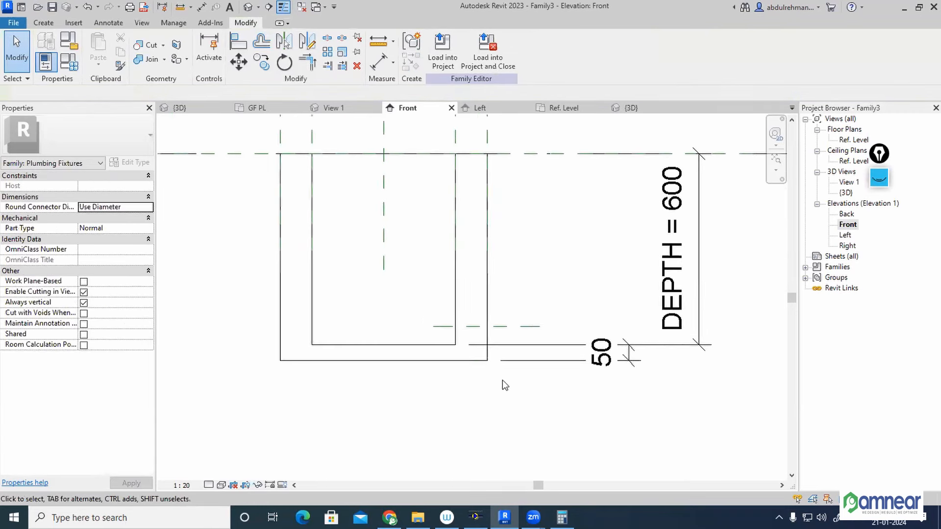
{"action": "middle_click_drag", "start_coordinate": [502, 380], "coordinate": [480, 388]}
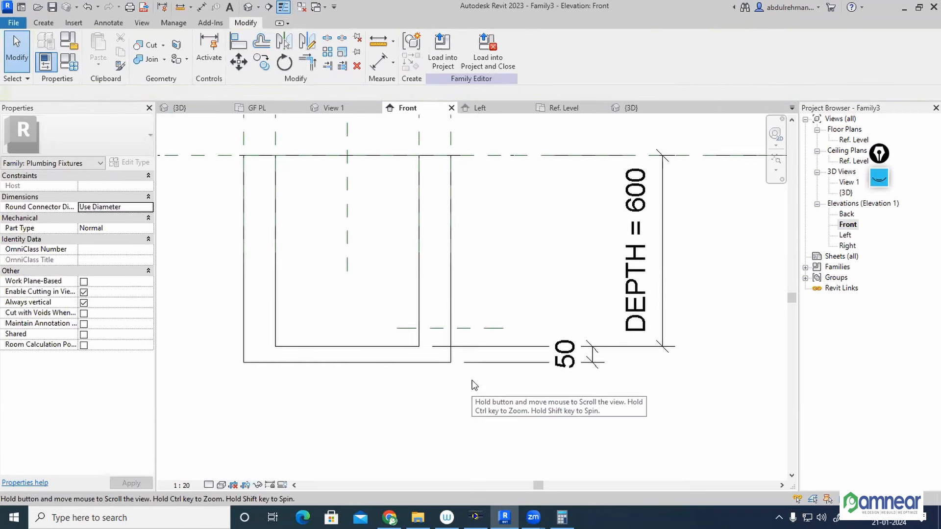
{"action": "scroll", "coordinate": [489, 380], "scroll_direction": "up", "scroll_amount": 1}
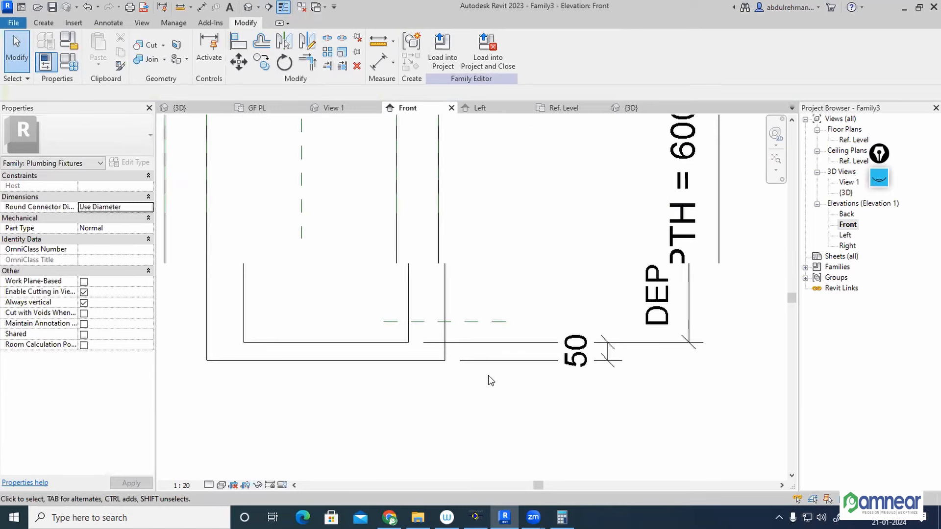
{"action": "middle_click_drag", "start_coordinate": [542, 226], "coordinate": [533, 284]}
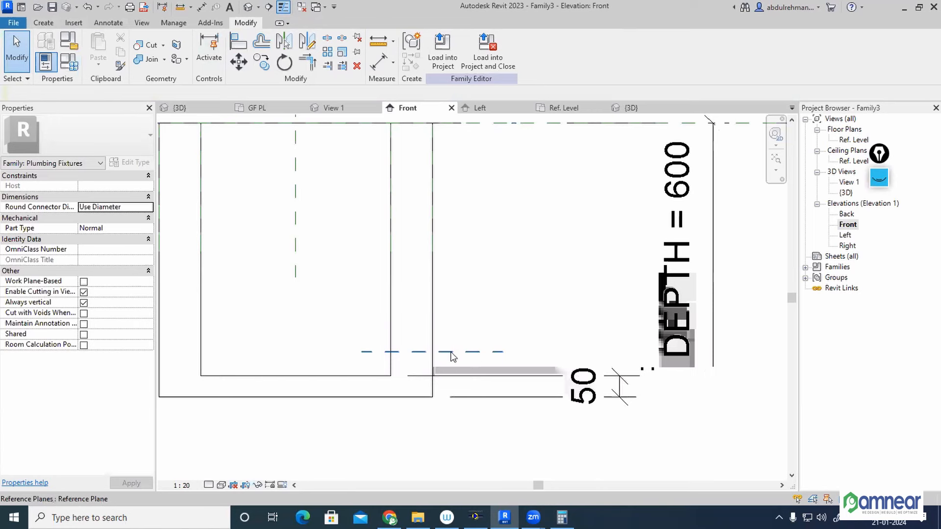
{"action": "left_click", "coordinate": [42, 27]}
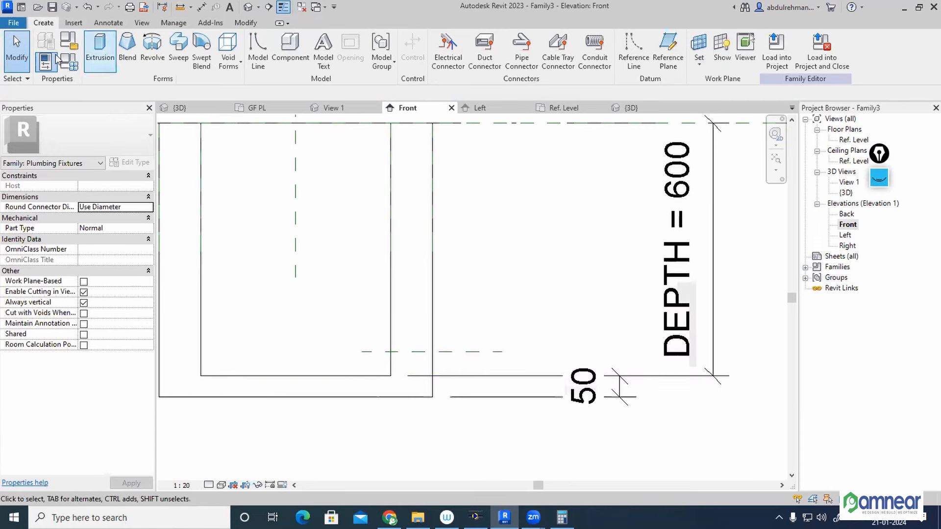
{"action": "left_click", "coordinate": [156, 58]}
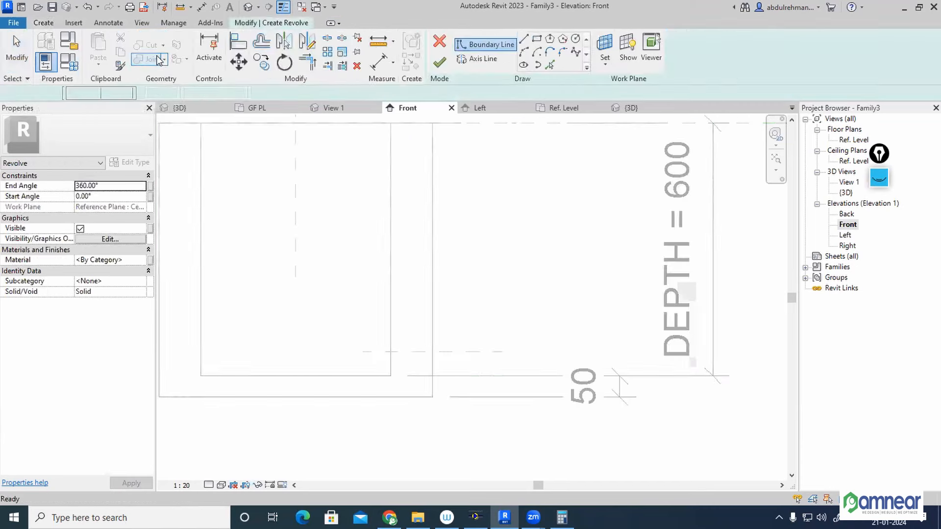
{"action": "scroll", "coordinate": [441, 424], "scroll_direction": "up", "scroll_amount": 1}
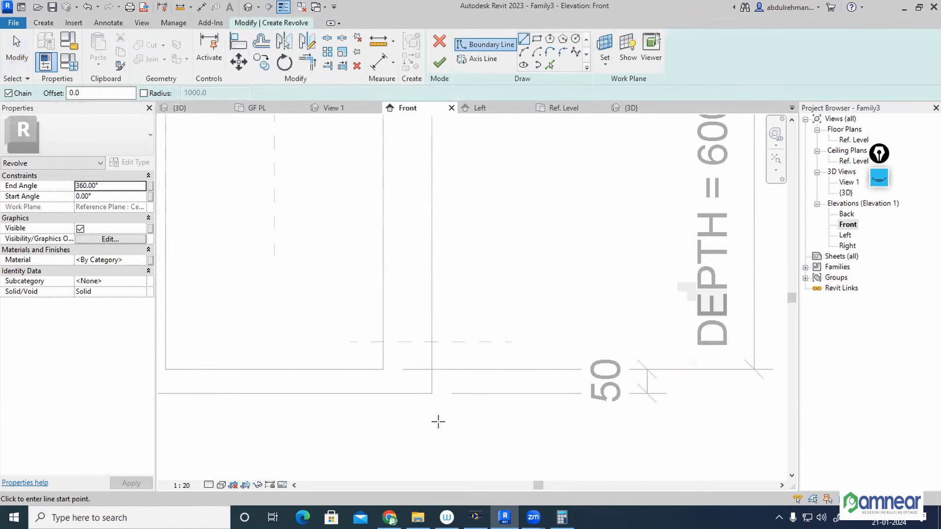
{"action": "left_click", "coordinate": [481, 59]}
{"action": "left_click", "coordinate": [364, 342]}
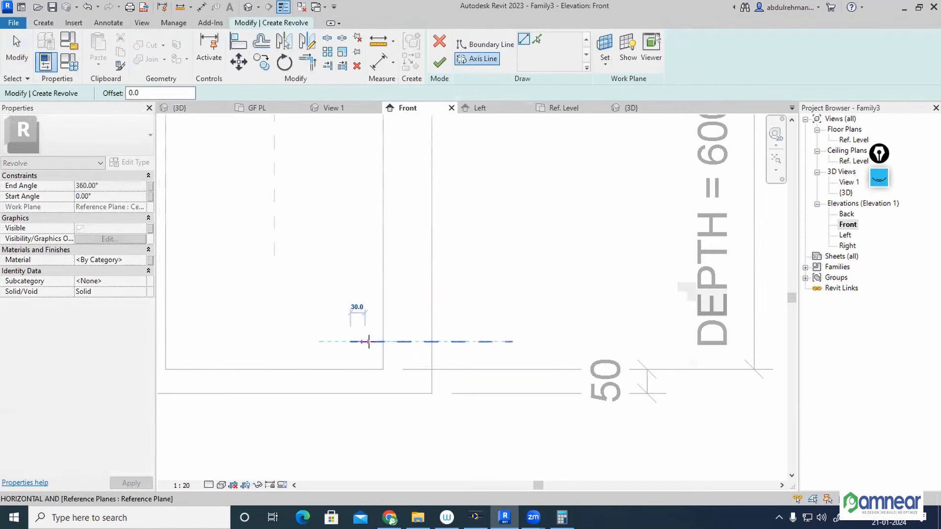
{"action": "left_click", "coordinate": [370, 341]}
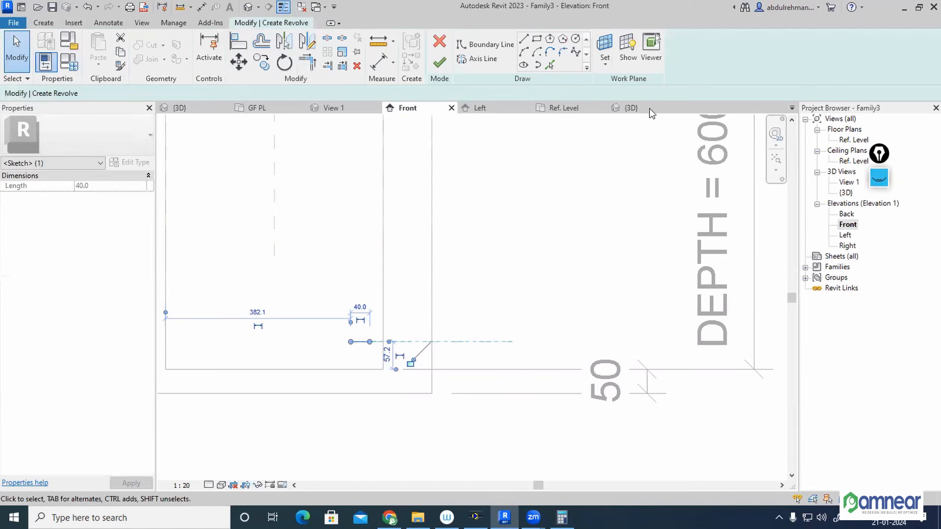
Sketch a boundary rectangle 50 mm wide and 57.2 mm high below the reference plane, against the right wall's outer face, and finish the revolve.
{"action": "left_click", "coordinate": [525, 41]}
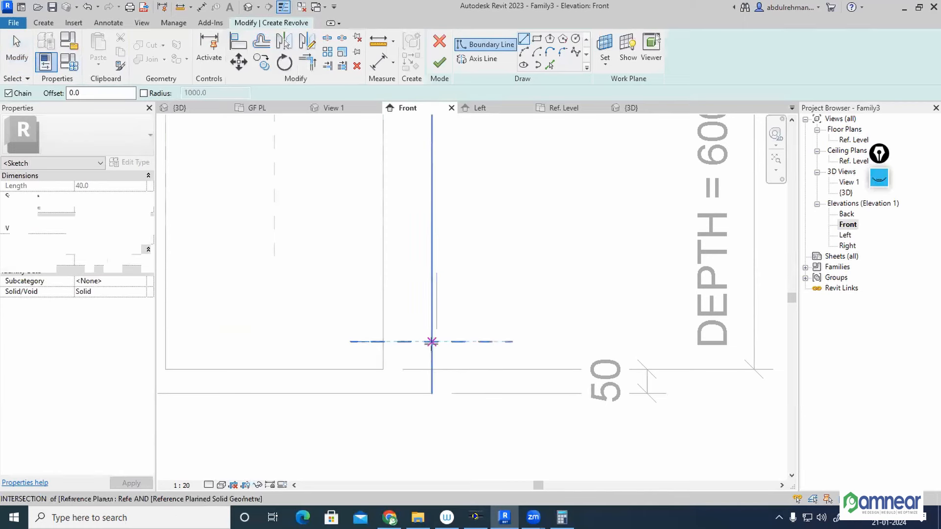
{"action": "left_click", "coordinate": [431, 341]}
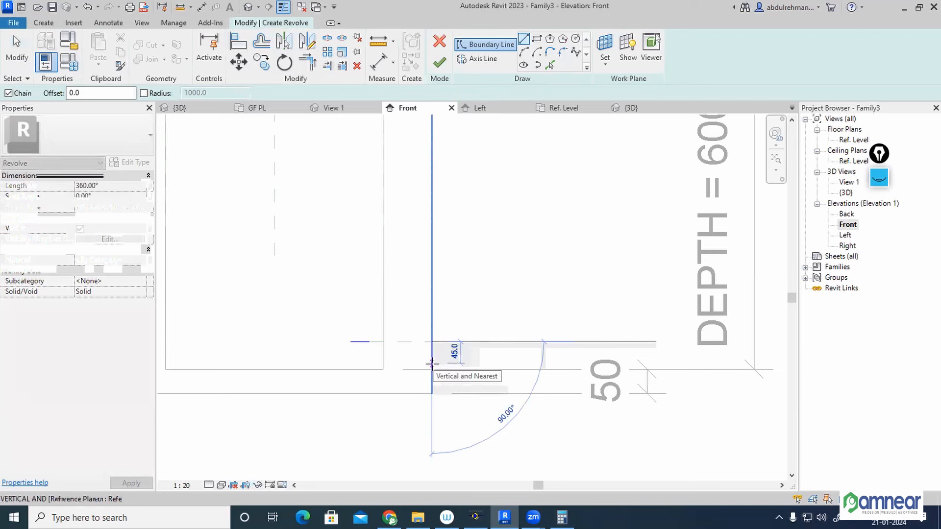
{"action": "type", "text": "57.2"}
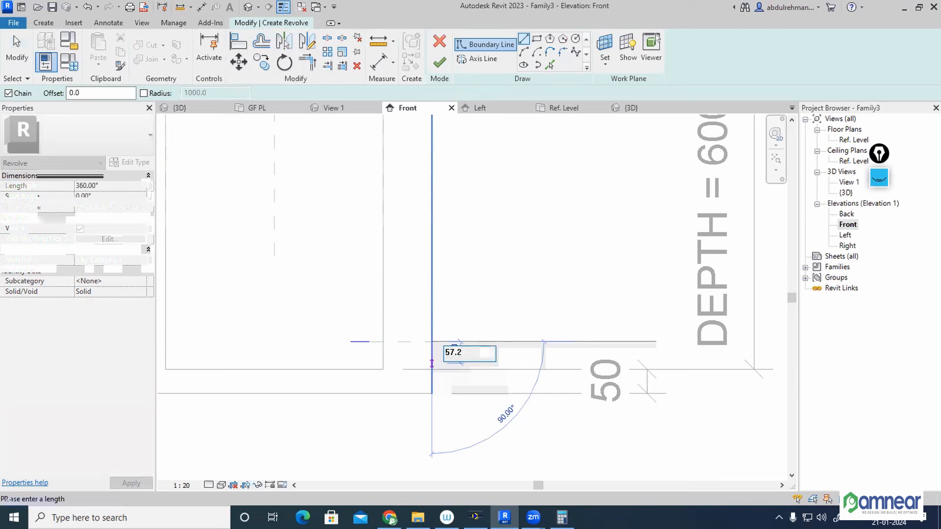
{"action": "key", "text": "Return"}
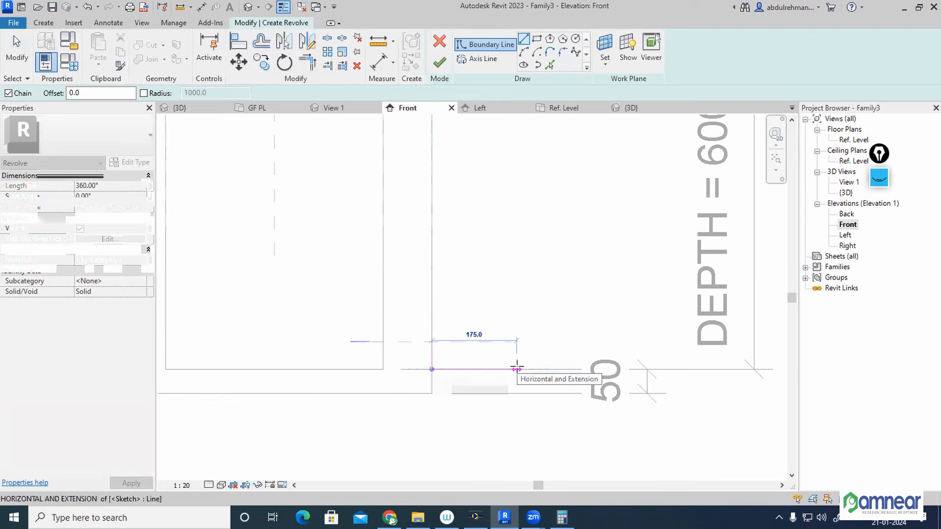
{"action": "type", "text": "5"}
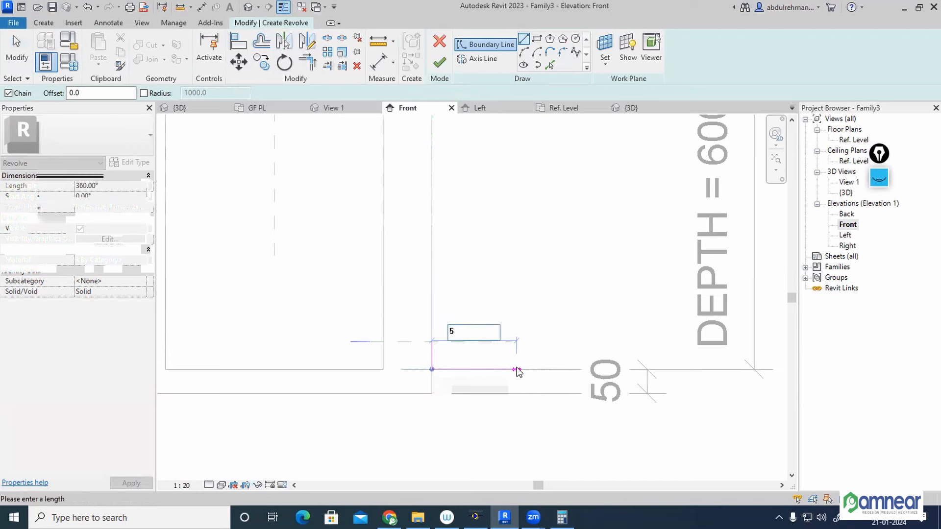
{"action": "type", "text": "0"}
{"action": "key", "text": "Return"}
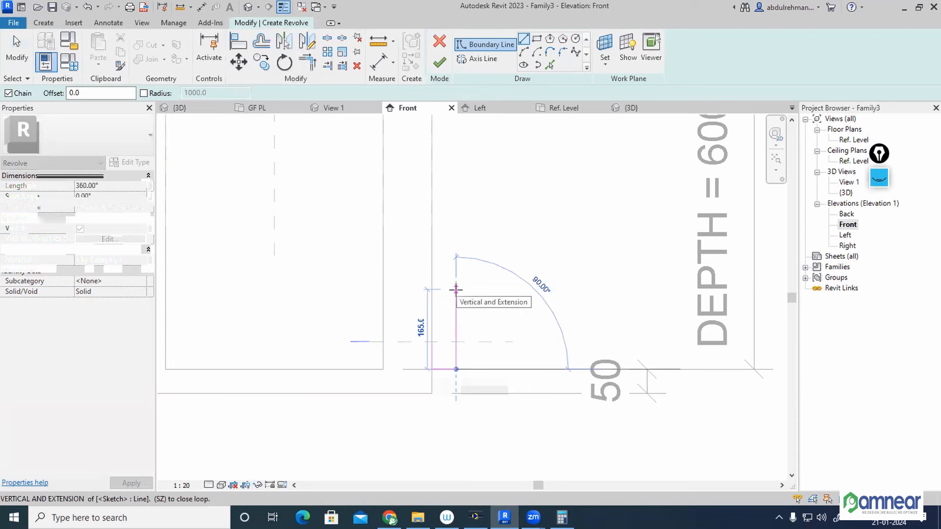
{"action": "type", "text": "57.2"}
{"action": "key", "text": "Return"}
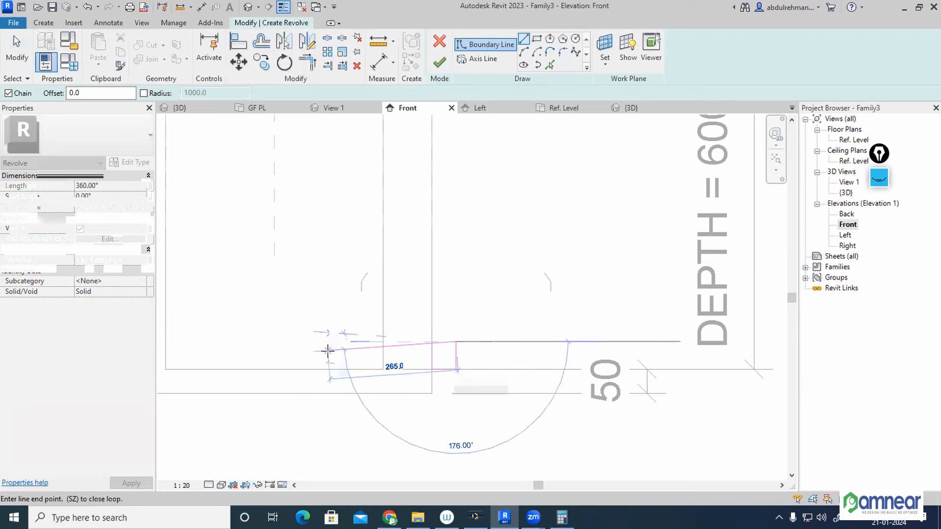
{"action": "type", "text": "50"}
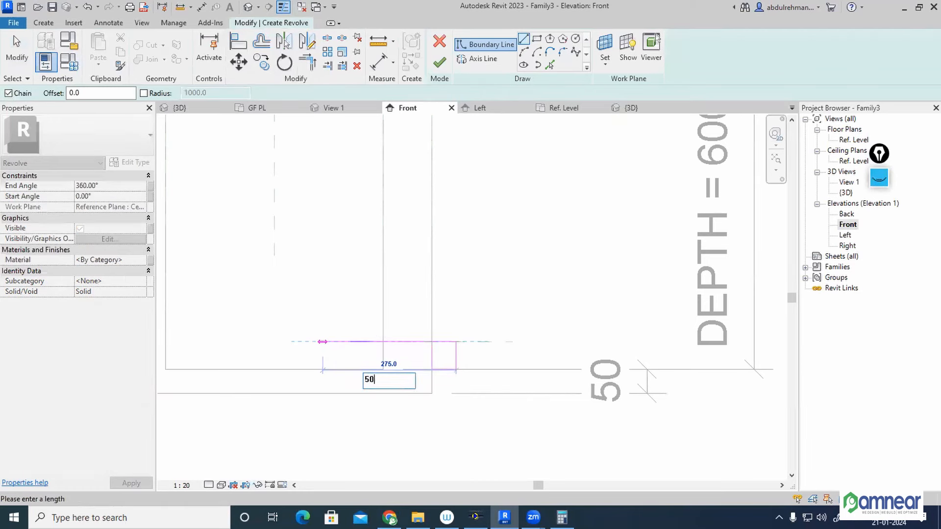
{"action": "key", "text": "Return"}
{"action": "key", "text": "Escape"}
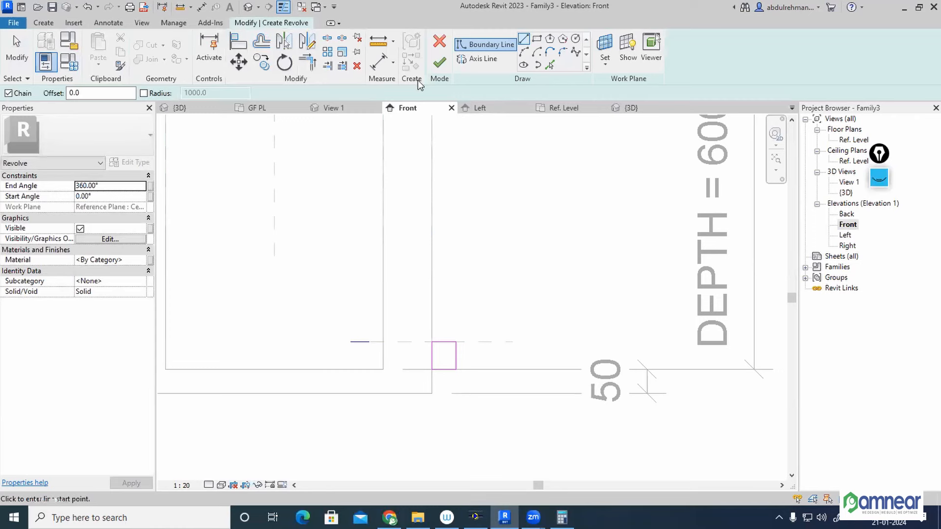
{"action": "left_click", "coordinate": [439, 62]}
{"action": "left_click", "coordinate": [535, 314]}
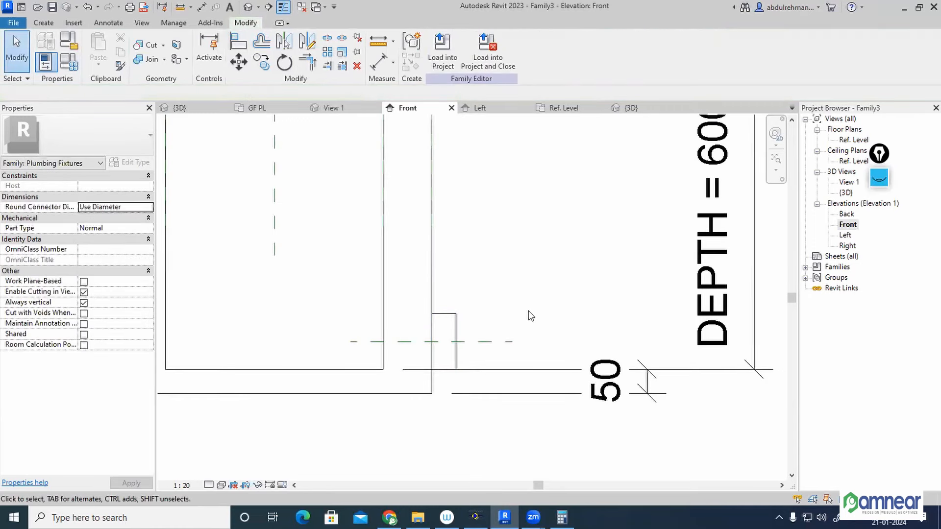
Join the chamber body and the revolved pipe stub on its right wall with Join Geometry.
{"action": "left_click", "coordinate": [164, 59]}
{"action": "left_click", "coordinate": [133, 73]}
{"action": "left_click", "coordinate": [431, 227]}
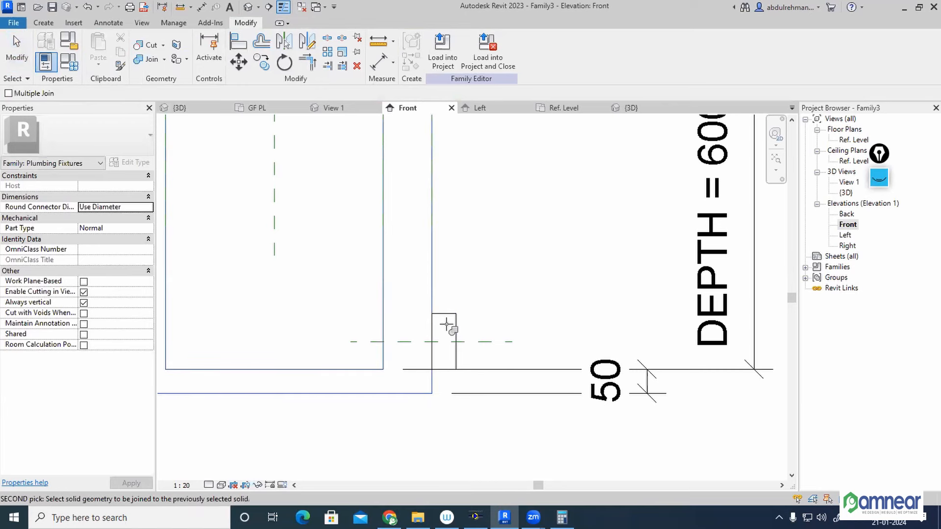
{"action": "left_click", "coordinate": [444, 324]}
{"action": "key", "text": "Escape"}
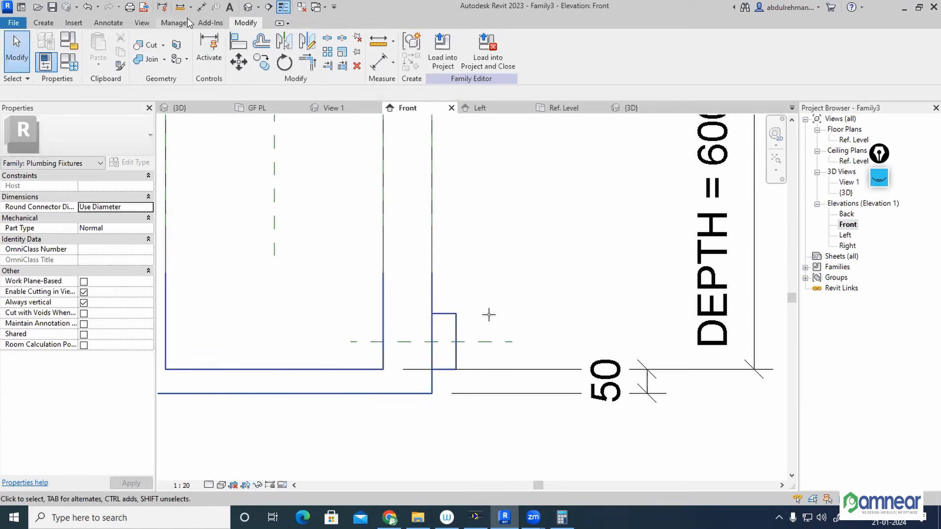
Check the joined stub in 3D, test a DEPTH of 850 mm in the Front elevation, and undo the change.
{"action": "left_click", "coordinate": [248, 7]}
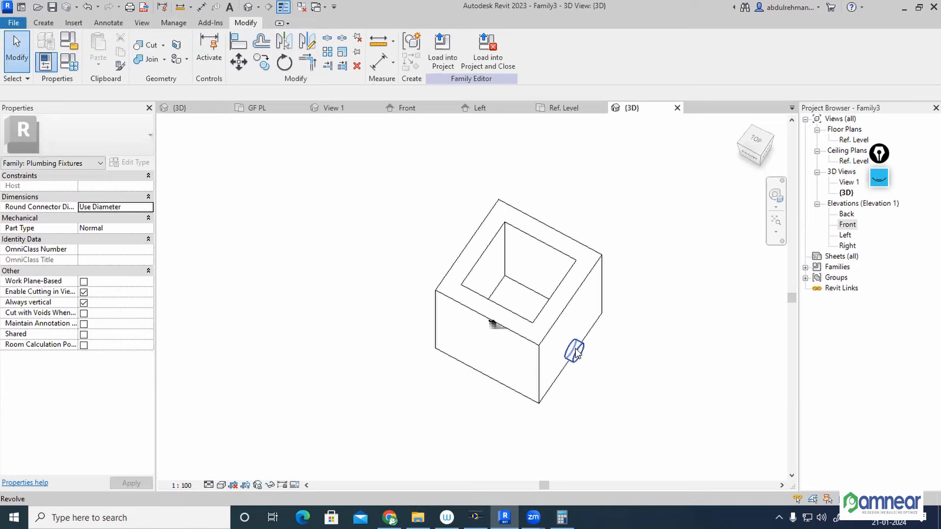
{"action": "double_click", "coordinate": [847, 224]}
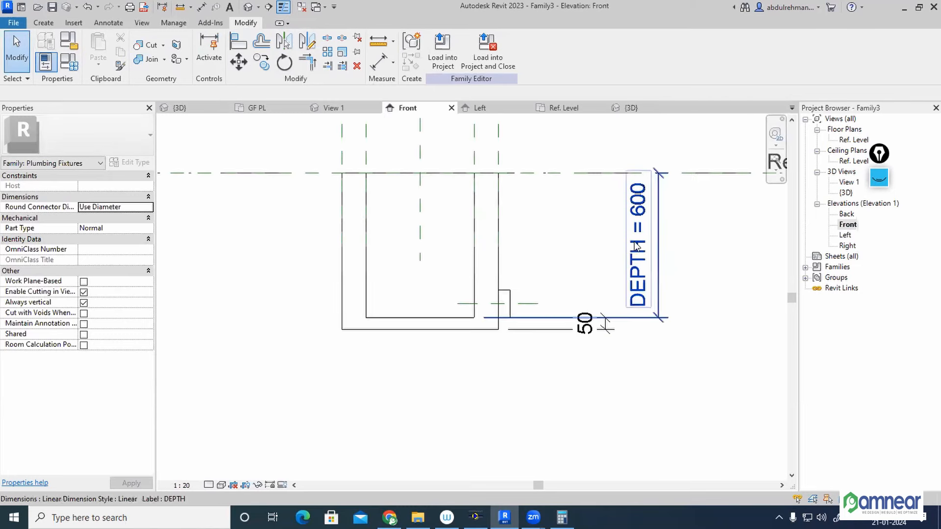
{"action": "left_click", "coordinate": [637, 247]}
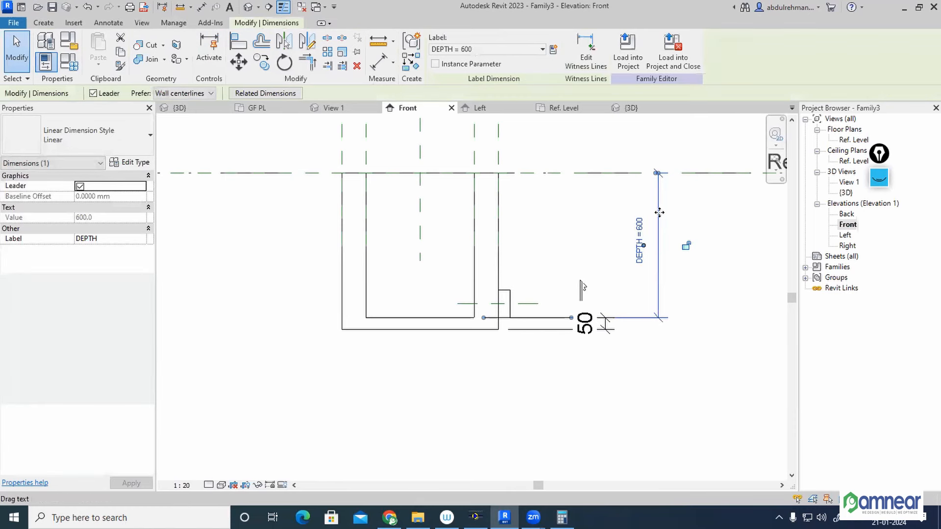
{"action": "left_click", "coordinate": [639, 240]}
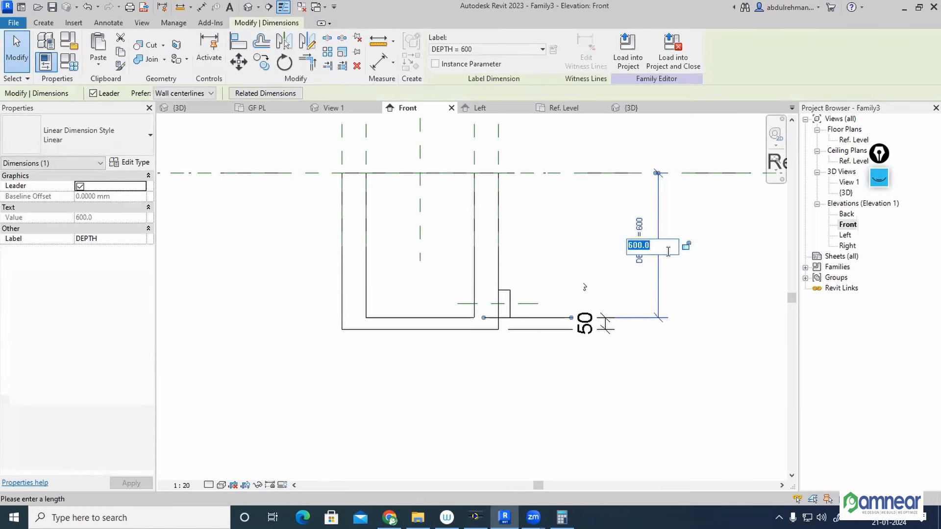
{"action": "type", "text": "850"}
{"action": "key", "text": "Return"}
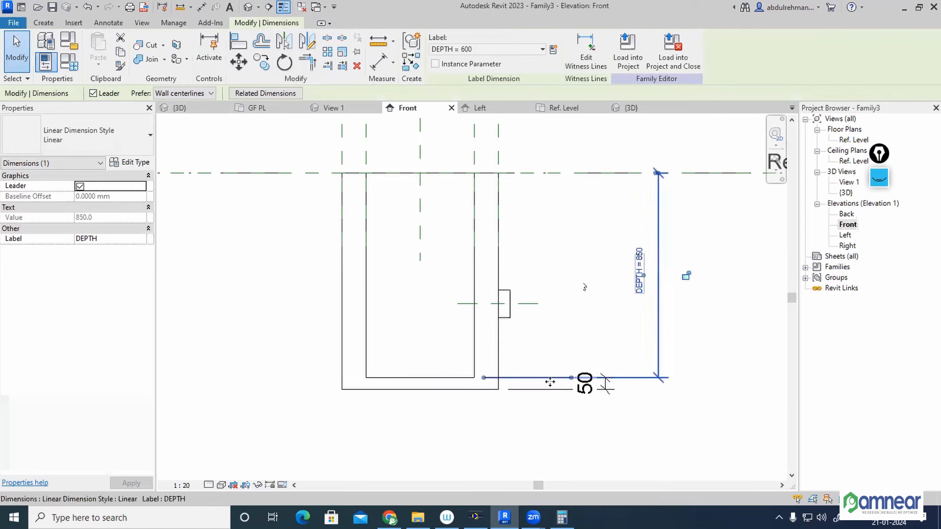
{"action": "key", "text": "ctrl+z"}
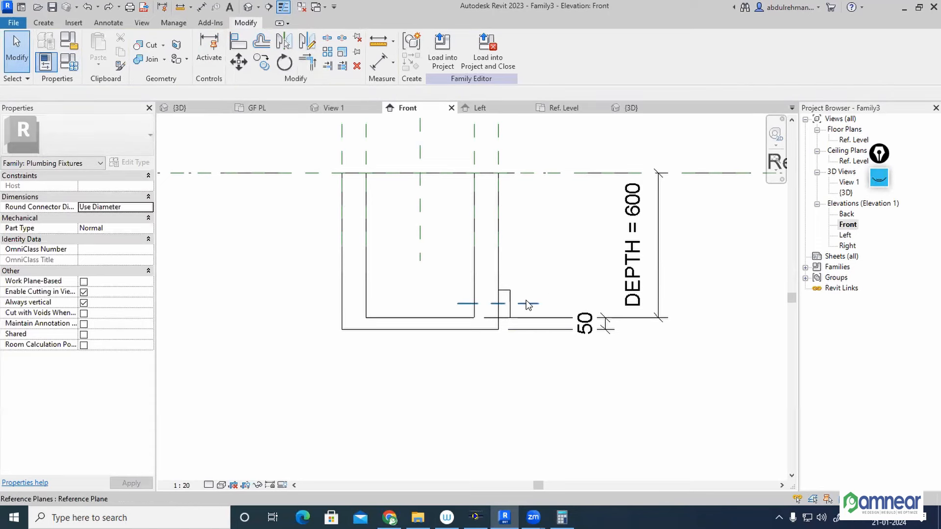
Measure the vertical distance from the chamber's inner floor line up to the pipe stub's reference plane.
{"action": "scroll", "coordinate": [534, 306], "scroll_direction": "up", "scroll_amount": 3}
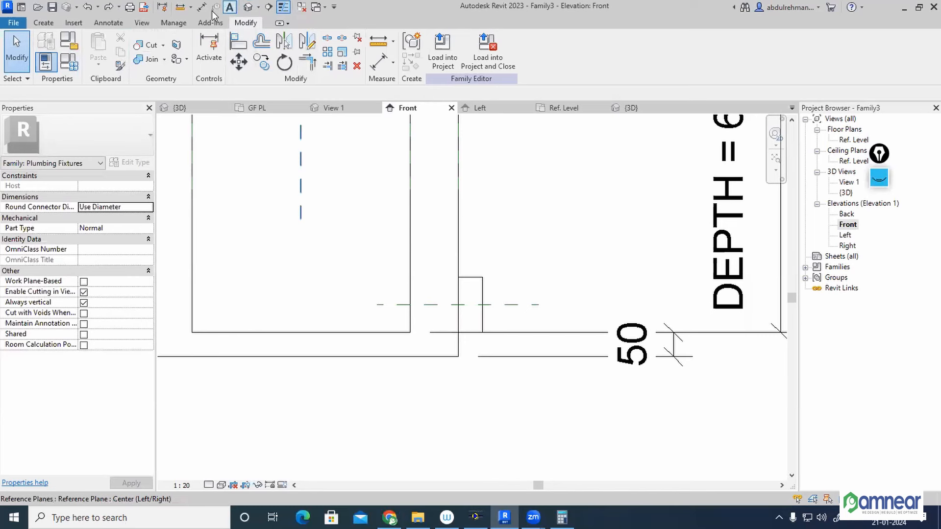
{"action": "left_click", "coordinate": [179, 7]}
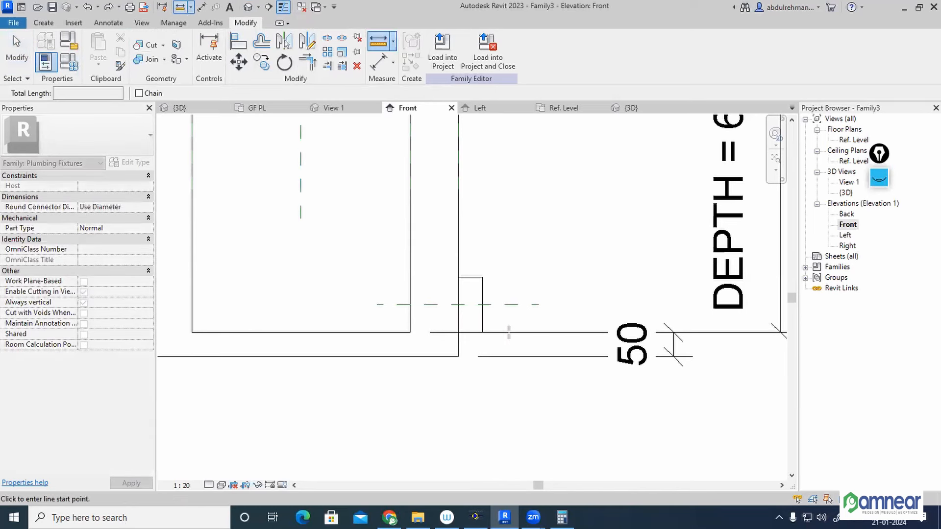
{"action": "left_click", "coordinate": [511, 332]}
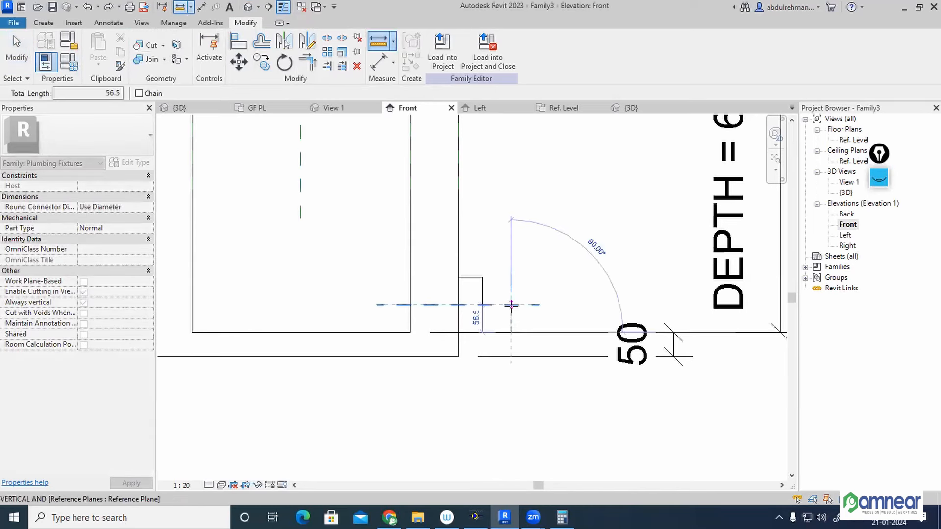
{"action": "key", "text": "Escape"}
{"action": "key", "text": "Escape"}
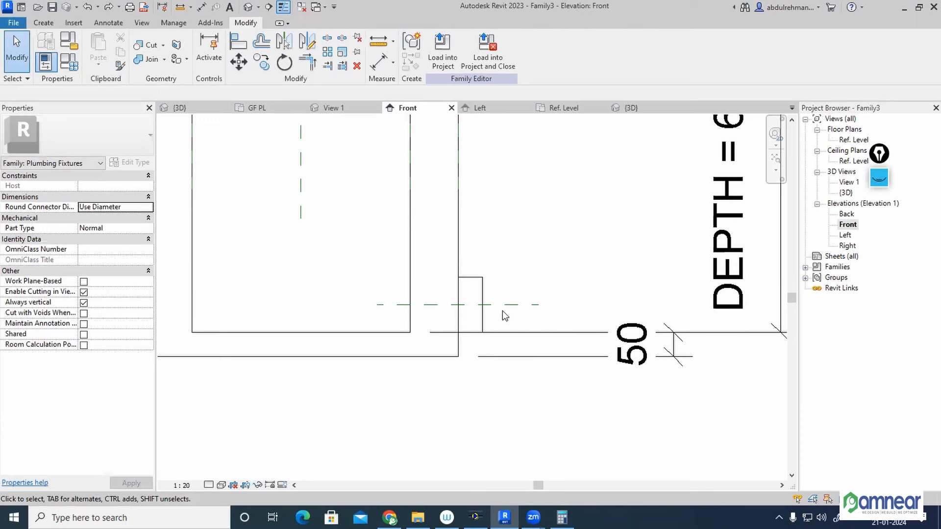
Place an aligned dimension from the Ref. Level down to the pipe stub's reference plane, between the stub and the DEPTH dimension.
{"action": "scroll", "coordinate": [501, 309], "scroll_direction": "down", "scroll_amount": 3}
{"action": "middle_click_drag", "start_coordinate": [477, 235], "coordinate": [587, 239]}
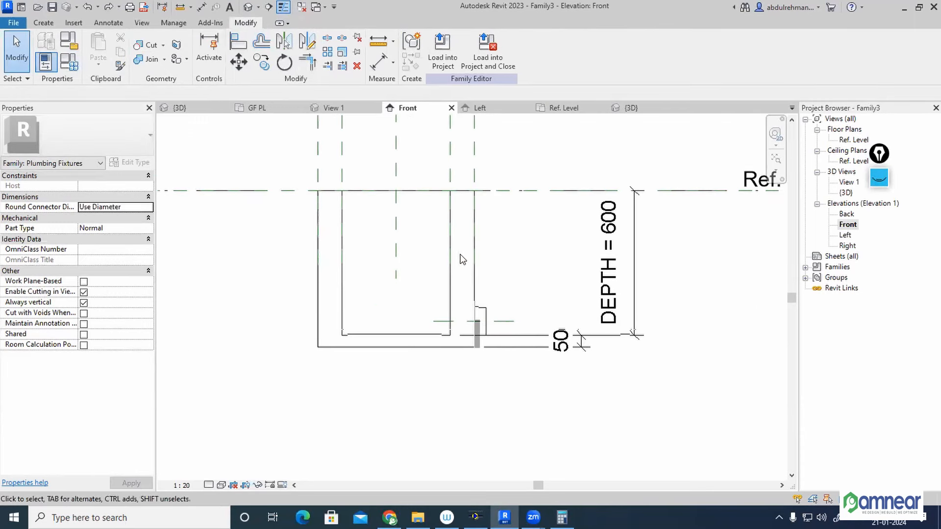
{"action": "left_click", "coordinate": [201, 7]}
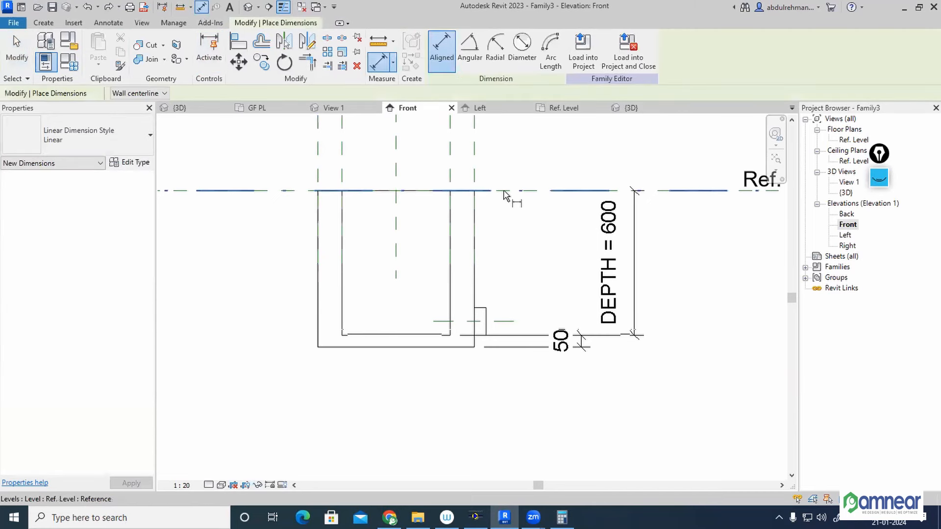
{"action": "left_click", "coordinate": [500, 321]}
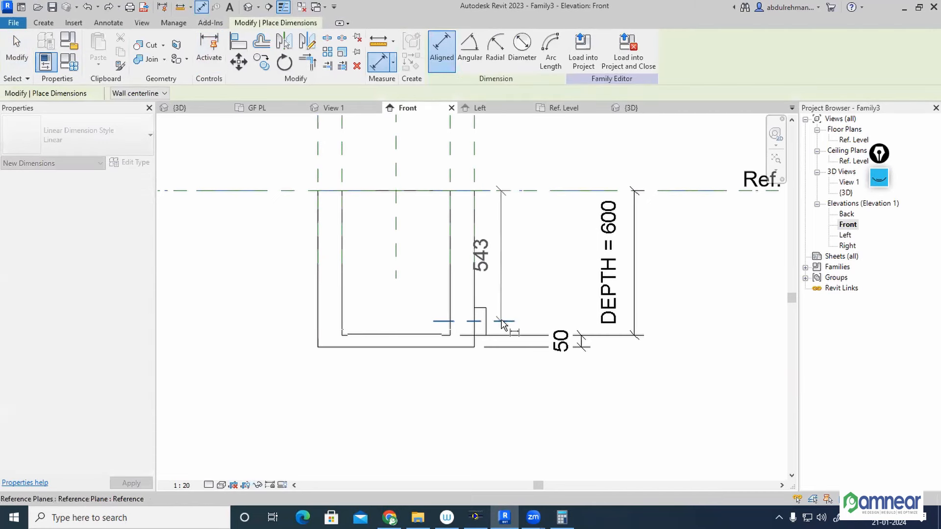
{"action": "left_click", "coordinate": [542, 286]}
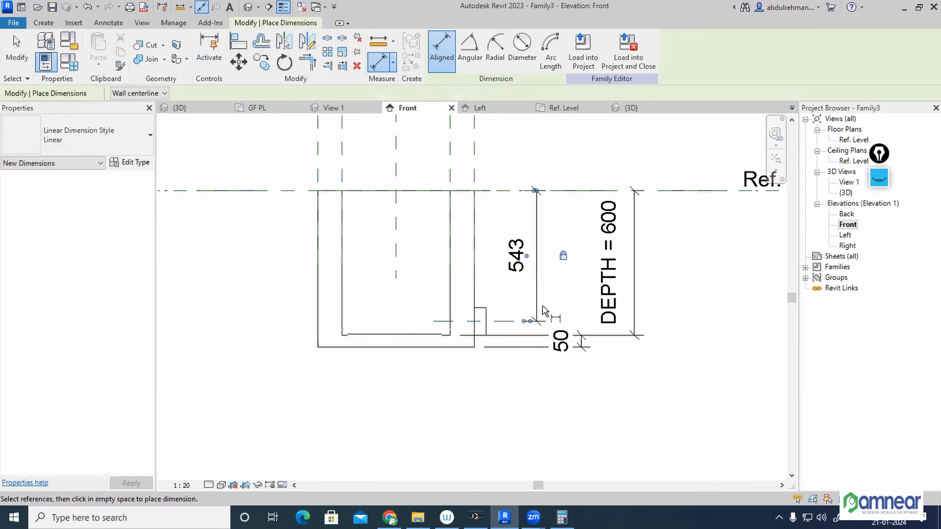
{"action": "key", "text": "Escape"}
Label the new vertical dimension with a family type parameter named OUT PIPE C, grouped under Dimensions.
{"action": "left_click", "coordinate": [525, 267]}
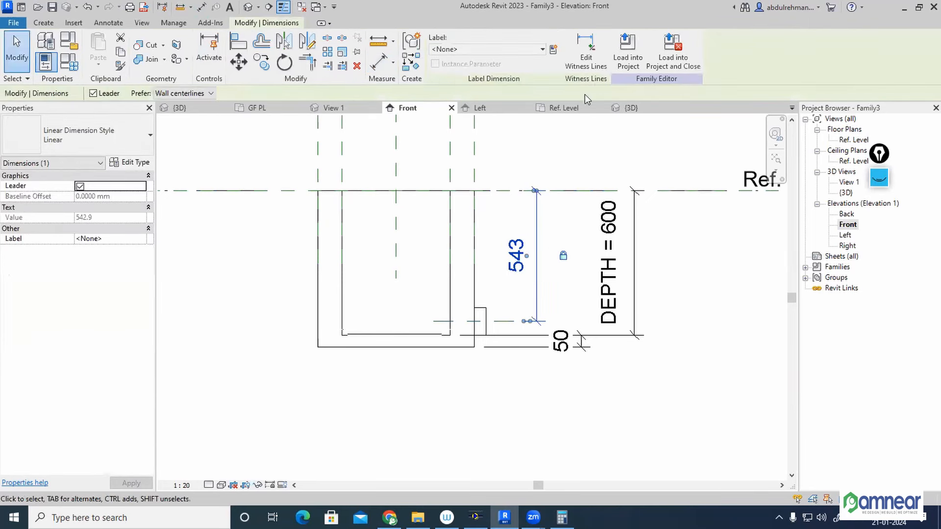
{"action": "left_click", "coordinate": [553, 49]}
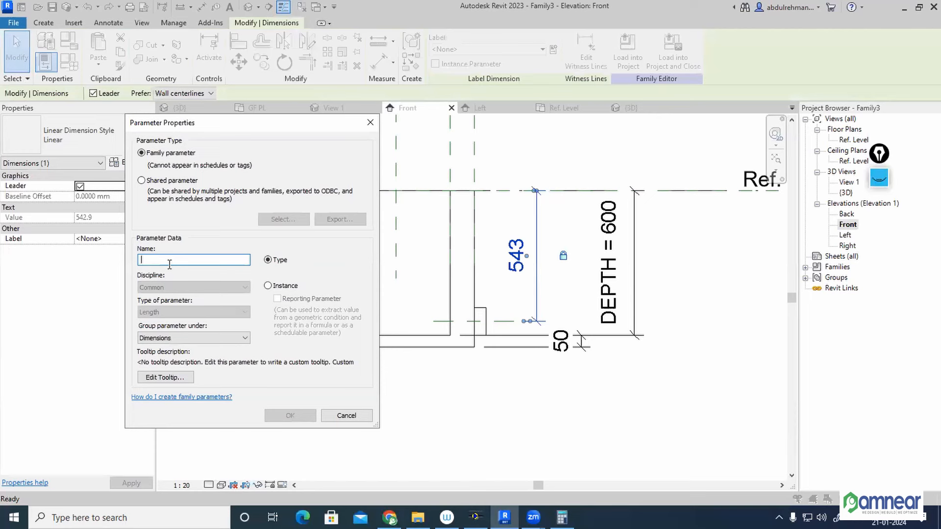
{"action": "type", "text": "OUT PIPE C"}
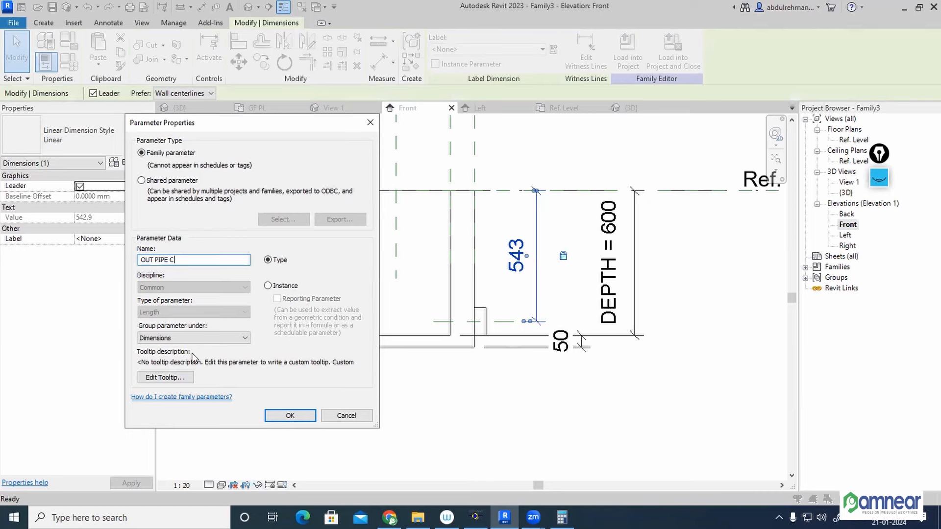
{"action": "left_click", "coordinate": [291, 415]}
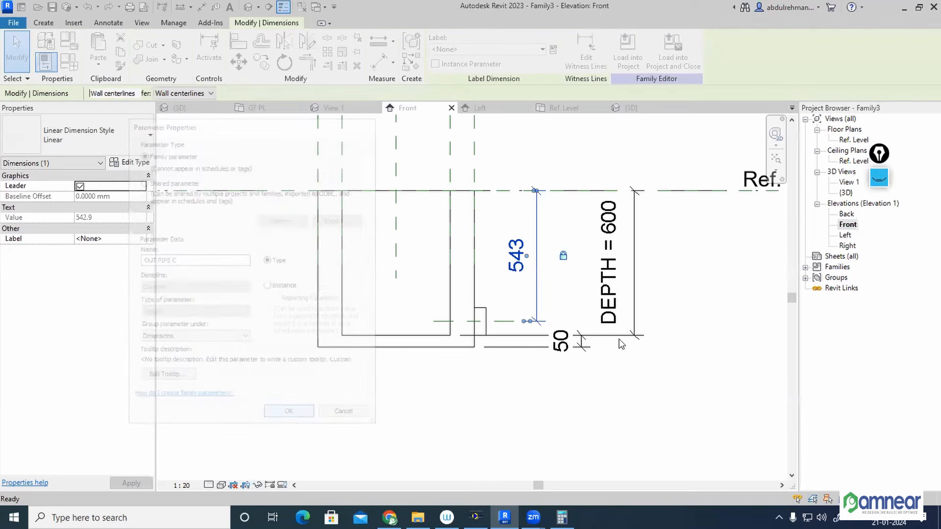
Give the OUT PIPE C family parameter the formula DEPTH-57.2 and apply it to the family.
{"action": "left_click", "coordinate": [646, 331]}
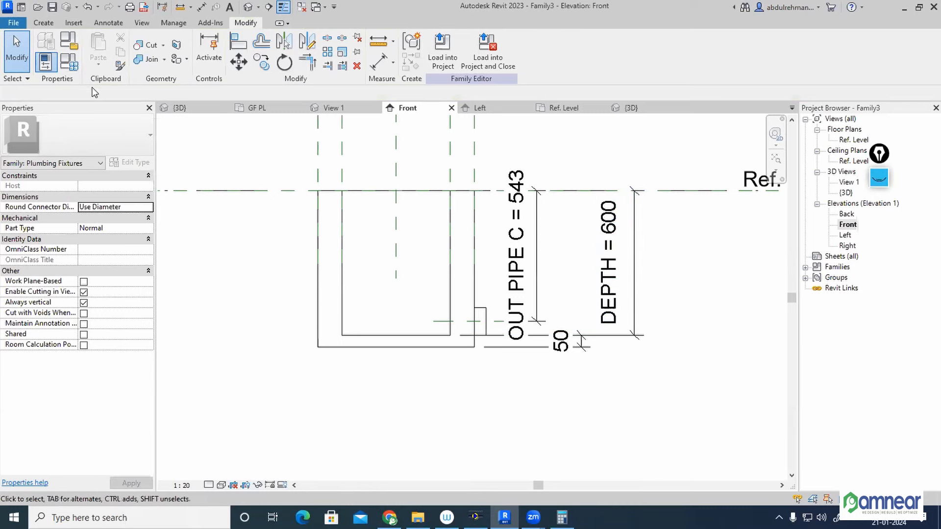
{"action": "left_click", "coordinate": [70, 63]}
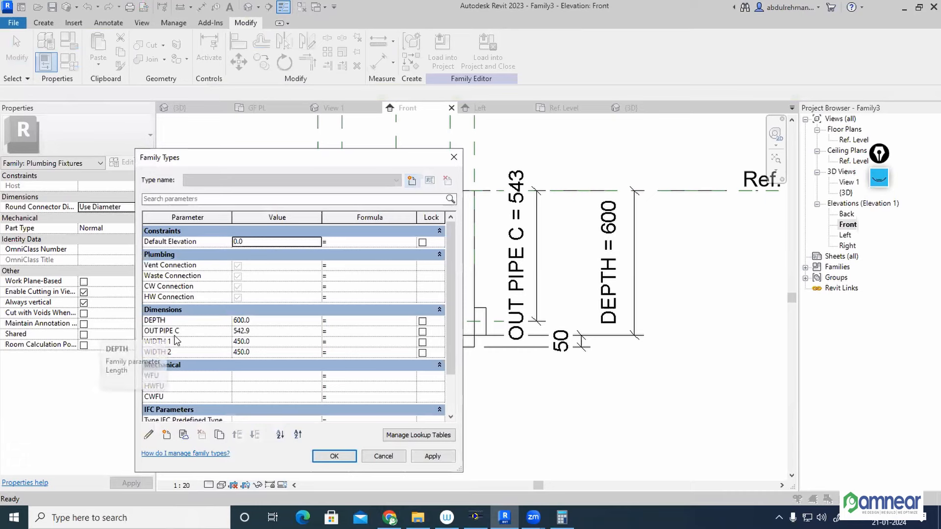
{"action": "left_click", "coordinate": [338, 331]}
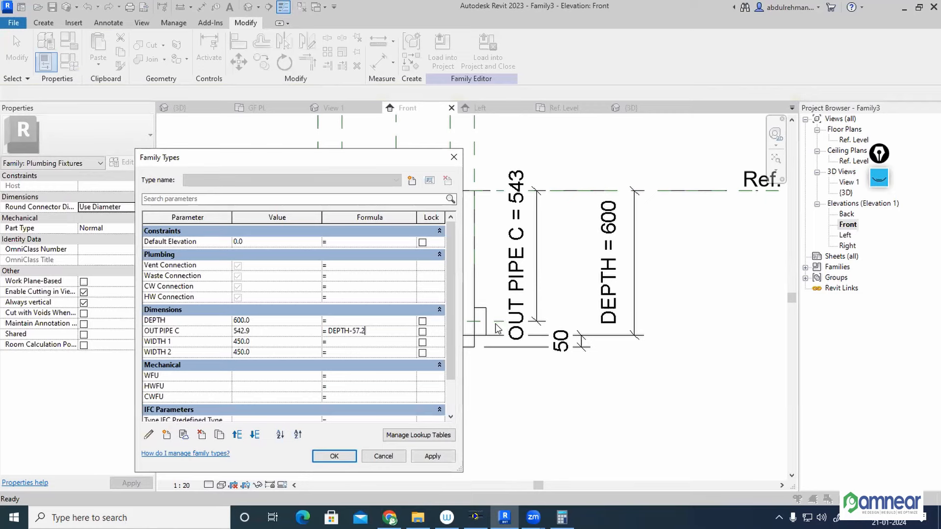
{"action": "left_click", "coordinate": [443, 456]}
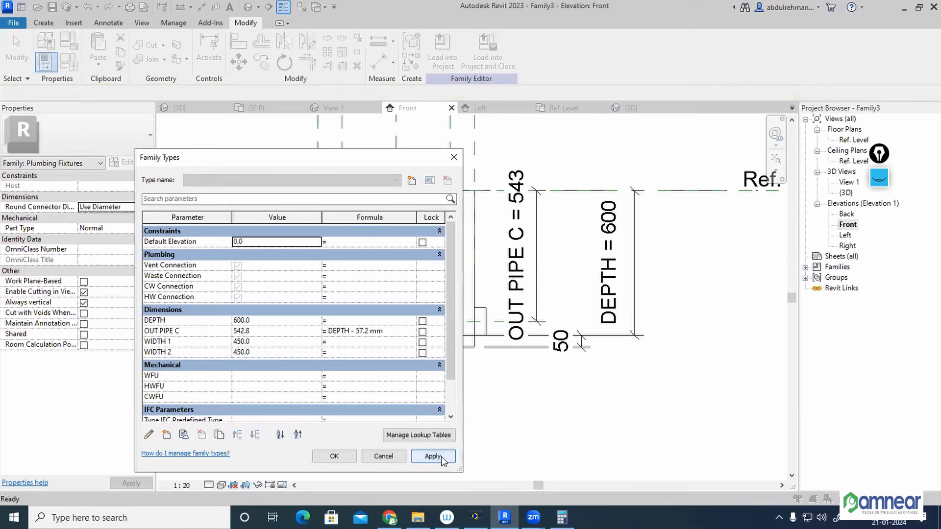
{"action": "left_click", "coordinate": [336, 456]}
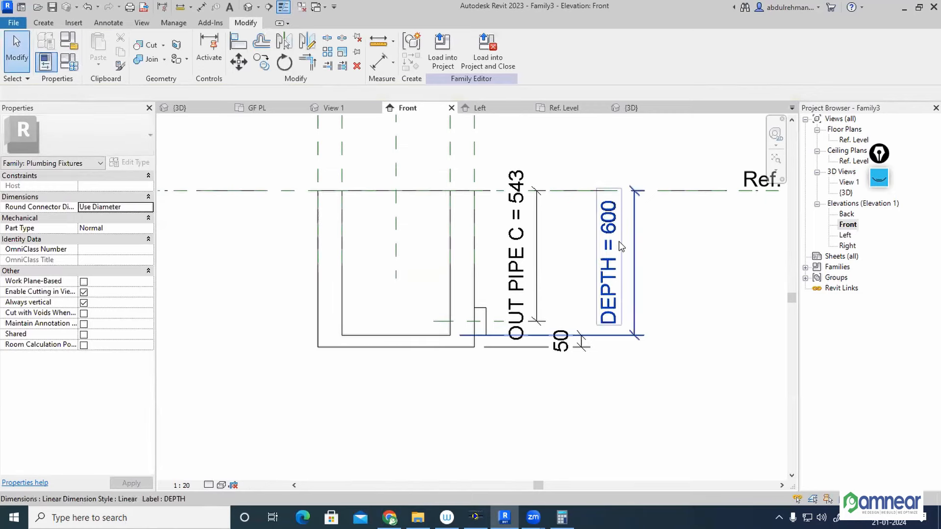
Check the label assigned to the outlet pipe dimension, keeping the OUT PIPE C parameter selected.
{"action": "left_click", "coordinate": [523, 269]}
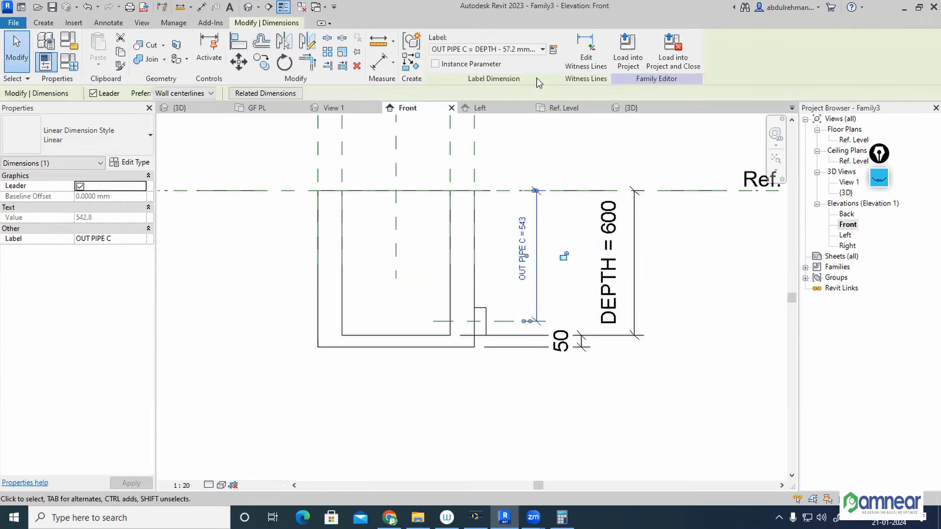
{"action": "left_click", "coordinate": [541, 50]}
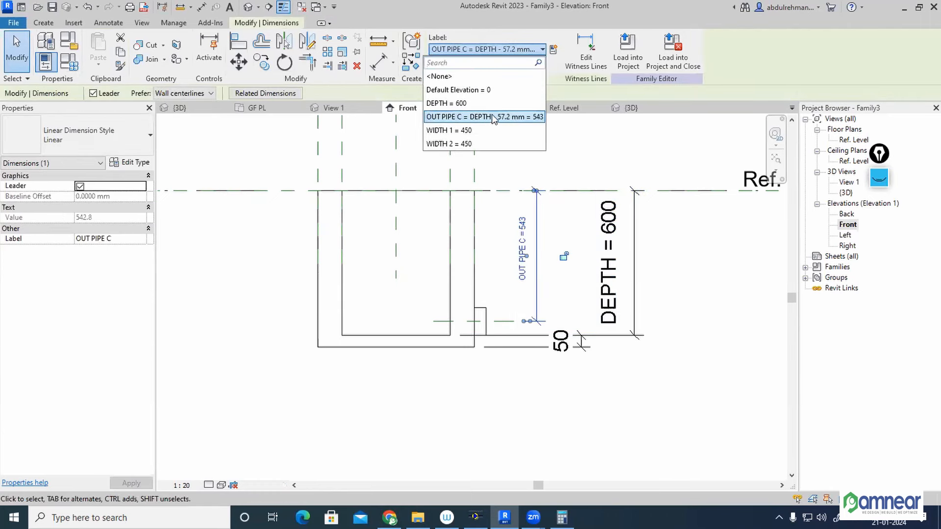
{"action": "left_click", "coordinate": [632, 380]}
{"action": "left_click", "coordinate": [535, 250]}
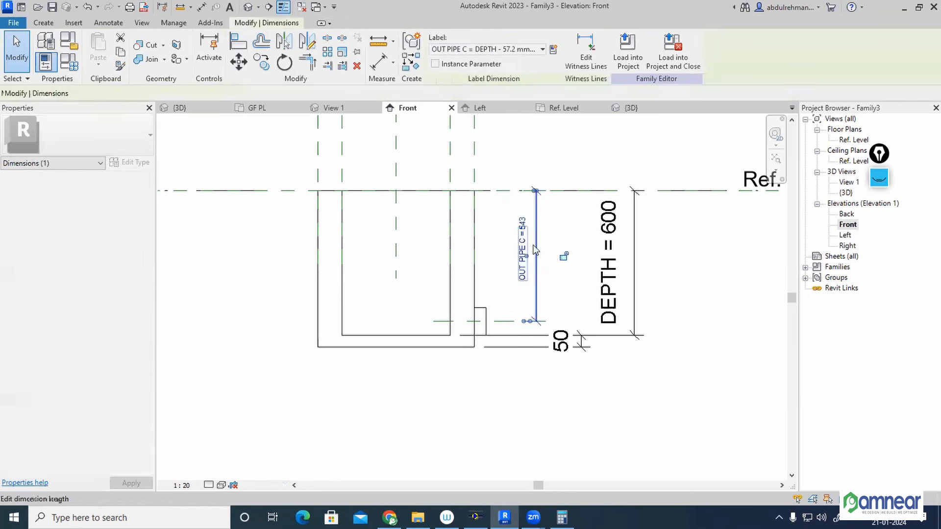
{"action": "left_click", "coordinate": [541, 49]}
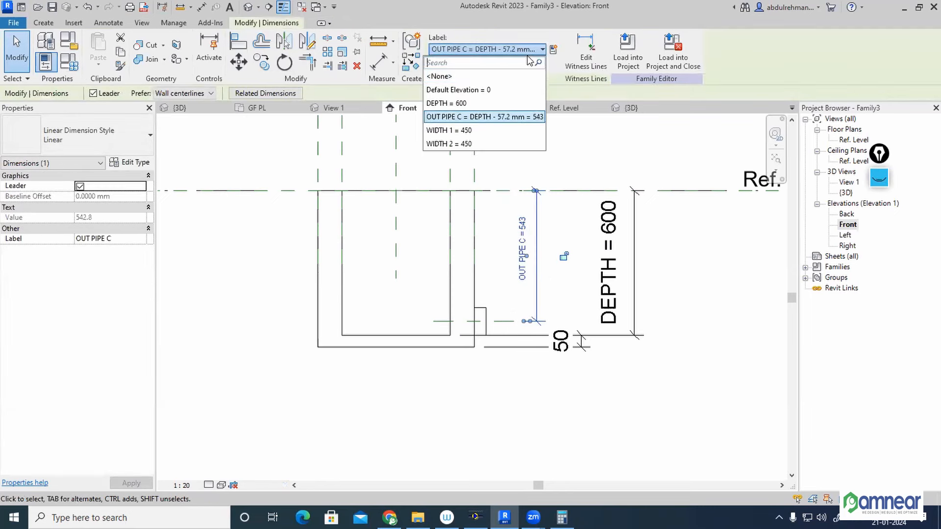
{"action": "left_click", "coordinate": [482, 117]}
{"action": "left_click", "coordinate": [669, 265]}
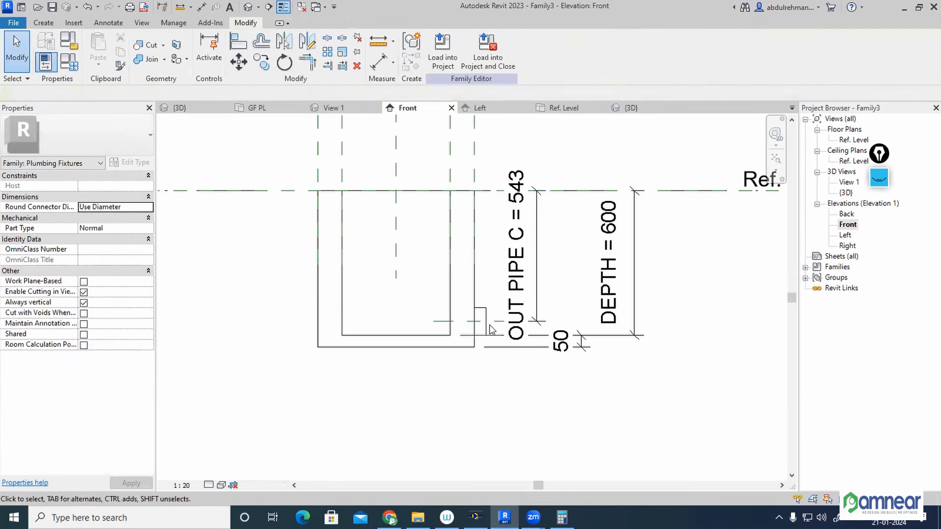
Set the chamber's DEPTH dimension to 800 mm to test the outlet pipe formula.
{"action": "left_click", "coordinate": [609, 265]}
{"action": "left_click", "coordinate": [615, 260]}
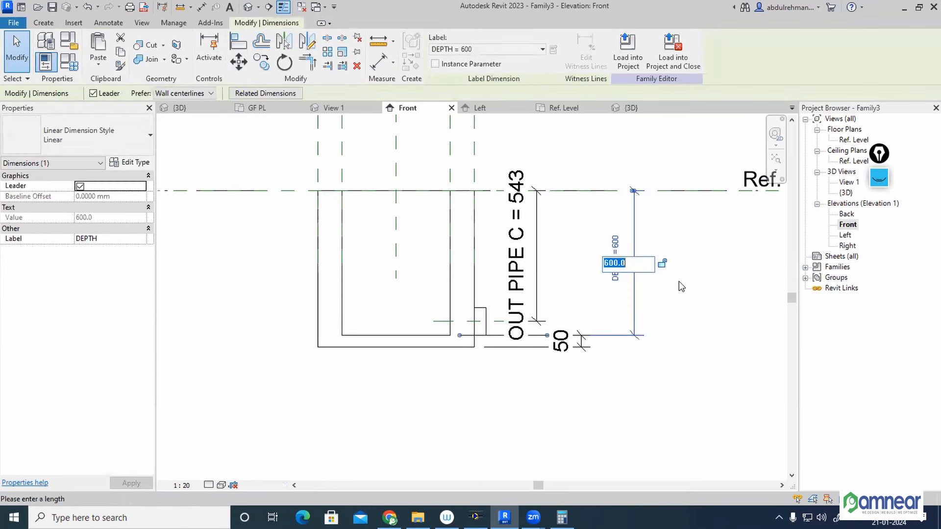
{"action": "type", "text": "800"}
{"action": "key", "text": "Return"}
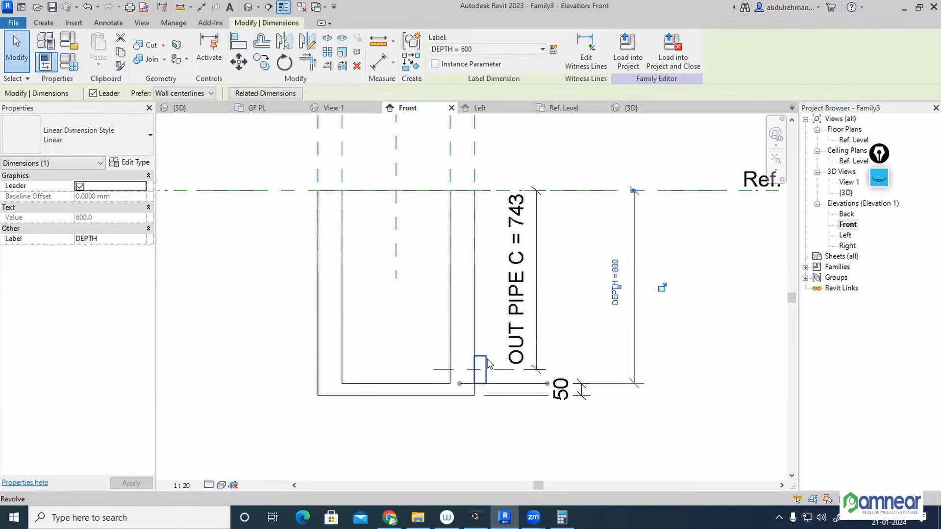
Set the chamber's DEPTH dimension to 850 mm and deselect it.
{"action": "left_click", "coordinate": [616, 284]}
{"action": "type", "text": "850"}
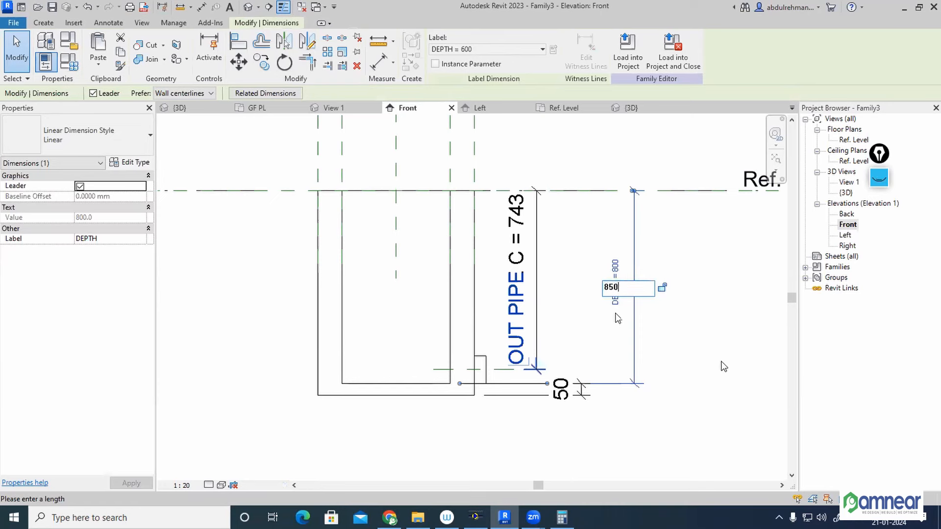
{"action": "key", "text": "Return"}
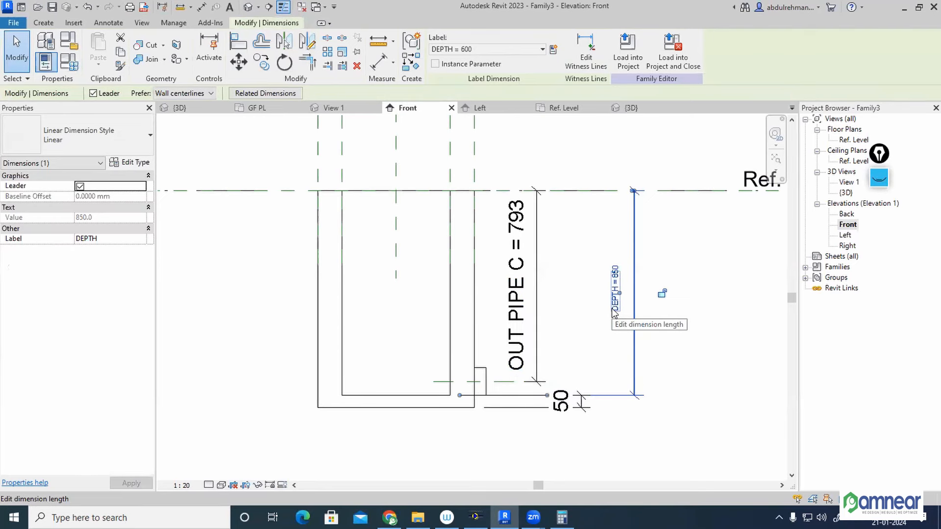
{"action": "left_click", "coordinate": [678, 434]}
{"action": "middle_click_drag", "start_coordinate": [436, 432], "coordinate": [505, 407]}
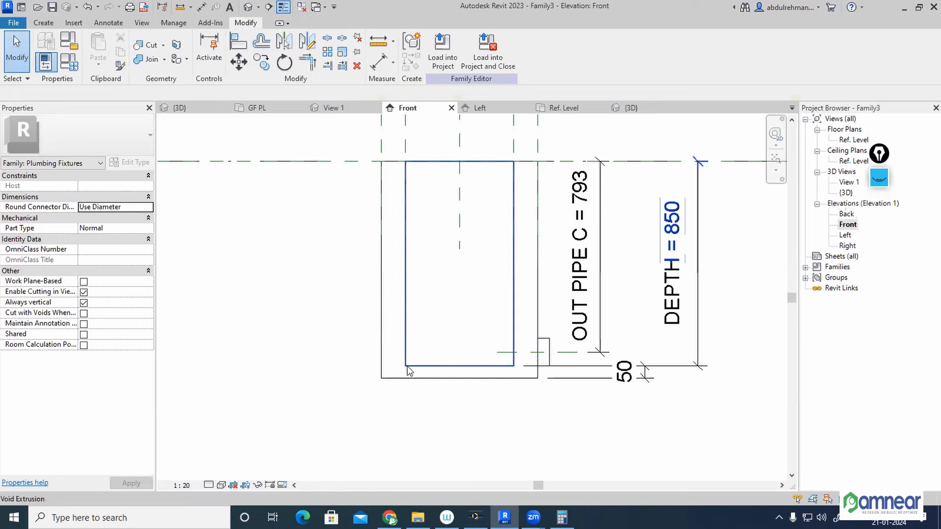
{"action": "left_click", "coordinate": [562, 516]}
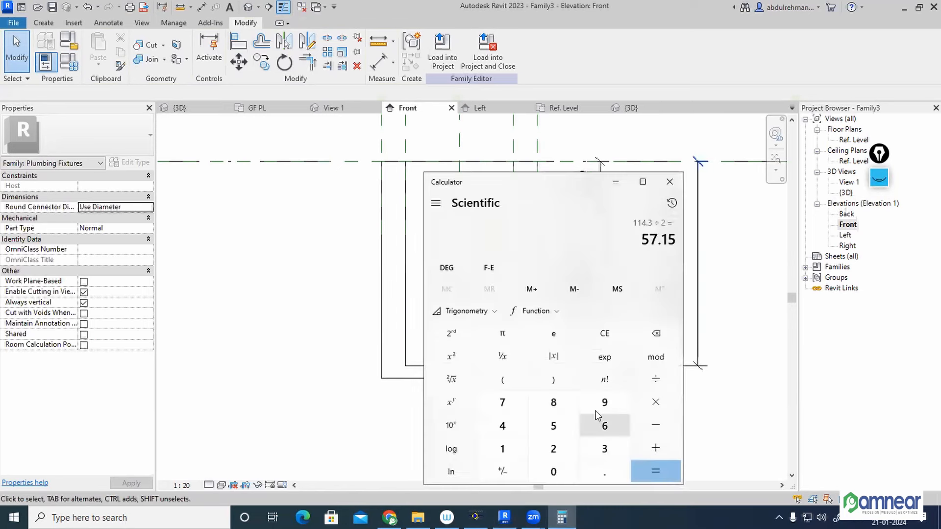
{"action": "left_click", "coordinate": [553, 425]}
{"action": "left_click", "coordinate": [502, 402]}
{"action": "left_click", "coordinate": [604, 472]}
{"action": "left_click", "coordinate": [505, 448]}
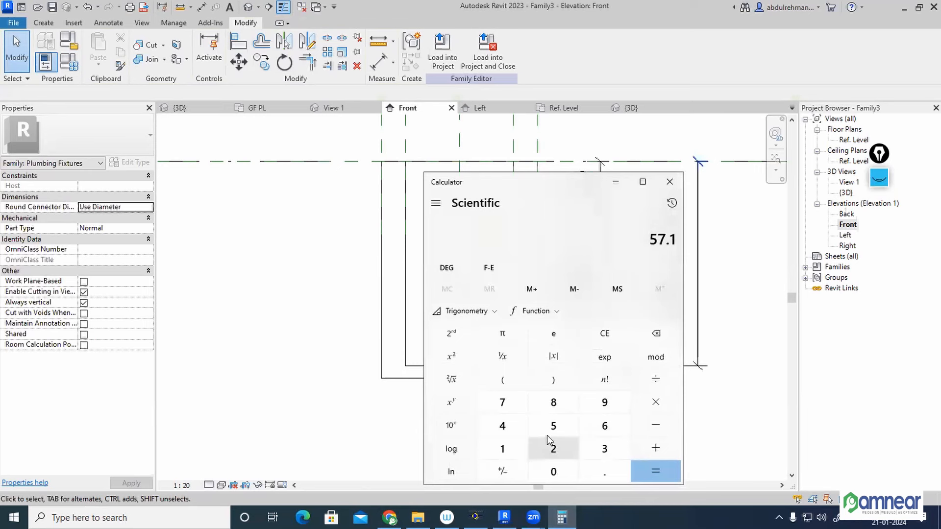
{"action": "left_click", "coordinate": [551, 425]}
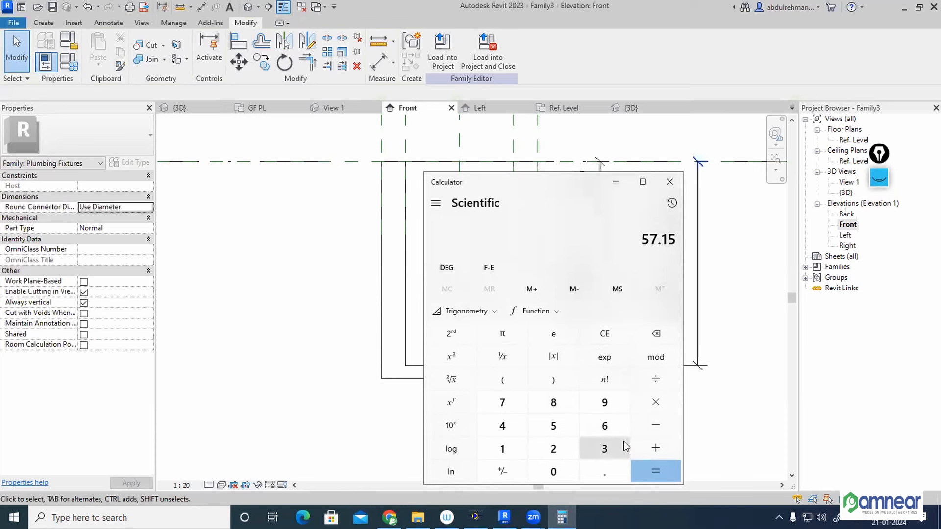
{"action": "left_click", "coordinate": [553, 447]}
{"action": "left_click", "coordinate": [563, 426]}
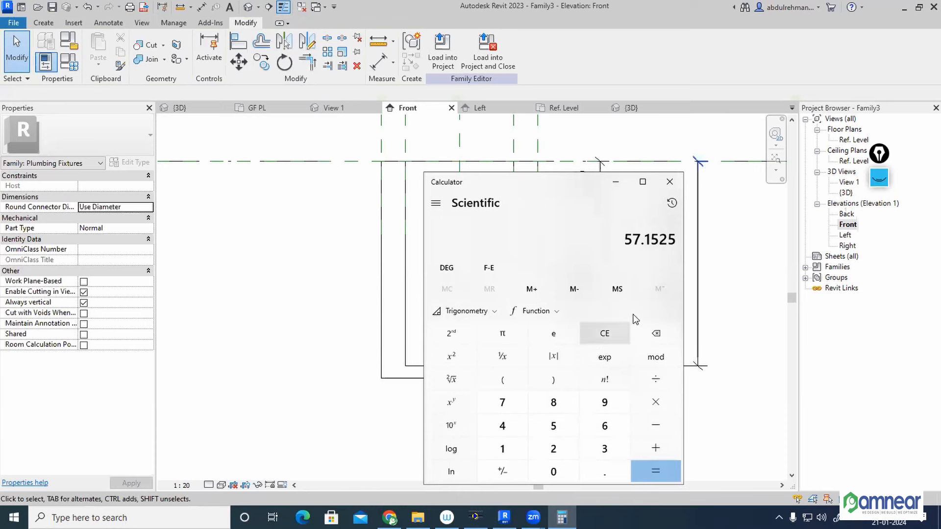
{"action": "left_click", "coordinate": [605, 335]}
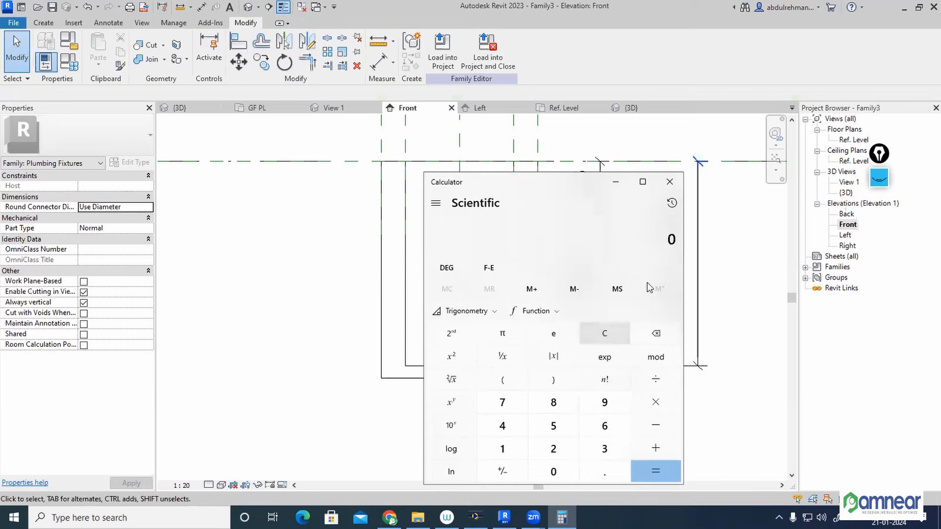
{"action": "left_click", "coordinate": [615, 181]}
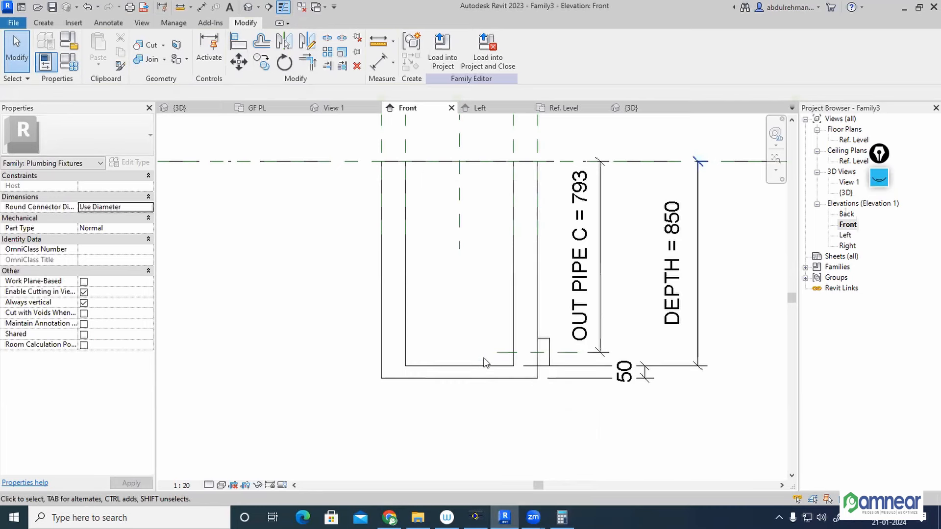
Draw a horizontal reference plane across the chamber's left wall, about 92 mm above the inner floor.
{"action": "left_click", "coordinate": [43, 23]}
{"action": "left_click", "coordinate": [668, 58]}
{"action": "left_click", "coordinate": [417, 343]}
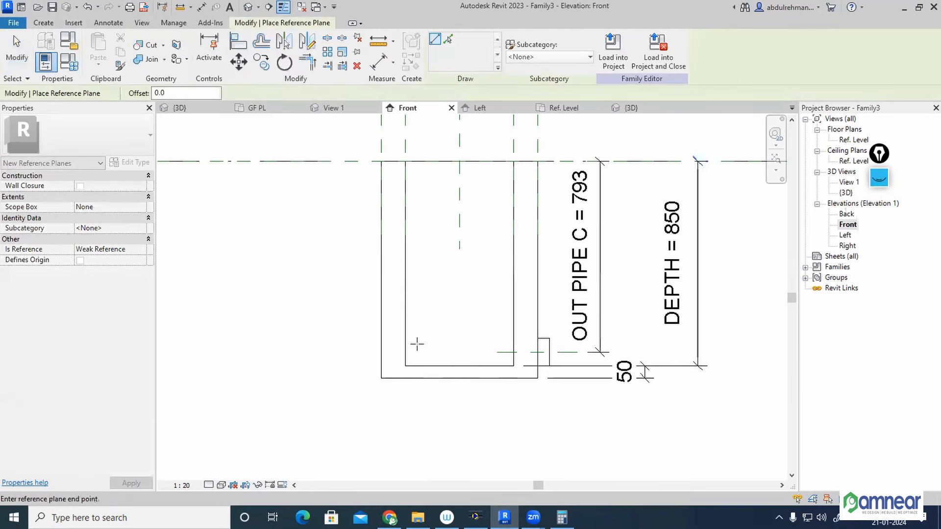
{"action": "left_click", "coordinate": [344, 343]}
{"action": "key", "text": "Escape"}
{"action": "key", "text": "Escape"}
Select the new reference plane and open its distance from the chamber's inner floor for editing.
{"action": "scroll", "coordinate": [405, 375], "scroll_direction": "up", "scroll_amount": 3}
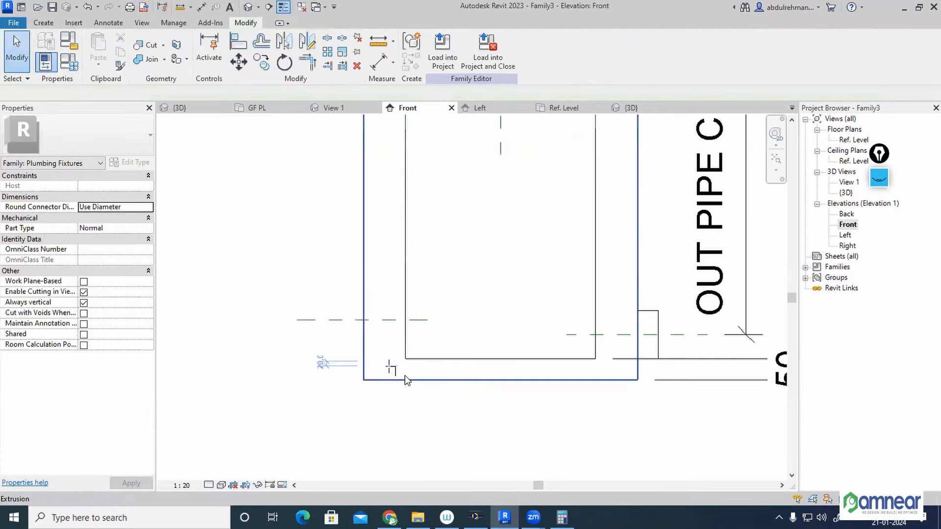
{"action": "left_click", "coordinate": [420, 321]}
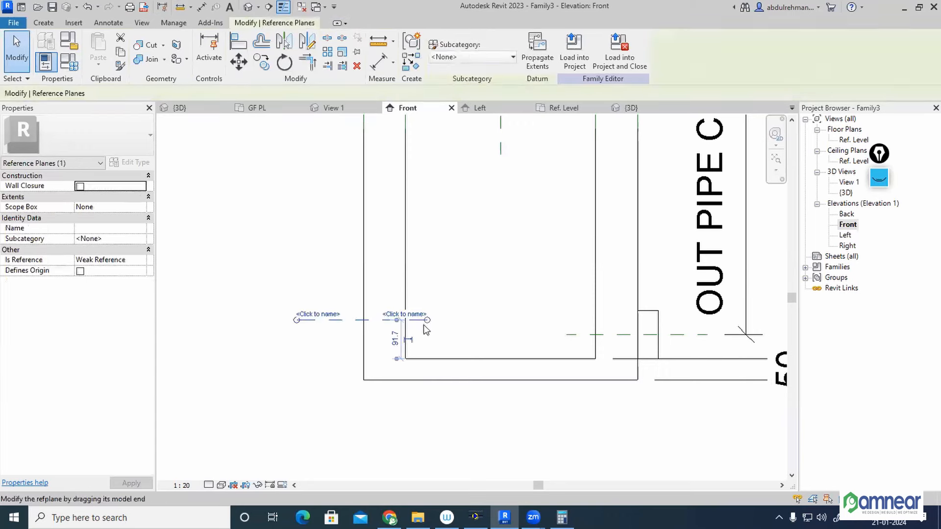
{"action": "scroll", "coordinate": [399, 351], "scroll_direction": "up", "scroll_amount": 2}
{"action": "left_click", "coordinate": [394, 333]}
Switch to Calculator, add 25 to 57.15, and return to the family.
{"action": "left_click", "coordinate": [562, 517]}
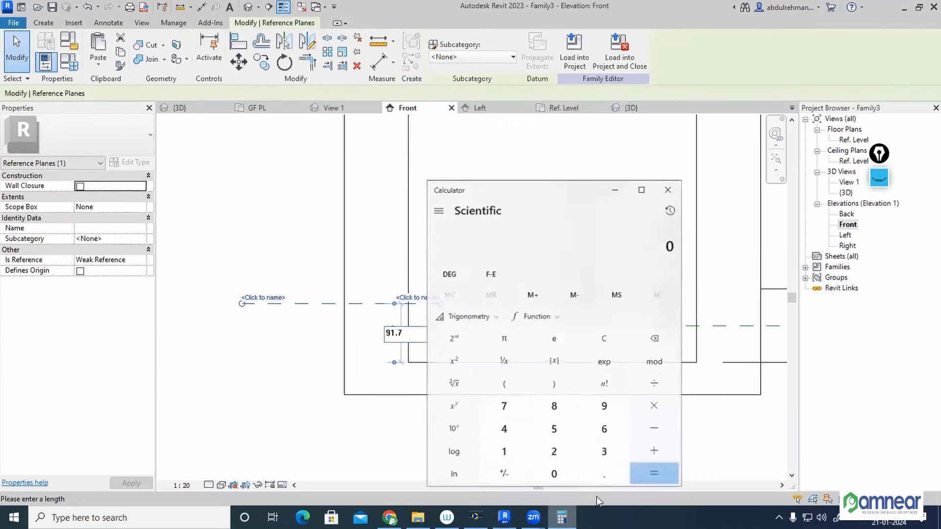
{"action": "left_click_drag", "start_coordinate": [534, 181], "coordinate": [638, 174]}
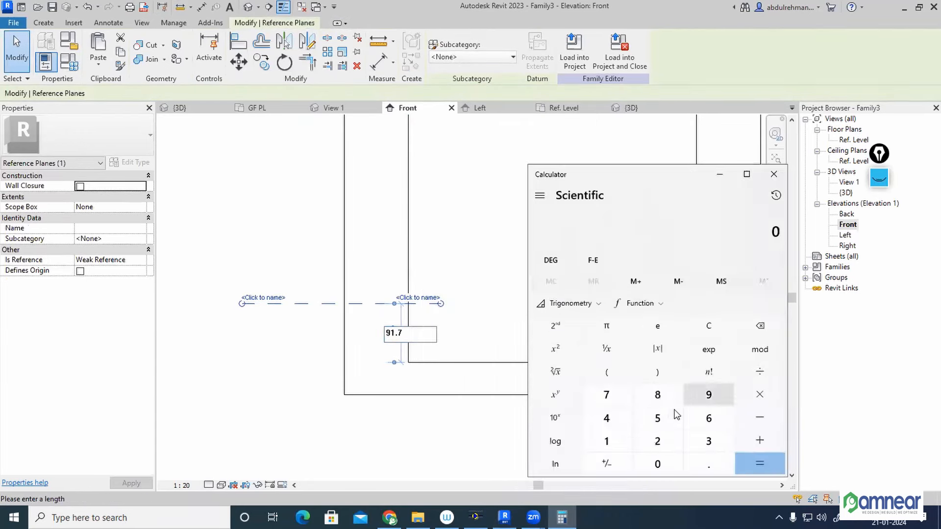
{"action": "left_click", "coordinate": [659, 420]}
{"action": "left_click", "coordinate": [606, 396]}
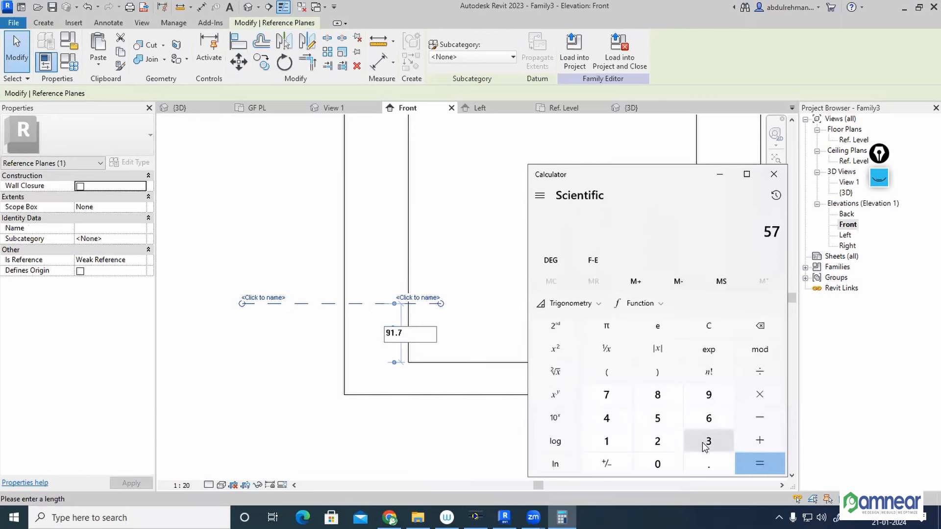
{"action": "left_click", "coordinate": [708, 463]}
{"action": "left_click", "coordinate": [606, 441]}
{"action": "left_click", "coordinate": [658, 418]}
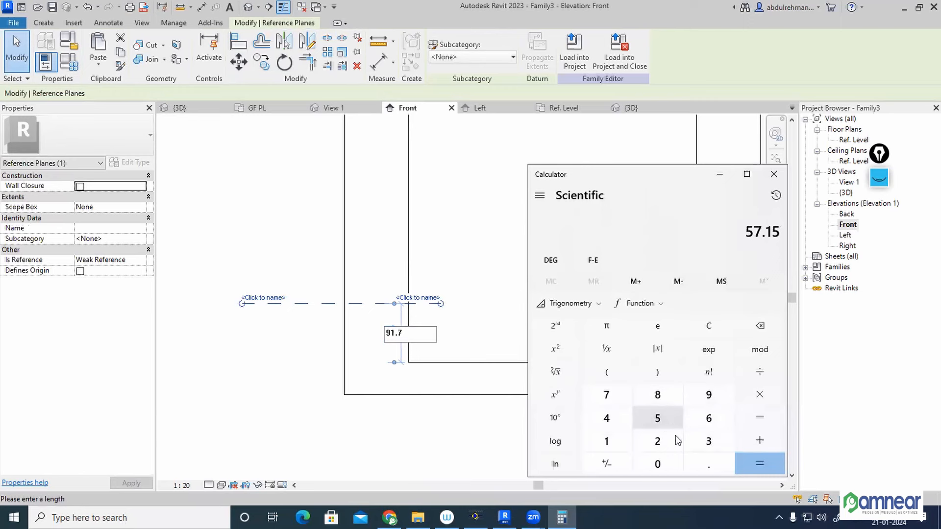
{"action": "left_click", "coordinate": [762, 442]}
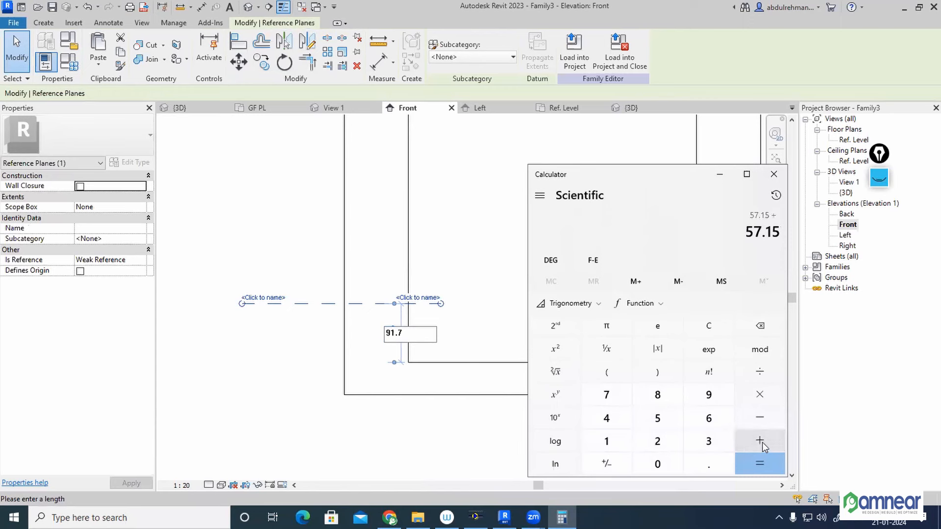
{"action": "left_click", "coordinate": [664, 439]}
{"action": "left_click", "coordinate": [658, 418]}
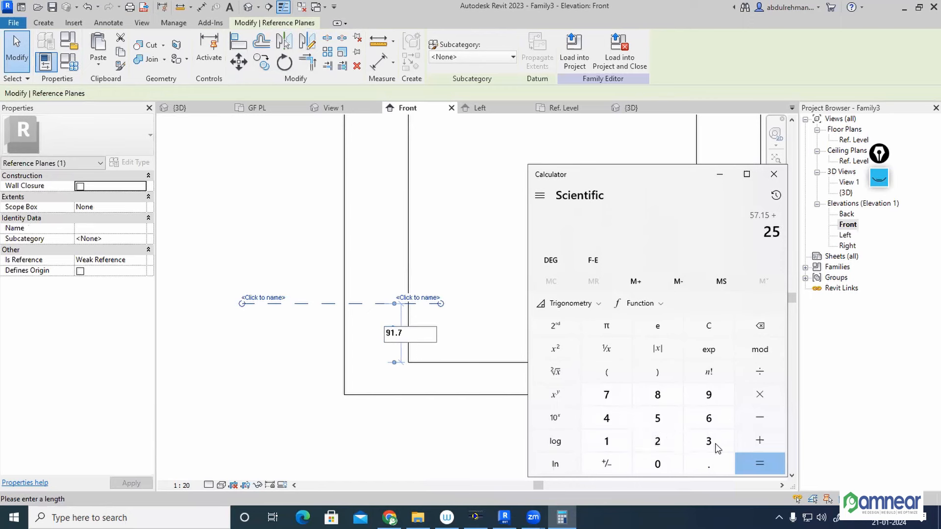
{"action": "left_click", "coordinate": [755, 462]}
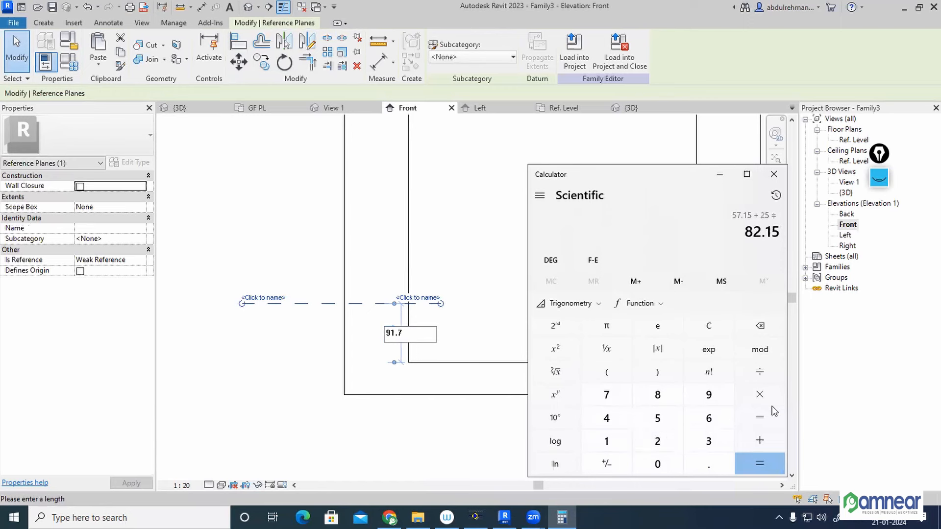
{"action": "left_click", "coordinate": [719, 179]}
Set the new reference plane's distance above the chamber's inner floor to 82.15 mm.
{"action": "left_click_drag", "start_coordinate": [411, 336], "coordinate": [374, 336]}
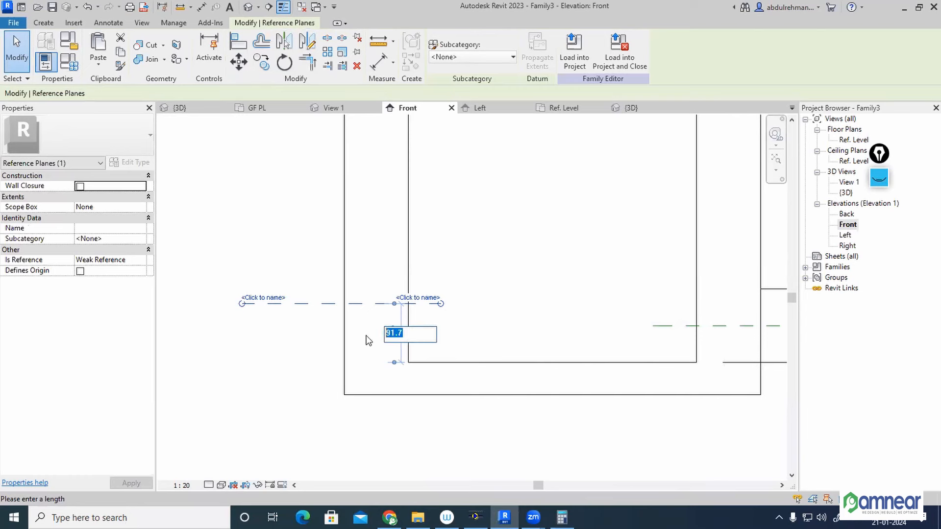
{"action": "type", "text": "82.15"}
{"action": "key", "text": "Return"}
{"action": "left_click", "coordinate": [469, 260]}
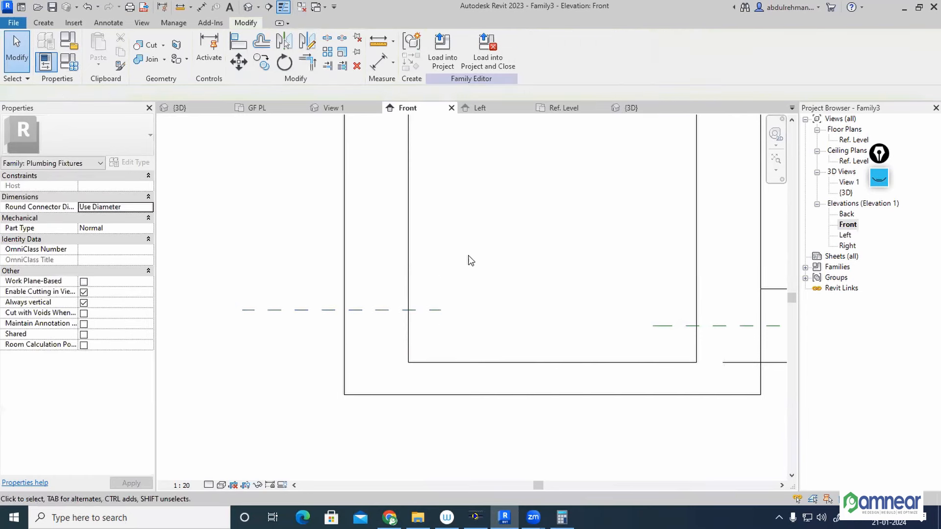
Add an aligned dimension between the left and right pipe reference planes inside the chamber.
{"action": "scroll", "coordinate": [471, 260], "scroll_direction": "down", "scroll_amount": 1}
{"action": "middle_click_drag", "start_coordinate": [540, 310], "coordinate": [456, 330]}
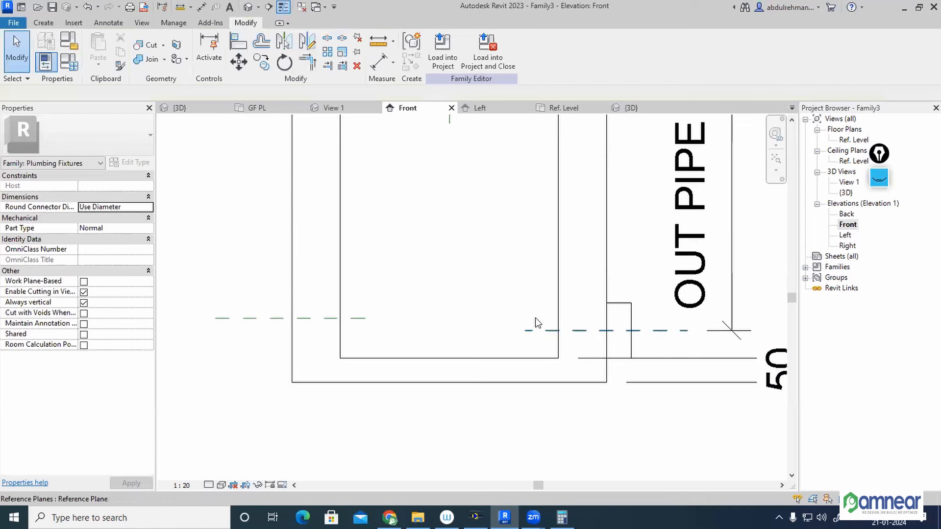
{"action": "left_click", "coordinate": [201, 7]}
{"action": "left_click", "coordinate": [369, 318]}
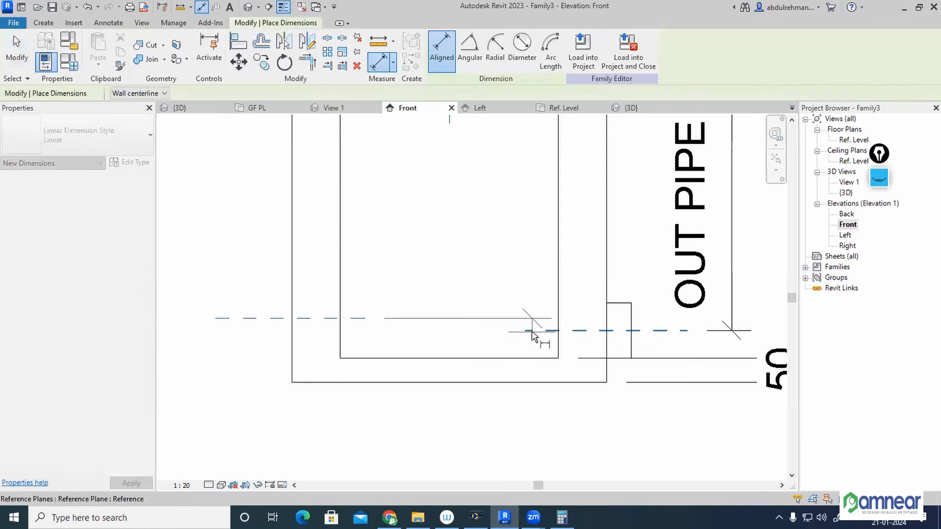
{"action": "left_click", "coordinate": [534, 330]}
{"action": "left_click", "coordinate": [516, 343]}
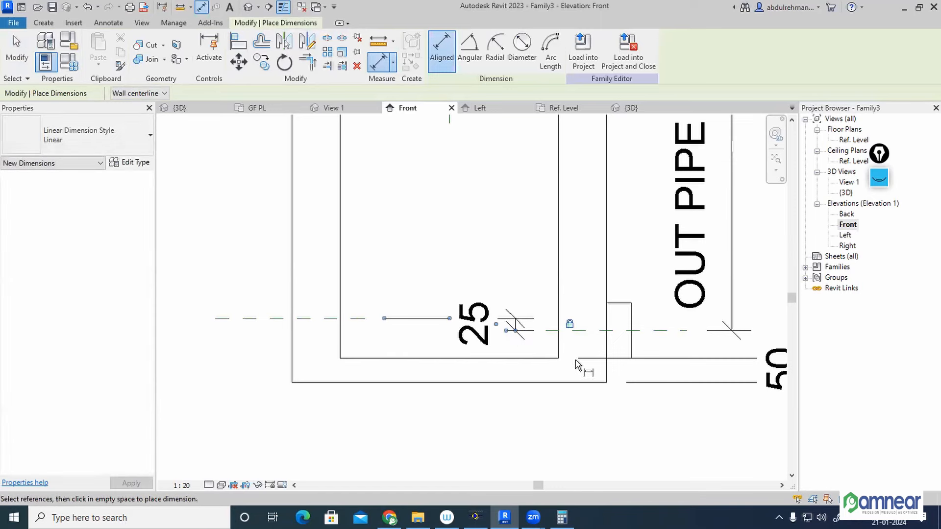
{"action": "scroll", "coordinate": [580, 398], "scroll_direction": "down", "scroll_amount": 2}
{"action": "key", "text": "Escape"}
{"action": "key", "text": "Escape"}
{"action": "scroll", "coordinate": [596, 250], "scroll_direction": "down", "scroll_amount": 2}
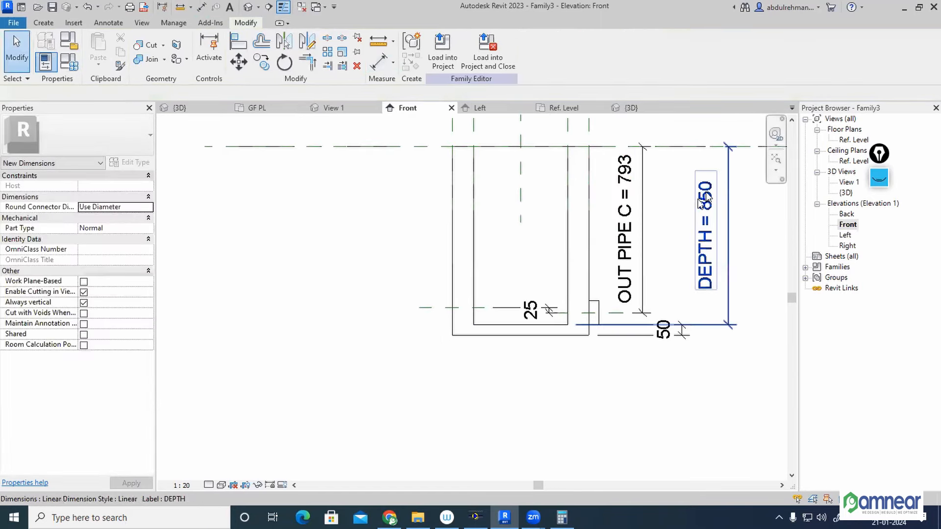
{"action": "left_click", "coordinate": [711, 216]}
{"action": "left_click", "coordinate": [509, 389]}
{"action": "scroll", "coordinate": [395, 311], "scroll_direction": "up", "scroll_amount": 4}
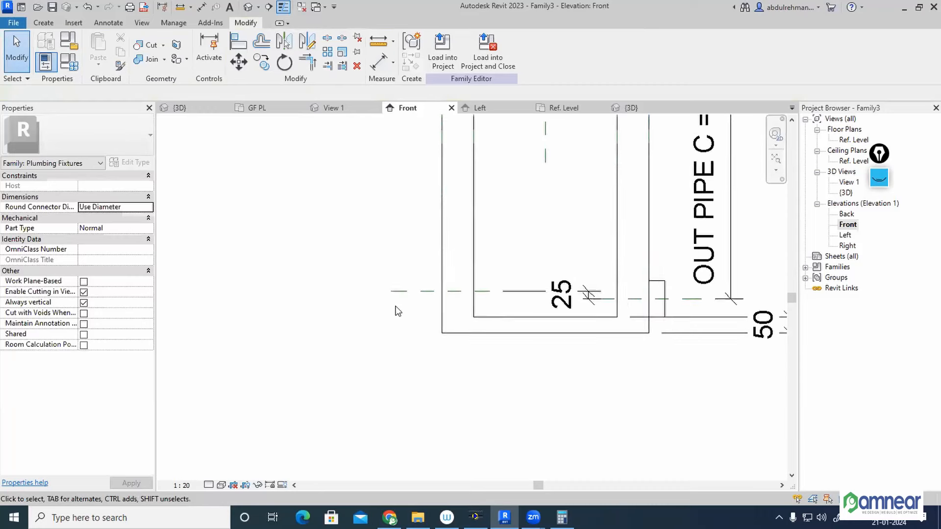
{"action": "scroll", "coordinate": [440, 296], "scroll_direction": "down", "scroll_amount": 1}
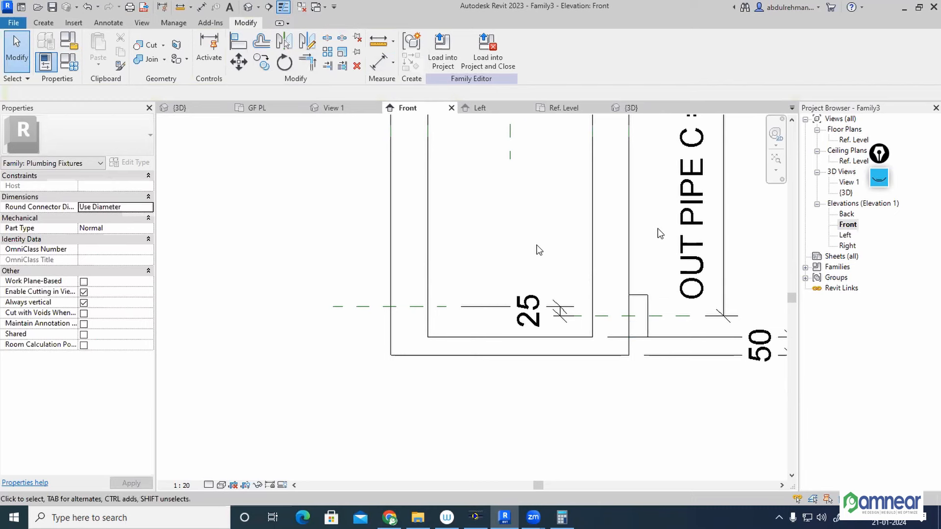
Start a Revolve and draw a 40 mm axis line along the left pipe reference plane, within the chamber's left wall.
{"action": "left_click", "coordinate": [43, 23]}
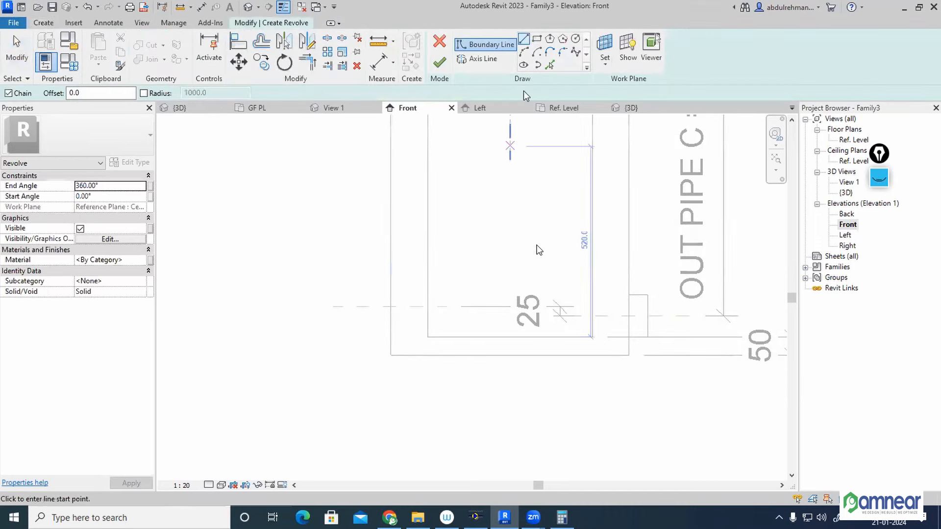
{"action": "left_click", "coordinate": [474, 57]}
{"action": "left_click", "coordinate": [405, 306]}
{"action": "left_click", "coordinate": [420, 307]}
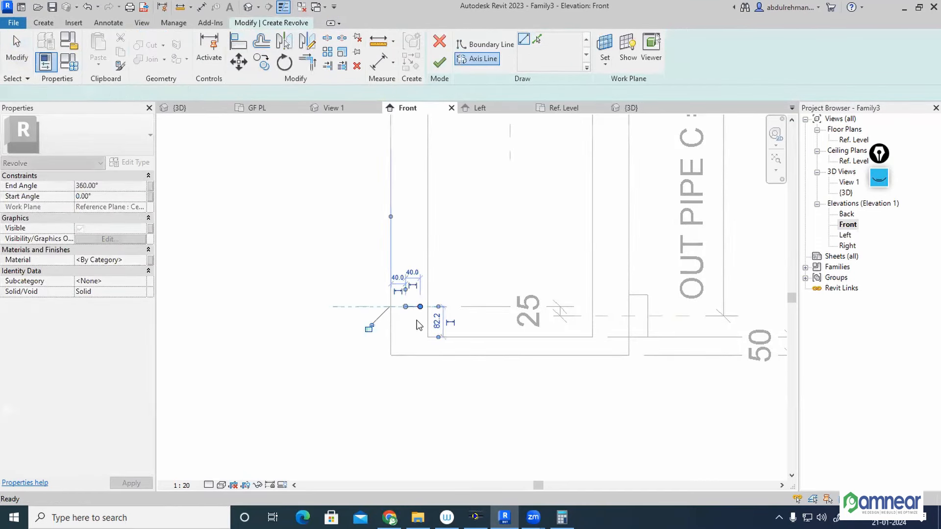
Sketch a 50 by 57.15 mm rectangular boundary outward from the left wall, below the pipe reference plane, and finish the revolve.
{"action": "left_click", "coordinate": [524, 40]}
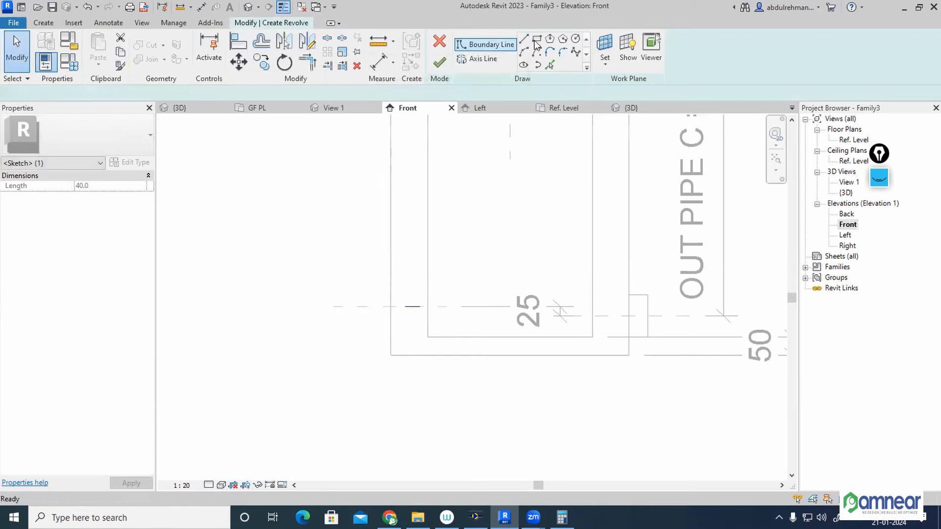
{"action": "scroll", "coordinate": [384, 319], "scroll_direction": "up", "scroll_amount": 3}
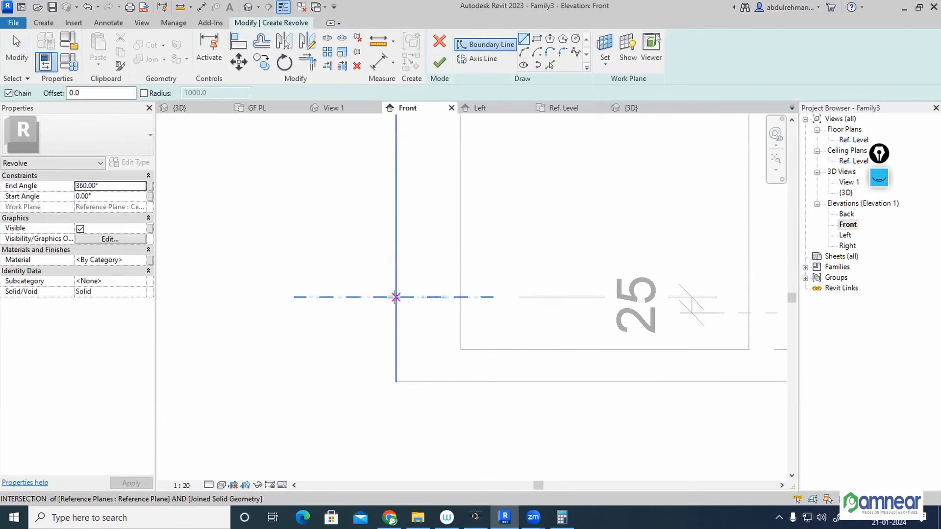
{"action": "left_click", "coordinate": [396, 297]}
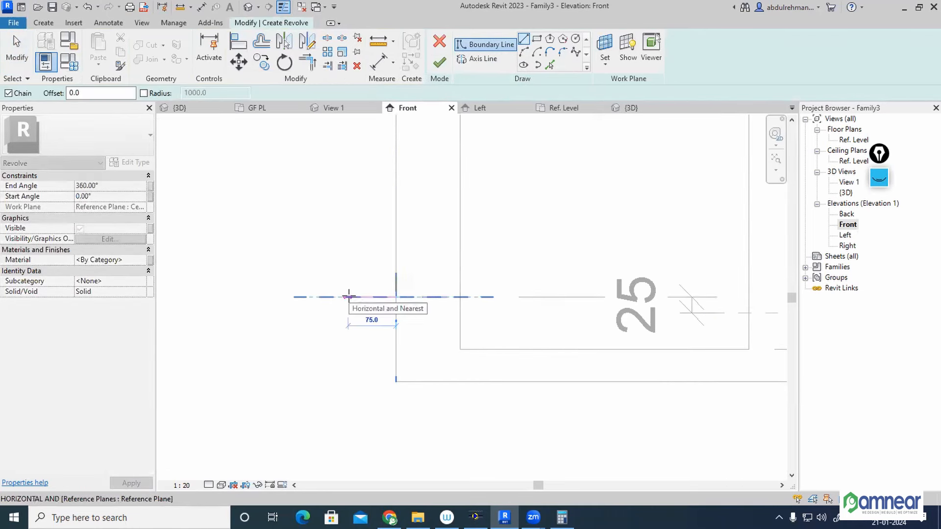
{"action": "type", "text": "50"}
{"action": "key", "text": "Return"}
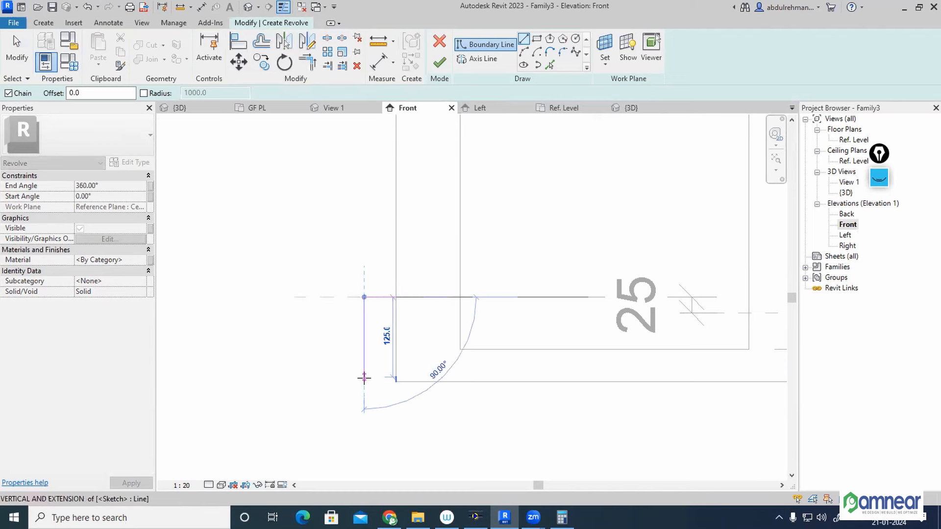
{"action": "type", "text": "57.1"}
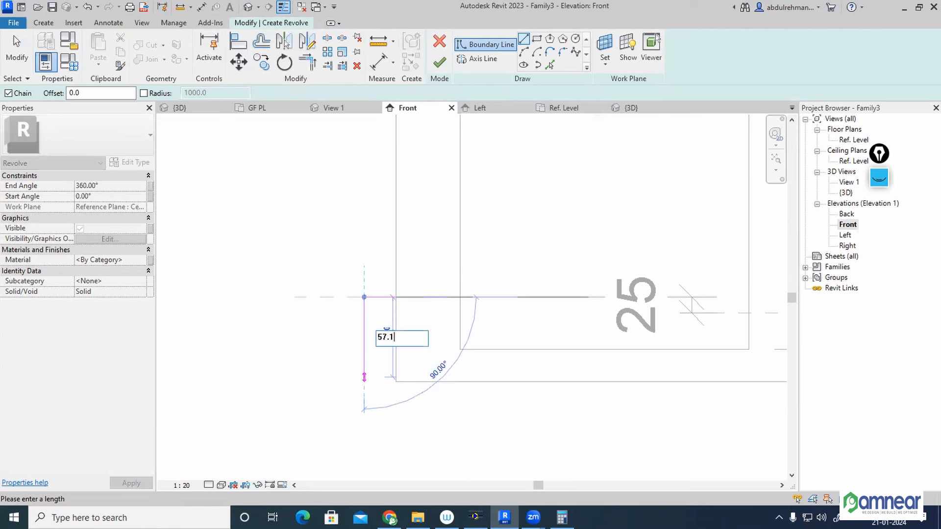
{"action": "type", "text": "5"}
{"action": "key", "text": "Return"}
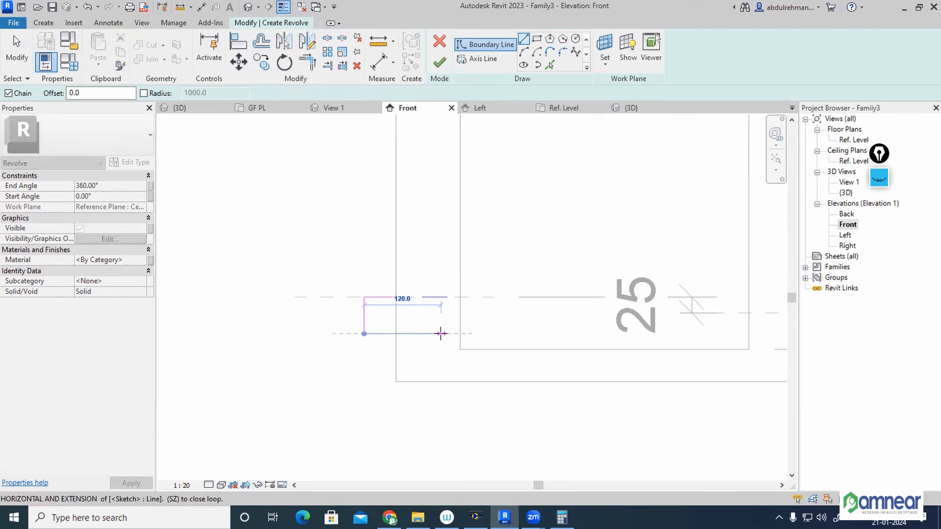
{"action": "type", "text": "50"}
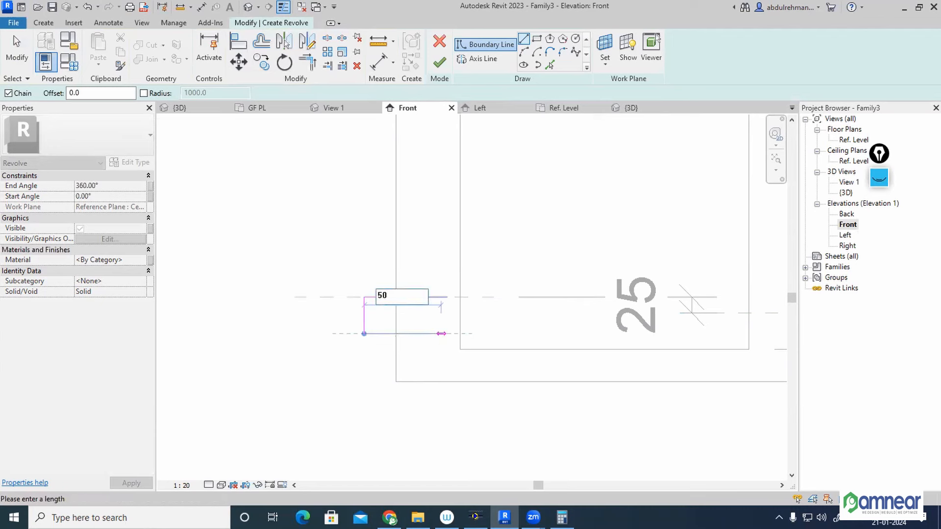
{"action": "key", "text": "Return"}
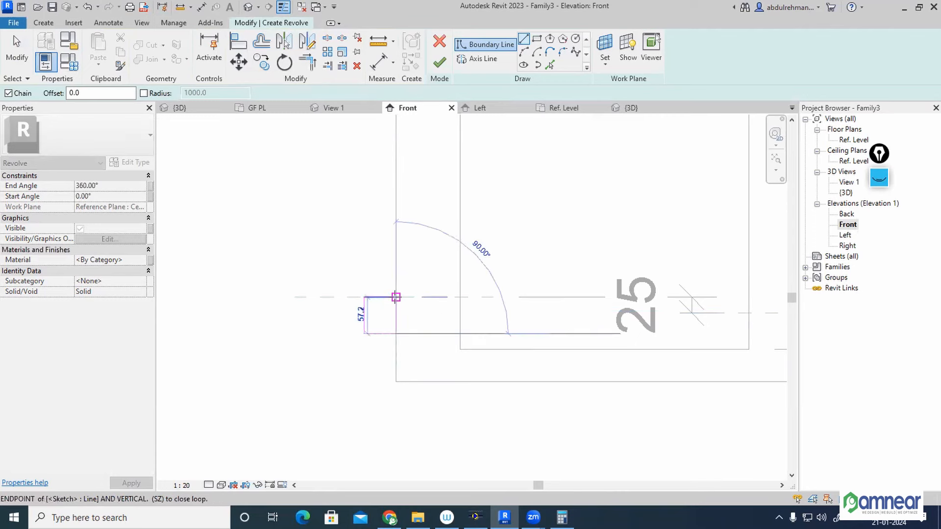
{"action": "left_click", "coordinate": [396, 297]}
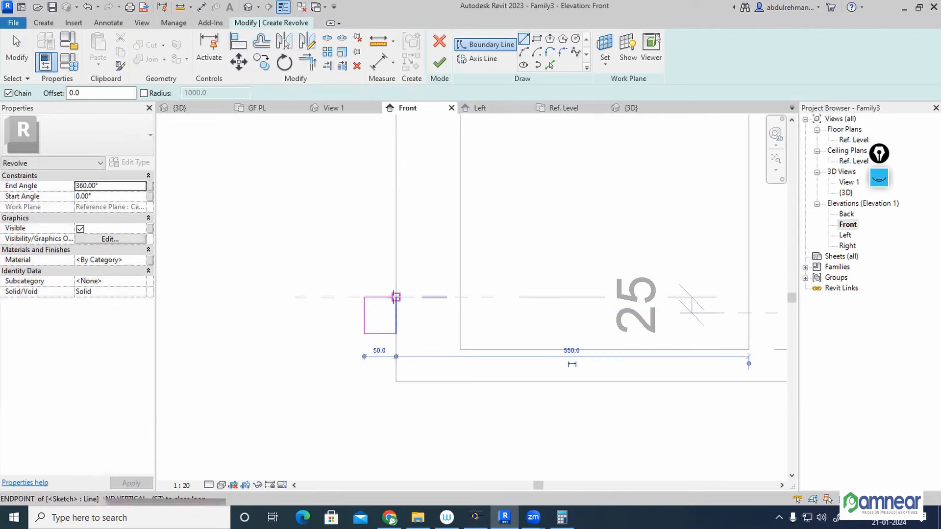
{"action": "left_click", "coordinate": [439, 62]}
{"action": "left_click", "coordinate": [481, 316]}
Inspect the pipe stubs on both sides of the chamber in elevation and in the 3D view.
{"action": "scroll", "coordinate": [481, 316], "scroll_direction": "down", "scroll_amount": 3}
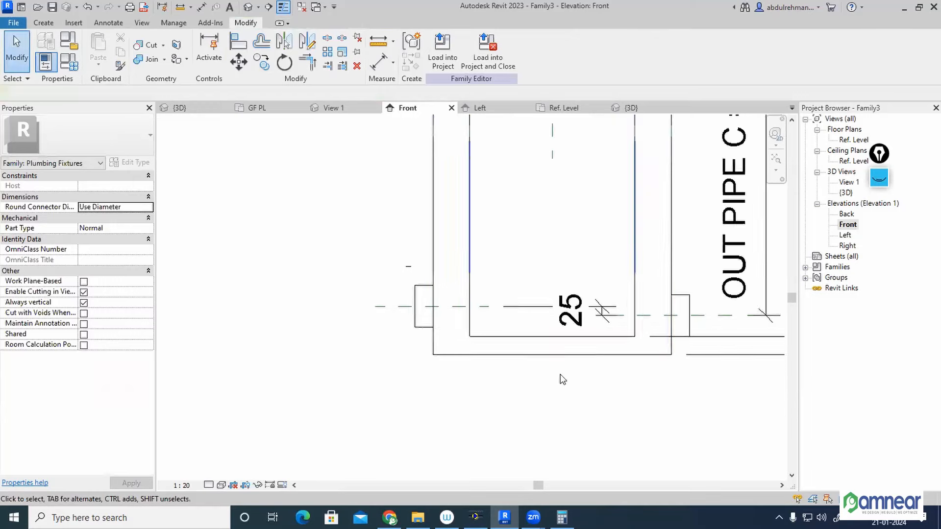
{"action": "middle_click_drag", "start_coordinate": [560, 378], "coordinate": [475, 401]}
{"action": "scroll", "coordinate": [475, 401], "scroll_direction": "down", "scroll_amount": 2}
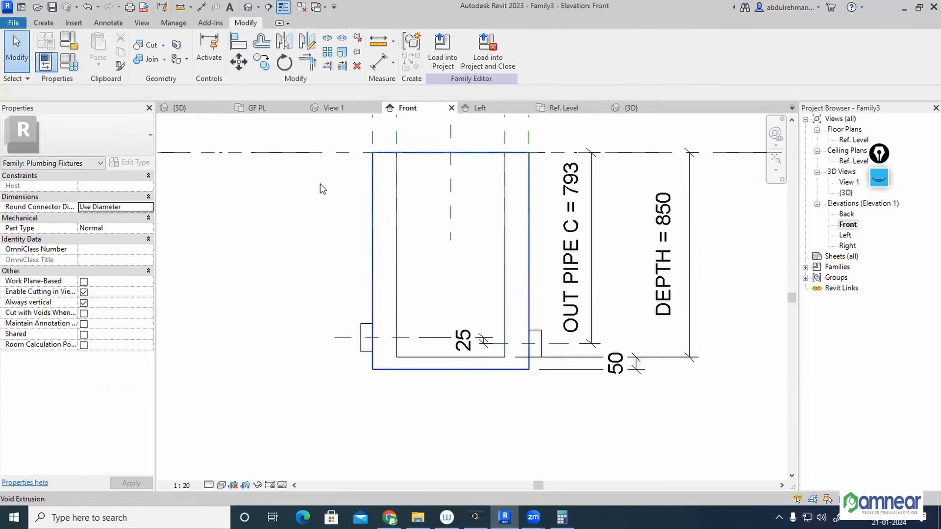
{"action": "left_click", "coordinate": [248, 7]}
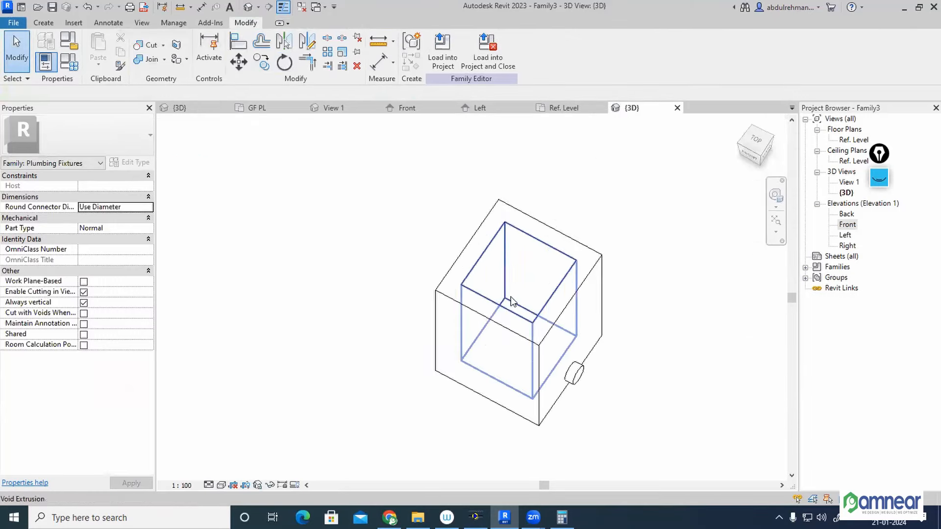
{"action": "scroll", "coordinate": [566, 380], "scroll_direction": "down", "scroll_amount": 3}
{"action": "middle_click_drag", "start_coordinate": [567, 380], "coordinate": [648, 222], "text": "shift"}
Return to the Front elevation and set the chamber's DEPTH dimension to 950.
{"action": "double_click", "coordinate": [847, 224]}
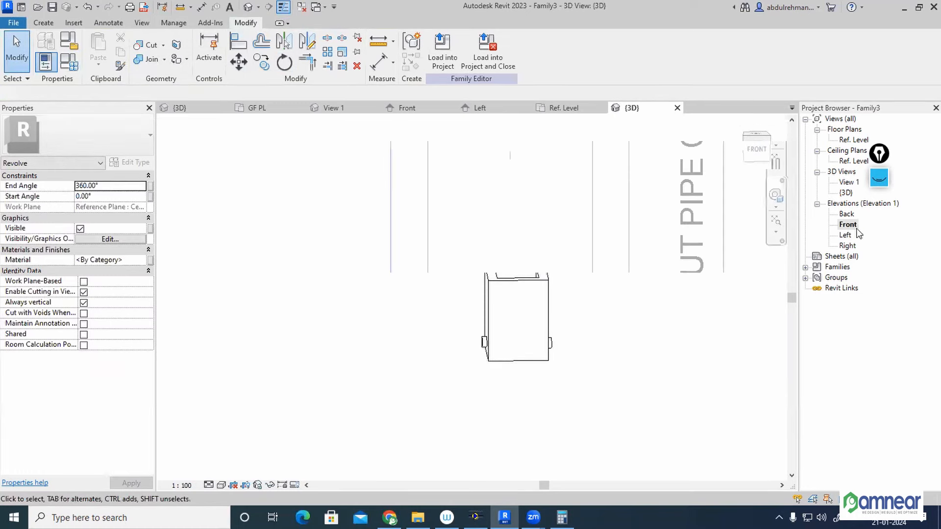
{"action": "double_click", "coordinate": [847, 224]}
{"action": "left_click", "coordinate": [667, 225]}
{"action": "key", "text": "Escape"}
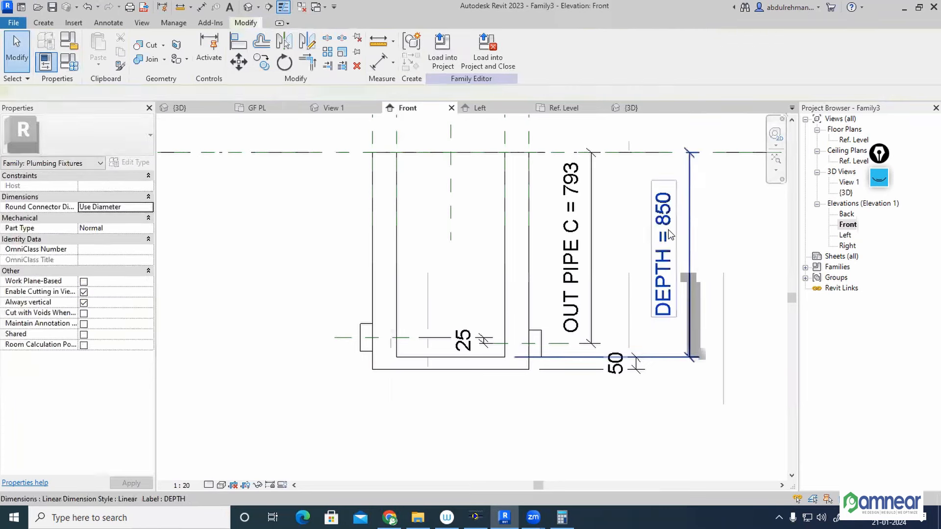
{"action": "left_click", "coordinate": [671, 226]}
{"action": "left_click", "coordinate": [669, 245]}
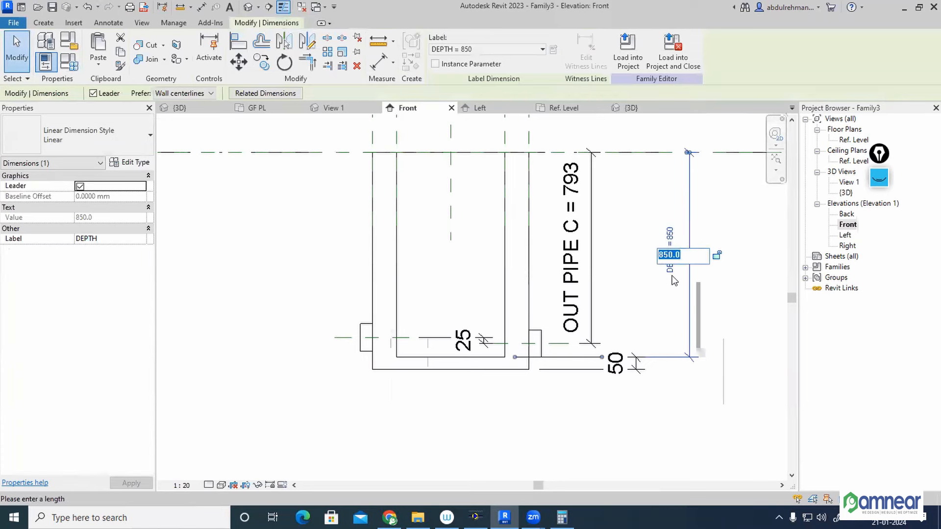
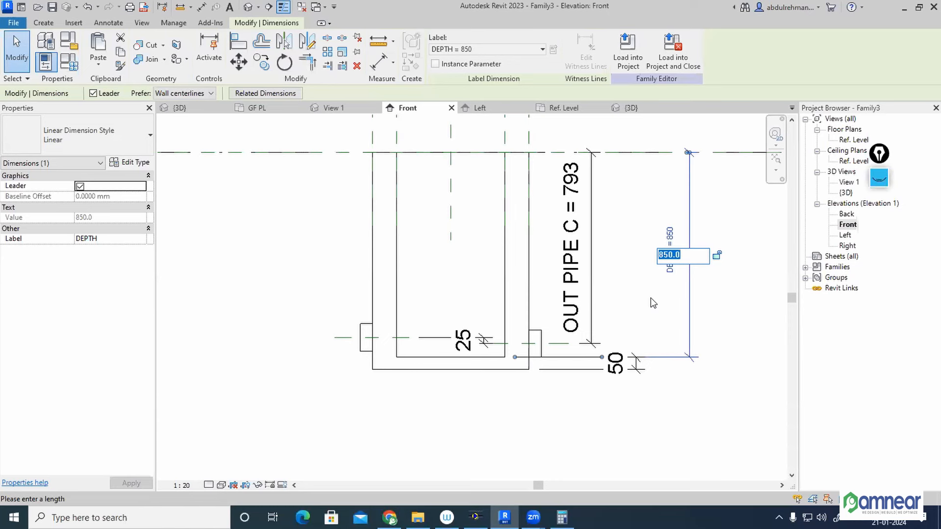
{"action": "type", "text": "950"}
{"action": "key", "text": "Return"}
{"action": "left_click", "coordinate": [498, 453]}
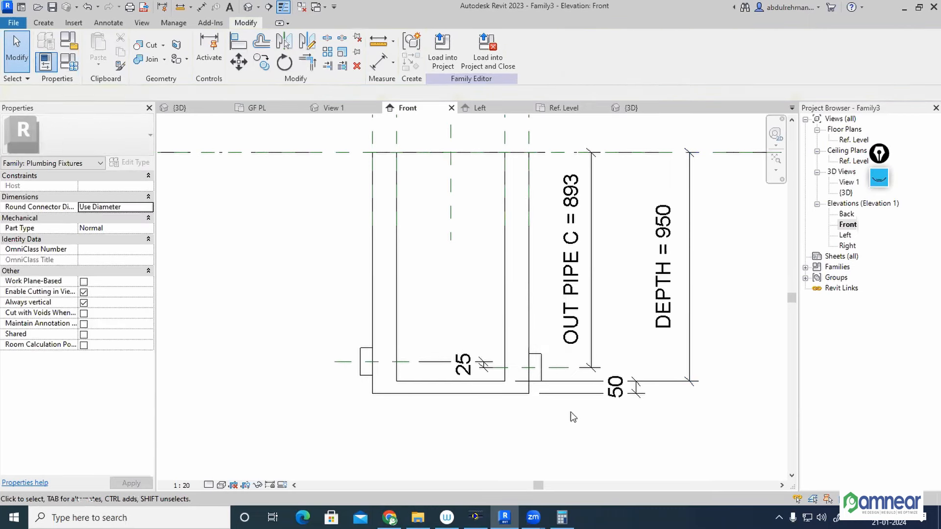
Place a Hydronic Supply pipe connector on the left pipe stub in the 3D view, picking the stub's outer face as its work plane.
{"action": "left_click", "coordinate": [49, 23]}
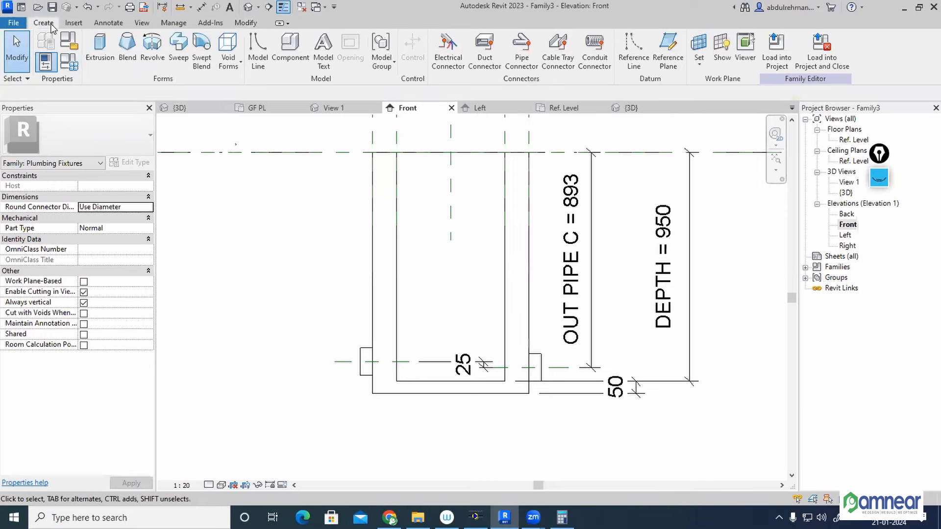
{"action": "left_click", "coordinate": [521, 64]}
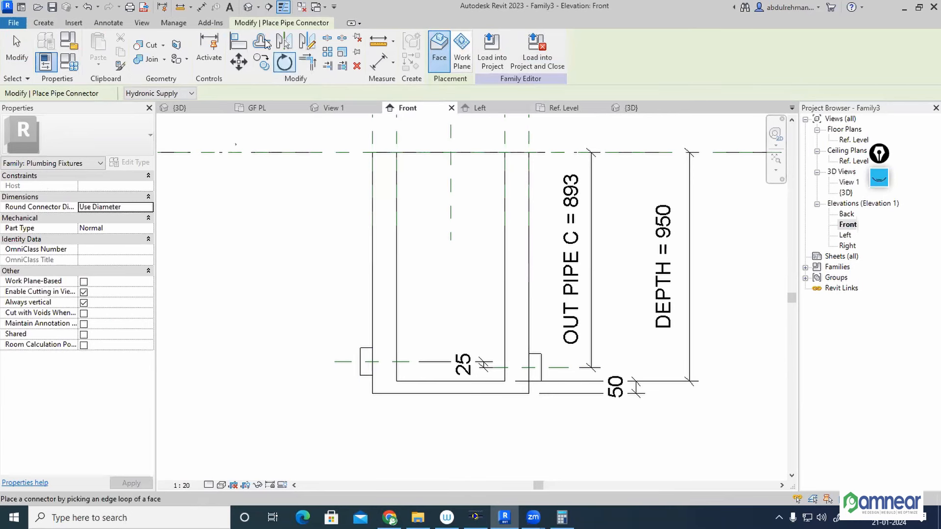
{"action": "left_click", "coordinate": [248, 7]}
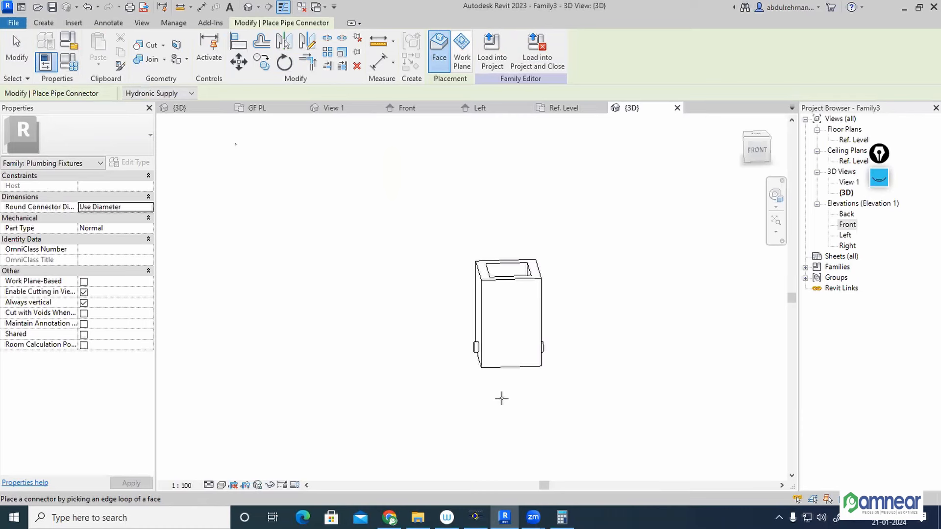
{"action": "middle_click_drag", "start_coordinate": [445, 353], "coordinate": [469, 363], "text": "shift"}
{"action": "scroll", "coordinate": [469, 362], "scroll_direction": "up", "scroll_amount": 4}
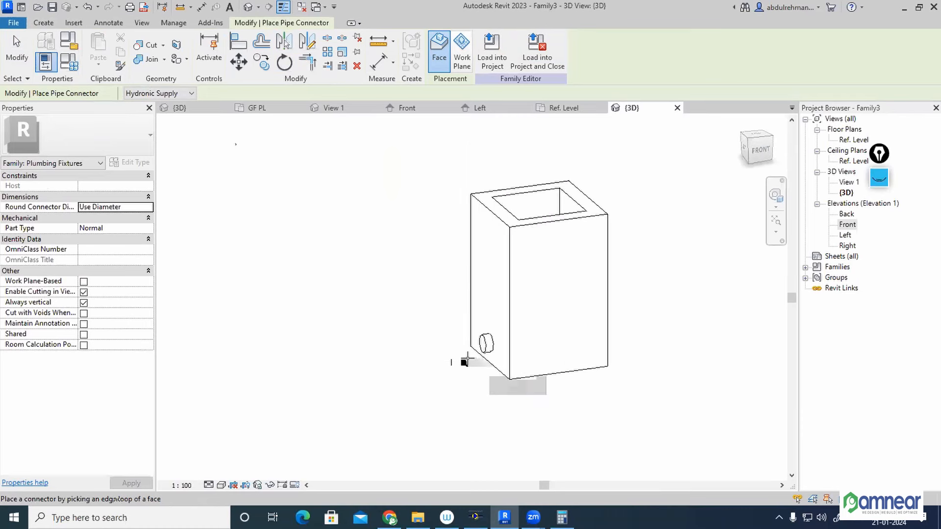
{"action": "left_click", "coordinate": [461, 51]}
{"action": "left_click", "coordinate": [152, 282]}
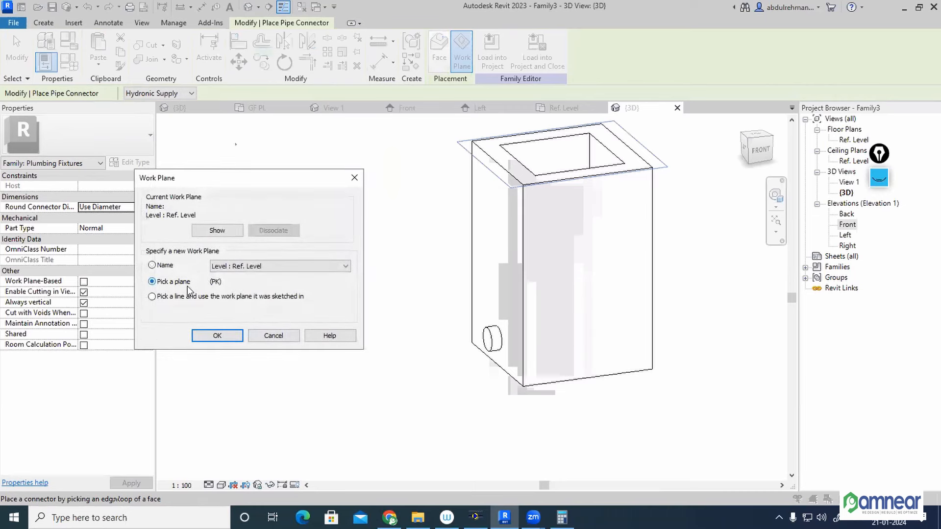
{"action": "left_click", "coordinate": [209, 333]}
{"action": "scroll", "coordinate": [444, 379], "scroll_direction": "down", "scroll_amount": 2}
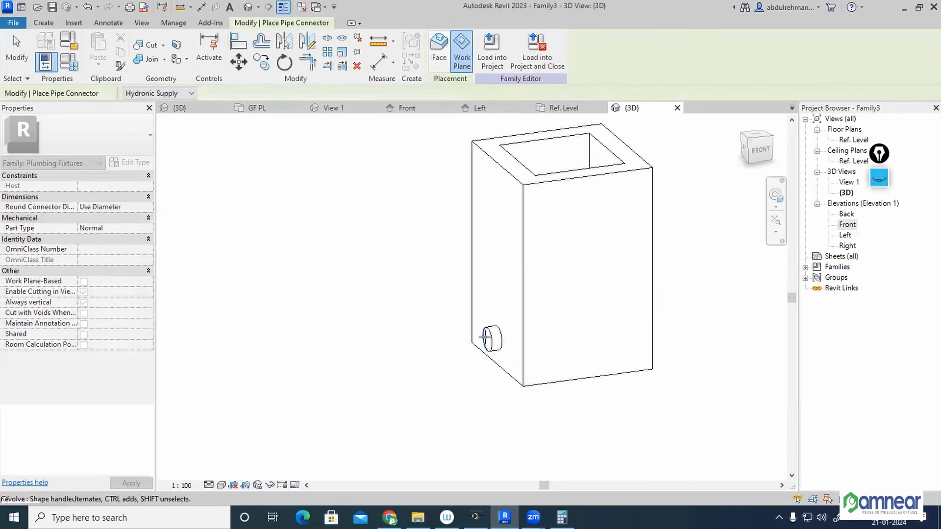
{"action": "left_click", "coordinate": [482, 343]}
{"action": "scroll", "coordinate": [465, 367], "scroll_direction": "down", "scroll_amount": 2}
{"action": "left_click", "coordinate": [521, 405]}
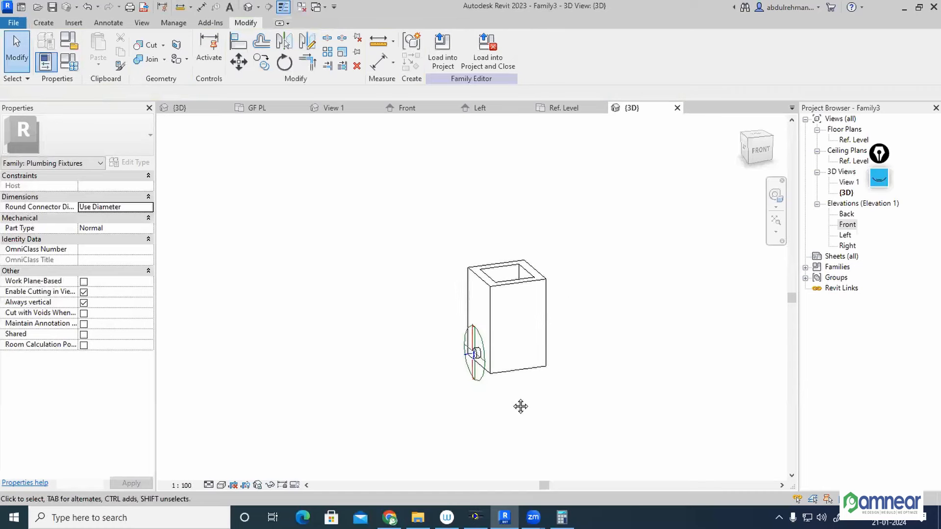
Place a Hydronic Supply pipe connector on the right pipe stub, picking the stub's outer face as its work plane.
{"action": "middle_click_drag", "start_coordinate": [521, 406], "coordinate": [547, 375], "text": "shift"}
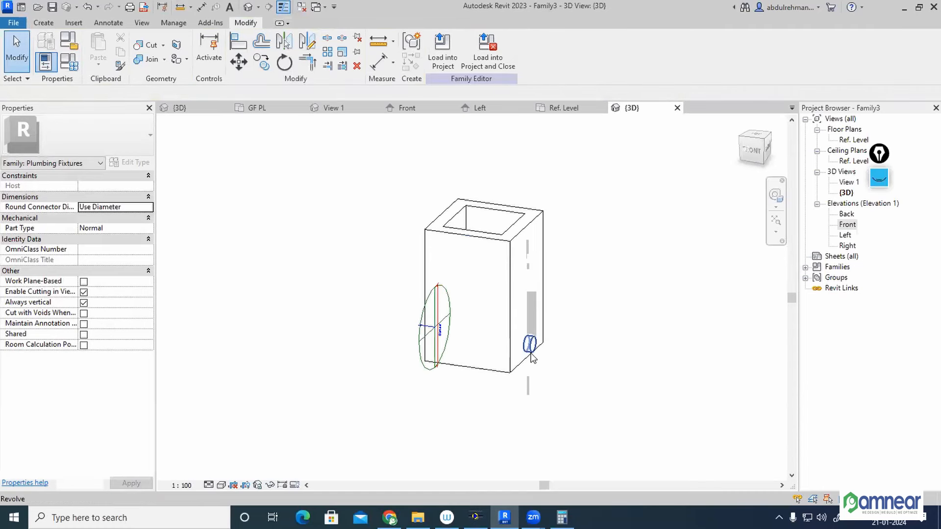
{"action": "left_click", "coordinate": [45, 23]}
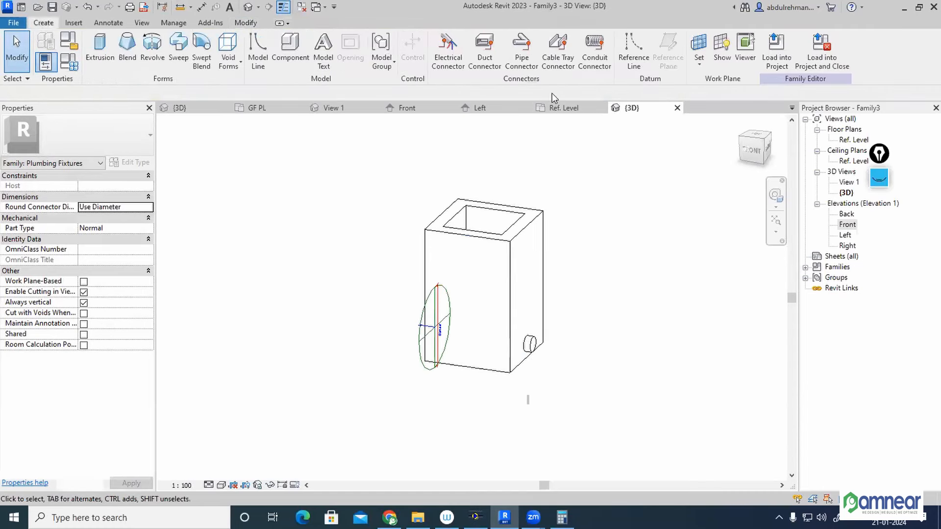
{"action": "left_click", "coordinate": [522, 48]}
{"action": "left_click", "coordinate": [462, 61]}
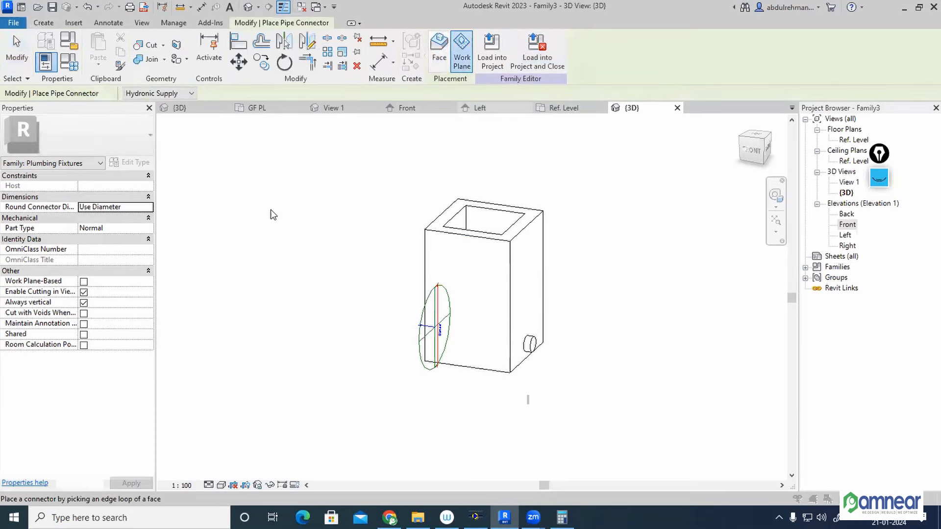
{"action": "left_click", "coordinate": [152, 282]}
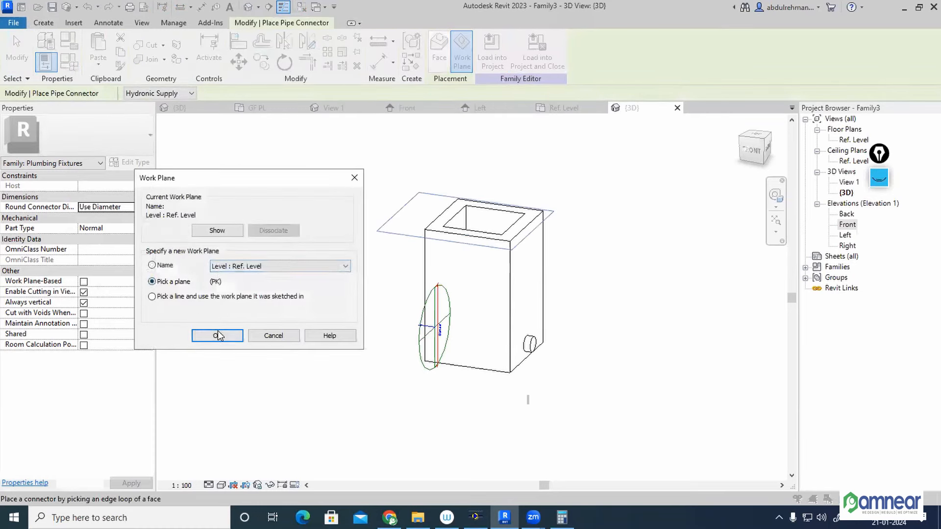
{"action": "left_click", "coordinate": [217, 336]}
{"action": "left_click", "coordinate": [530, 344]}
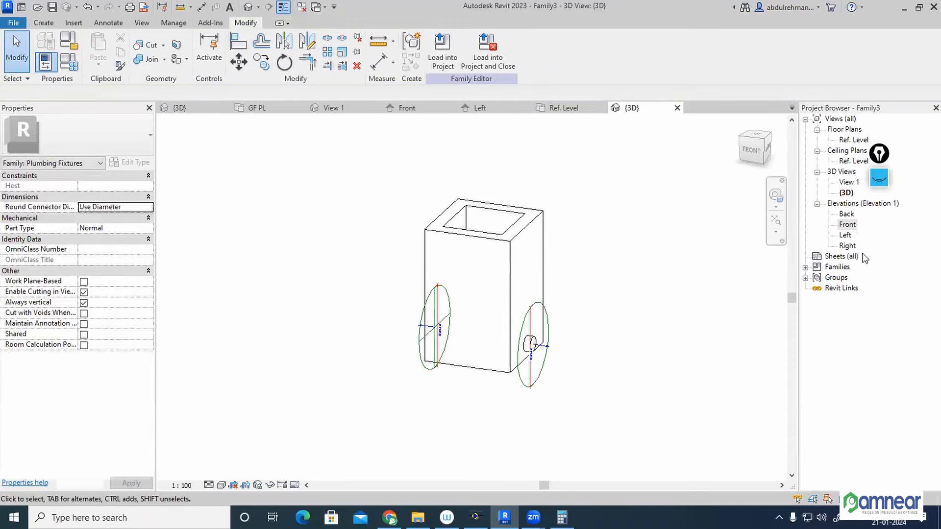
Open the Front elevation and set the left pipe connector's diameter to 100.
{"action": "double_click", "coordinate": [846, 225]}
{"action": "scroll", "coordinate": [571, 406], "scroll_direction": "up", "scroll_amount": 2}
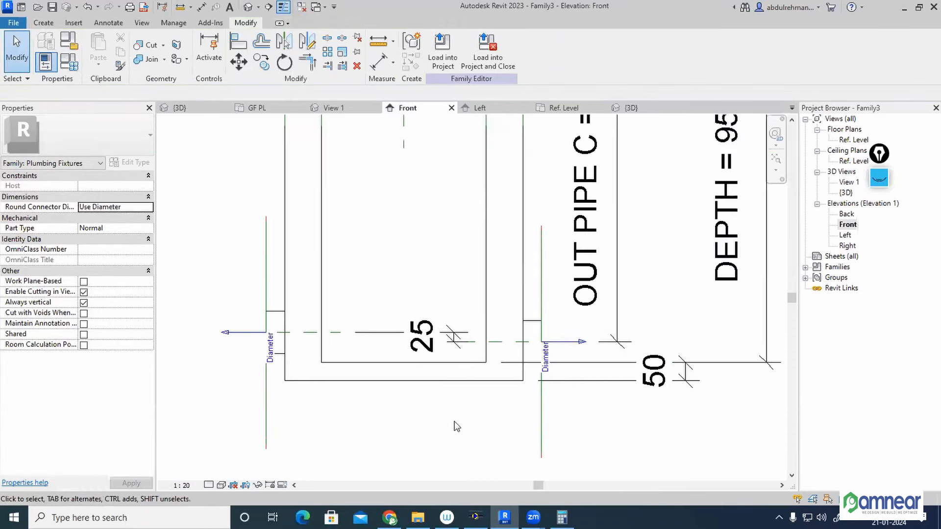
{"action": "left_click", "coordinate": [252, 337]}
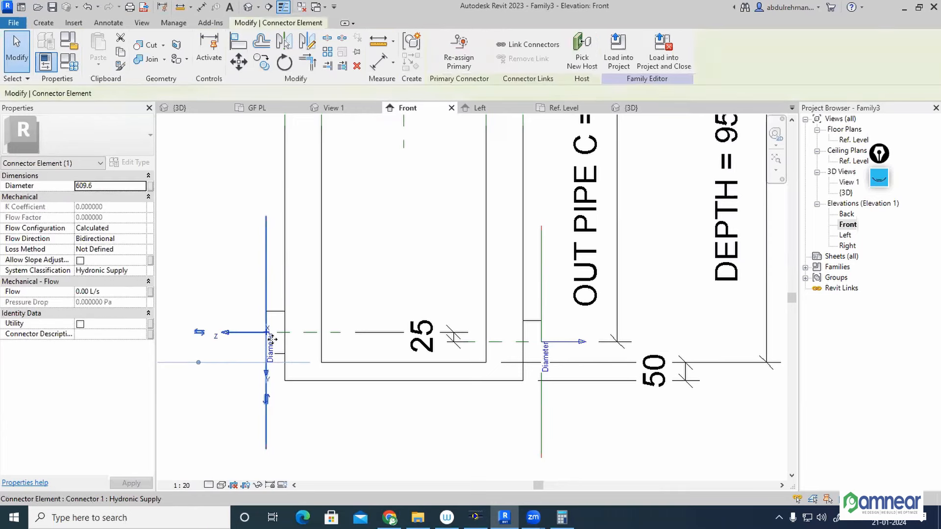
{"action": "left_click", "coordinate": [102, 187]}
{"action": "left_click_drag", "start_coordinate": [102, 187], "coordinate": [46, 192]}
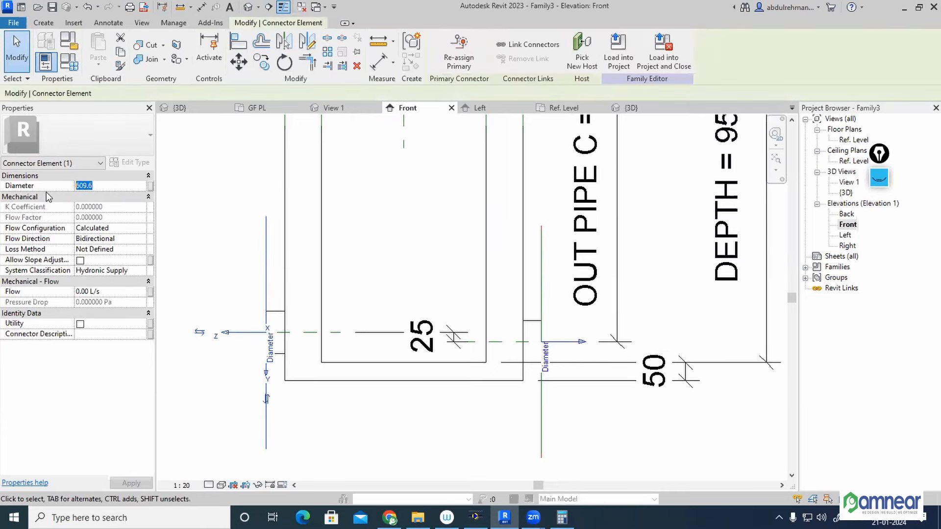
{"action": "type", "text": "100"}
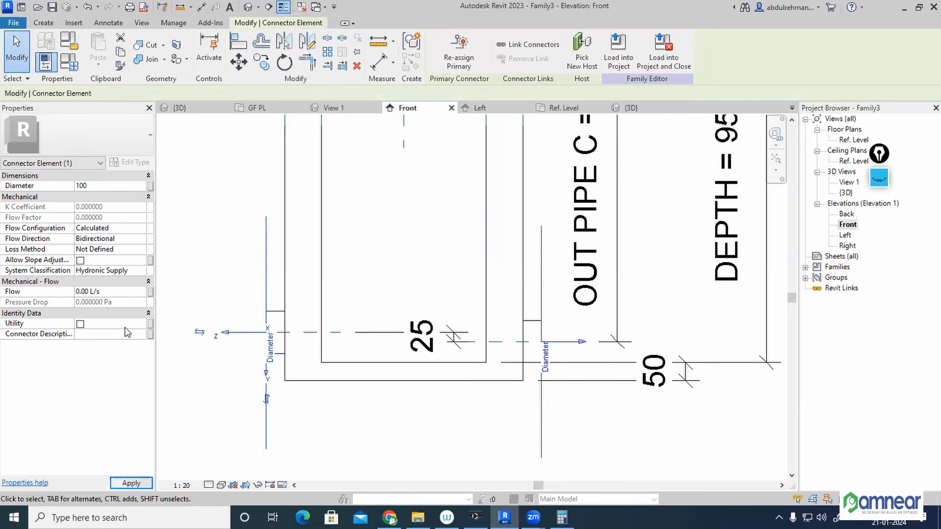
Set the left pipe connector's flow direction to In and its system classification to Sanitary.
{"action": "left_click", "coordinate": [142, 240]}
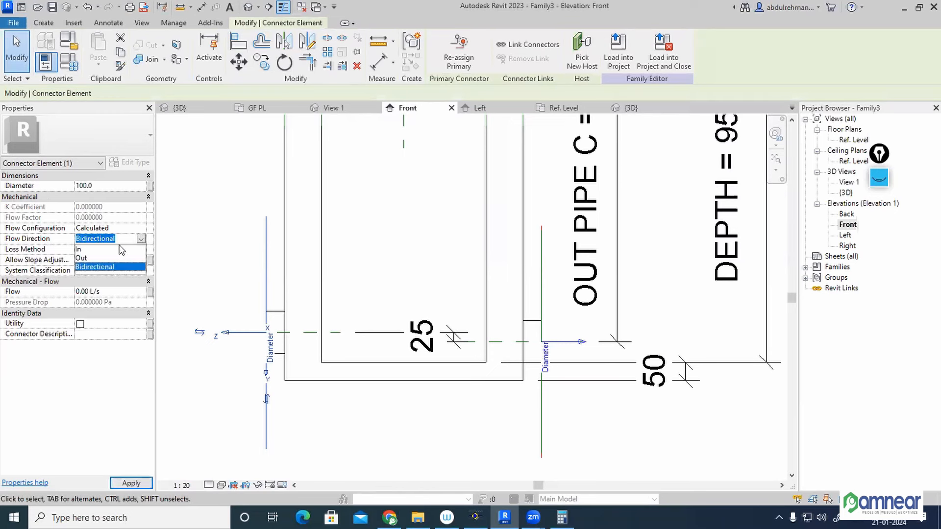
{"action": "left_click", "coordinate": [97, 249]}
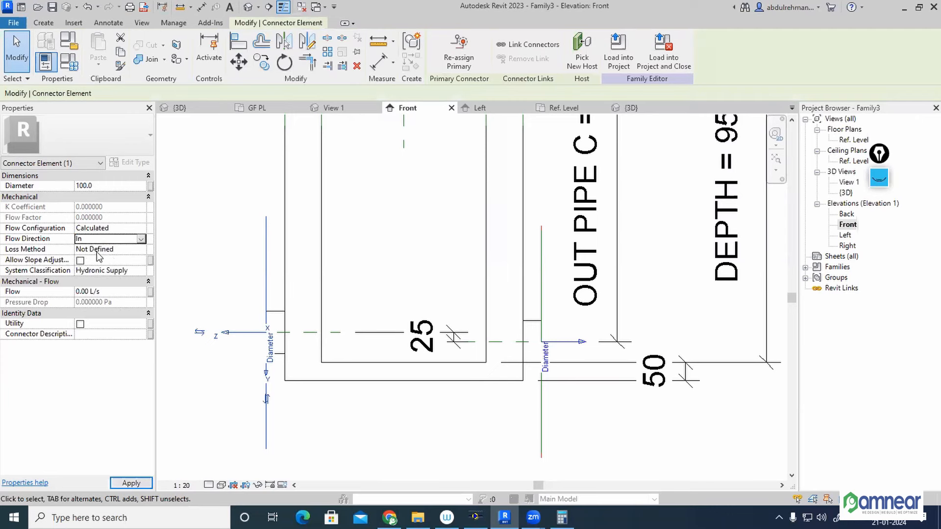
{"action": "left_click", "coordinate": [113, 270]}
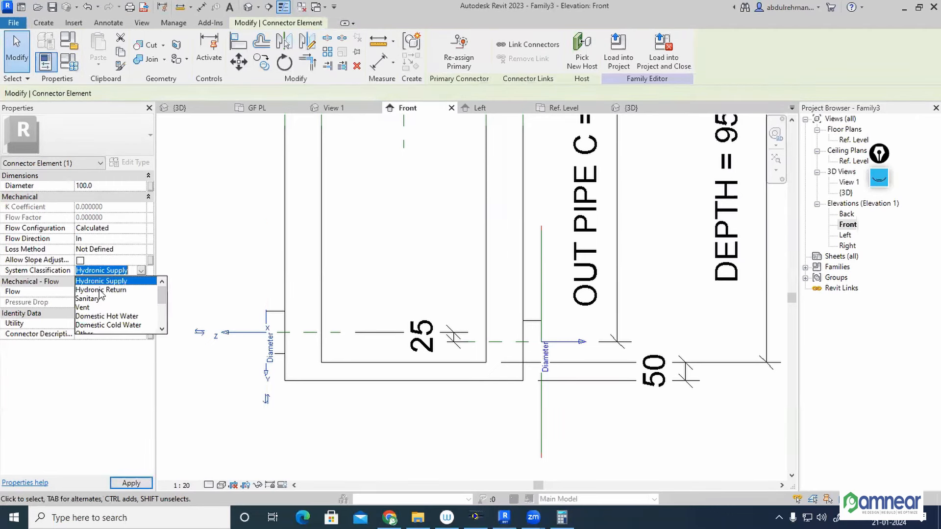
{"action": "left_click", "coordinate": [94, 302]}
{"action": "left_click", "coordinate": [130, 483]}
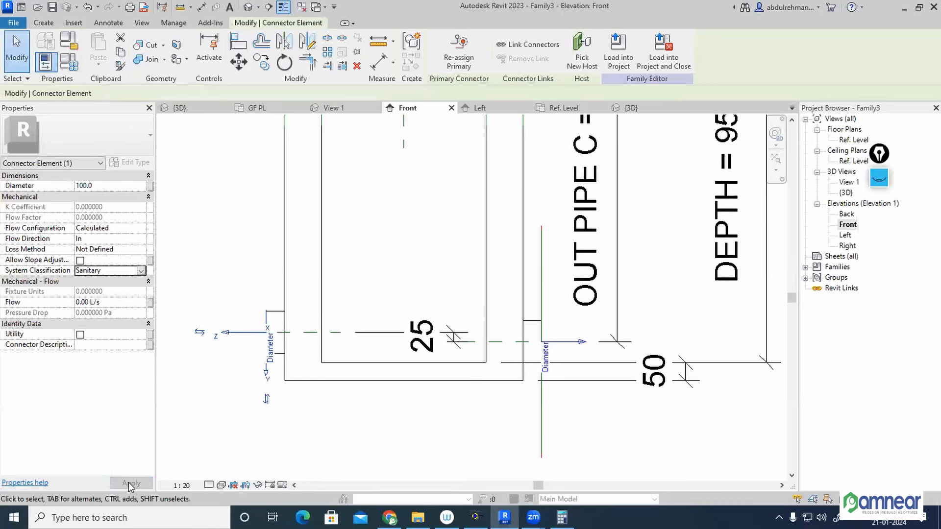
{"action": "left_click", "coordinate": [338, 441]}
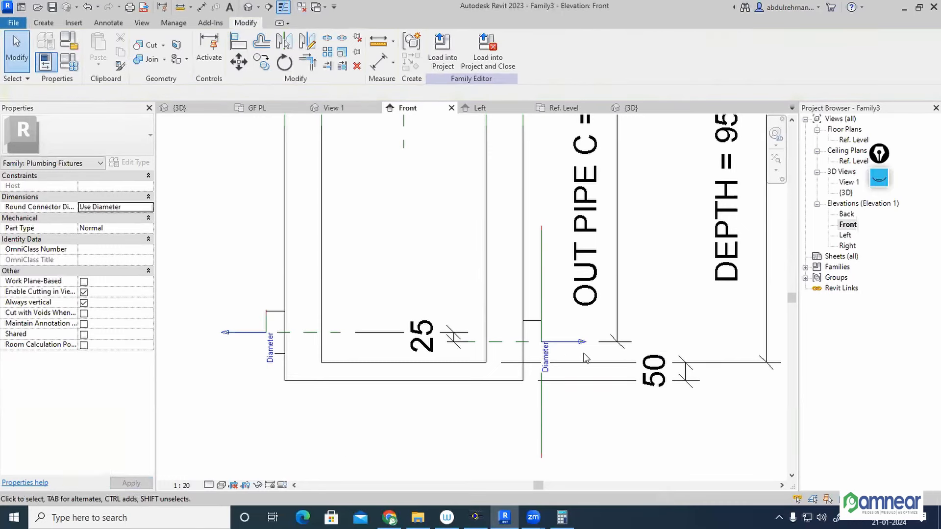
Give the right pipe connector a diameter of 100, flow direction Out and system classification Sanitary.
{"action": "left_click", "coordinate": [559, 346]}
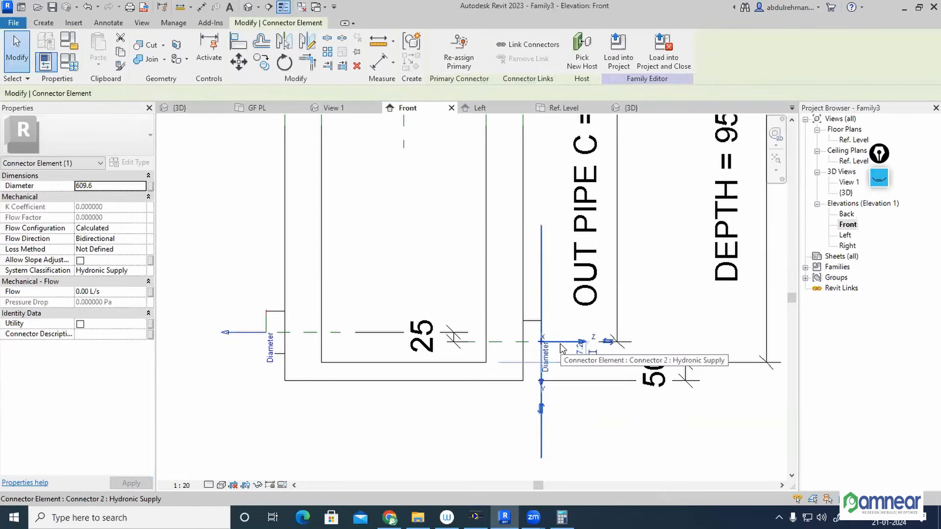
{"action": "left_click", "coordinate": [110, 186]}
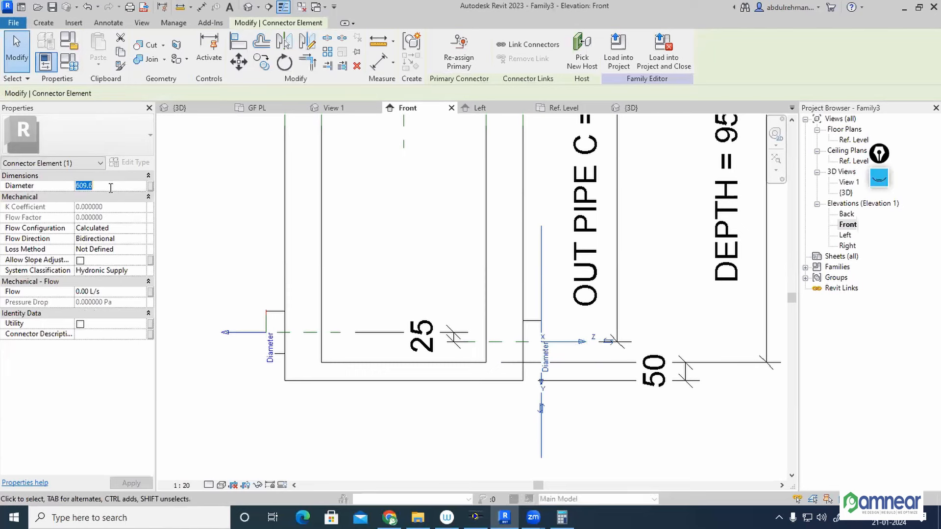
{"action": "type", "text": "100"}
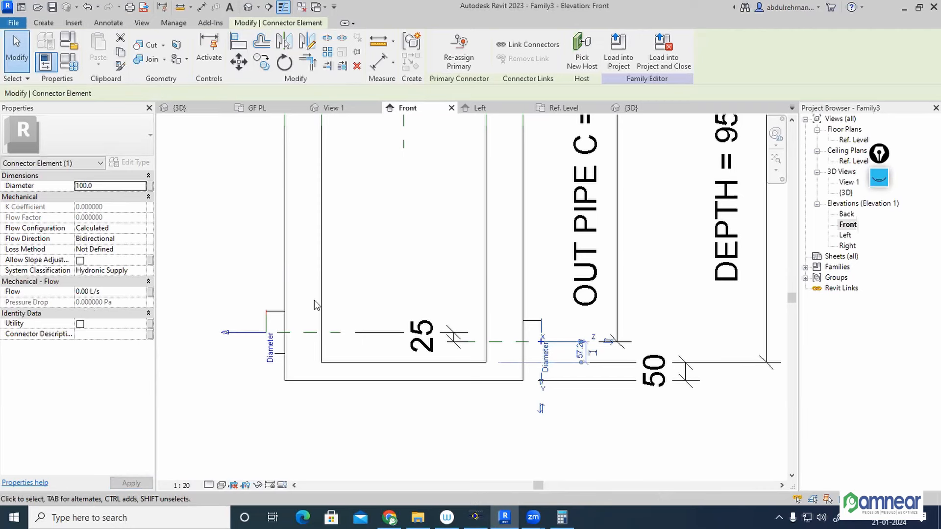
{"action": "left_click", "coordinate": [143, 239]}
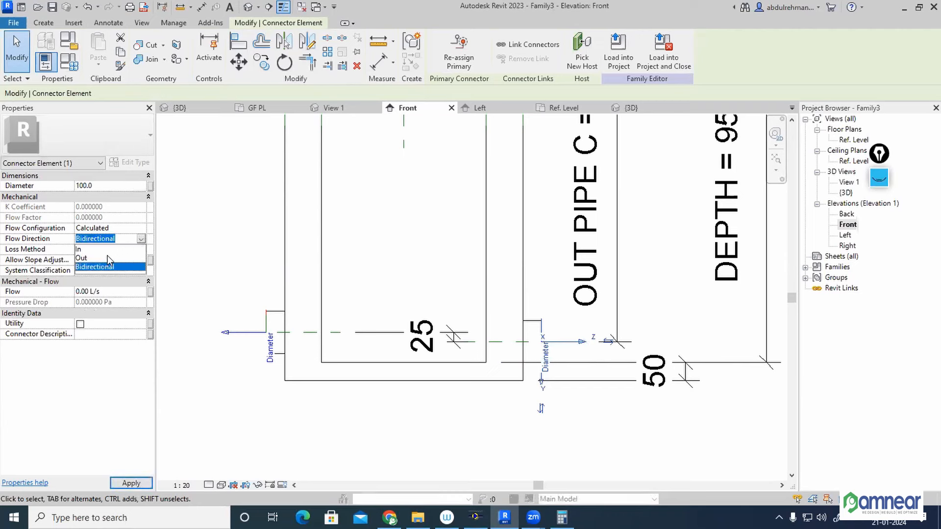
{"action": "left_click", "coordinate": [104, 258]}
{"action": "left_click", "coordinate": [140, 271]}
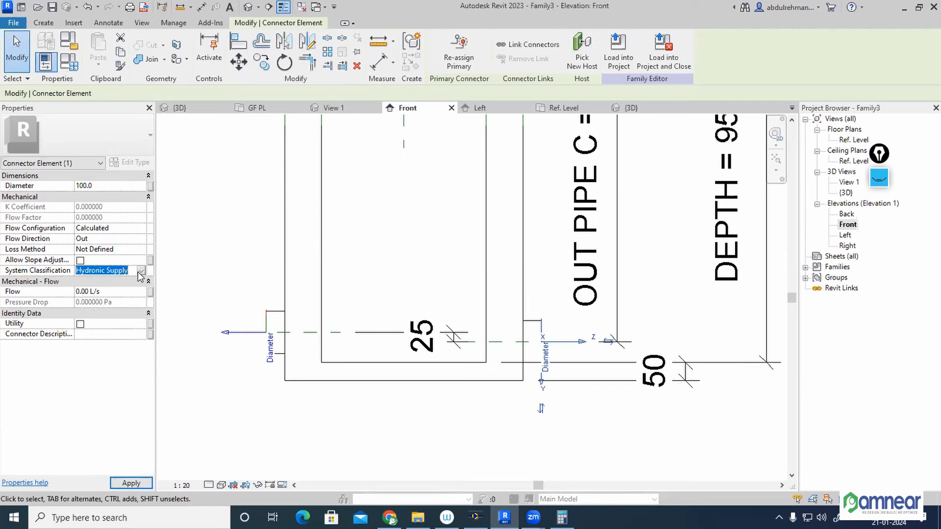
{"action": "left_click", "coordinate": [140, 270]}
{"action": "left_click", "coordinate": [98, 299]}
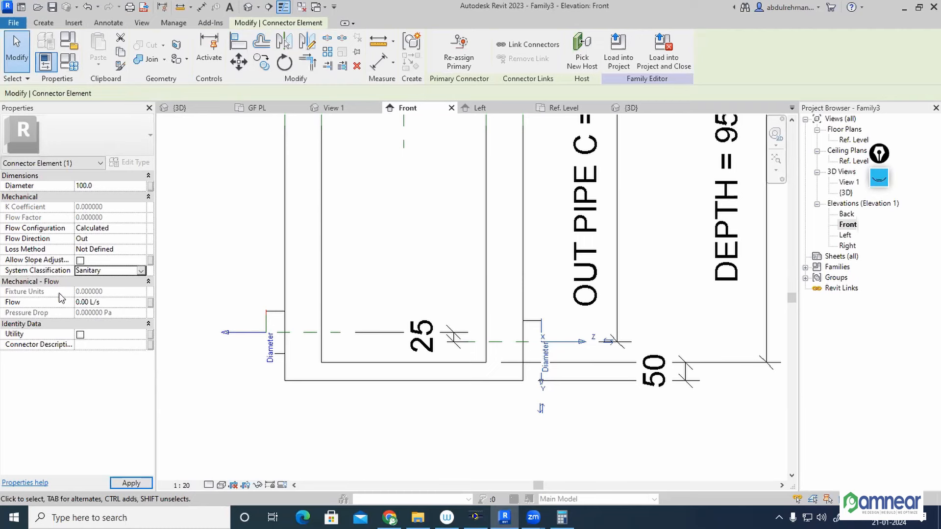
{"action": "left_click", "coordinate": [128, 483]}
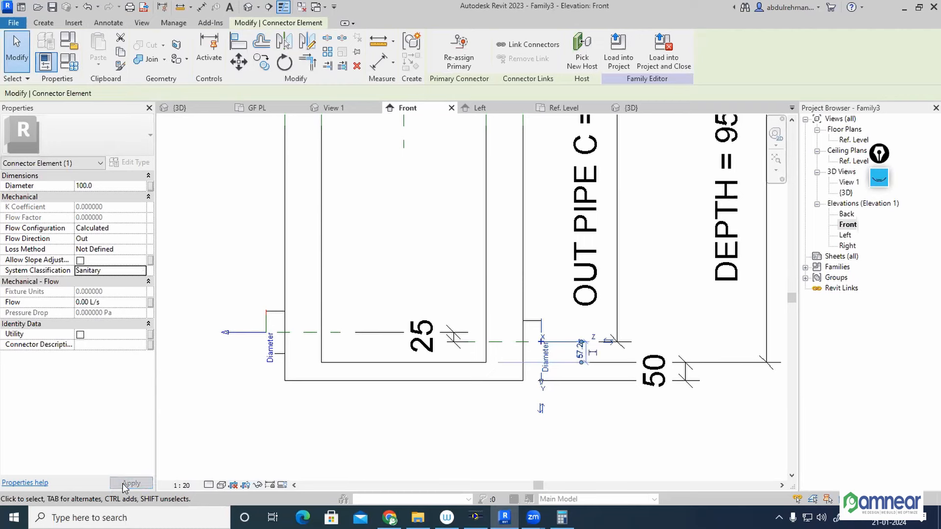
{"action": "left_click", "coordinate": [505, 398]}
{"action": "scroll", "coordinate": [482, 390], "scroll_direction": "down", "scroll_amount": 5}
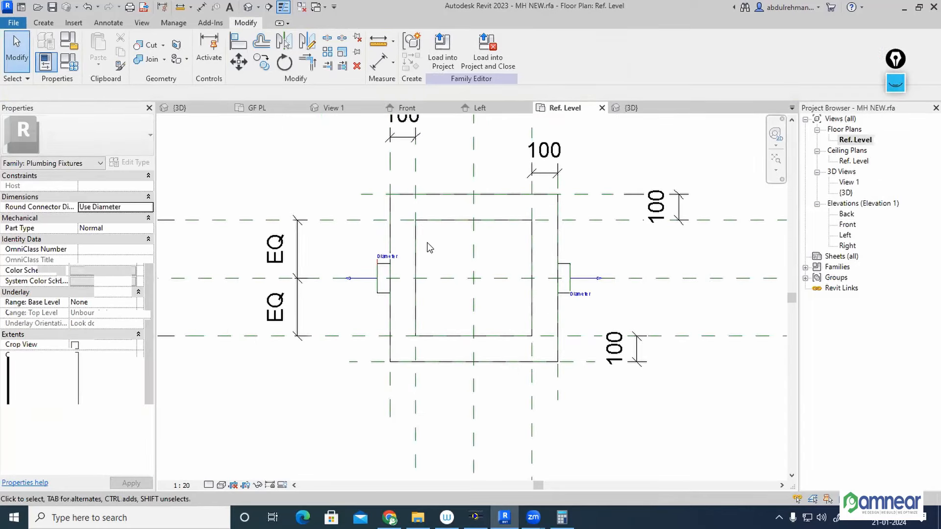
{"action": "scroll", "coordinate": [429, 248], "scroll_direction": "up", "scroll_amount": 3}
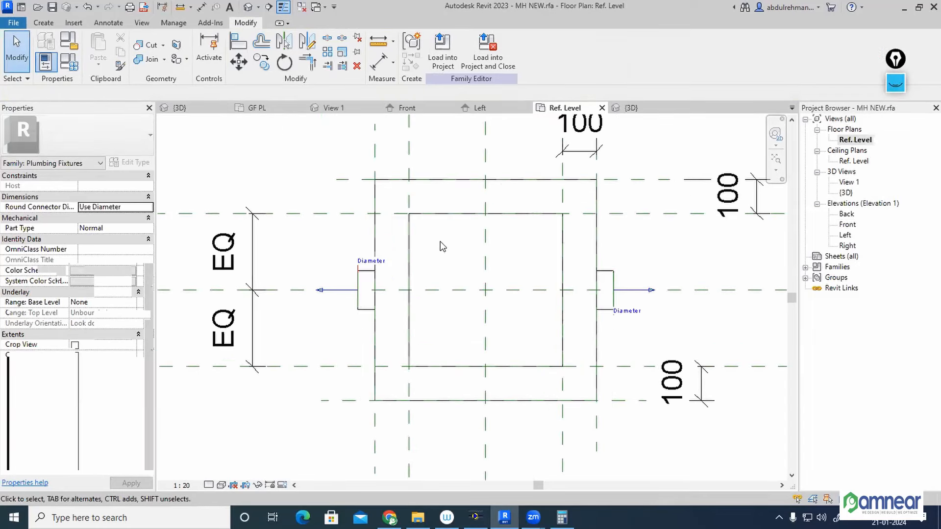
{"action": "scroll", "coordinate": [441, 246], "scroll_direction": "down", "scroll_amount": 2}
{"action": "middle_click_drag", "start_coordinate": [447, 248], "coordinate": [410, 240]}
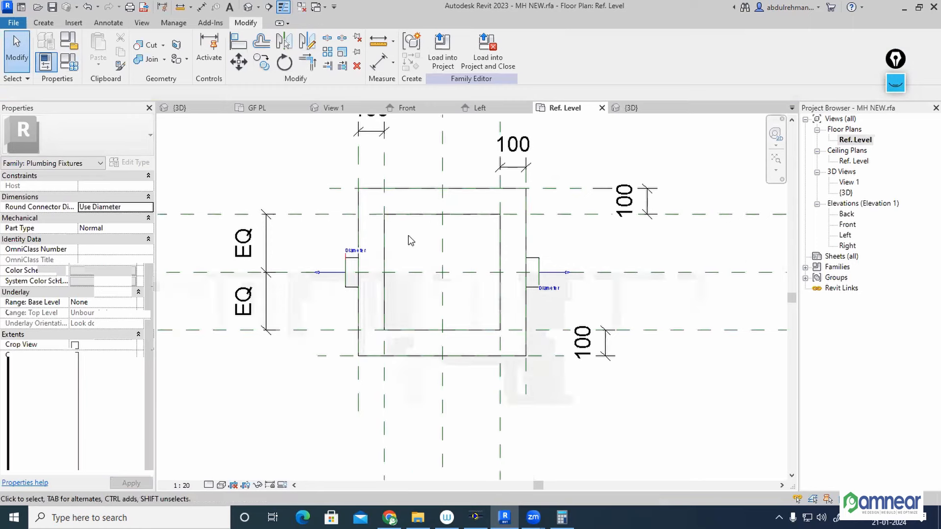
{"action": "scroll", "coordinate": [417, 243], "scroll_direction": "up", "scroll_amount": 1}
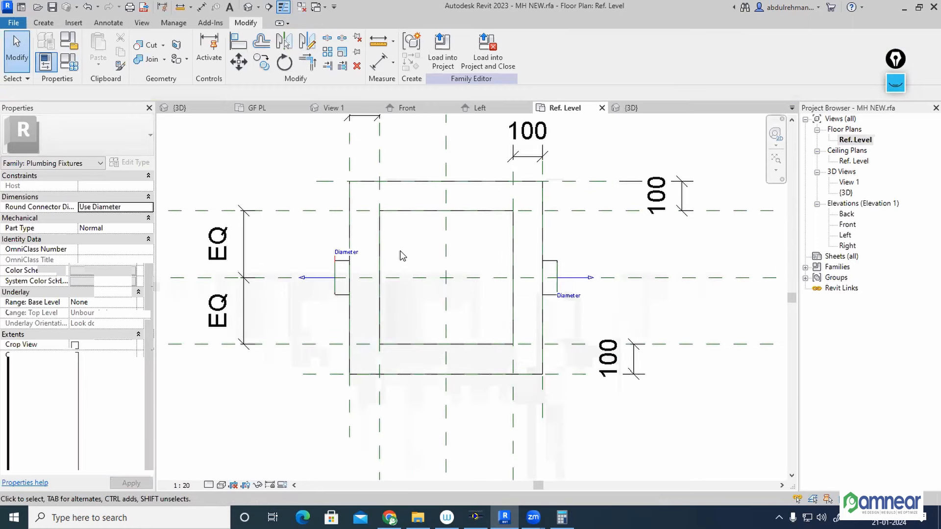
{"action": "scroll", "coordinate": [400, 251], "scroll_direction": "up", "scroll_amount": 1}
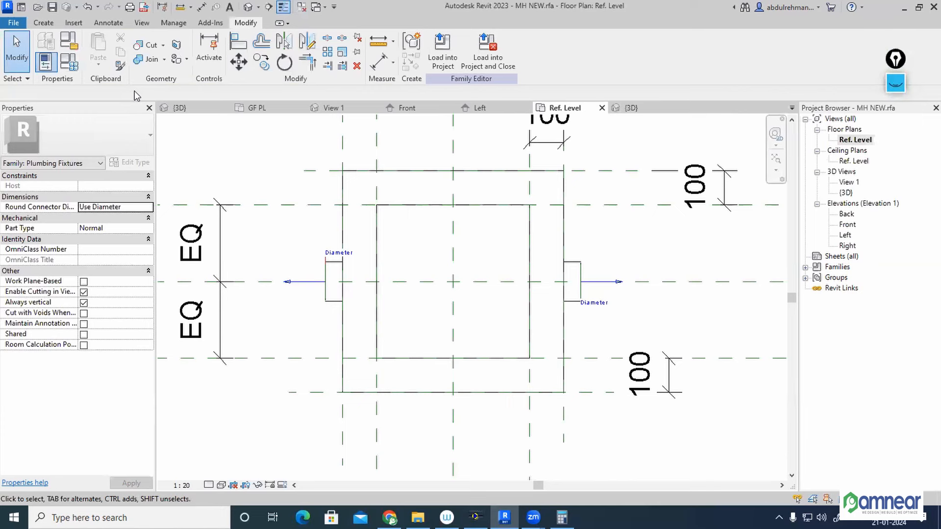
Start a solid extrusion in the Ref. Level plan and set its extrusion end to 2.
{"action": "left_click", "coordinate": [44, 22]}
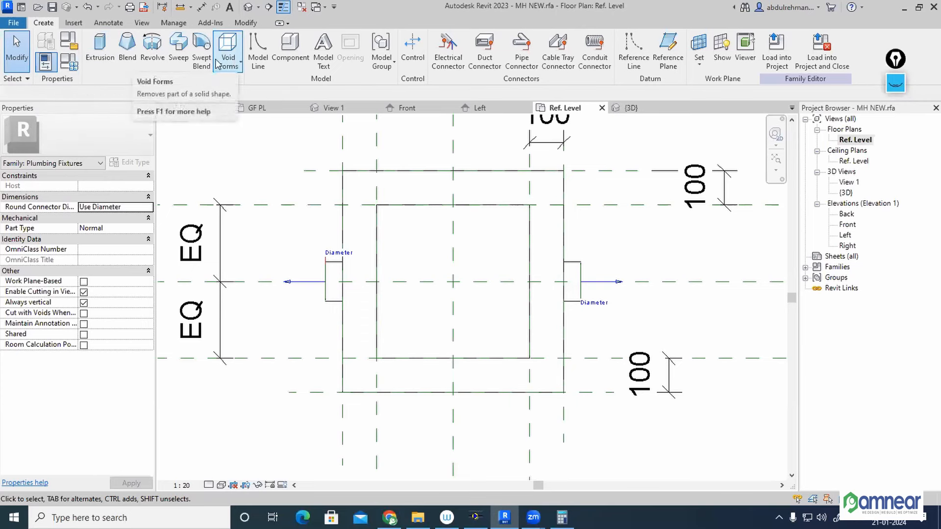
{"action": "left_click", "coordinate": [100, 49]}
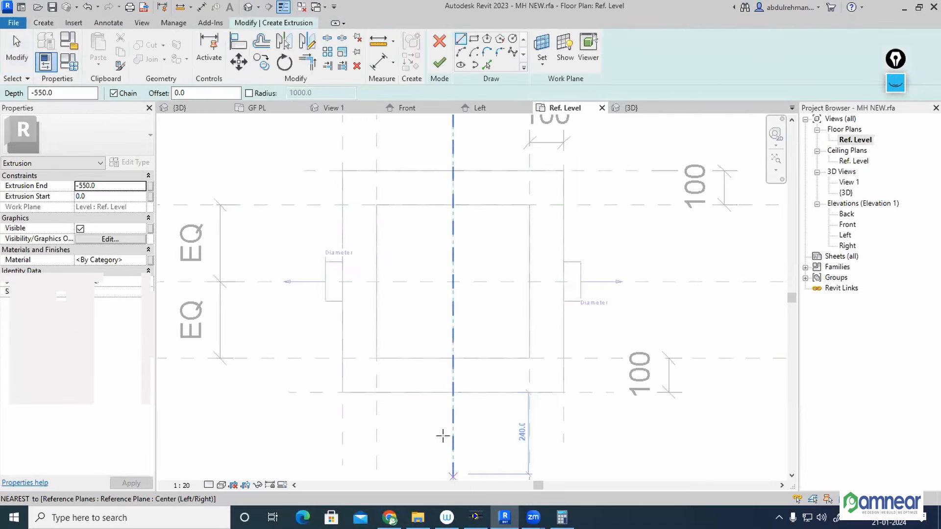
{"action": "left_click", "coordinate": [117, 186]}
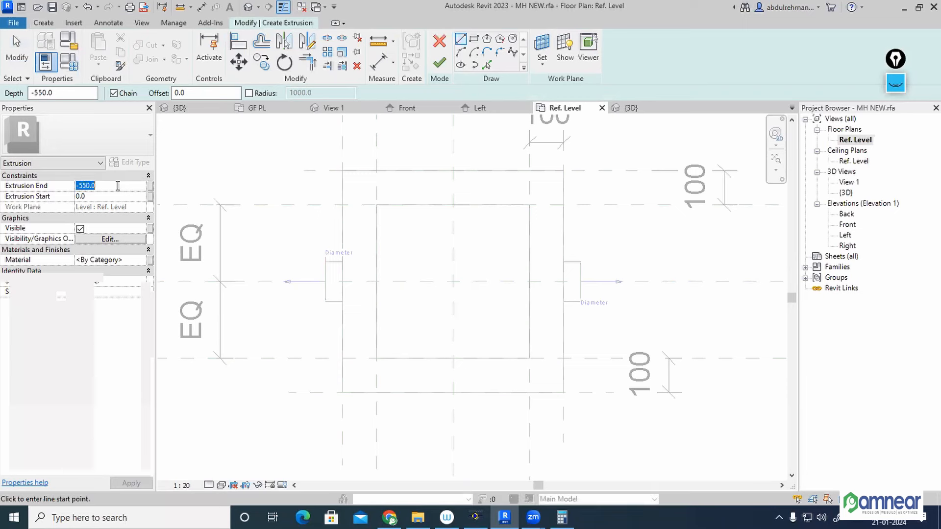
{"action": "type", "text": "5"}
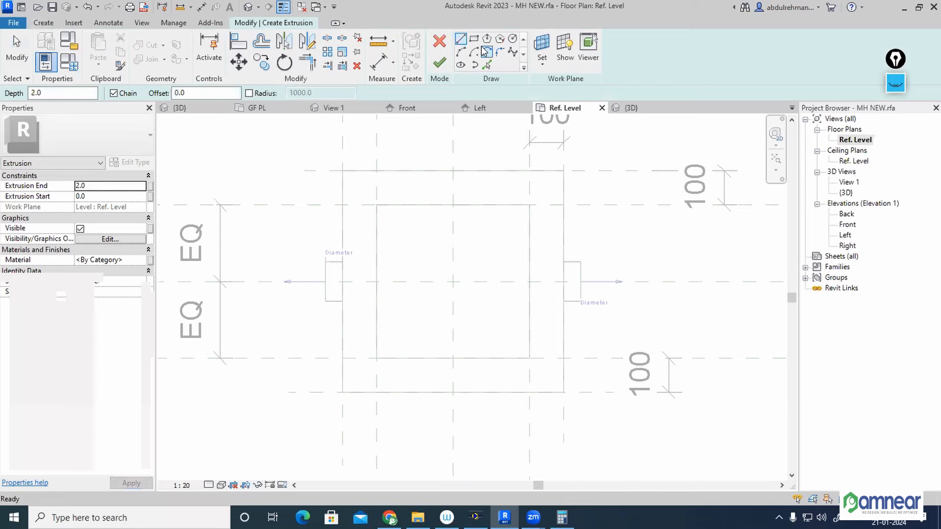
Sketch a 50 by 75 rectangle in the upper-left corner of the inner opening and finish the extrusion.
{"action": "left_click", "coordinate": [461, 39]}
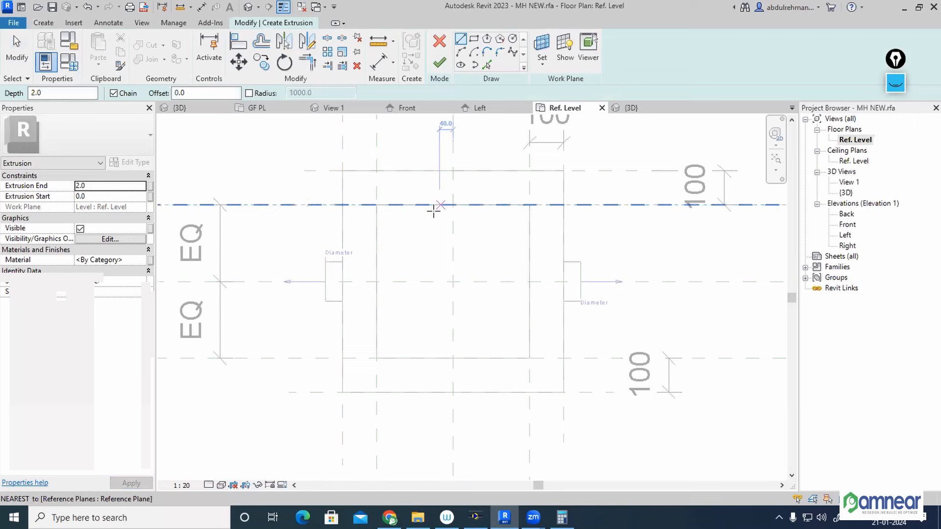
{"action": "left_click", "coordinate": [376, 204]}
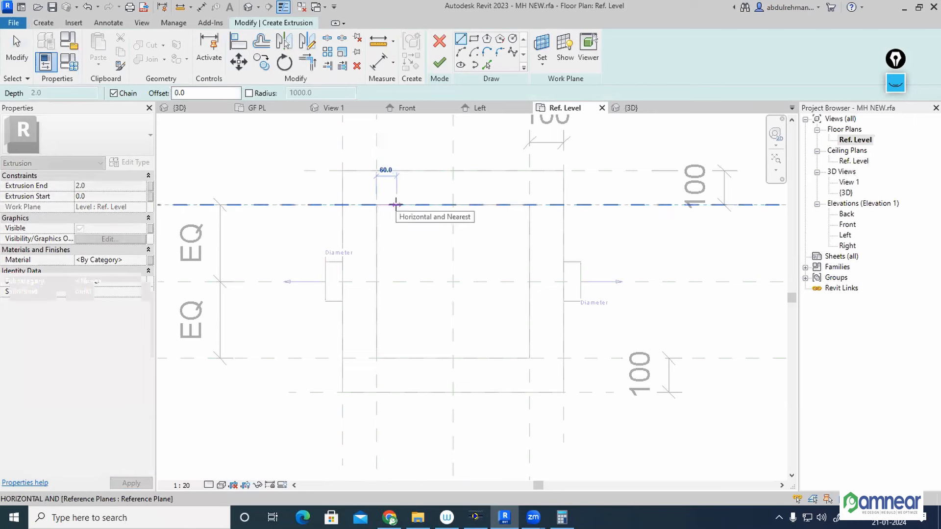
{"action": "type", "text": "50"}
{"action": "key", "text": "Return"}
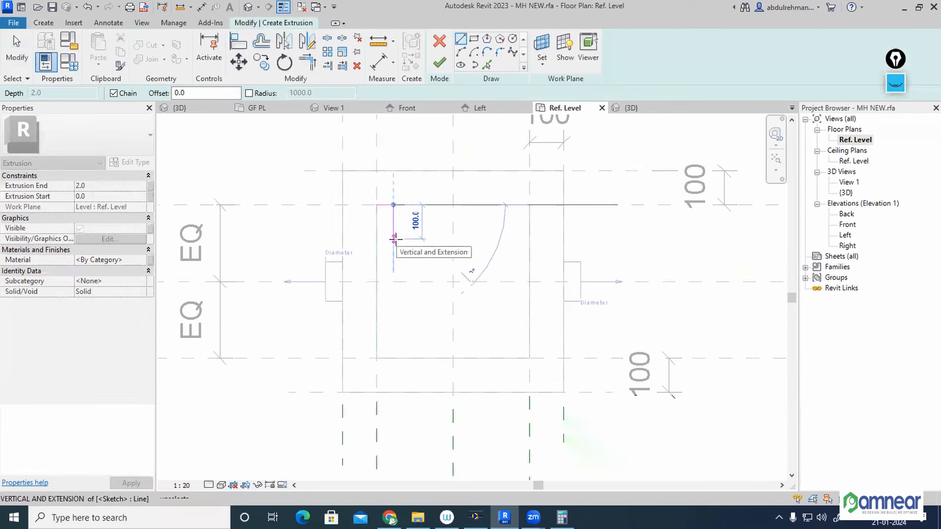
{"action": "type", "text": "75"}
{"action": "key", "text": "Return"}
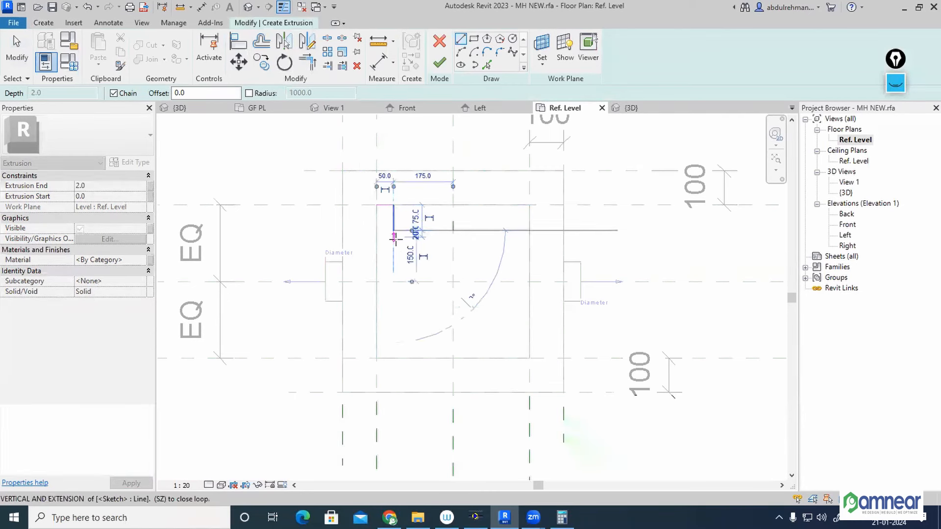
{"action": "type", "text": "50"}
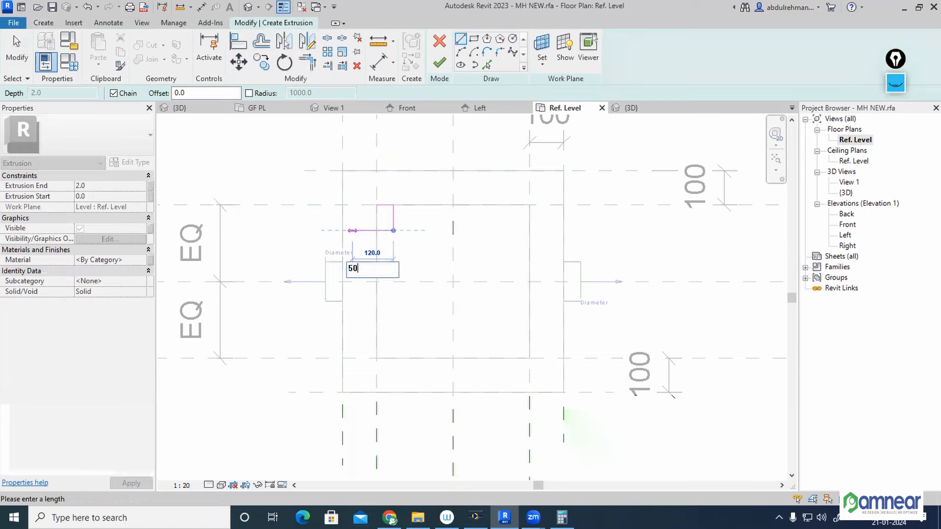
{"action": "key", "text": "Return"}
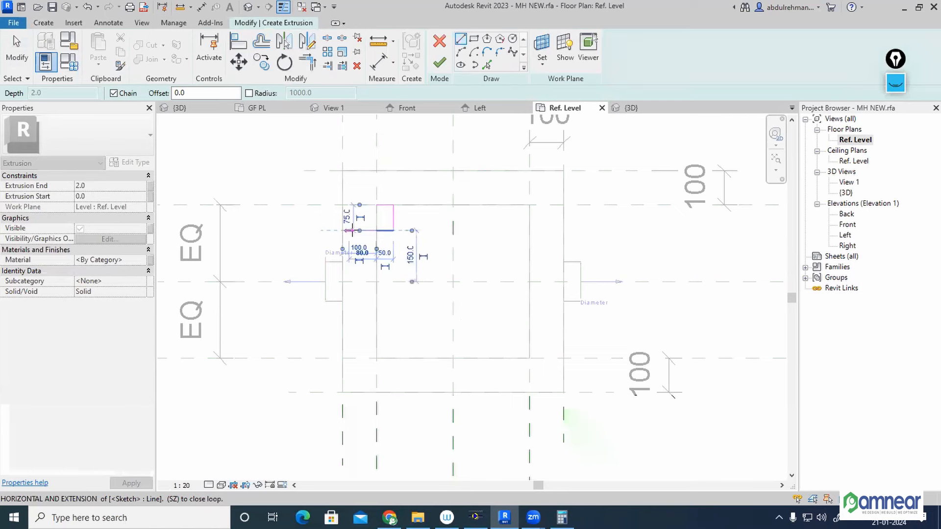
{"action": "left_click", "coordinate": [376, 203]}
{"action": "left_click", "coordinate": [439, 62]}
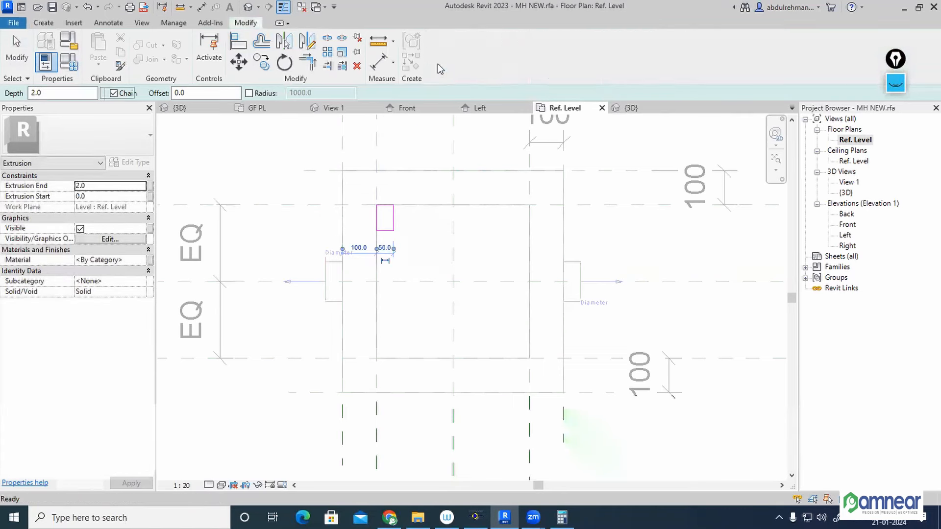
In the 3D view, pull the top face of the void extrusion down to an extrusion start of about -17.3.
{"action": "left_click", "coordinate": [248, 6]}
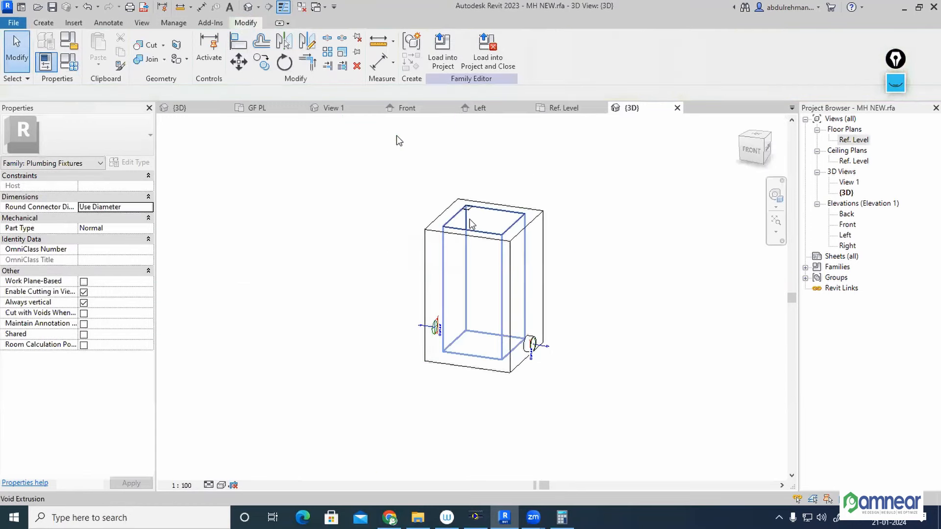
{"action": "scroll", "coordinate": [477, 214], "scroll_direction": "up", "scroll_amount": 1}
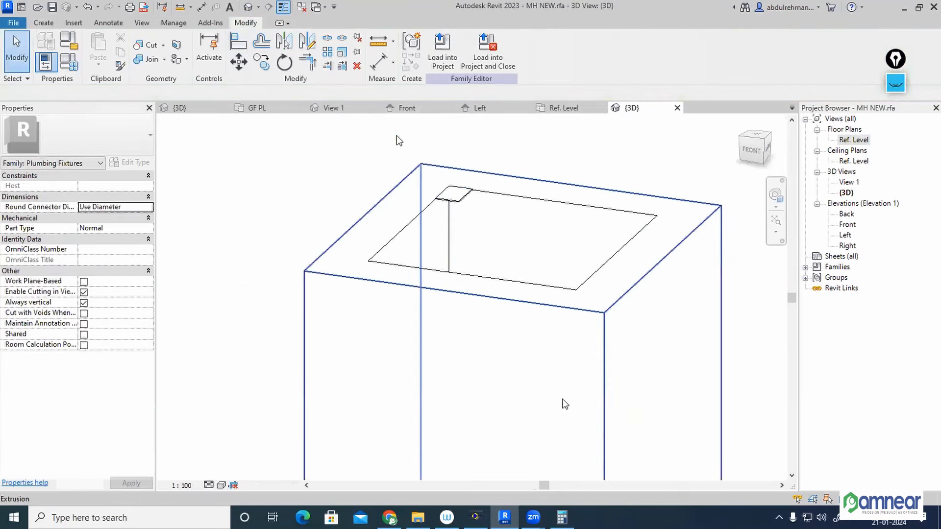
{"action": "left_click", "coordinate": [555, 286]}
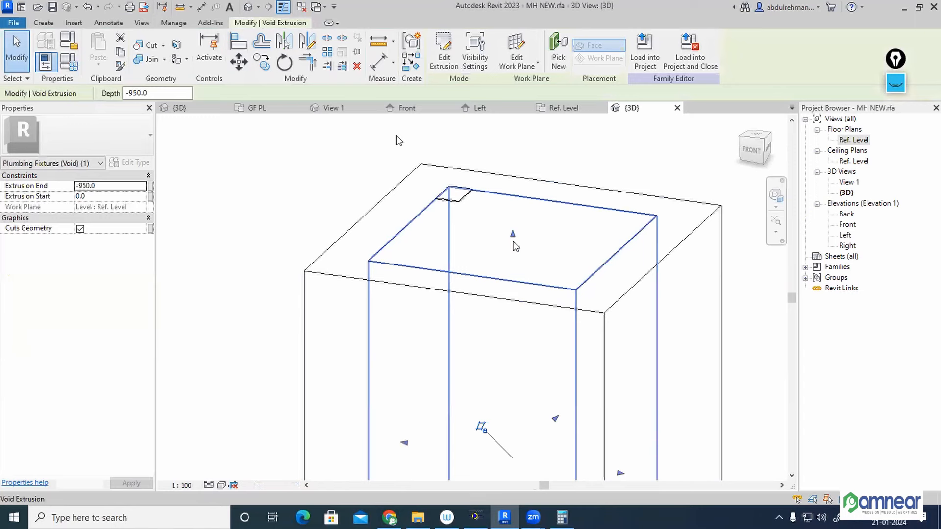
{"action": "left_click_drag", "start_coordinate": [512, 236], "coordinate": [512, 245]}
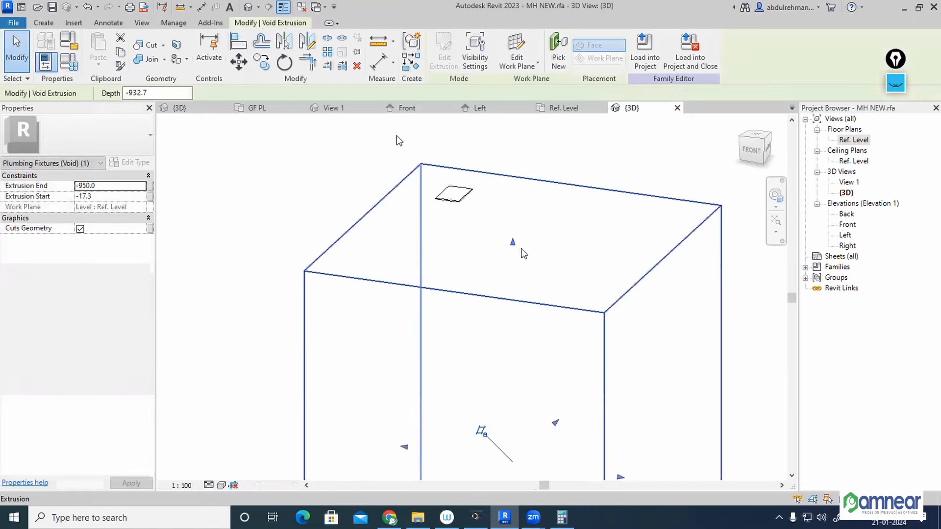
{"action": "left_click", "coordinate": [255, 205]}
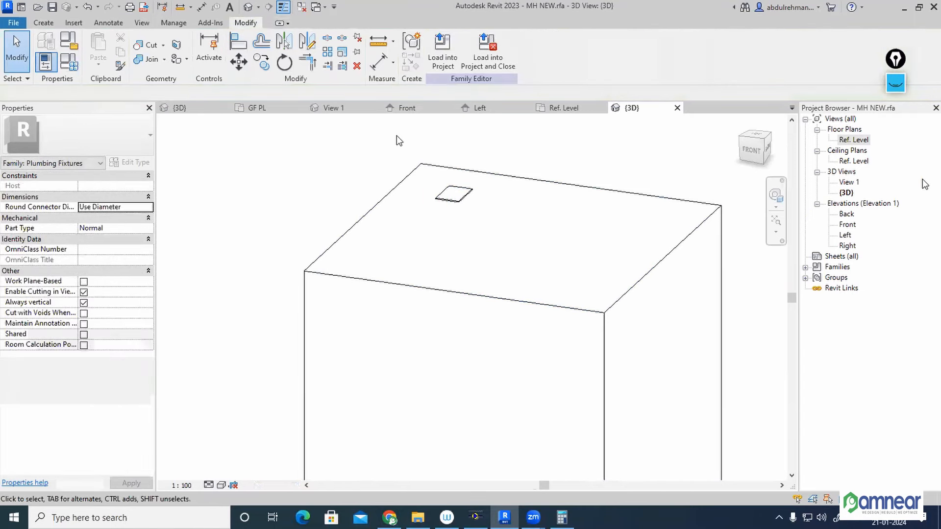
In the Ref. Level plan, mirror the small corner extrusion downward twice across its lower edge to make a column of three cells.
{"action": "double_click", "coordinate": [855, 140]}
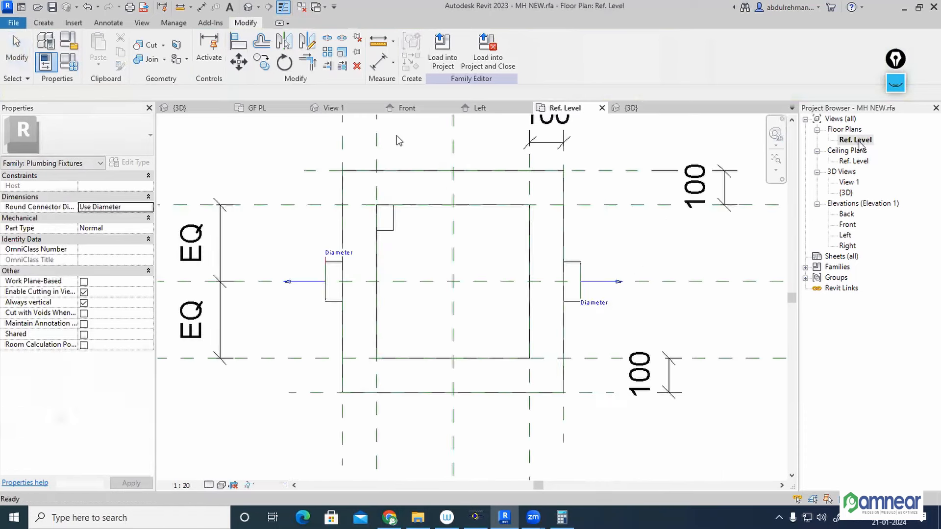
{"action": "left_click", "coordinate": [393, 230]}
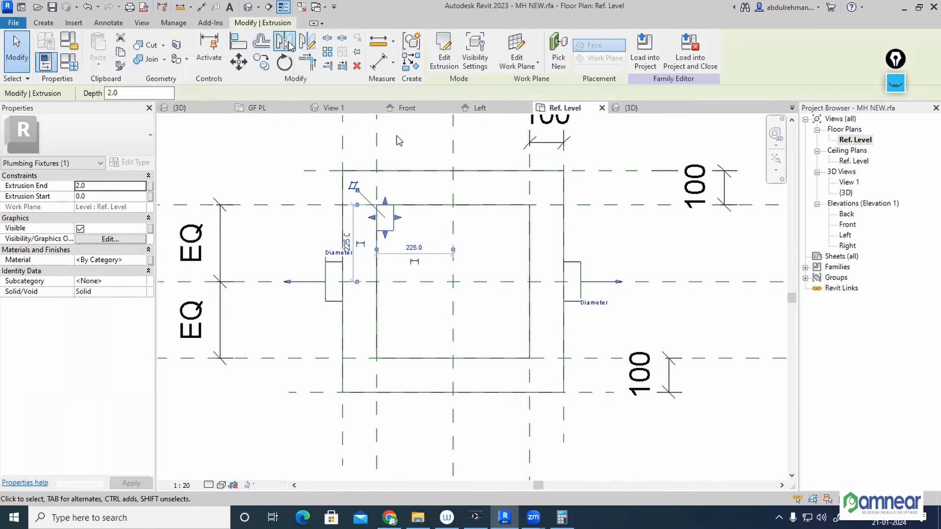
{"action": "left_click", "coordinate": [284, 43]}
{"action": "left_click", "coordinate": [391, 230]}
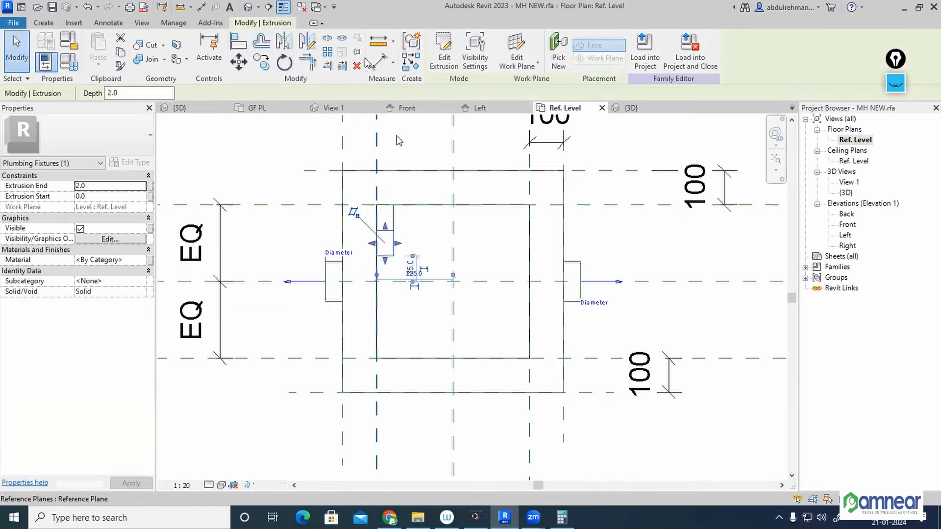
{"action": "left_click", "coordinate": [288, 45]}
{"action": "left_click", "coordinate": [387, 257]}
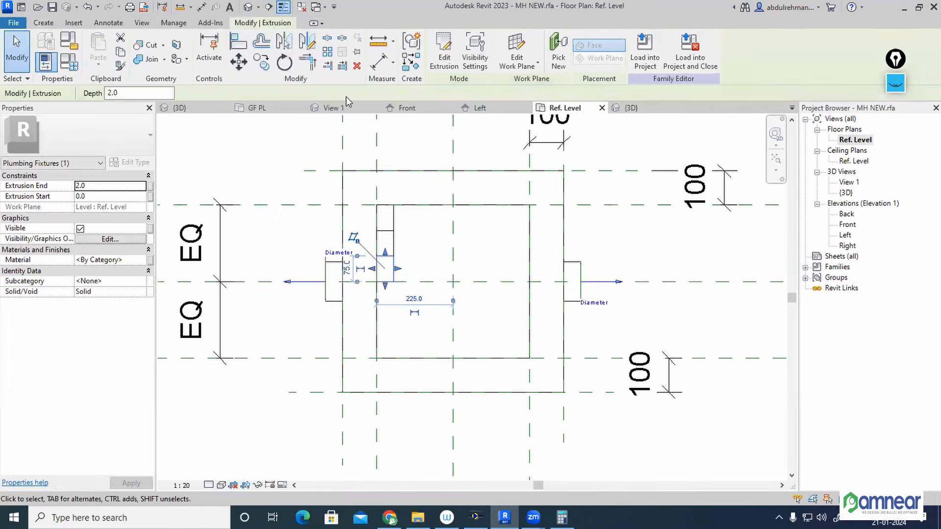
Select the column of three cells and mirror it twice across its right edge to make three columns.
{"action": "left_click", "coordinate": [398, 226]}
{"action": "left_click", "coordinate": [396, 227]}
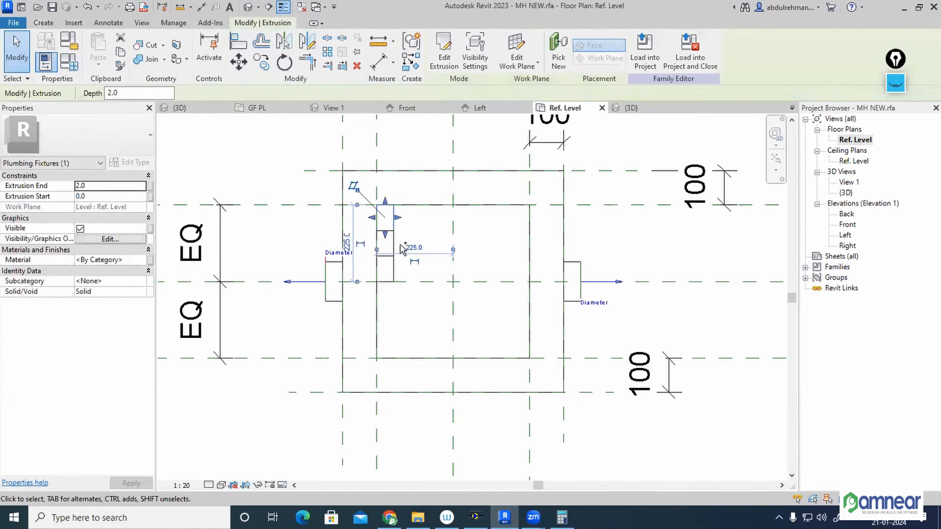
{"action": "left_click", "coordinate": [396, 244], "text": "ctrl"}
{"action": "left_click", "coordinate": [395, 268], "text": "ctrl"}
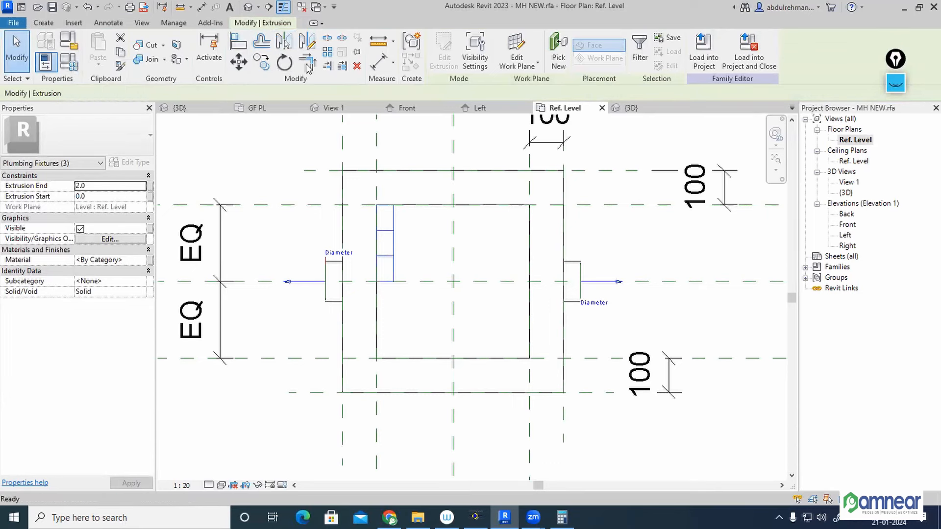
{"action": "left_click", "coordinate": [284, 41]}
{"action": "left_click", "coordinate": [394, 244]}
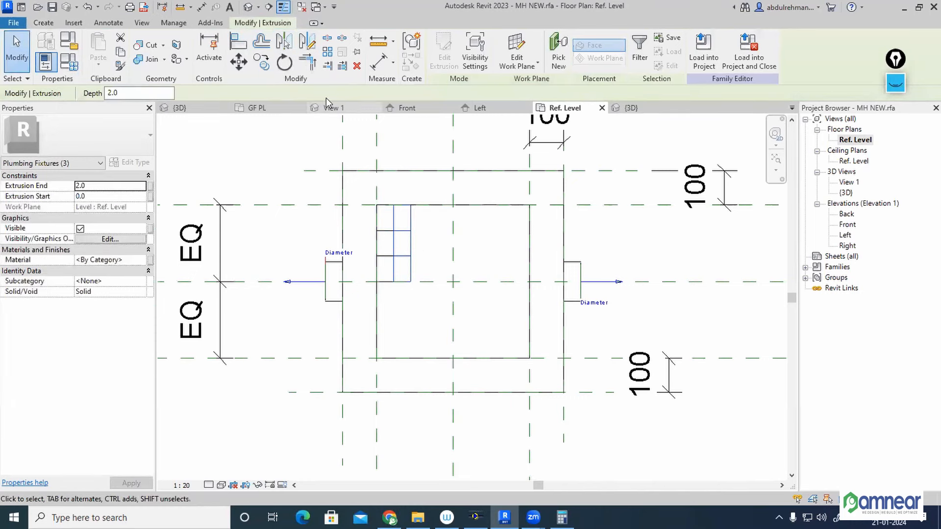
{"action": "left_click", "coordinate": [412, 245]}
{"action": "left_click", "coordinate": [446, 216]}
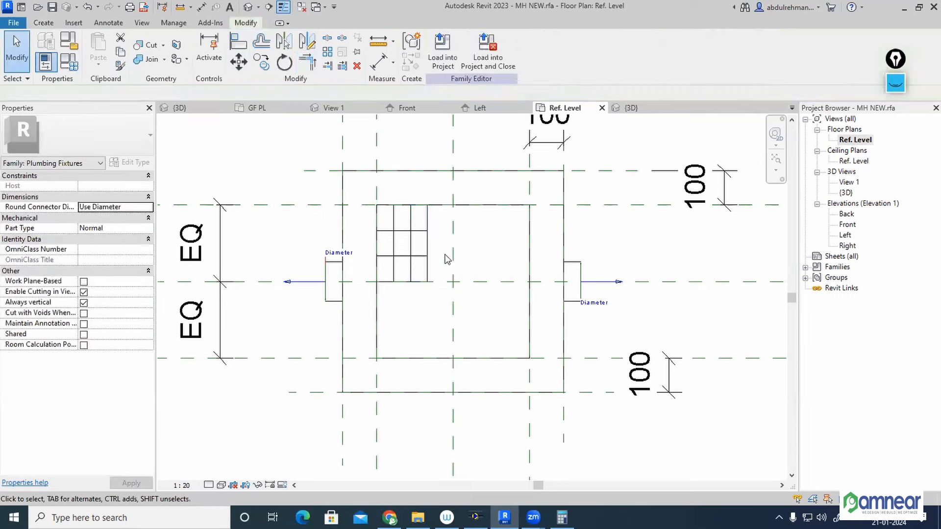
Select the six cells of the two rightmost columns and mirror them across their right edge.
{"action": "left_click", "coordinate": [431, 272]}
{"action": "left_click", "coordinate": [428, 239], "text": "ctrl"}
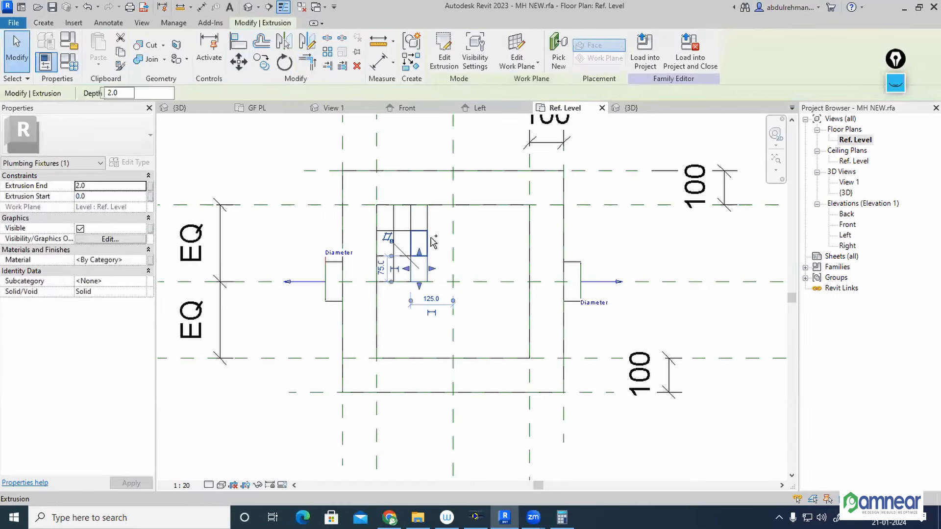
{"action": "left_click", "coordinate": [428, 216], "text": "ctrl"}
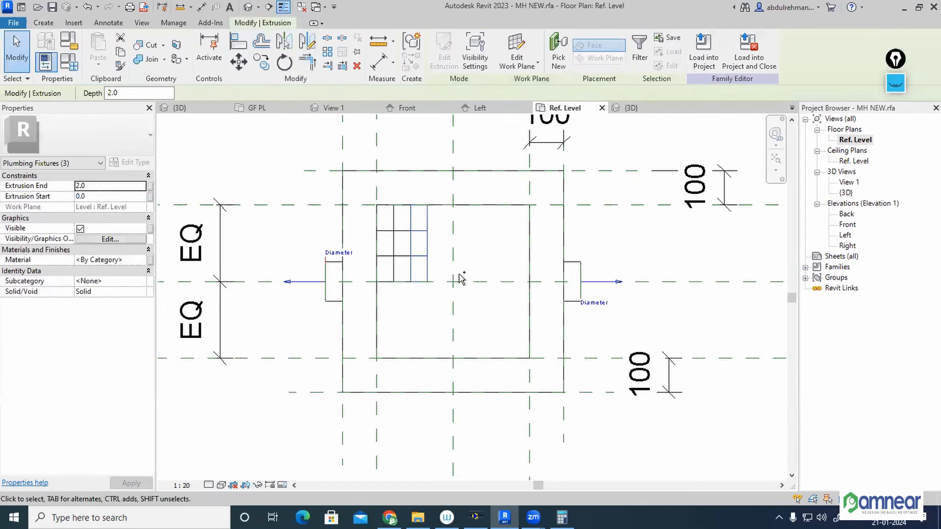
{"action": "left_click", "coordinate": [401, 269], "text": "ctrl"}
{"action": "left_click", "coordinate": [401, 244], "text": "ctrl"}
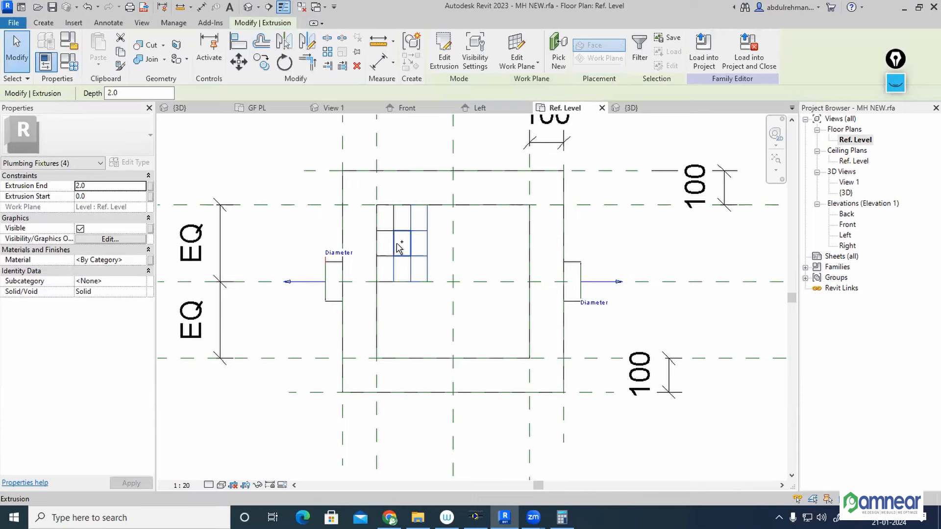
{"action": "left_click", "coordinate": [403, 218], "text": "ctrl"}
{"action": "left_click", "coordinate": [283, 41]}
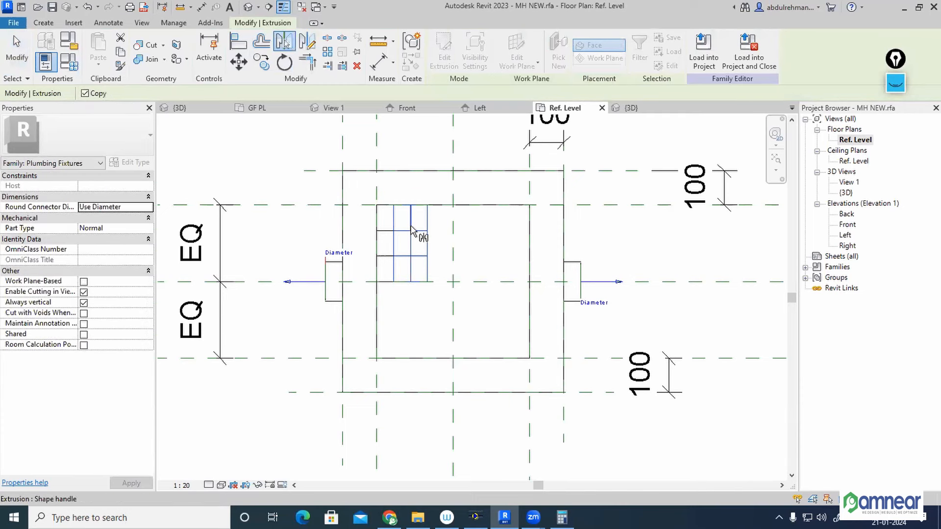
{"action": "left_click", "coordinate": [427, 245]}
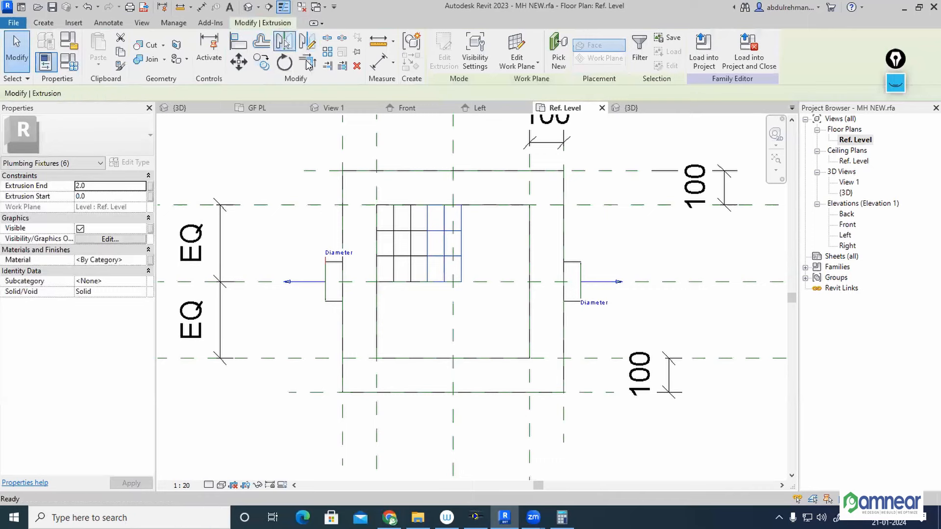
Mirror the copied six cells twice more across their right edge to fill the upper half of the opening.
{"action": "key", "text": "m"}
{"action": "key", "text": "m"}
{"action": "left_click", "coordinate": [464, 247]}
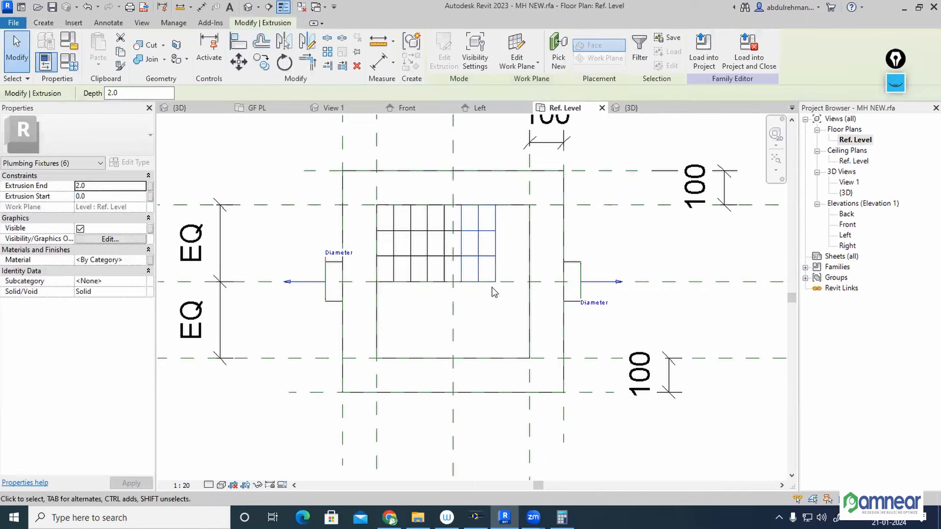
{"action": "key", "text": "m"}
{"action": "key", "text": "m"}
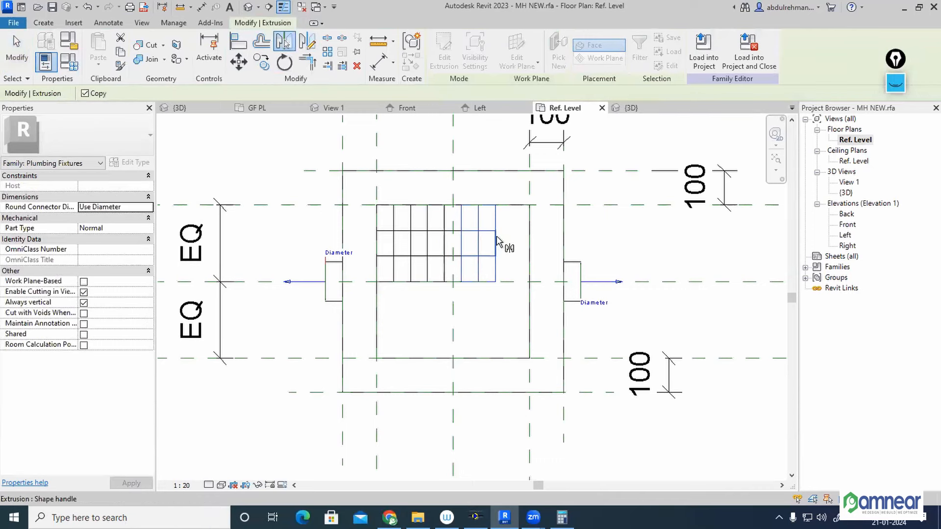
{"action": "left_click", "coordinate": [497, 249]}
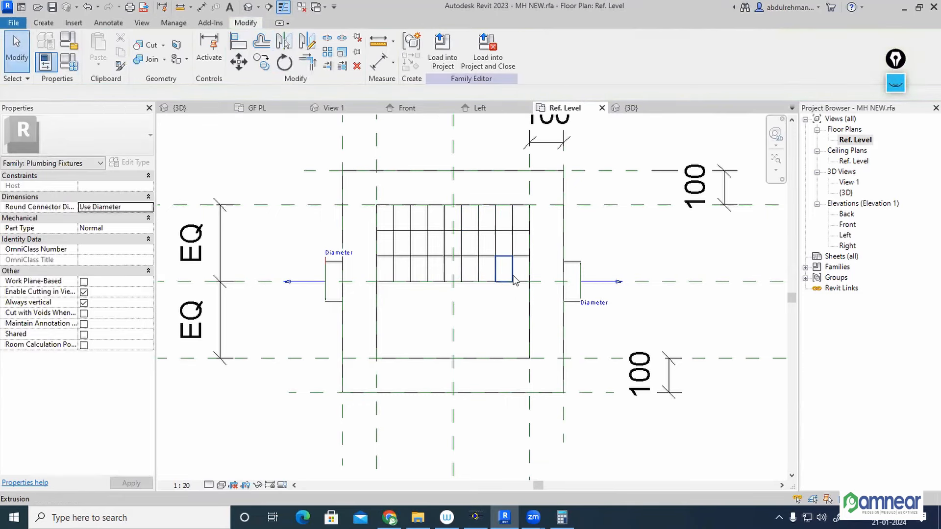
Select the nine cells of the third row and mirror them downward twice across their lower edge, undoing the stray sideways copy.
{"action": "left_click", "coordinate": [513, 280]}
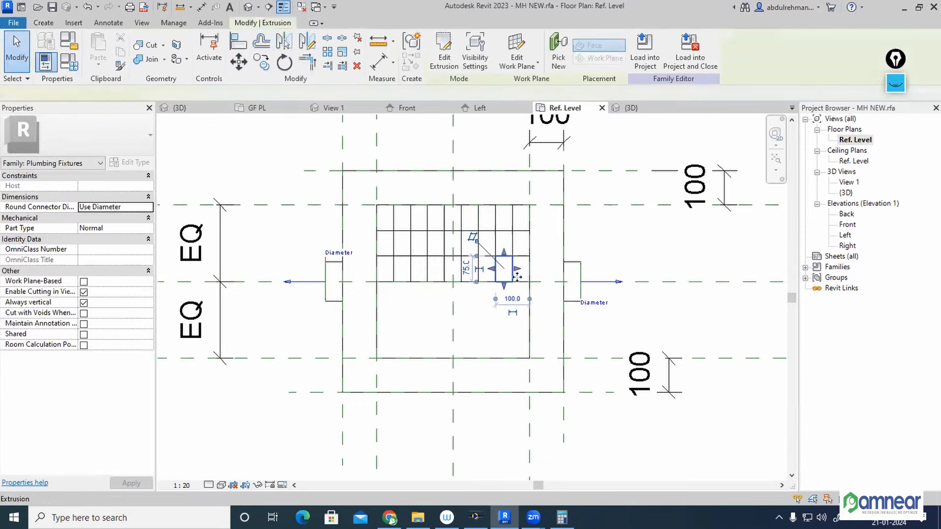
{"action": "left_click", "coordinate": [486, 274], "text": "ctrl"}
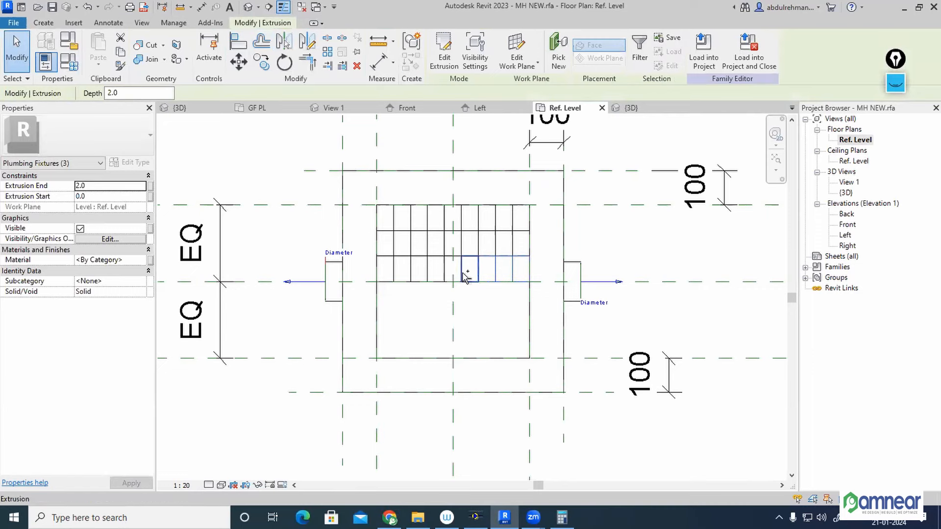
{"action": "left_click", "coordinate": [466, 276], "text": "ctrl"}
{"action": "left_click", "coordinate": [453, 265], "text": "ctrl"}
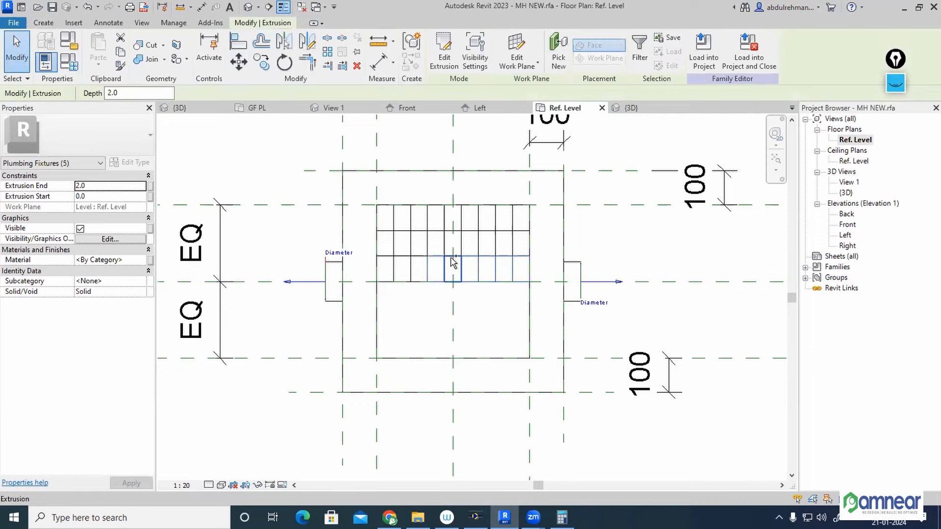
{"action": "left_click", "coordinate": [435, 264], "text": "ctrl"}
{"action": "left_click", "coordinate": [418, 262], "text": "ctrl"}
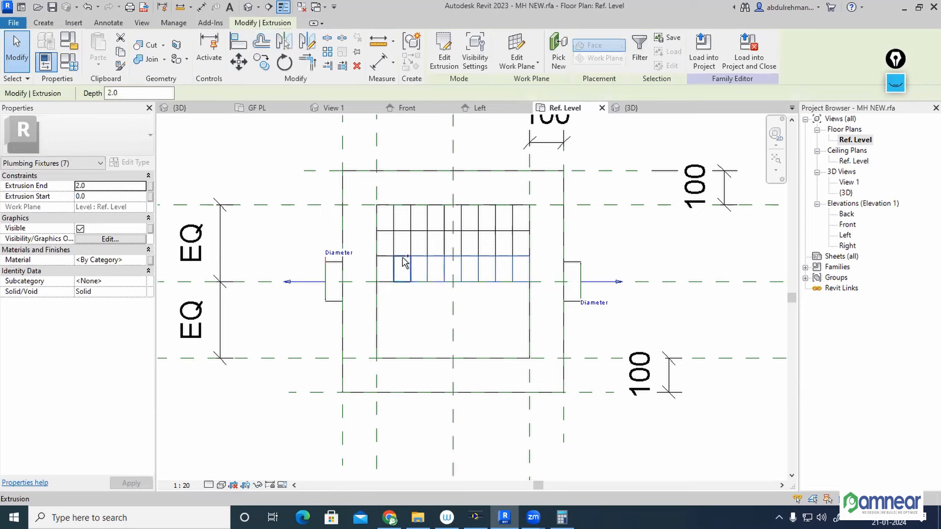
{"action": "left_click", "coordinate": [402, 265], "text": "ctrl"}
{"action": "left_click", "coordinate": [388, 259], "text": "ctrl"}
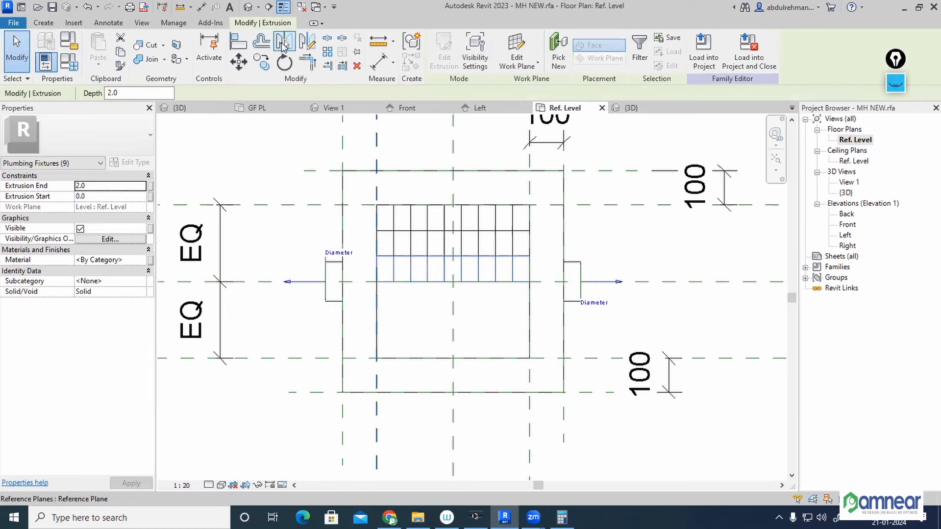
{"action": "left_click", "coordinate": [284, 42]}
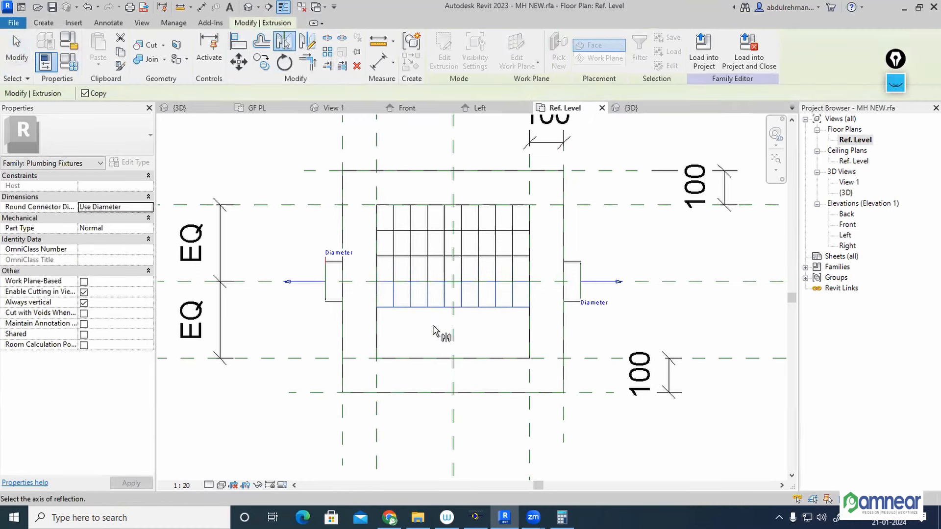
{"action": "left_click", "coordinate": [424, 309]}
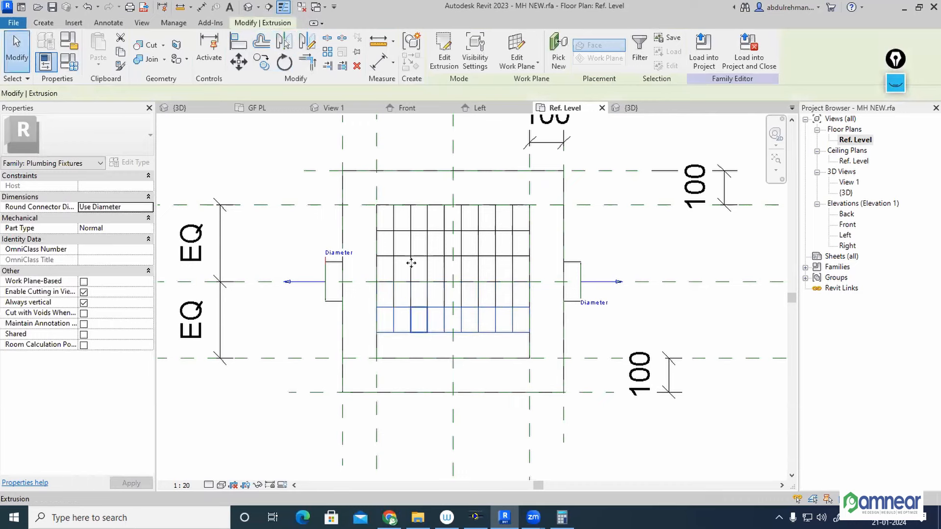
{"action": "left_click", "coordinate": [413, 333]}
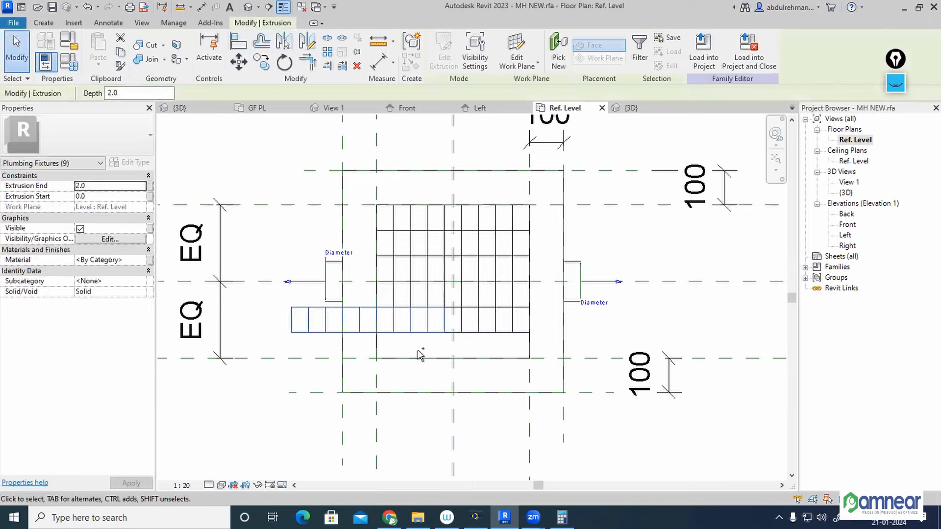
{"action": "left_click", "coordinate": [419, 354]}
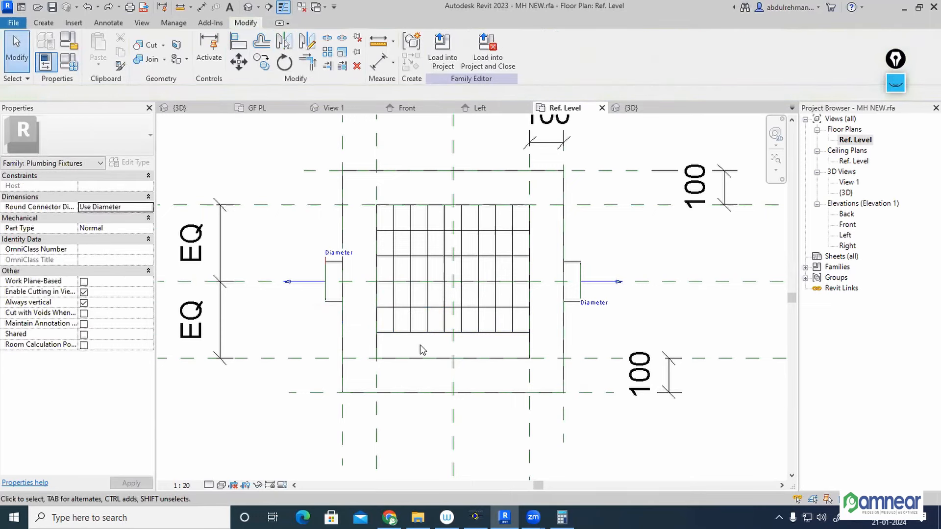
Select the nine cells of the fifth row and mirror them across their lower edge to fill the rest of the opening.
{"action": "left_click", "coordinate": [512, 331]}
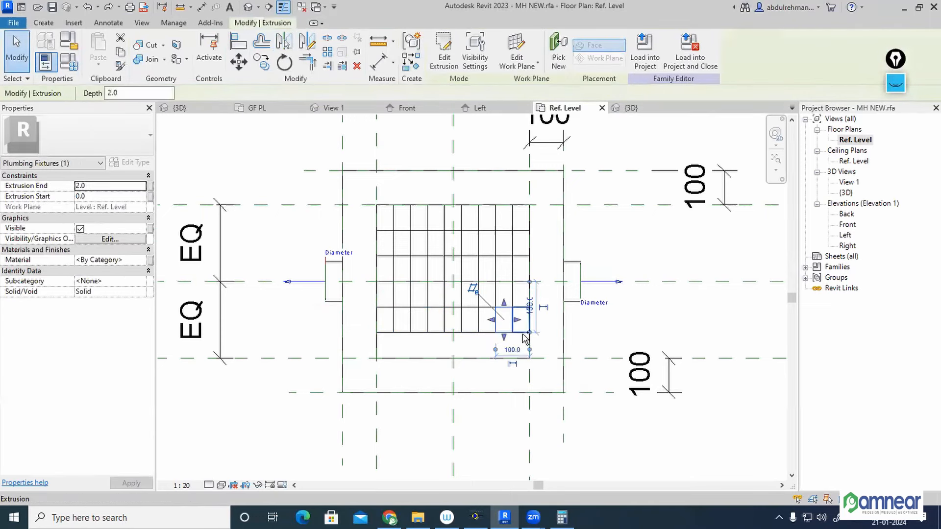
{"action": "left_click", "coordinate": [521, 332], "text": "ctrl"}
{"action": "left_click", "coordinate": [469, 333], "text": "ctrl"}
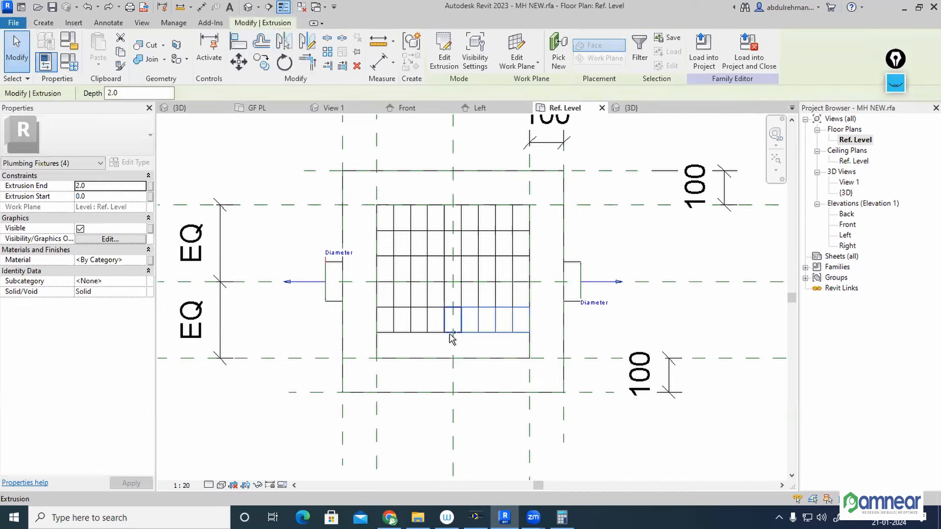
{"action": "left_click", "coordinate": [452, 333], "text": "ctrl"}
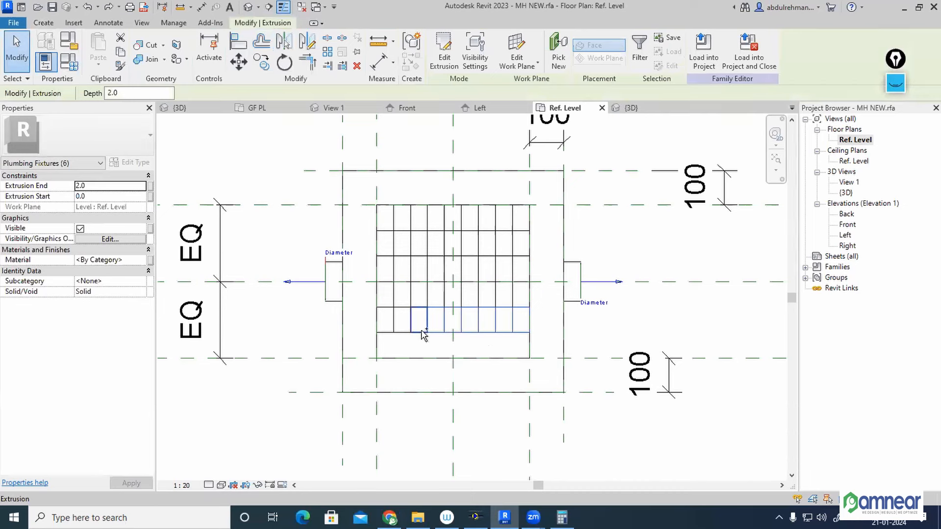
{"action": "left_click", "coordinate": [419, 333], "text": "ctrl"}
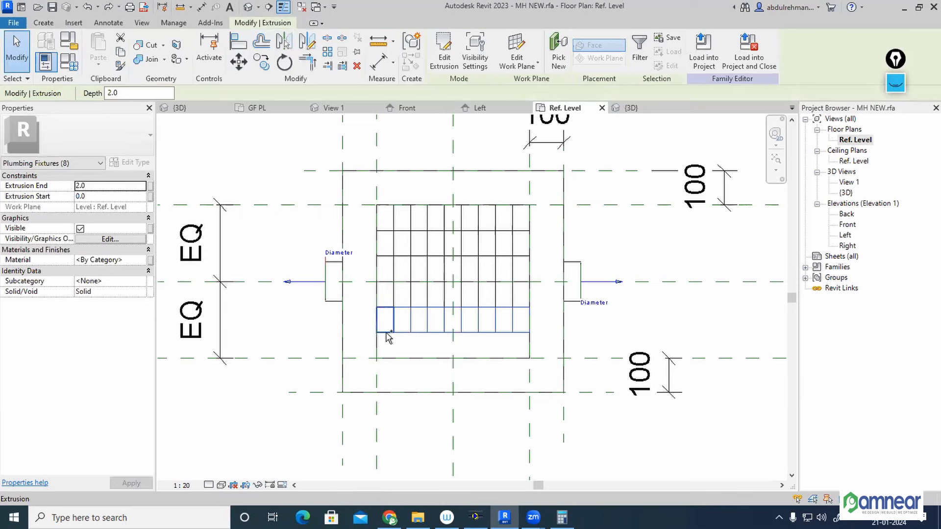
{"action": "left_click", "coordinate": [391, 333], "text": "ctrl"}
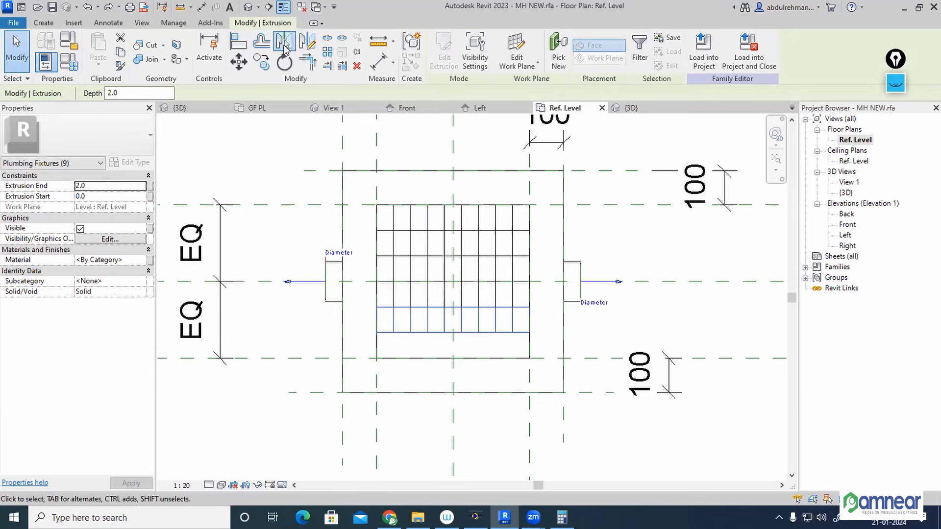
{"action": "left_click", "coordinate": [284, 41]}
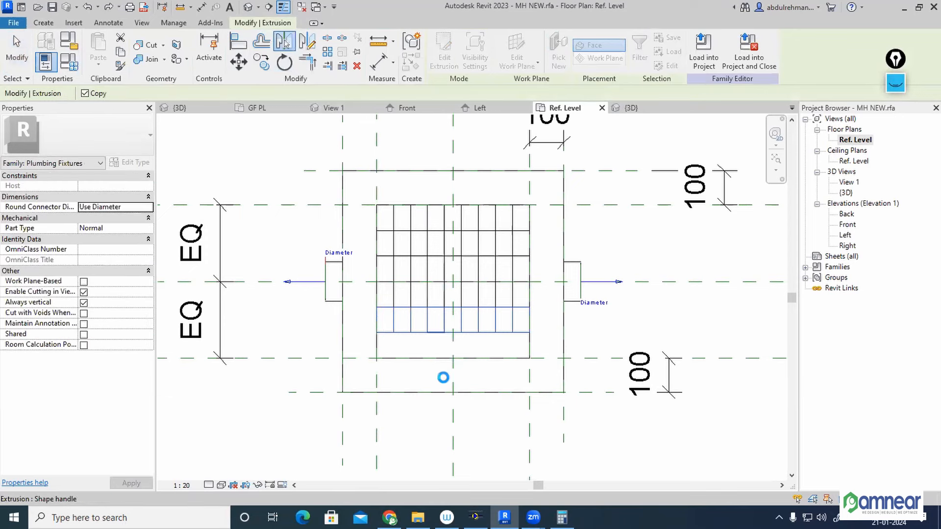
Examine the grid on top of the chamber in the 3D view and return to the Ref. Level plan.
{"action": "left_click", "coordinate": [248, 7]}
{"action": "key", "text": "Escape"}
{"action": "scroll", "coordinate": [590, 349], "scroll_direction": "down", "scroll_amount": 4}
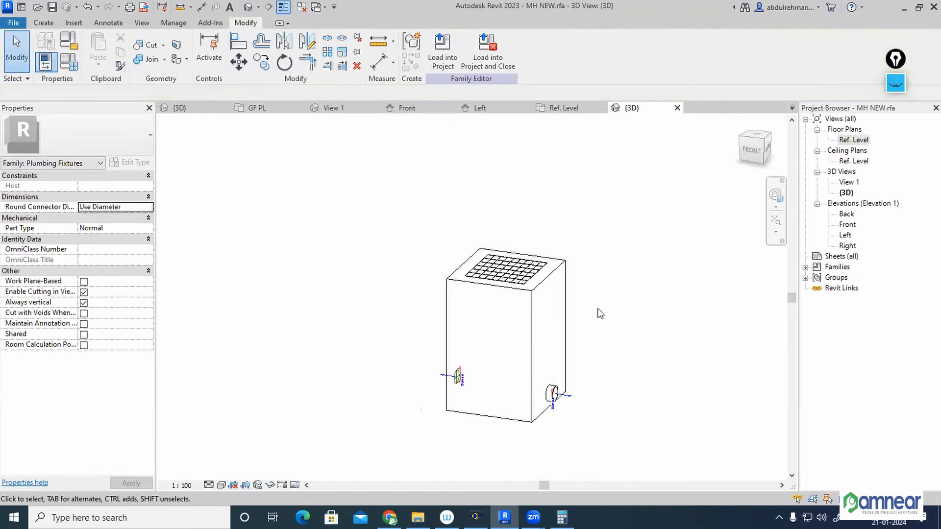
{"action": "middle_click_drag", "start_coordinate": [600, 313], "coordinate": [616, 394], "text": "shift"}
{"action": "scroll", "coordinate": [485, 305], "scroll_direction": "up", "scroll_amount": 2}
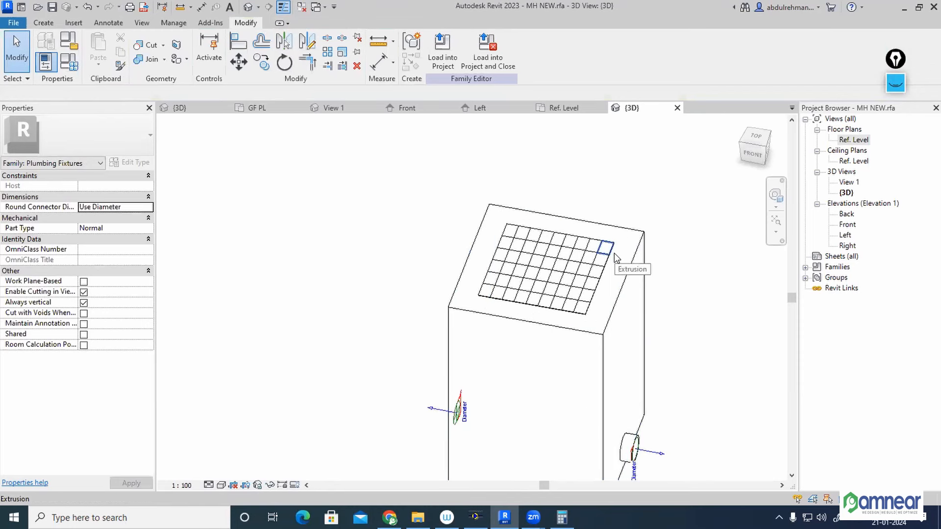
{"action": "double_click", "coordinate": [855, 141]}
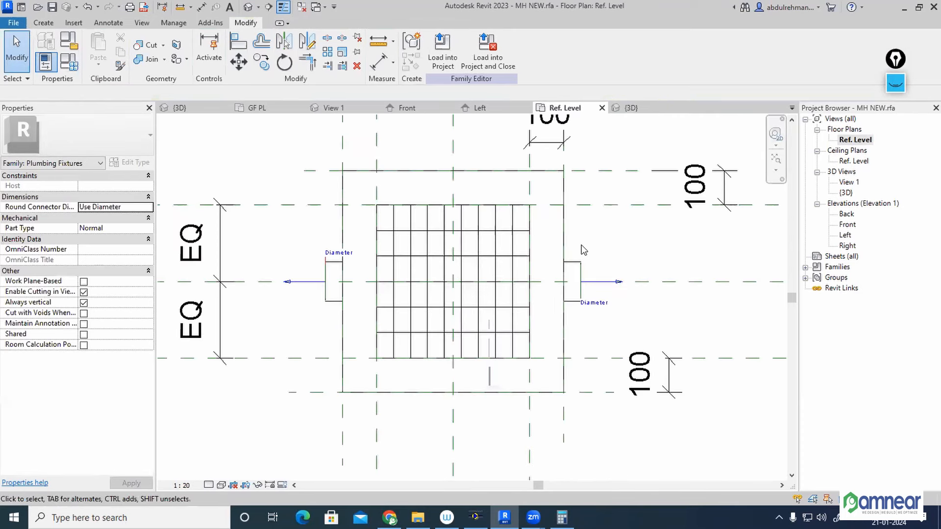
{"action": "left_click", "coordinate": [528, 240]}
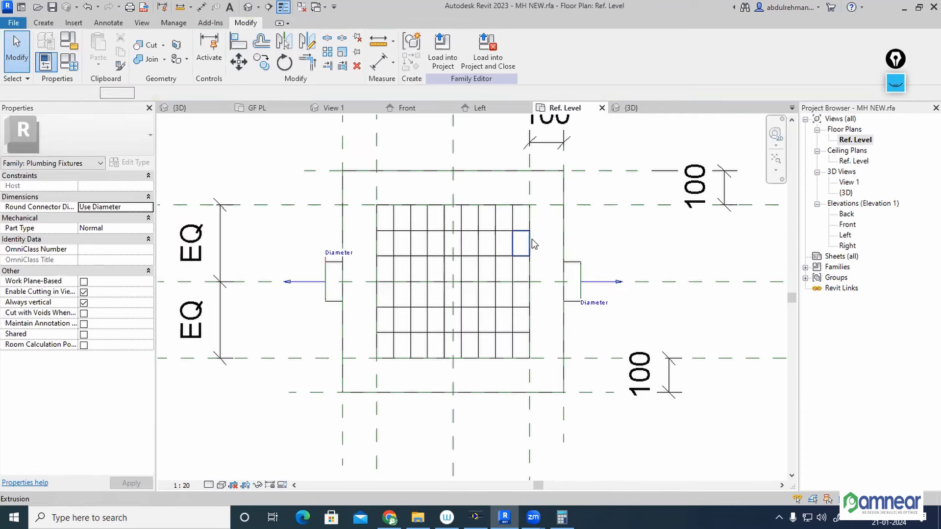
{"action": "left_click", "coordinate": [425, 245]}
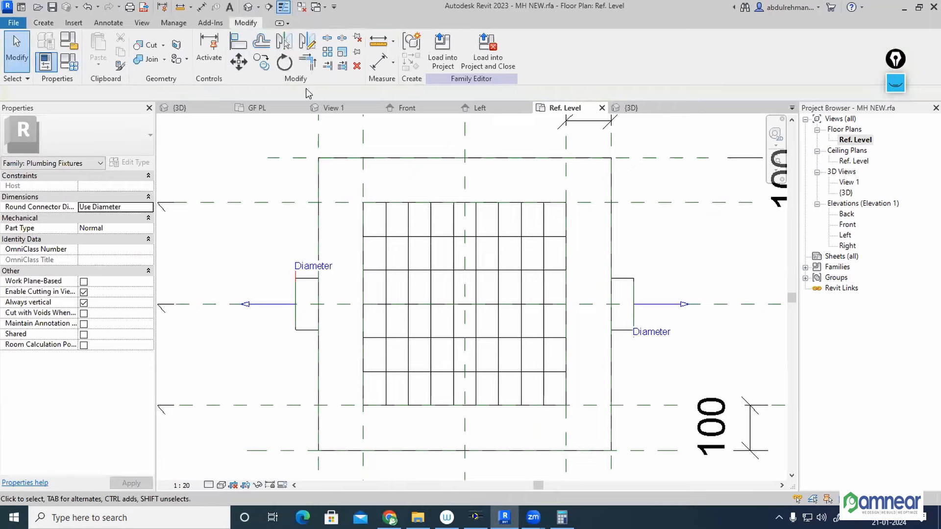
Start a new extrusion and sketch a closed 450 by 450 square along the outer edges of the grid.
{"action": "left_click", "coordinate": [43, 23]}
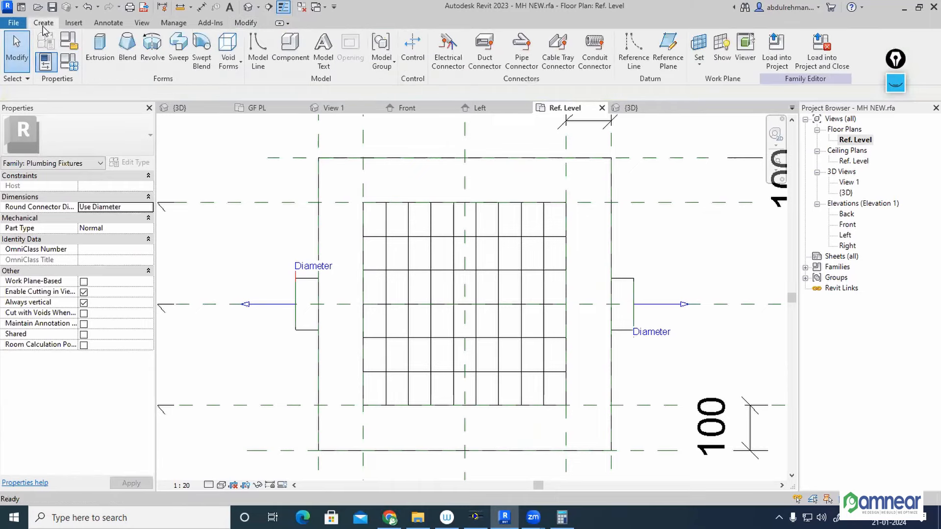
{"action": "left_click", "coordinate": [97, 48]}
{"action": "scroll", "coordinate": [387, 181], "scroll_direction": "up", "scroll_amount": 1}
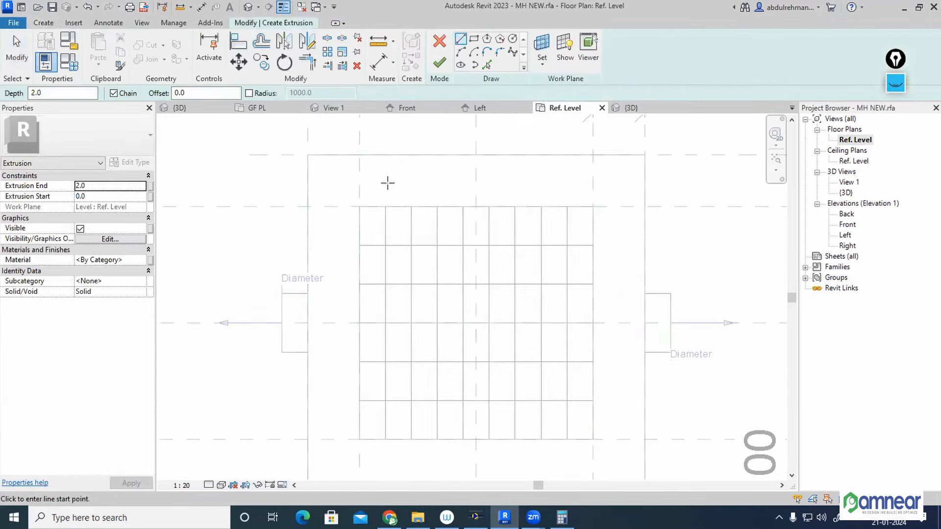
{"action": "left_click", "coordinate": [359, 207]}
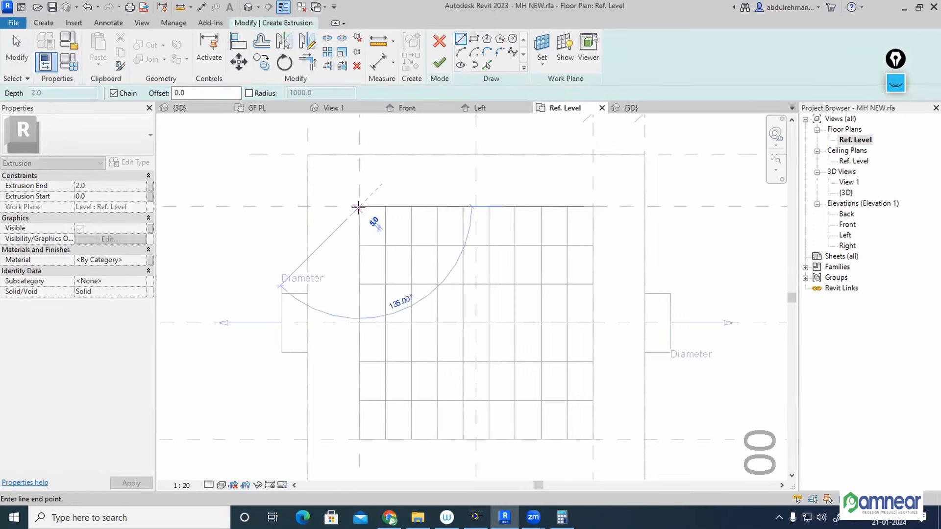
{"action": "left_click", "coordinate": [592, 207]}
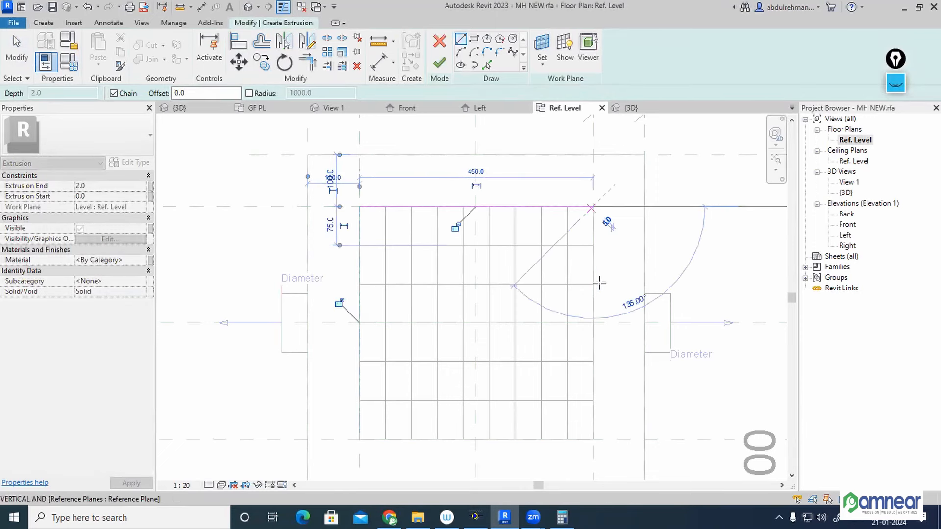
{"action": "left_click", "coordinate": [592, 439]}
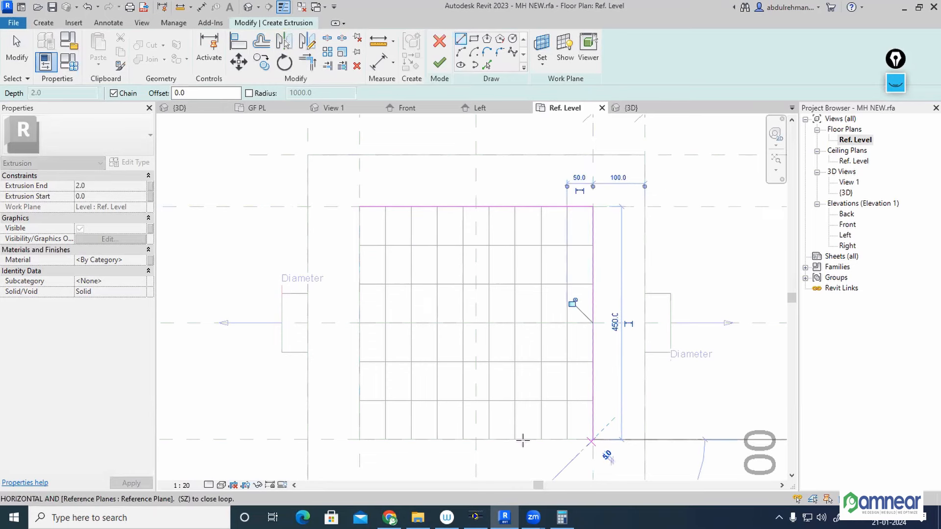
{"action": "left_click", "coordinate": [360, 439]}
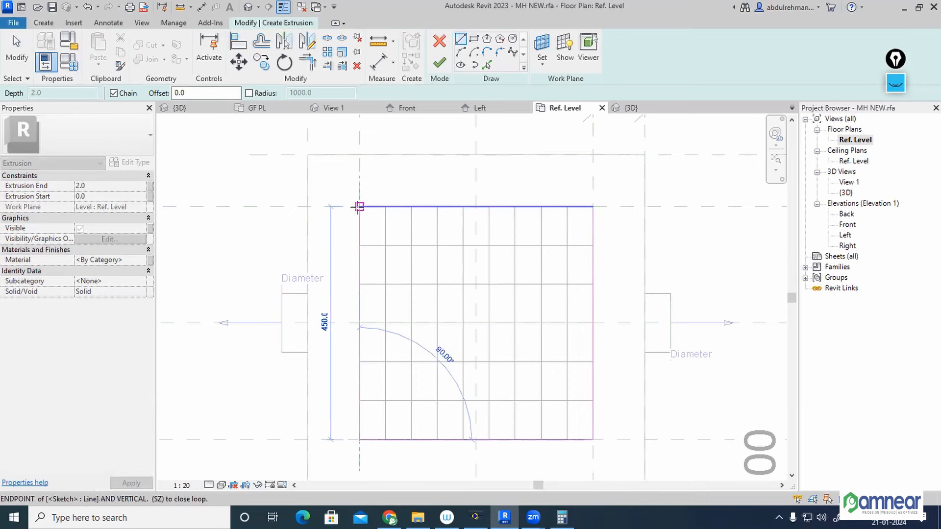
{"action": "left_click", "coordinate": [359, 206]}
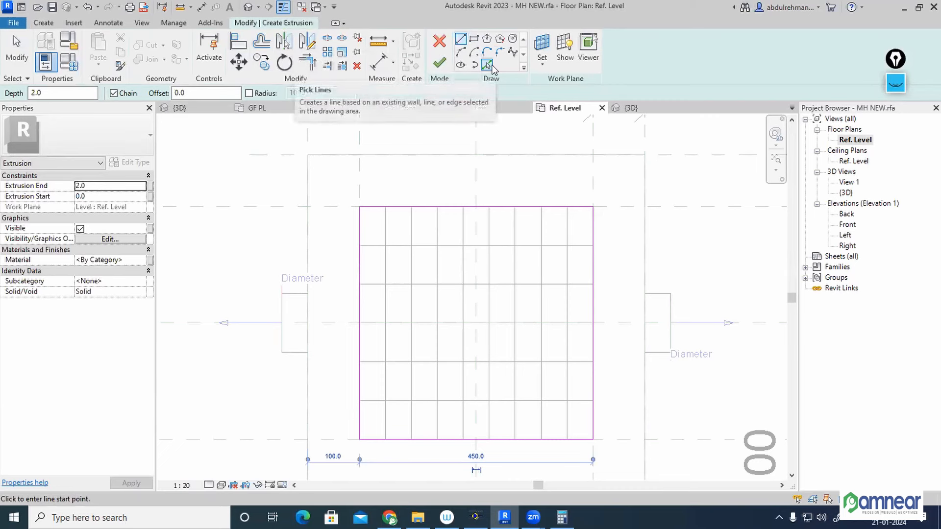
Add sketch lines offset 25 outward from each of the four sides of the grid using Pick Lines.
{"action": "left_click", "coordinate": [488, 66]}
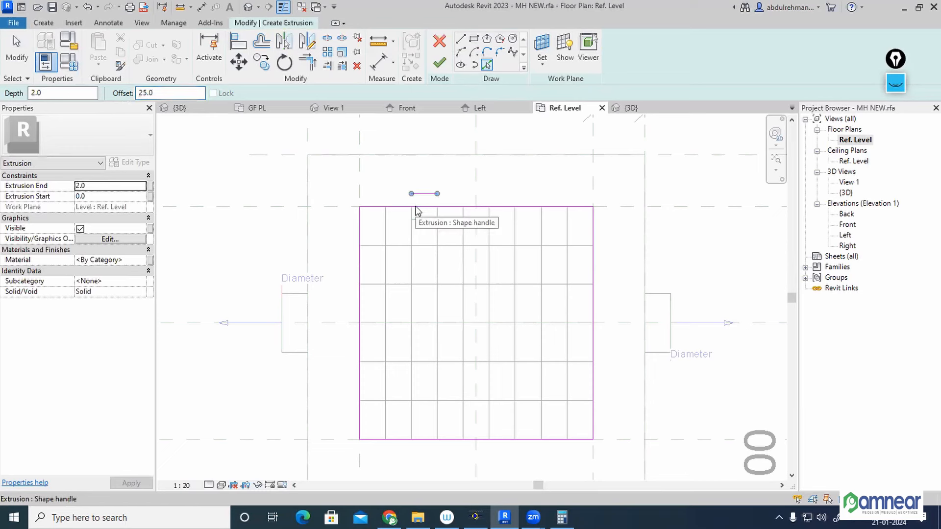
{"action": "left_click", "coordinate": [415, 206]}
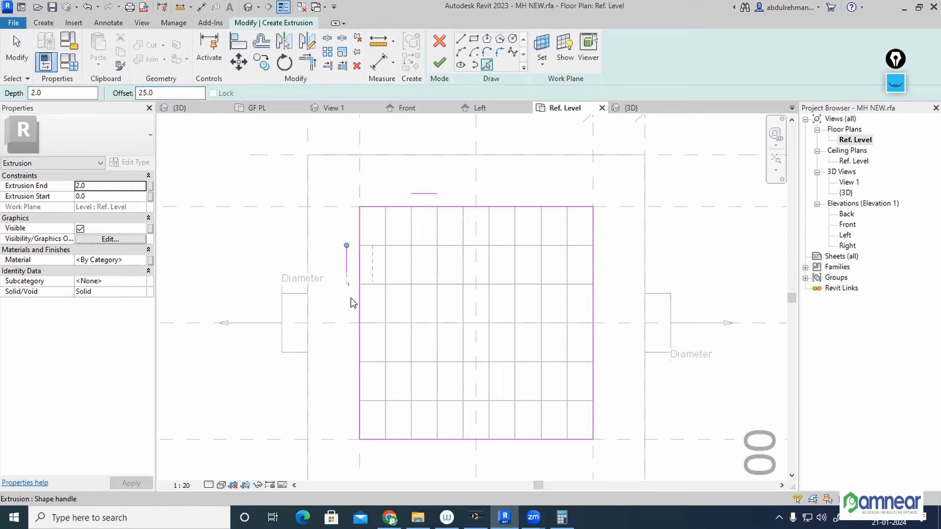
{"action": "left_click", "coordinate": [455, 443]}
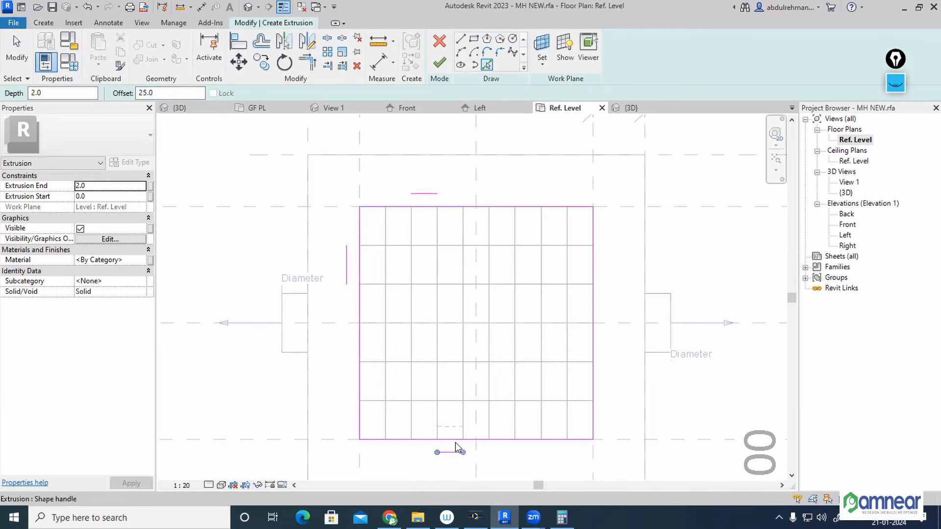
{"action": "left_click", "coordinate": [598, 394]}
Trim and extend the four offset lines into a closed outer square around the grid and finish the frame extrusion.
{"action": "left_click", "coordinate": [307, 62]}
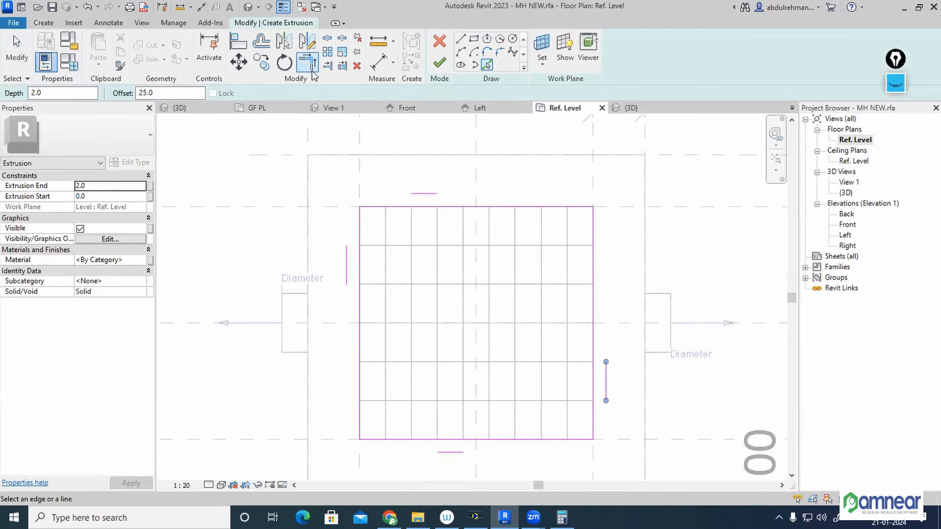
{"action": "left_click", "coordinate": [347, 267]}
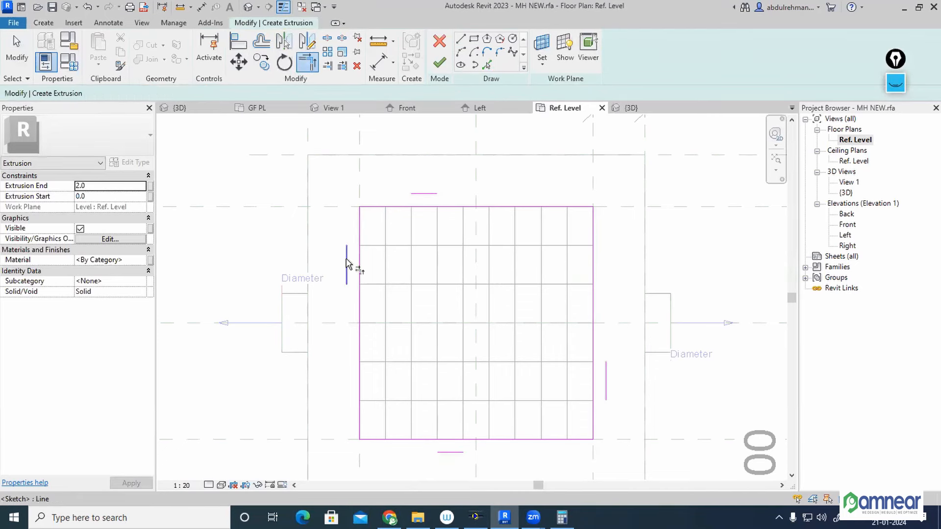
{"action": "left_click", "coordinate": [425, 194]}
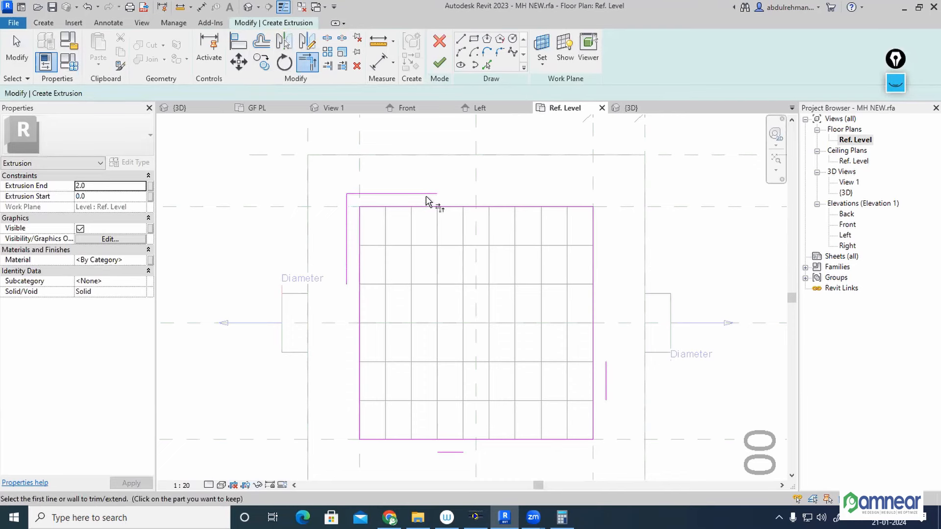
{"action": "left_click", "coordinate": [606, 378]}
{"action": "left_click", "coordinate": [450, 452]}
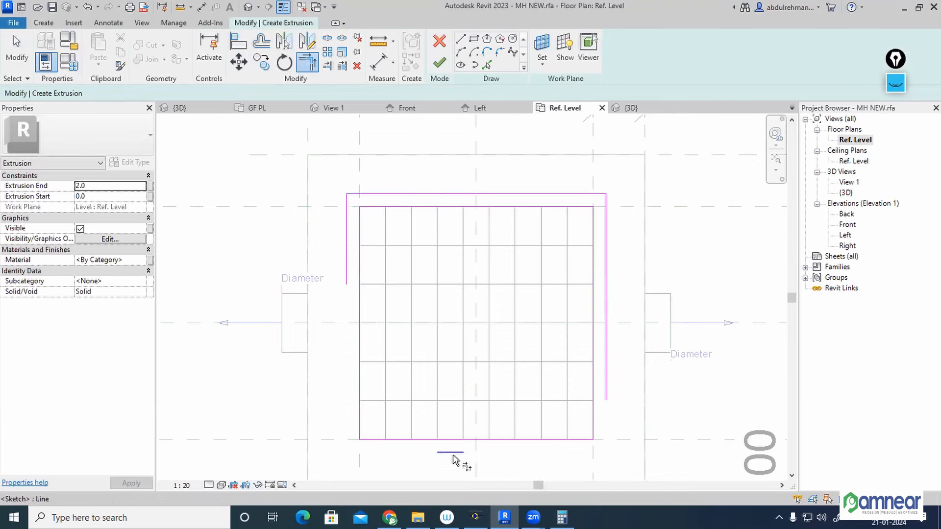
{"action": "left_click", "coordinate": [606, 389]}
{"action": "left_click", "coordinate": [347, 277]}
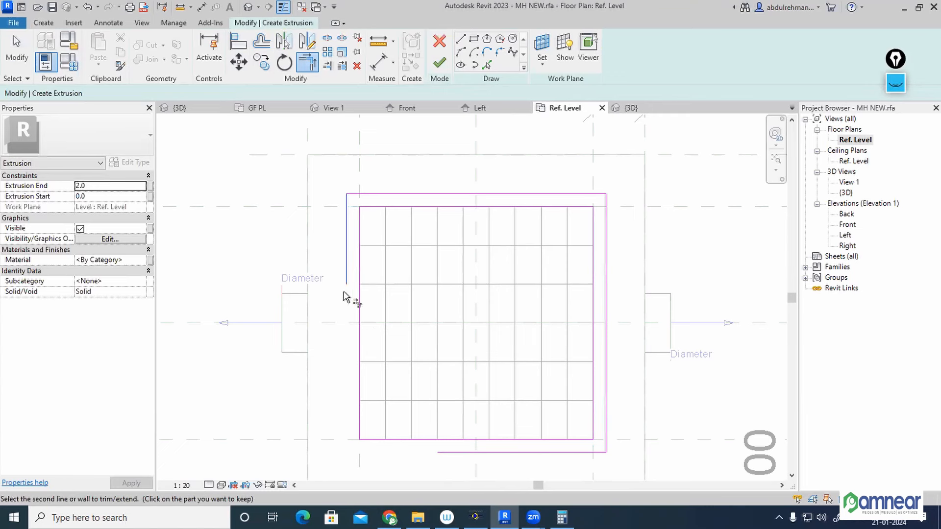
{"action": "left_click", "coordinate": [443, 452]}
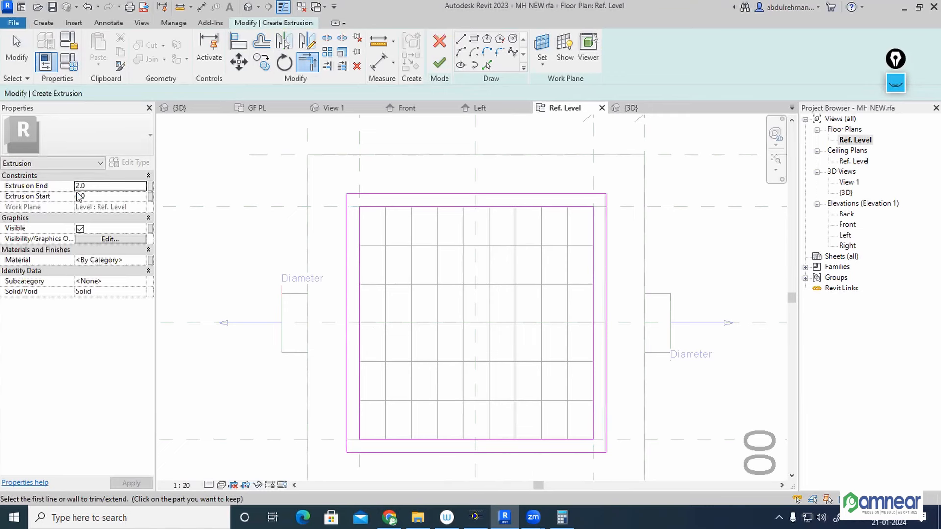
{"action": "left_click", "coordinate": [439, 62]}
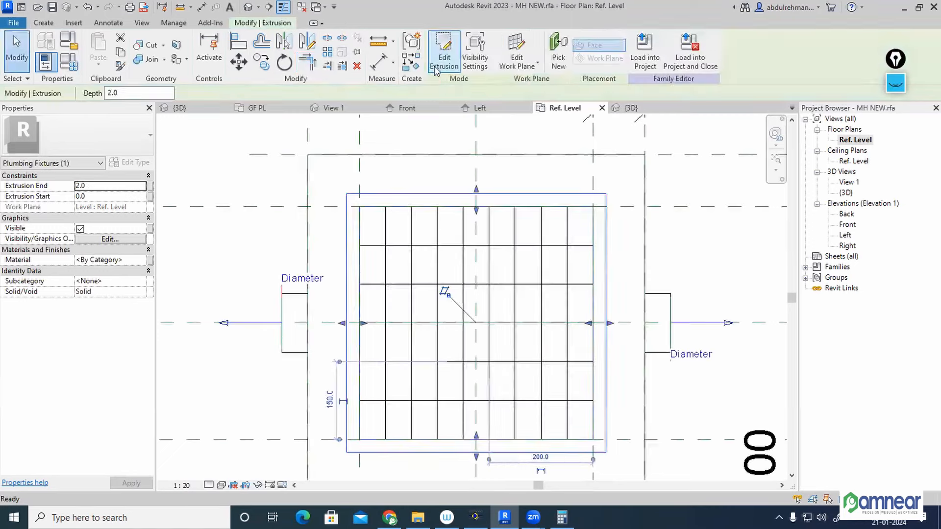
{"action": "left_click", "coordinate": [737, 252]}
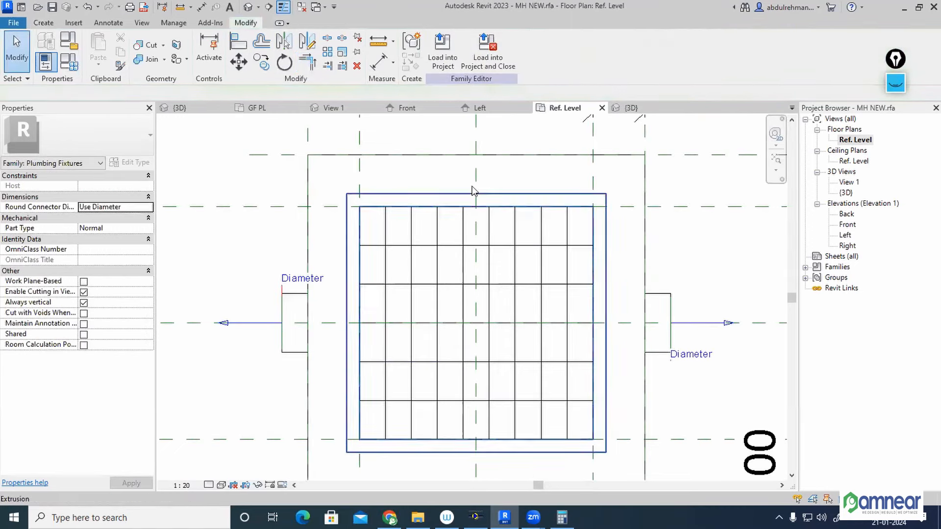
Examine the frame and grid on the chamber in the 3D view and return to the Ref. Level plan.
{"action": "left_click", "coordinate": [249, 7]}
{"action": "scroll", "coordinate": [619, 253], "scroll_direction": "up", "scroll_amount": 5}
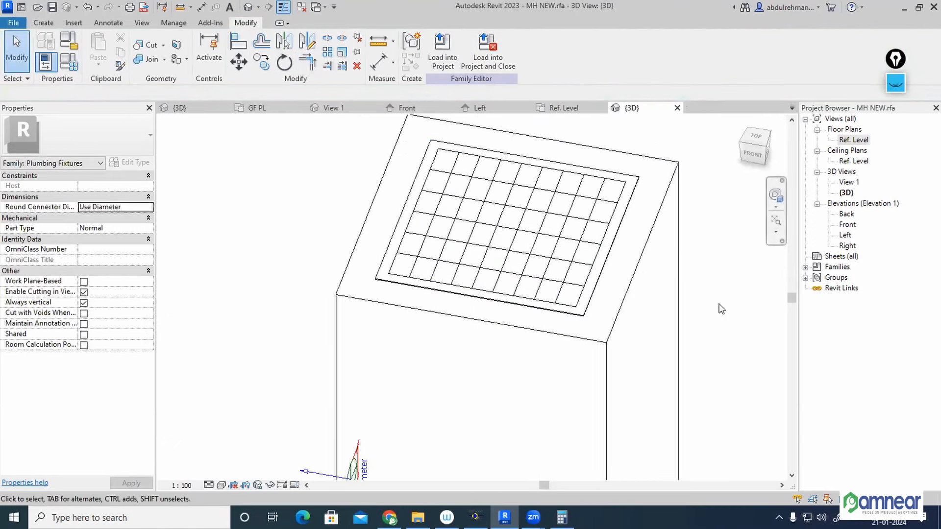
{"action": "scroll", "coordinate": [721, 309], "scroll_direction": "down", "scroll_amount": 2}
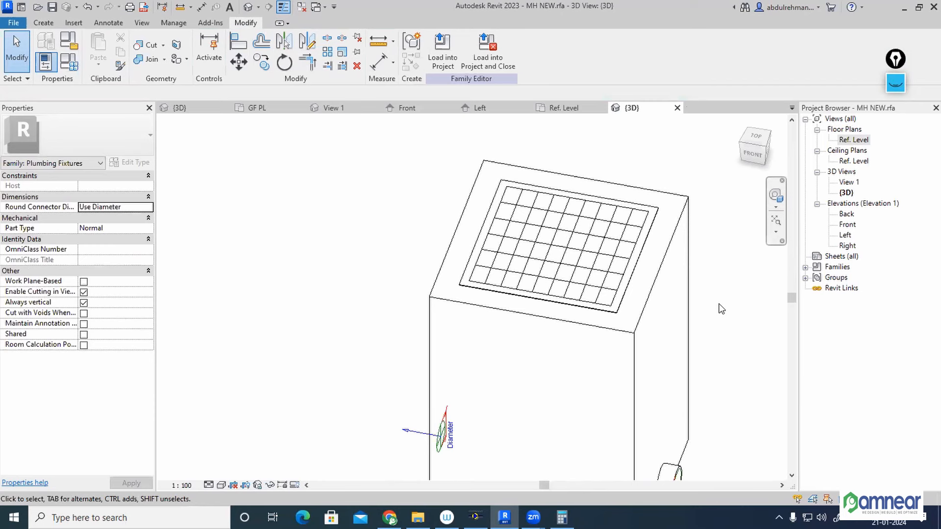
{"action": "scroll", "coordinate": [655, 257], "scroll_direction": "down", "scroll_amount": 2}
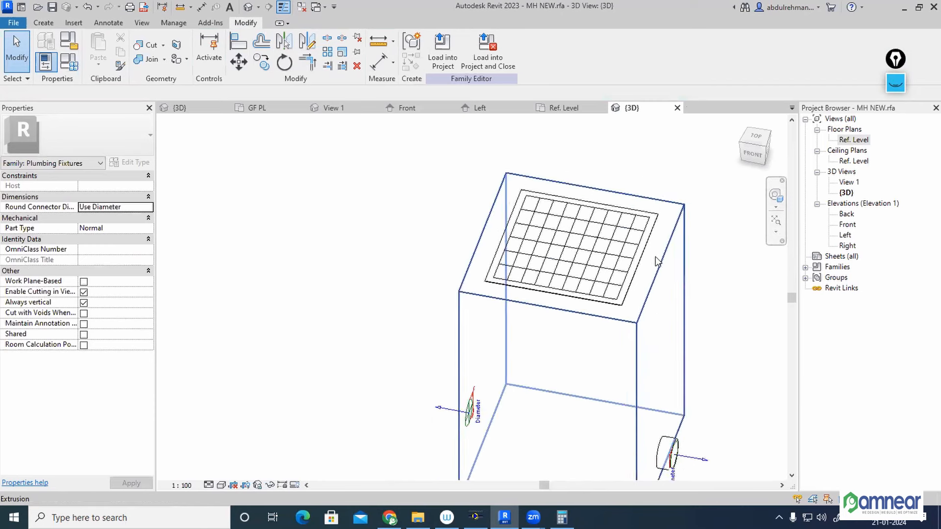
{"action": "middle_click_drag", "start_coordinate": [701, 393], "coordinate": [730, 322], "text": "shift"}
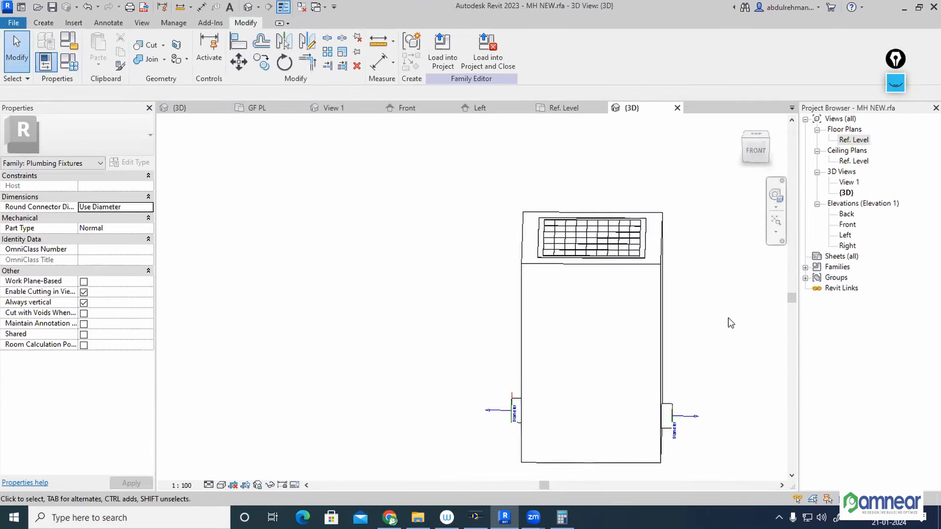
{"action": "double_click", "coordinate": [853, 141]}
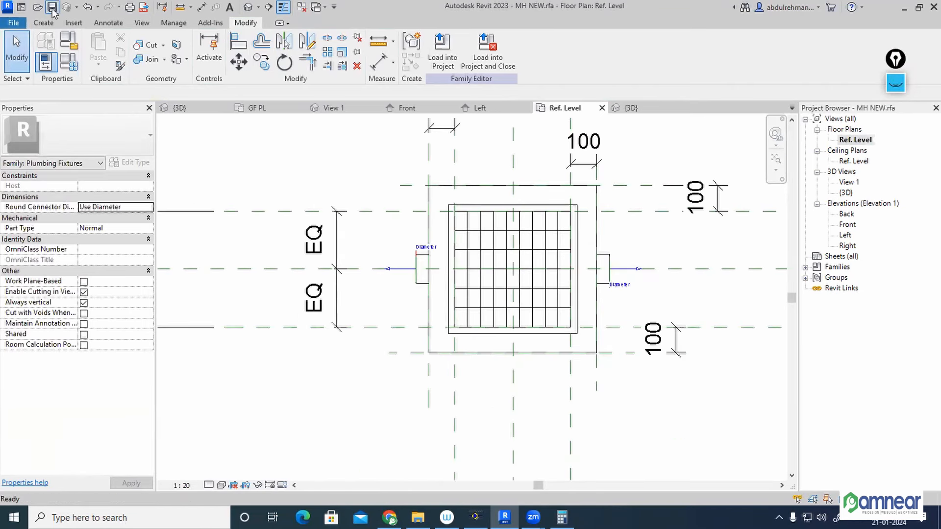
Start saving the family under a new location and create a folder named MANHOLE FAMILY on the Desktop.
{"action": "left_click", "coordinate": [13, 24]}
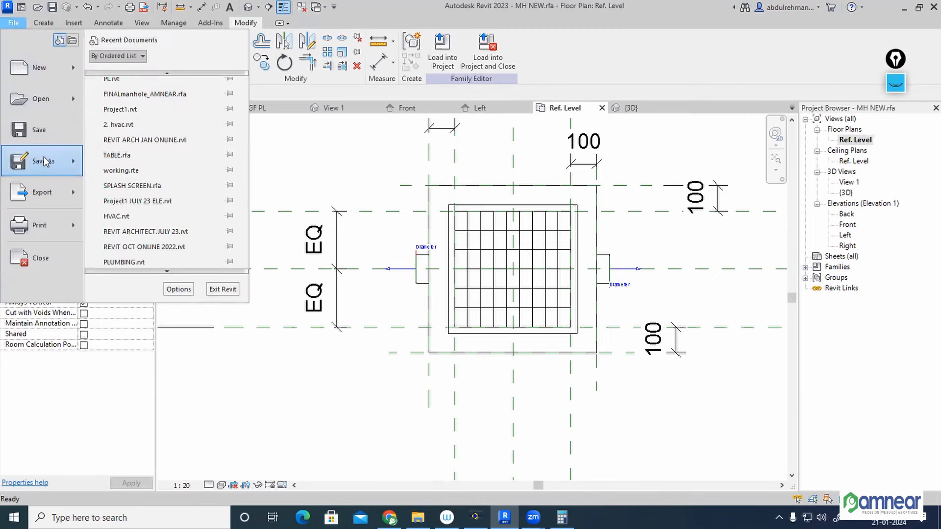
{"action": "mouse_move", "coordinate": [45, 163]}
{"action": "left_click", "coordinate": [137, 155]}
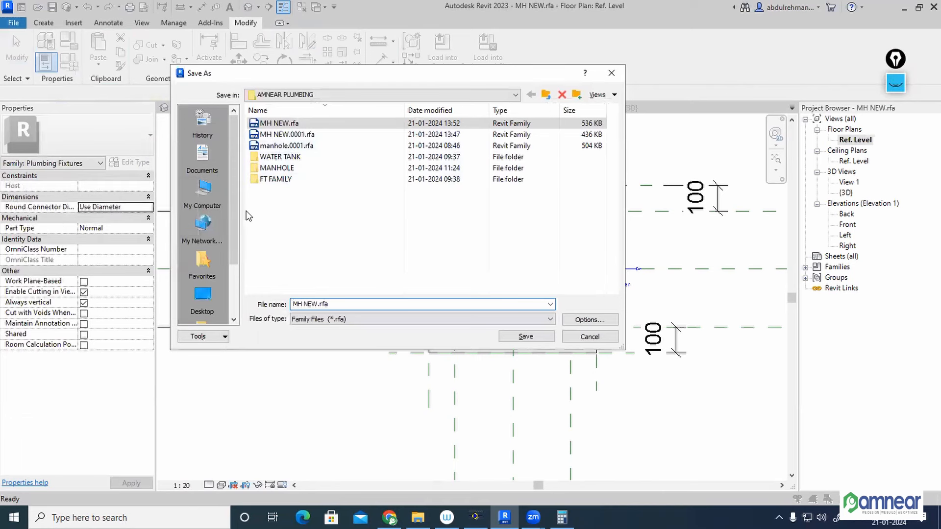
{"action": "left_click", "coordinate": [202, 296]}
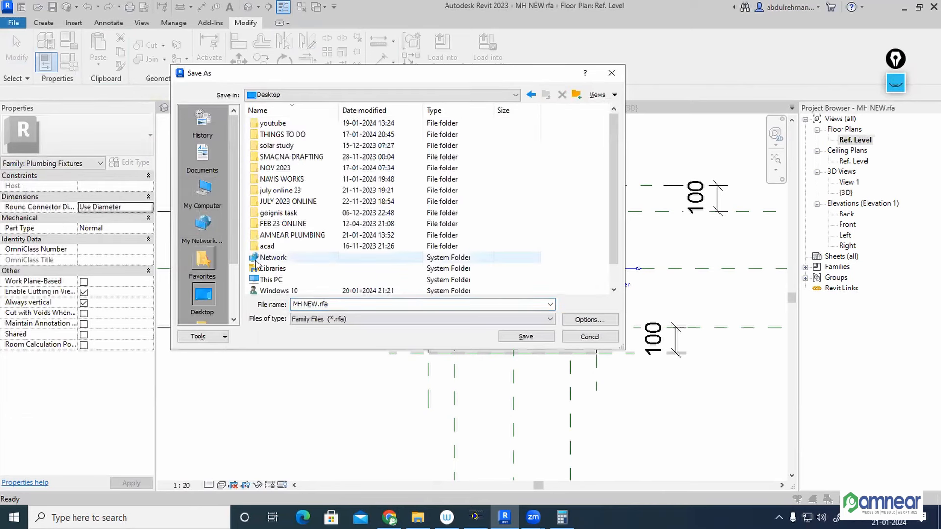
{"action": "right_click", "coordinate": [345, 155]}
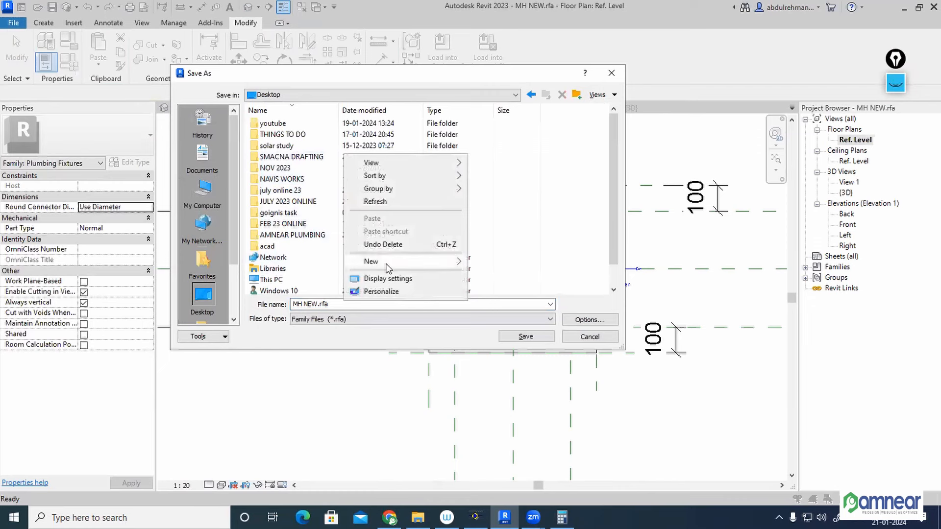
{"action": "mouse_move", "coordinate": [387, 267]}
{"action": "left_click", "coordinate": [493, 262]}
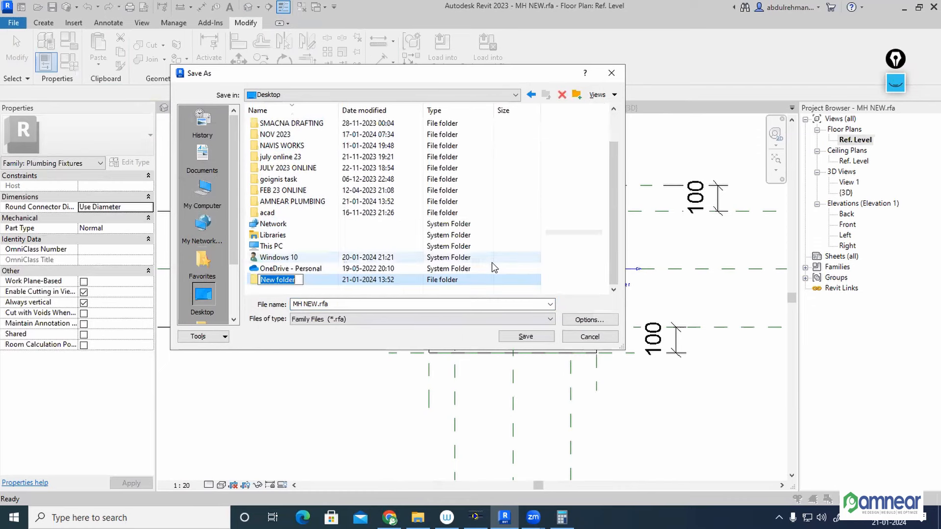
{"action": "type", "text": "MANHOLE FAMILY"}
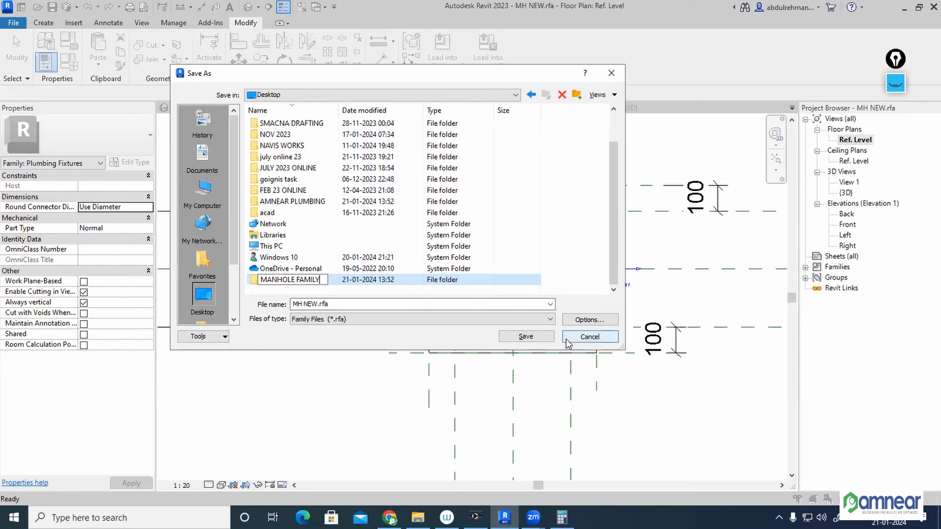
Save the family as MH NEW.rfa in the MANHOLE FAMILY folder.
{"action": "double_click", "coordinate": [307, 284]}
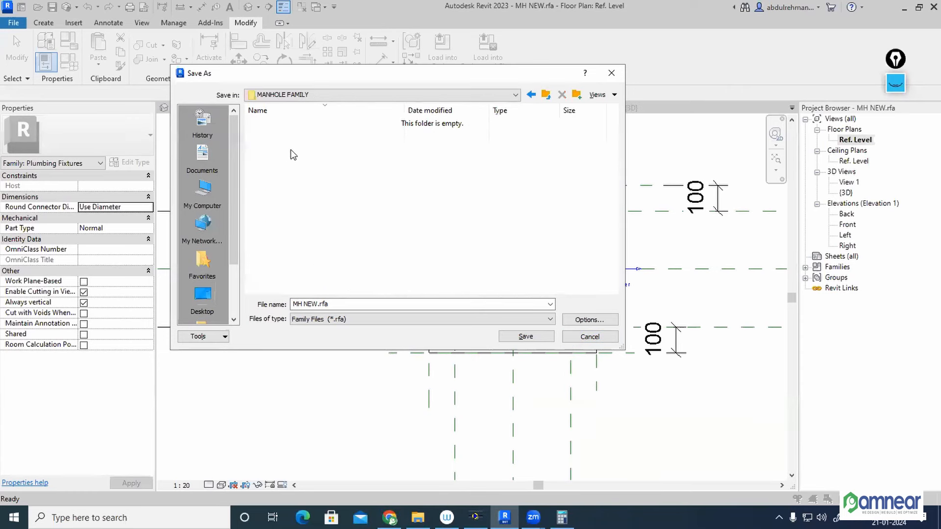
{"action": "left_click", "coordinate": [589, 319]}
{"action": "left_click", "coordinate": [373, 322]}
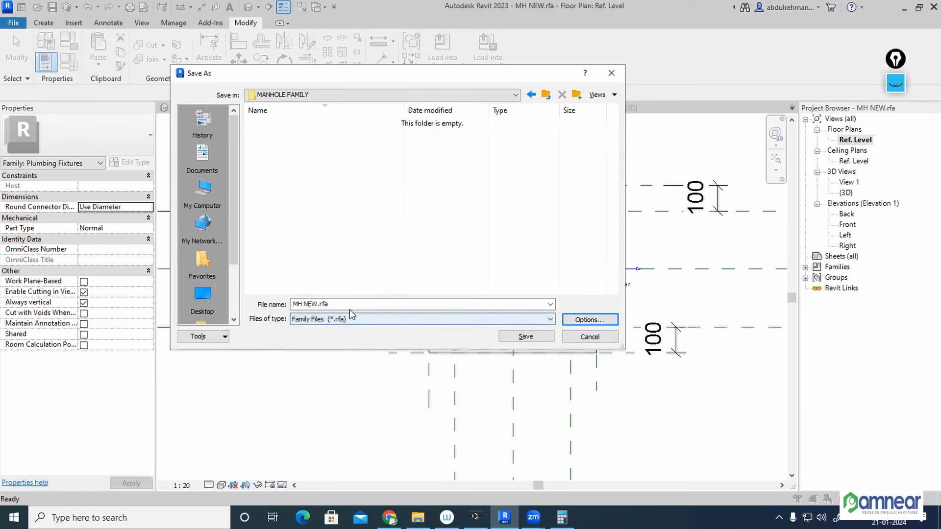
{"action": "left_click", "coordinate": [524, 336]}
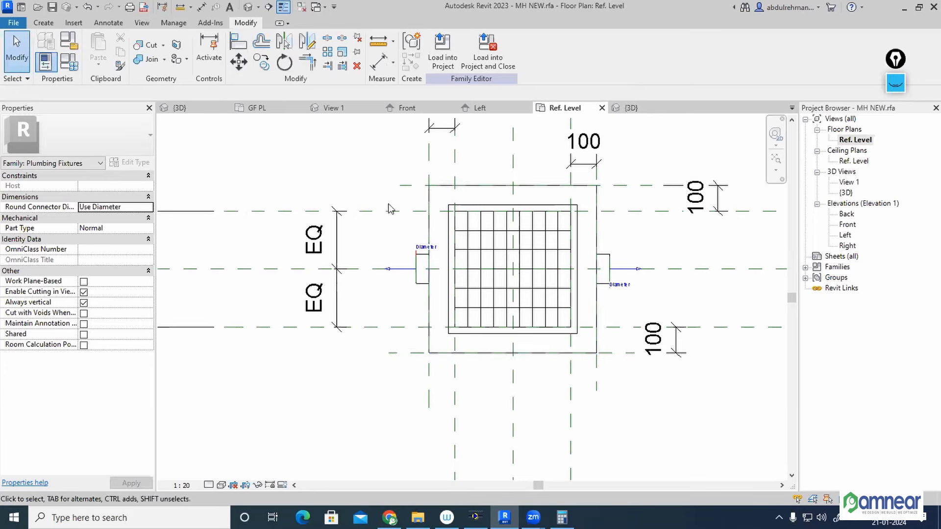
Switch to the PL.rvt project and show the GF PL floor plan around the drainage pipe ends between grids 11 and 12.
{"action": "left_click", "coordinate": [259, 109]}
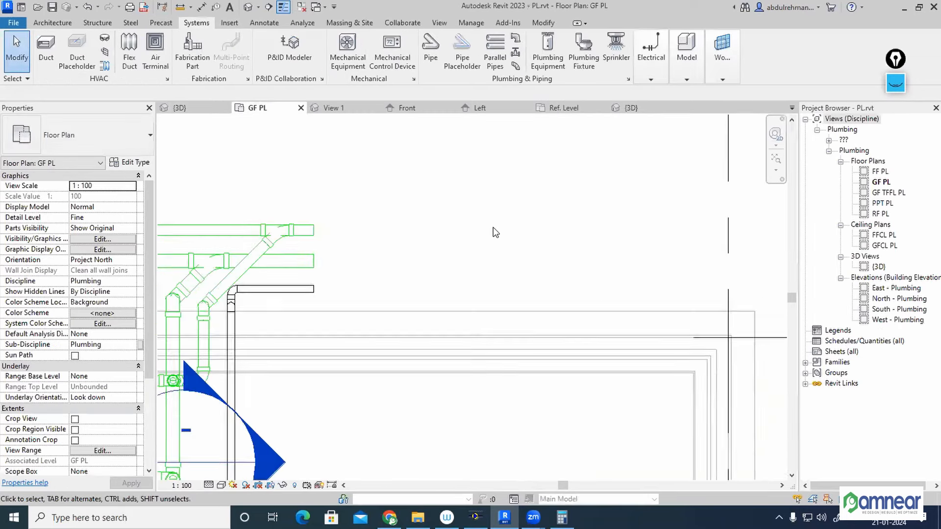
{"action": "scroll", "coordinate": [495, 232], "scroll_direction": "down", "scroll_amount": 4}
{"action": "left_click", "coordinate": [179, 108]}
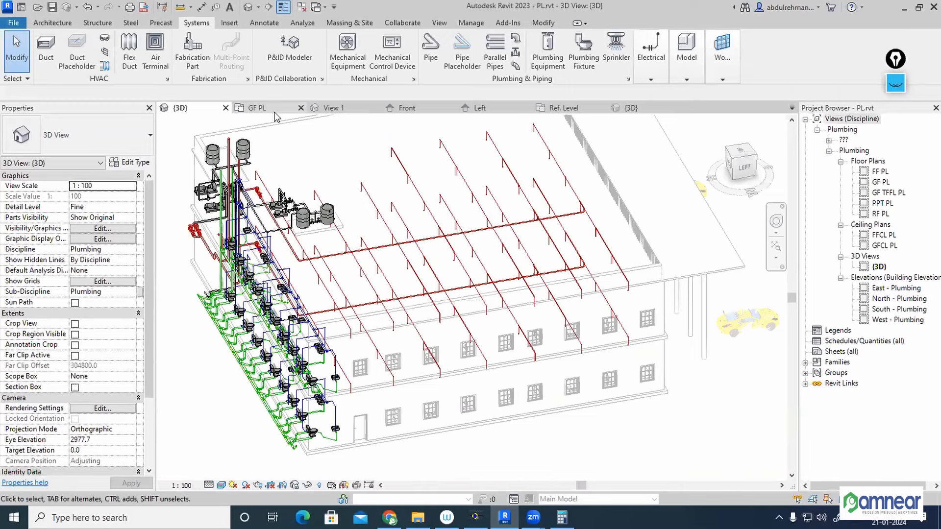
{"action": "double_click", "coordinate": [880, 182]}
{"action": "scroll", "coordinate": [483, 212], "scroll_direction": "up", "scroll_amount": 7}
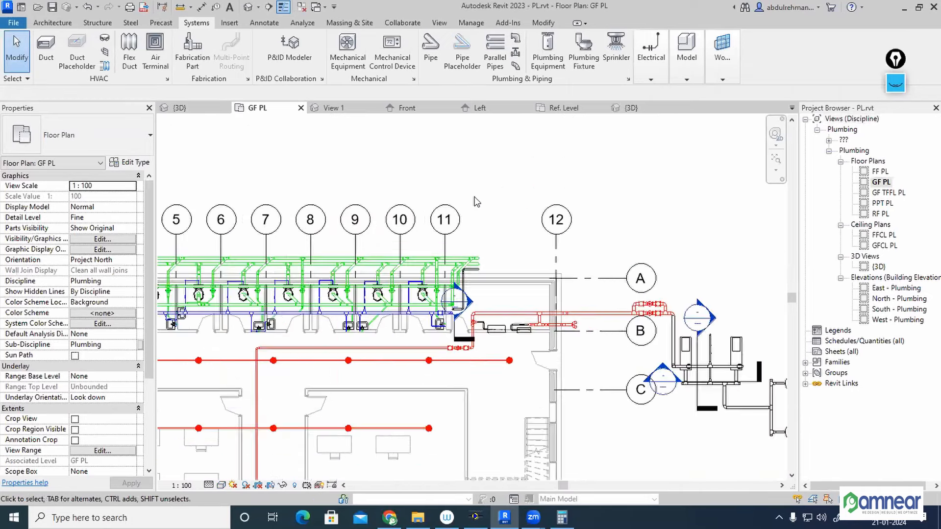
{"action": "middle_click_drag", "start_coordinate": [485, 293], "coordinate": [443, 245]}
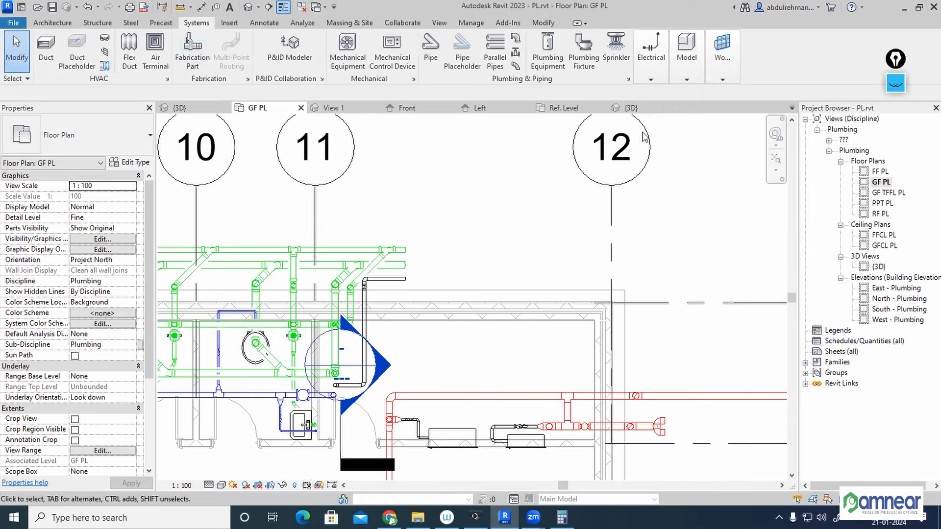
Start placing a plumbing fixture and load MH NEW.rfa from the MANHOLE FAMILY folder on the Desktop into the project.
{"action": "left_click", "coordinate": [577, 64]}
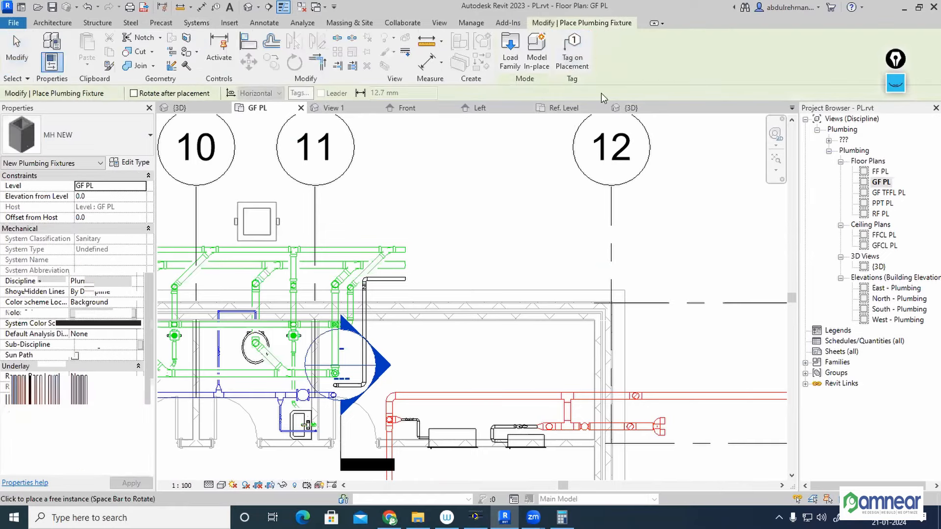
{"action": "left_click", "coordinate": [510, 49]}
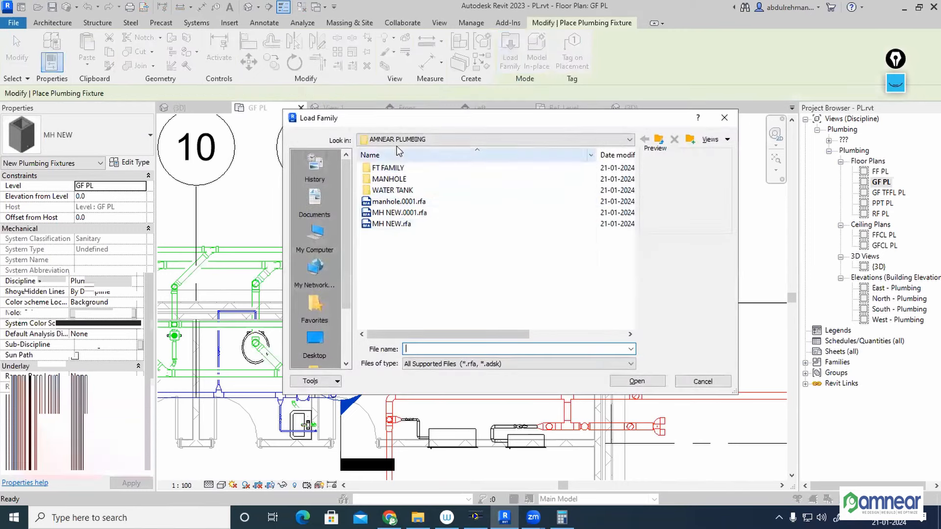
{"action": "left_click", "coordinate": [411, 140]}
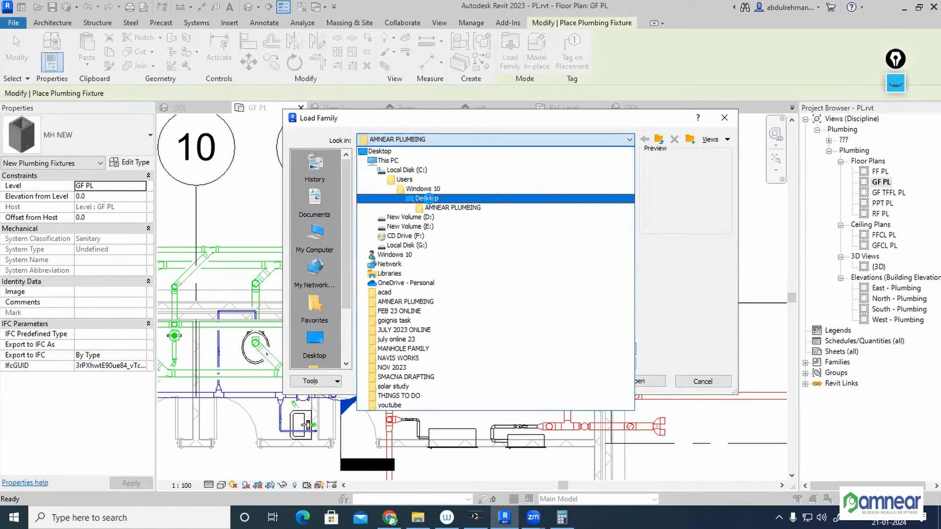
{"action": "left_click", "coordinate": [425, 198]}
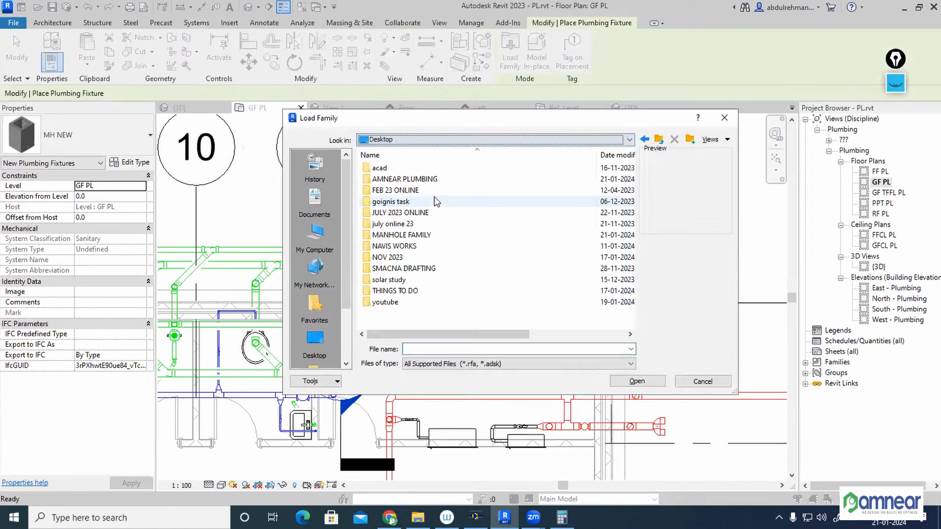
{"action": "double_click", "coordinate": [409, 236]}
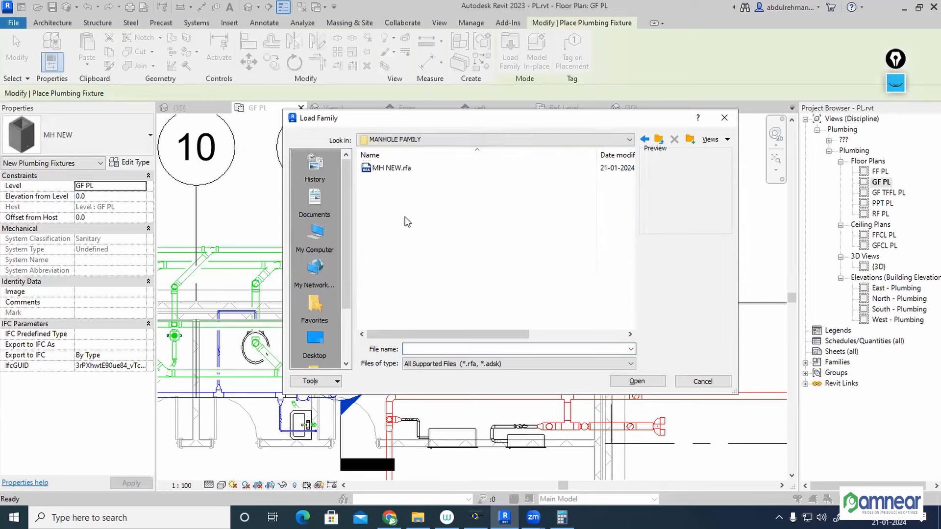
{"action": "left_click", "coordinate": [388, 169]}
{"action": "left_click", "coordinate": [637, 381]}
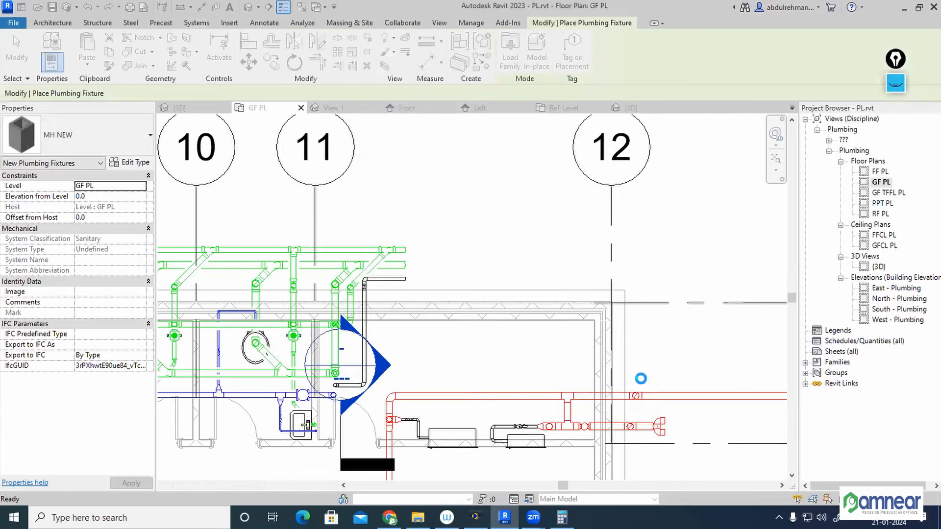
{"action": "left_click", "coordinate": [425, 228]}
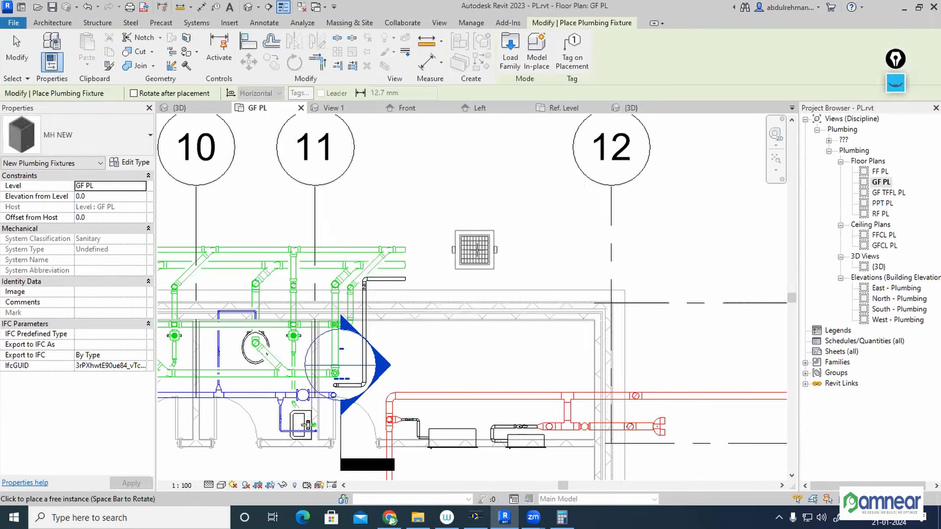
Place one MH NEW chamber between grids 11 and 12, beyond the open ends of the green drainage pipes.
{"action": "left_click", "coordinate": [477, 249]}
{"action": "key", "text": "Escape"}
{"action": "scroll", "coordinate": [521, 238], "scroll_direction": "up", "scroll_amount": 2}
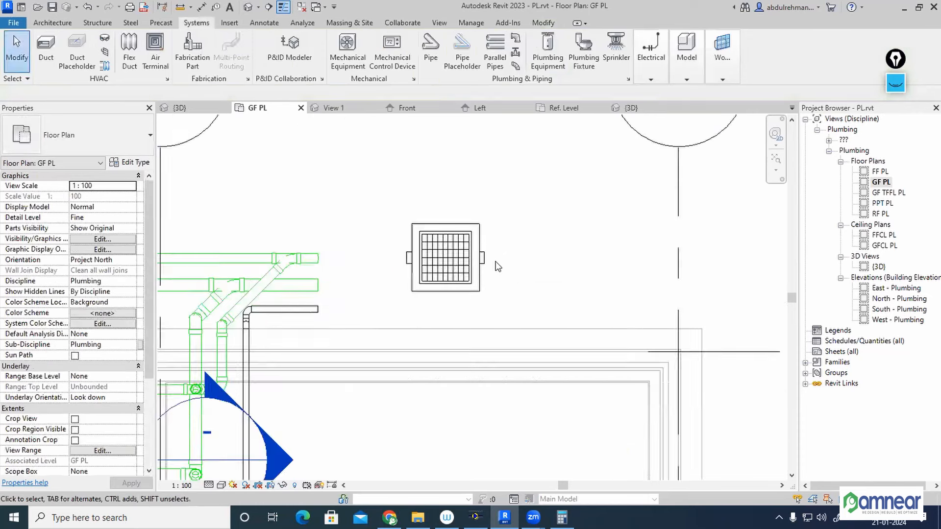
{"action": "left_click", "coordinate": [445, 257]}
{"action": "key", "text": "Escape"}
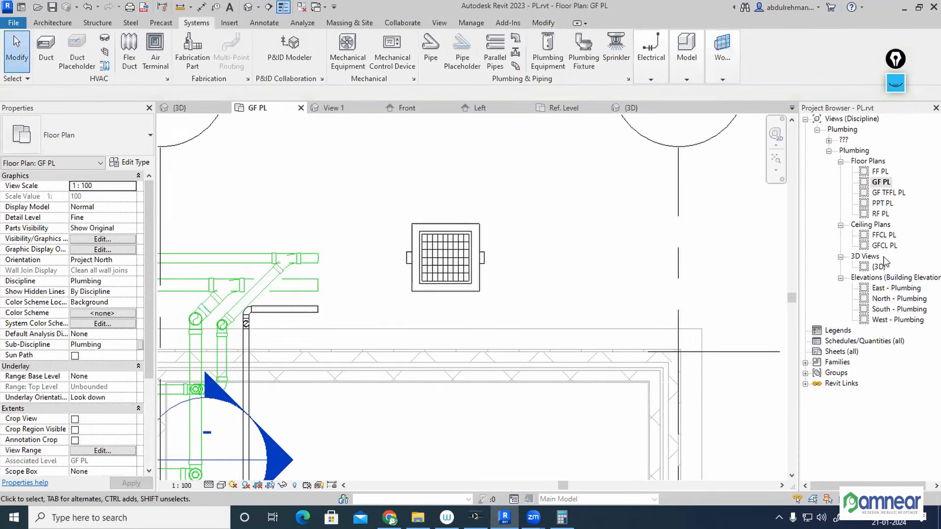
In the North - Plumbing elevation, draw a short 100 mm PVC - DWV pipe from the chamber's In connector, sloping up at 1.0000%.
{"action": "double_click", "coordinate": [893, 300]}
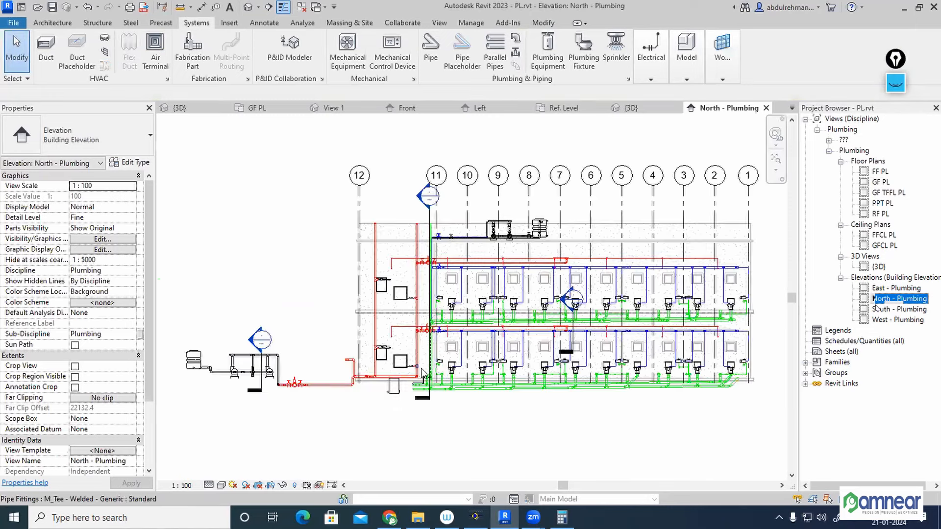
{"action": "scroll", "coordinate": [406, 392], "scroll_direction": "up", "scroll_amount": 6}
{"action": "left_click", "coordinate": [349, 346]}
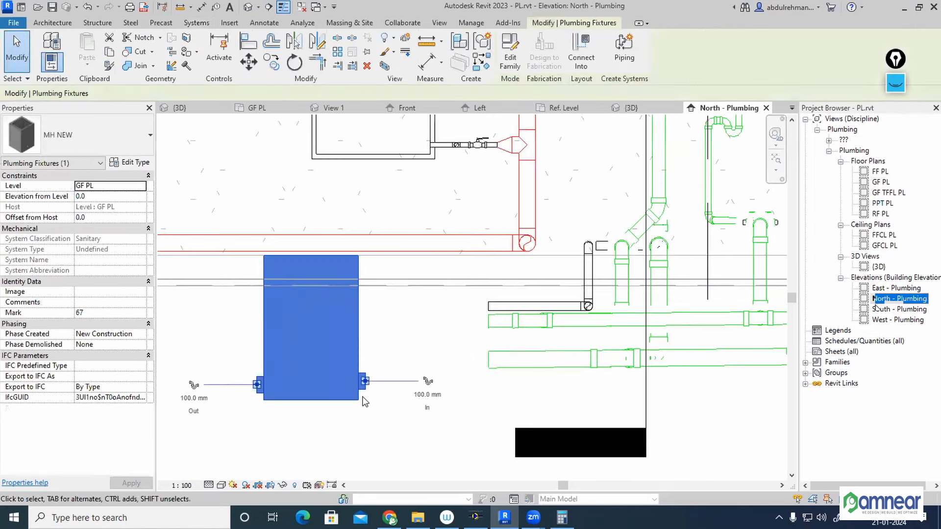
{"action": "scroll", "coordinate": [402, 398], "scroll_direction": "up", "scroll_amount": 2}
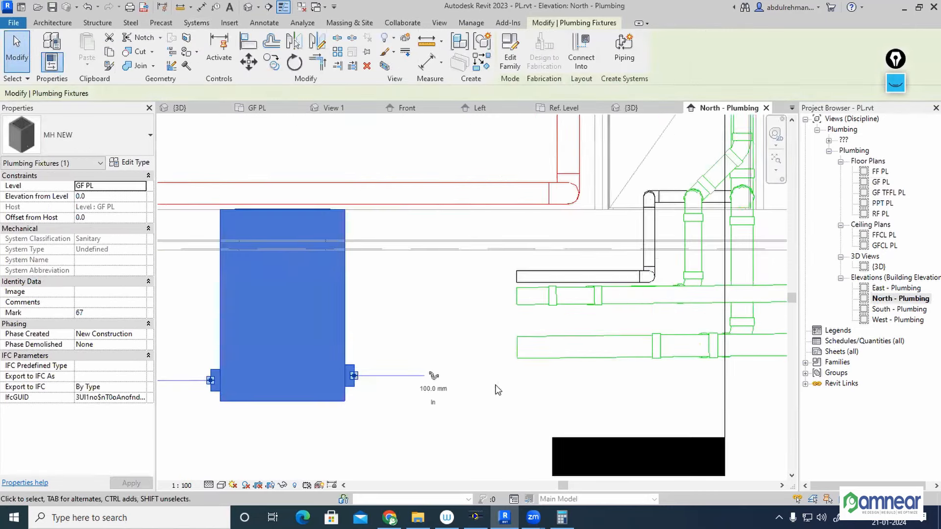
{"action": "left_click", "coordinate": [621, 346]}
{"action": "left_click", "coordinate": [304, 402]}
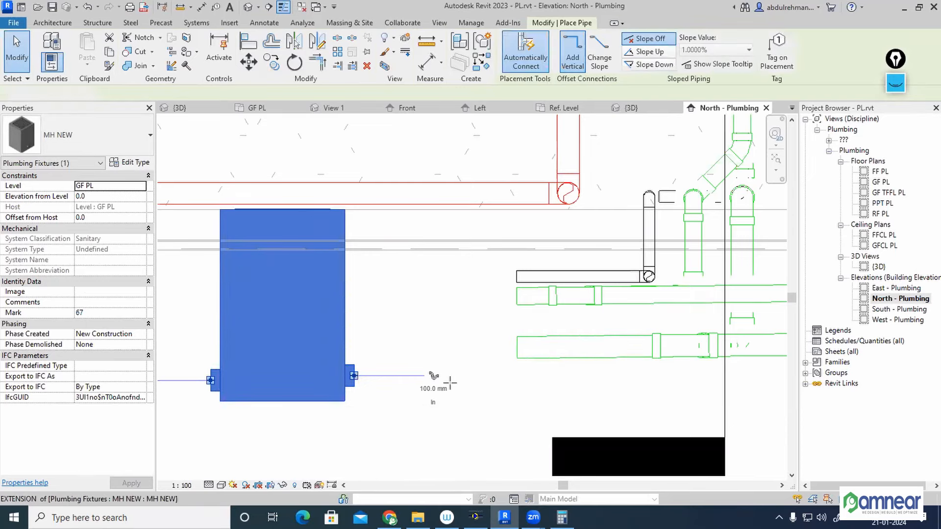
{"action": "left_click", "coordinate": [63, 147]}
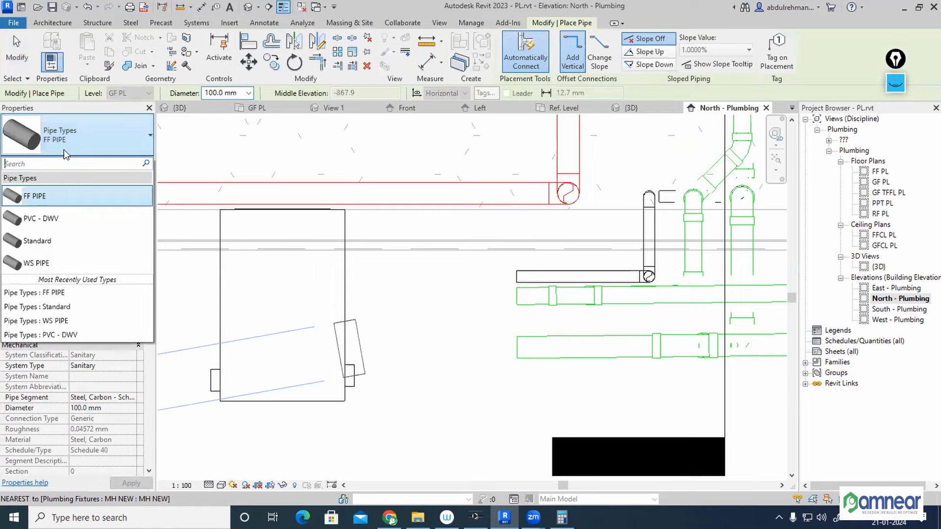
{"action": "left_click", "coordinate": [59, 219]}
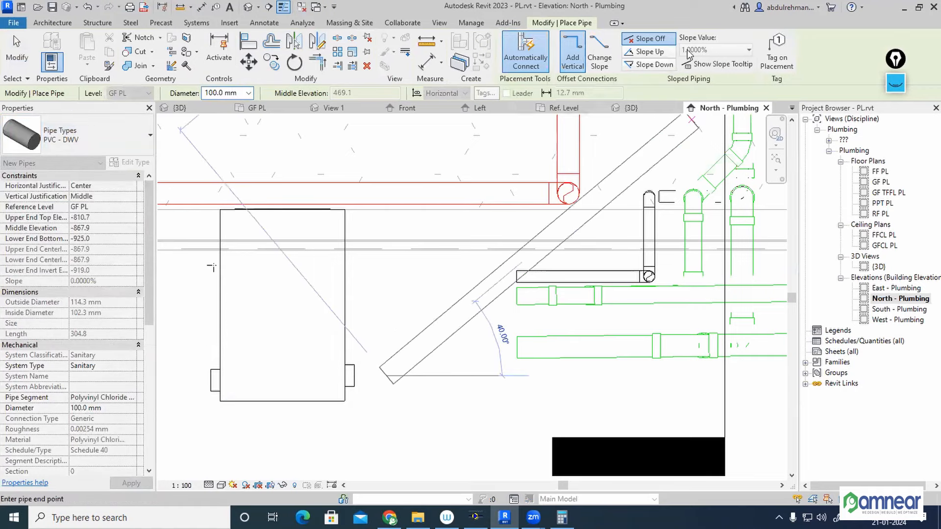
{"action": "left_click", "coordinate": [645, 51]}
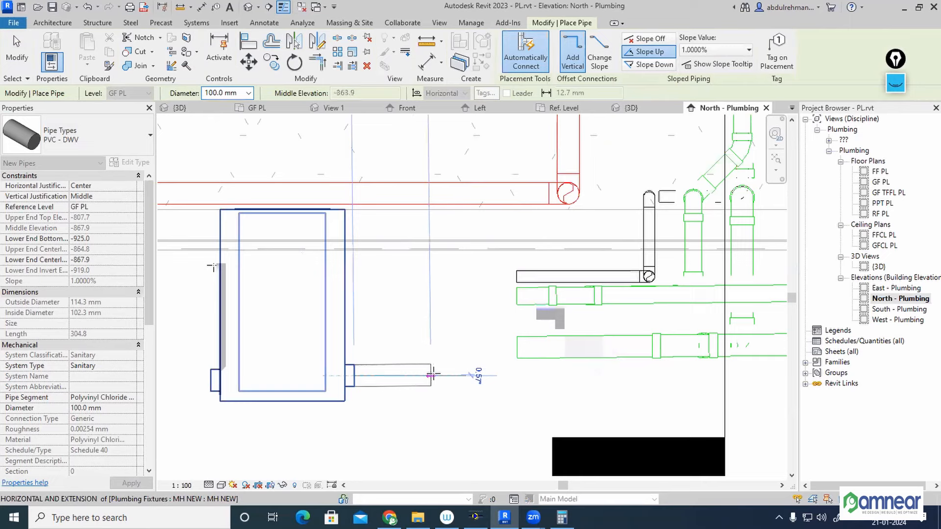
{"action": "left_click", "coordinate": [438, 375]}
{"action": "key", "text": "Escape"}
{"action": "key", "text": "Escape"}
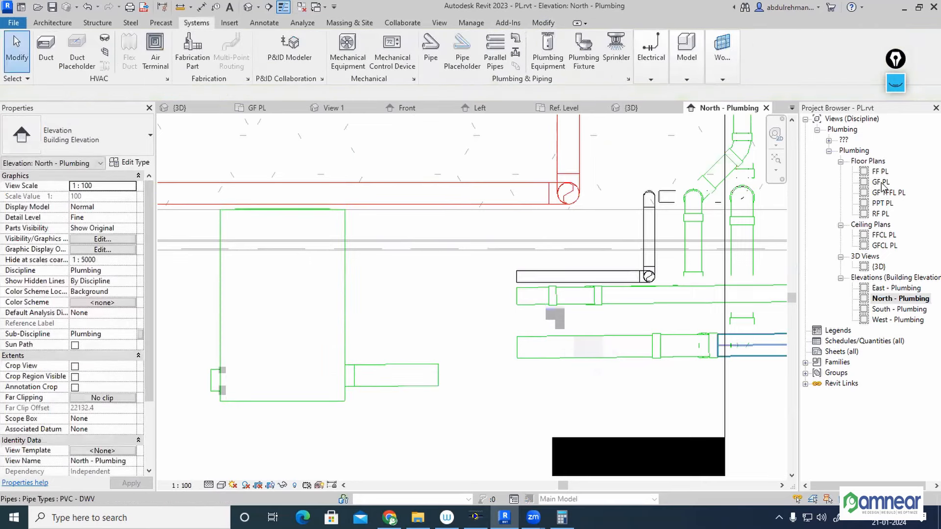
In the GF PL floor plan, align the chamber's inlet pipe with the centerline of the middle drainage pipe.
{"action": "double_click", "coordinate": [880, 182]}
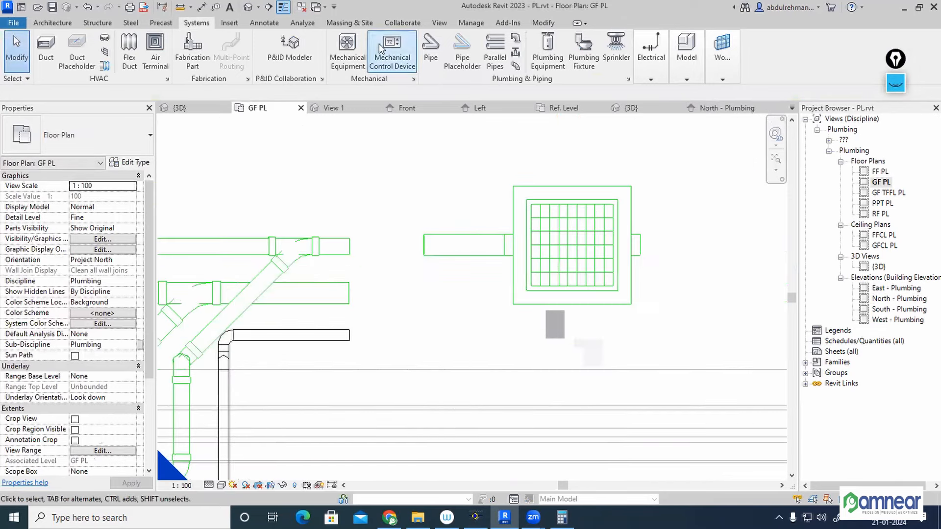
{"action": "left_click", "coordinate": [304, 293]}
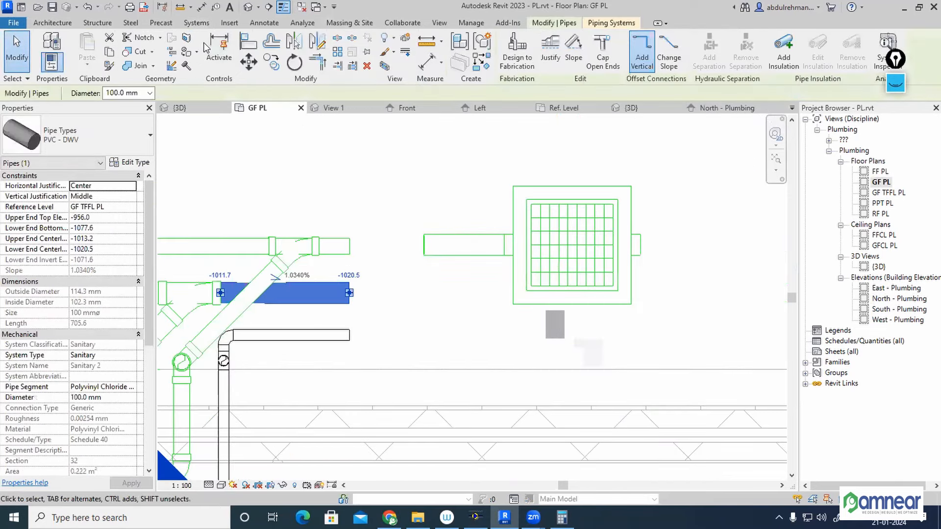
{"action": "left_click", "coordinate": [247, 44]}
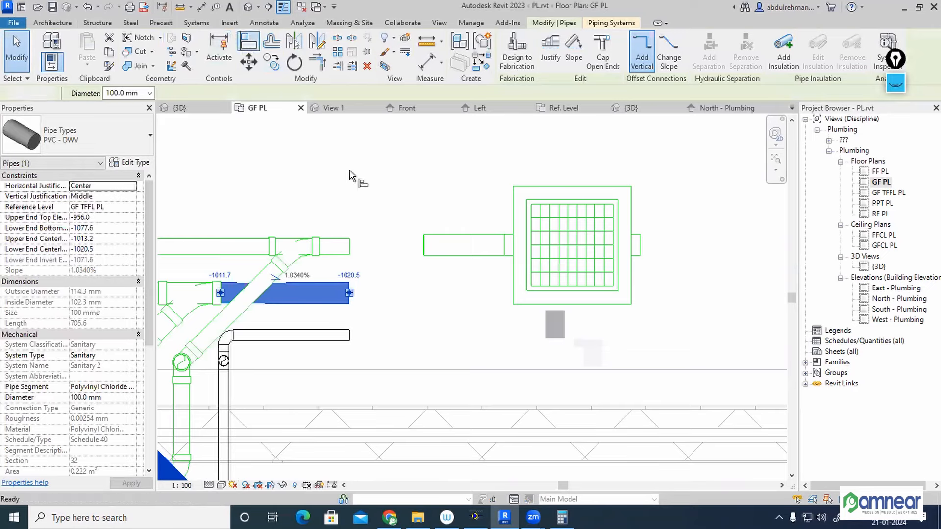
{"action": "left_click", "coordinate": [318, 293]}
{"action": "left_click", "coordinate": [458, 247]}
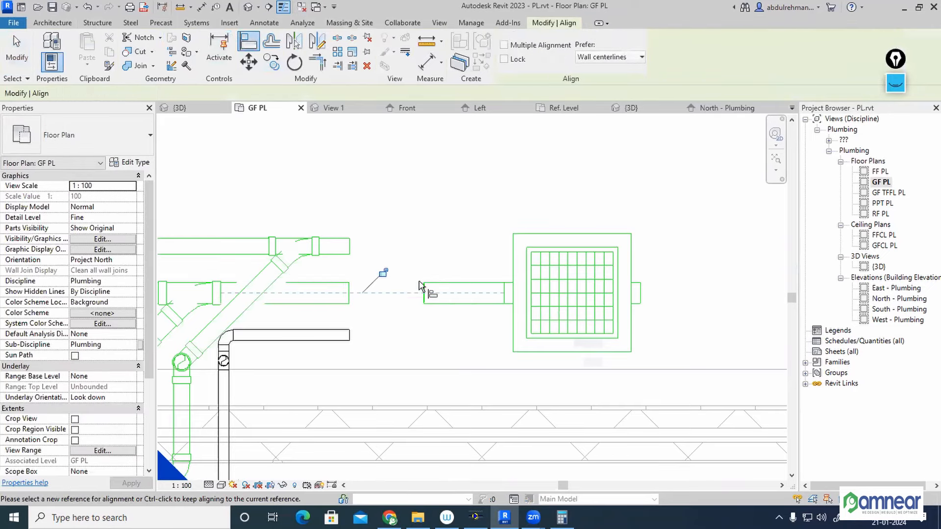
{"action": "key", "text": "Escape"}
{"action": "key", "text": "Escape"}
Return to the North - Plumbing elevation and check the MH NEW type dimensions against the height of the incoming drainage pipes.
{"action": "double_click", "coordinate": [890, 298]}
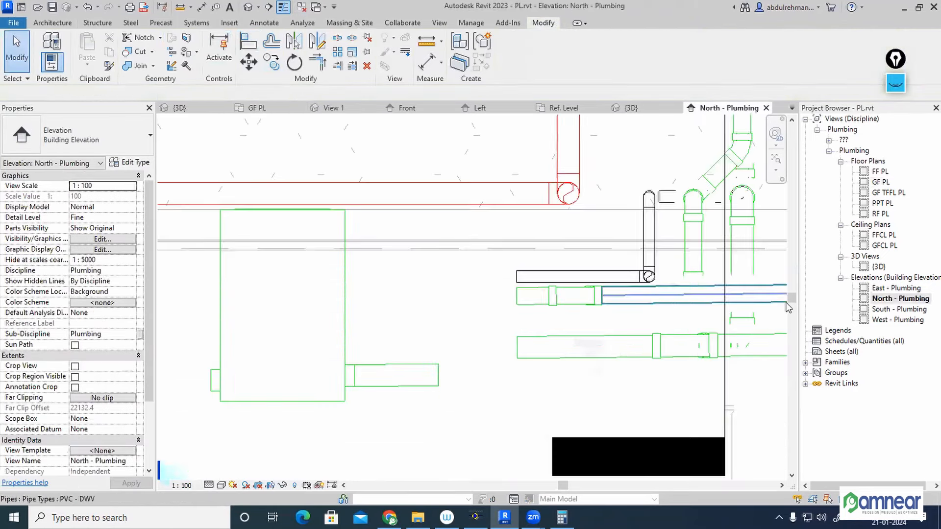
{"action": "scroll", "coordinate": [508, 391], "scroll_direction": "up", "scroll_amount": 4}
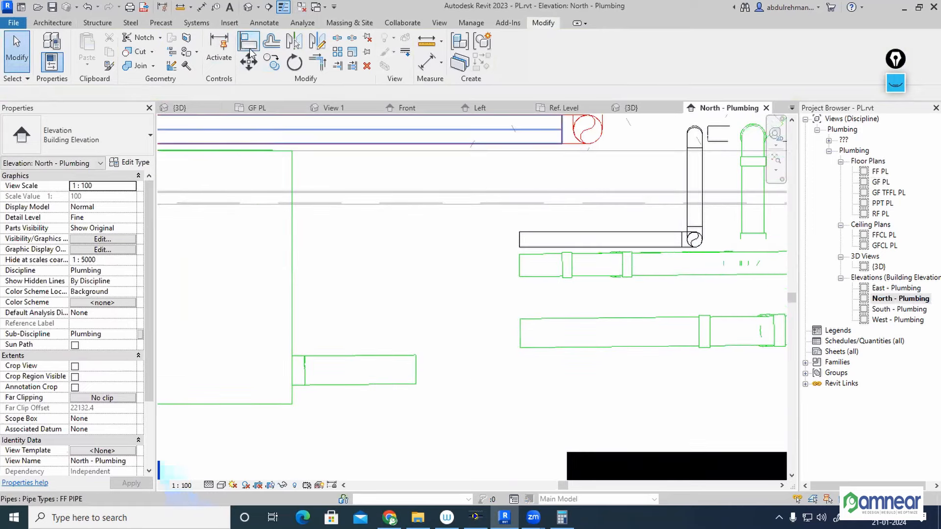
{"action": "left_click", "coordinate": [248, 41]}
{"action": "left_click", "coordinate": [133, 482]}
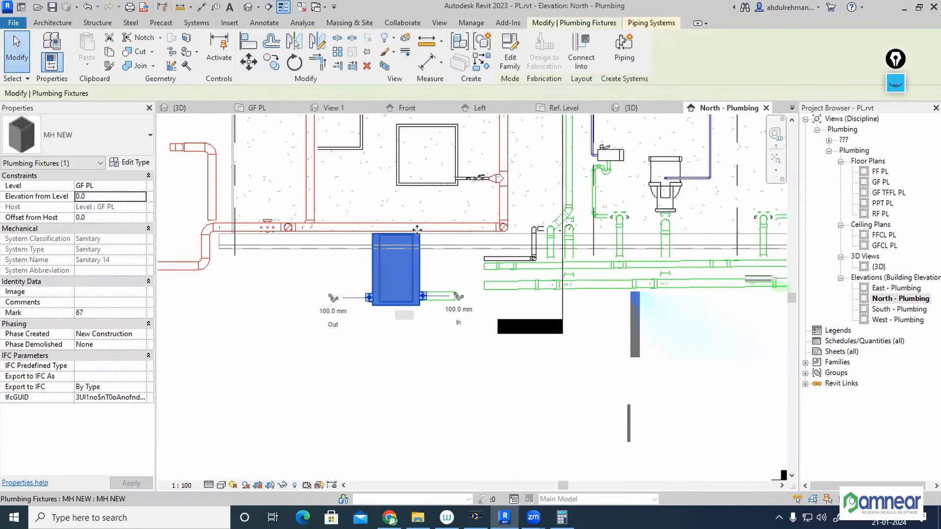
{"action": "scroll", "coordinate": [409, 226], "scroll_direction": "up", "scroll_amount": 3}
{"action": "key", "text": "Escape"}
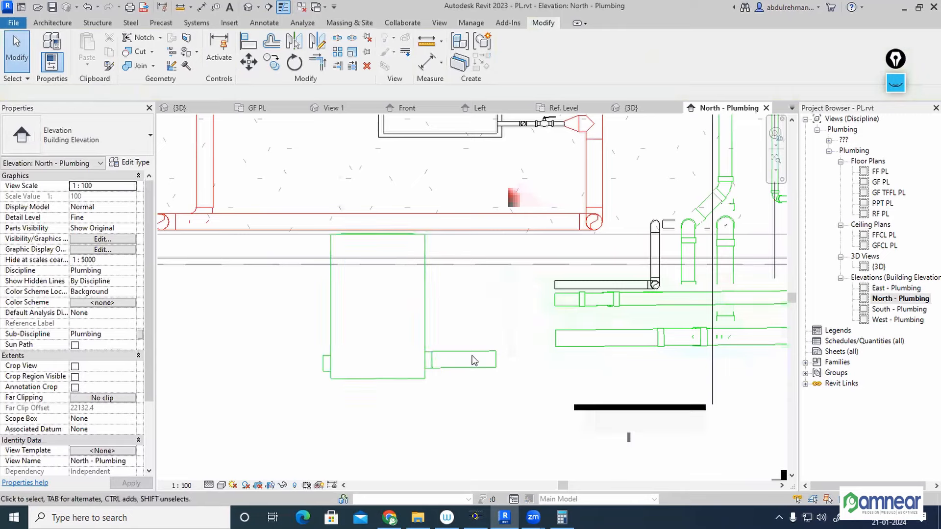
{"action": "left_click", "coordinate": [417, 315]}
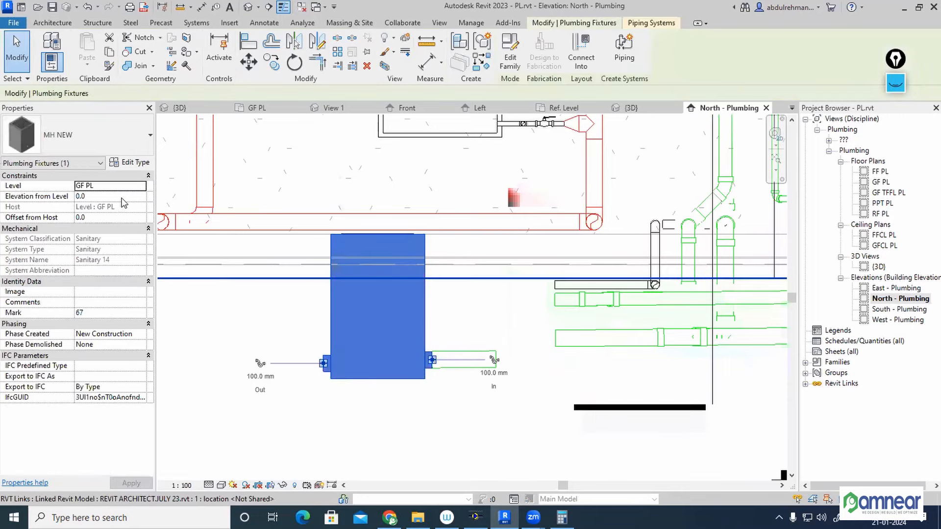
{"action": "left_click", "coordinate": [129, 162]}
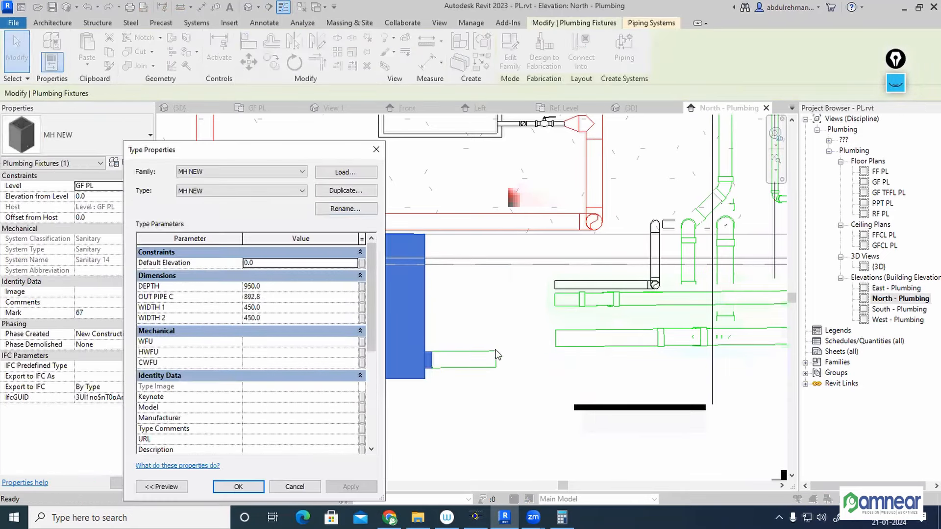
{"action": "left_click", "coordinate": [275, 287]}
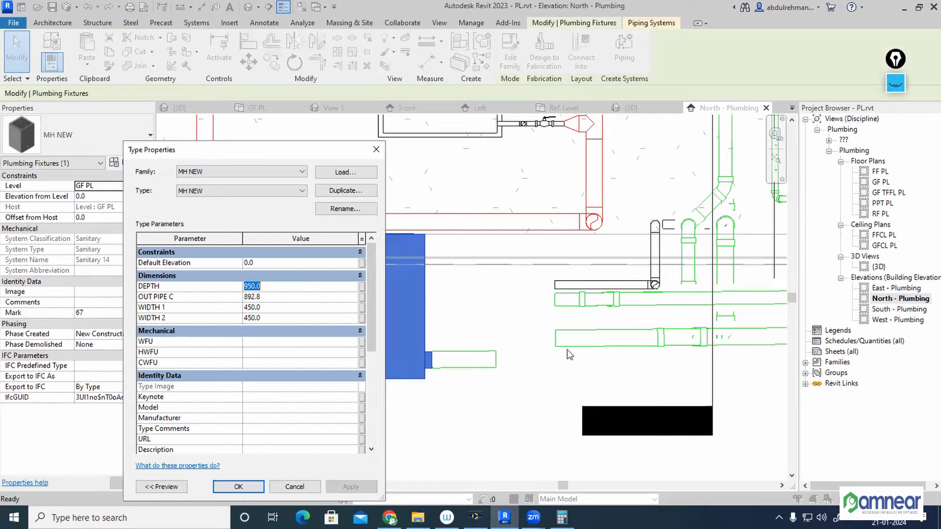
{"action": "left_click", "coordinate": [376, 150]}
Set the reference level of the lower drainage pipe's open end segment to GF PL.
{"action": "left_click", "coordinate": [572, 339]}
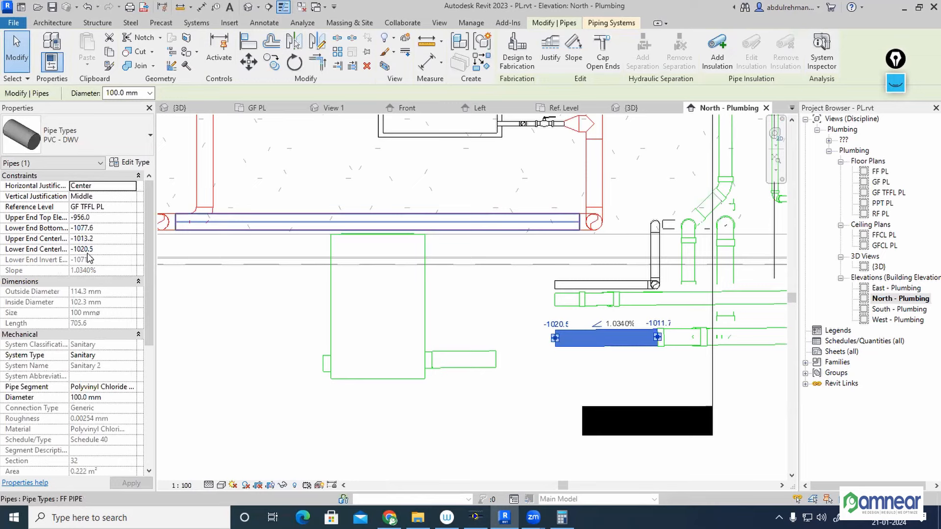
{"action": "left_click", "coordinate": [124, 207]}
{"action": "left_click", "coordinate": [131, 206]}
{"action": "left_click", "coordinate": [86, 226]}
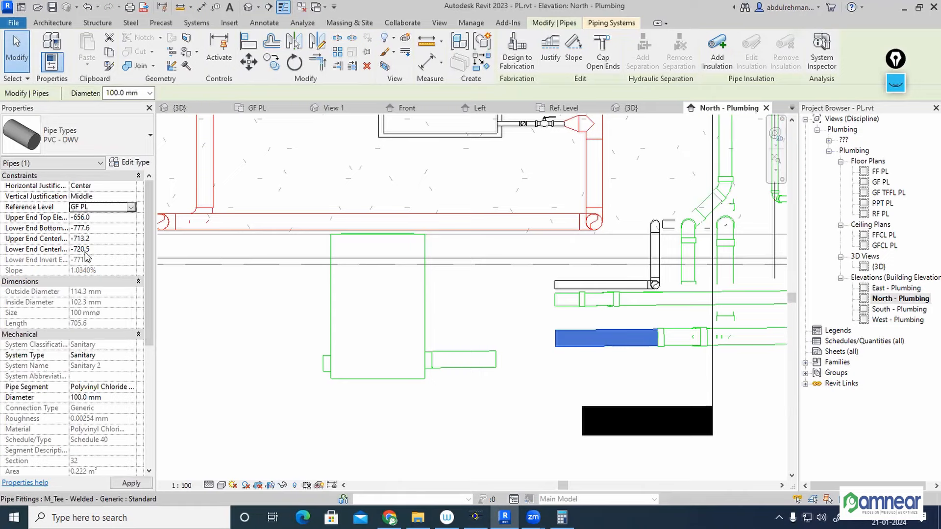
Set the MH NEW type's DEPTH first to 800 and finally to 810, and apply the change.
{"action": "left_click", "coordinate": [429, 334]}
{"action": "left_click", "coordinate": [424, 330]}
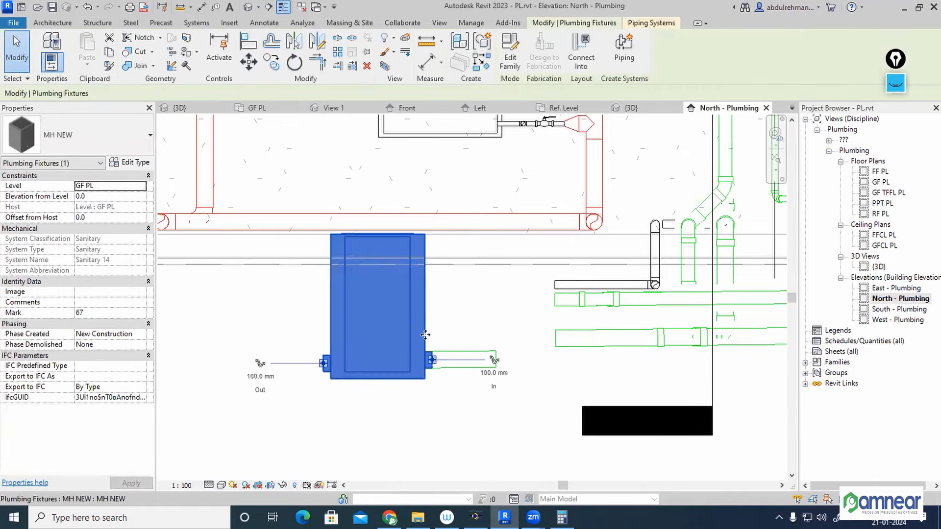
{"action": "left_click", "coordinate": [129, 163]}
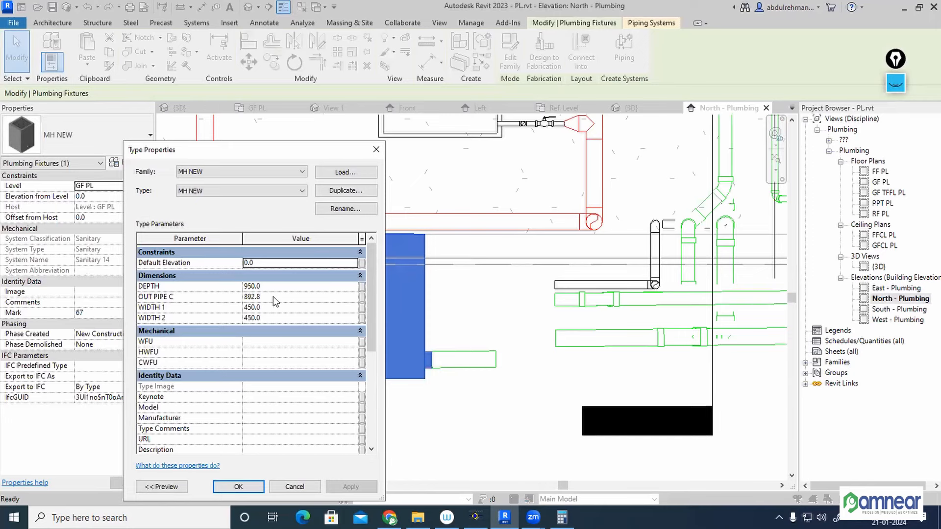
{"action": "left_click", "coordinate": [275, 286]}
{"action": "type", "text": "800"}
{"action": "key", "text": "Return"}
{"action": "type", "text": "810"}
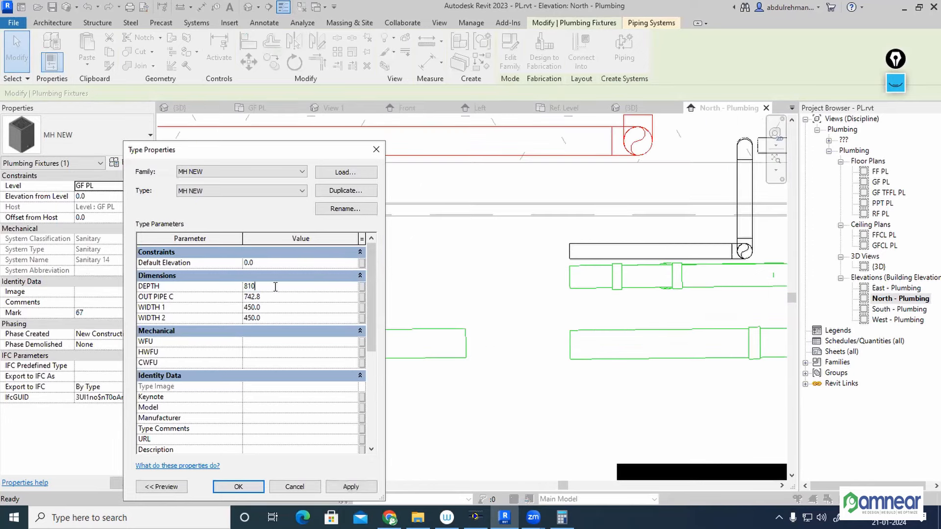
{"action": "left_click", "coordinate": [350, 487]}
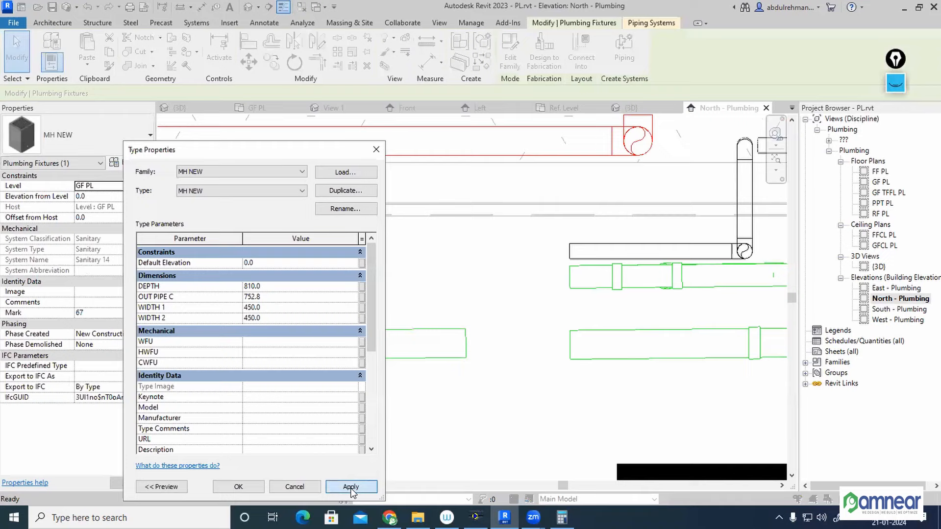
{"action": "left_click", "coordinate": [239, 487]}
Extend the lower drainage pipe from its open end almost to the chamber's inlet pipe, sloping down at 1.0000%.
{"action": "left_click", "coordinate": [589, 357]}
{"action": "right_click", "coordinate": [570, 344]}
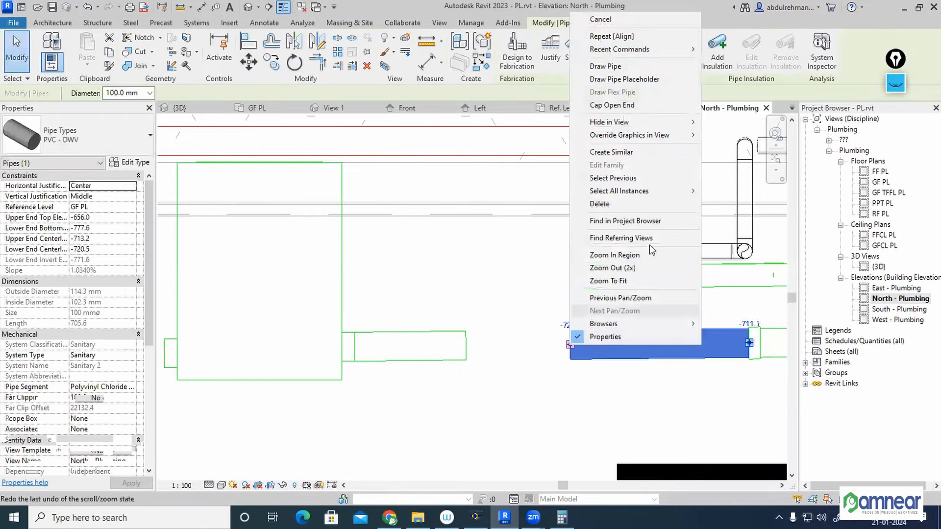
{"action": "left_click", "coordinate": [615, 66]}
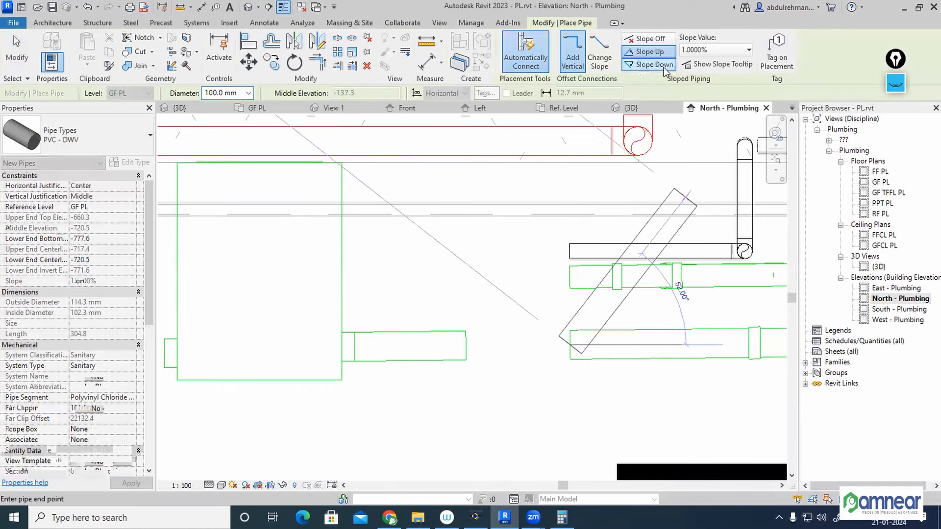
{"action": "left_click", "coordinate": [649, 64]}
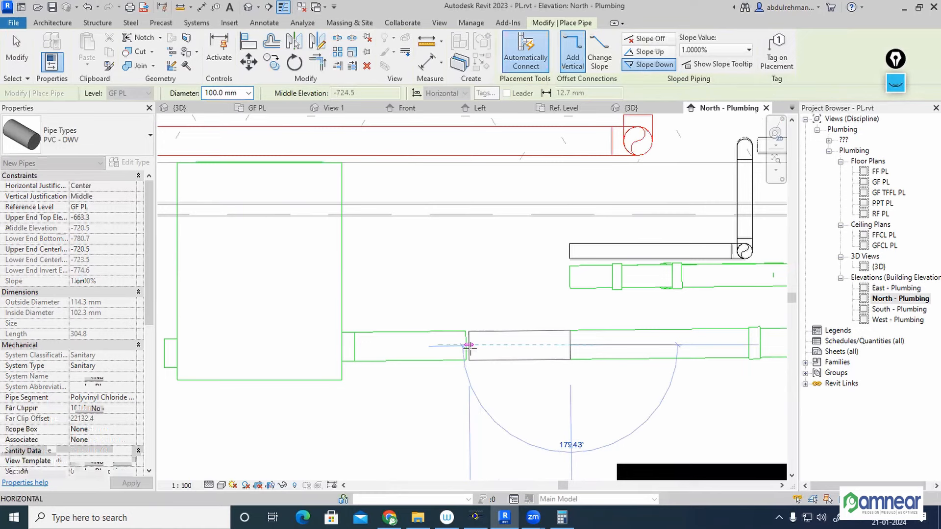
{"action": "left_click", "coordinate": [469, 345]}
{"action": "key", "text": "Escape"}
{"action": "key", "text": "Escape"}
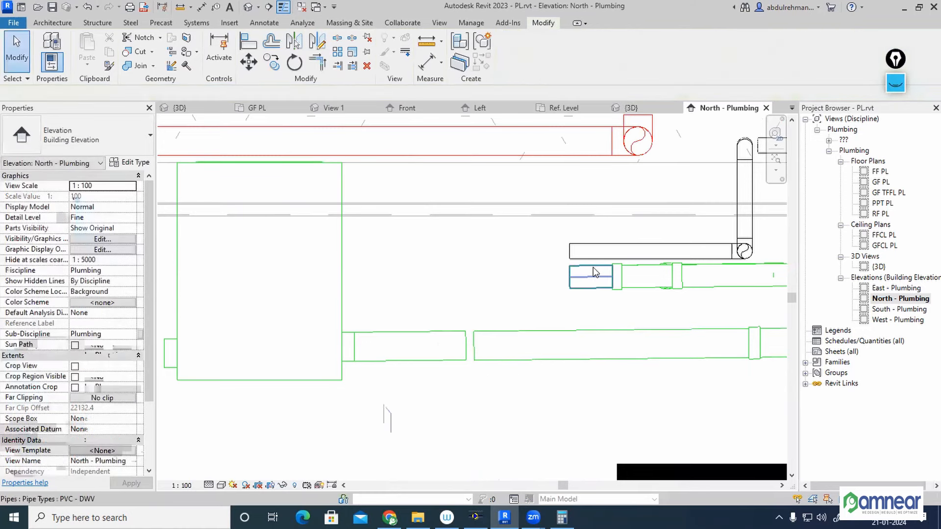
Align the chamber's inlet pipe with the centerline of the extended drainage pipe in the elevation.
{"action": "left_click", "coordinate": [372, 141]}
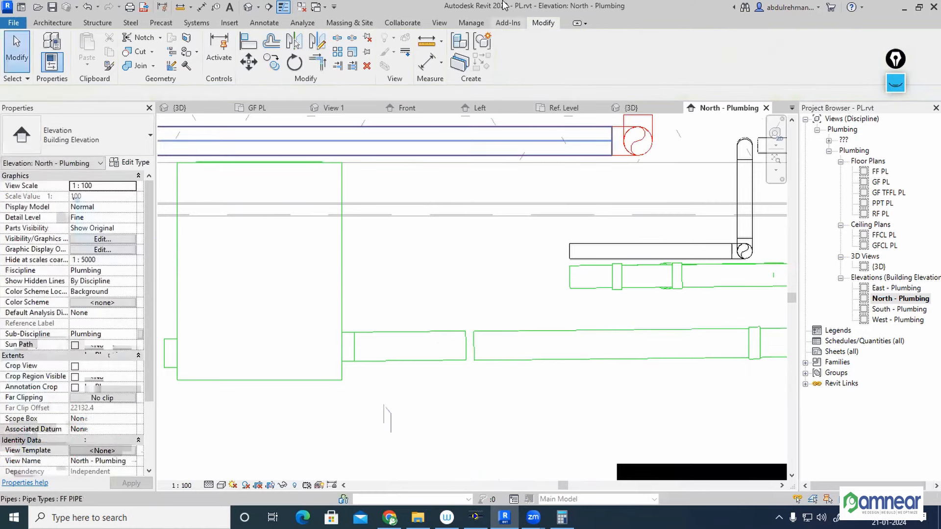
{"action": "left_click", "coordinate": [251, 51]}
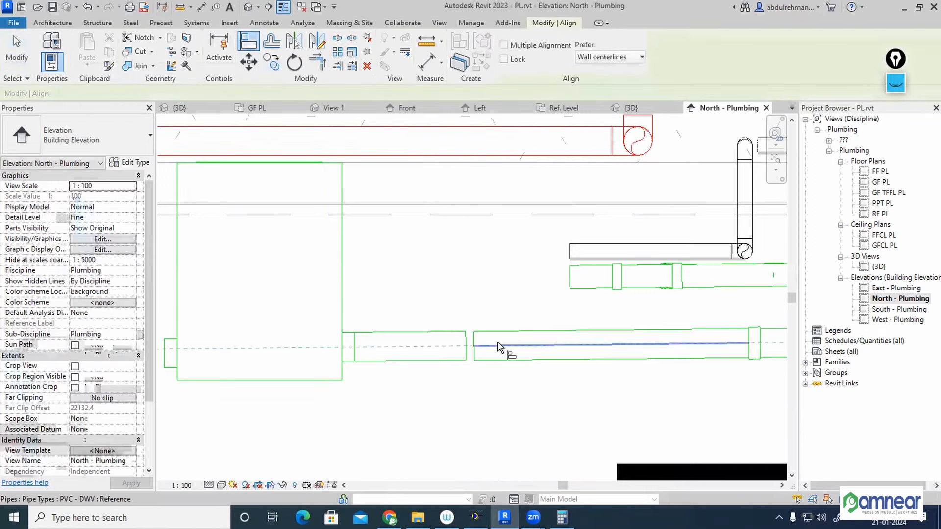
{"action": "left_click", "coordinate": [498, 346]}
{"action": "left_click", "coordinate": [458, 347]}
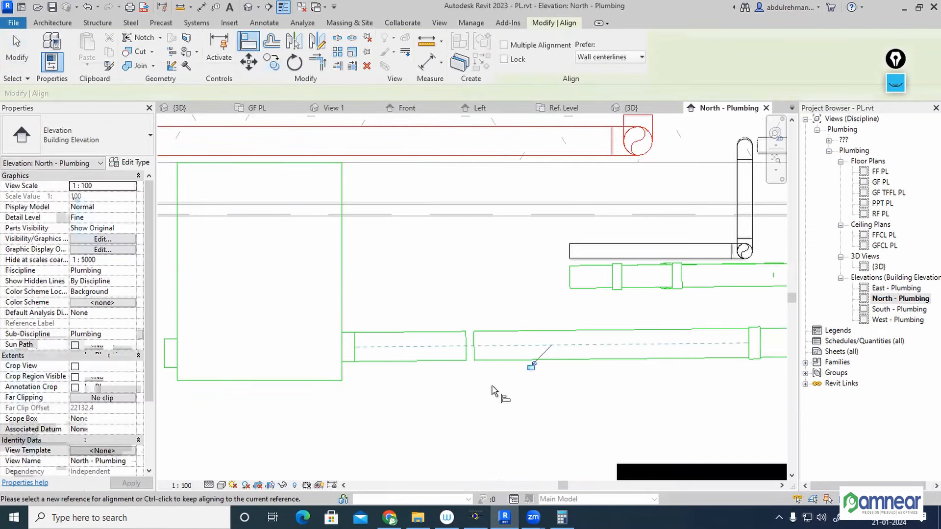
In the GF PL floor plan, align the inlet pipe with the extended drainage pipe and join both with Trim/Extend.
{"action": "double_click", "coordinate": [880, 182]}
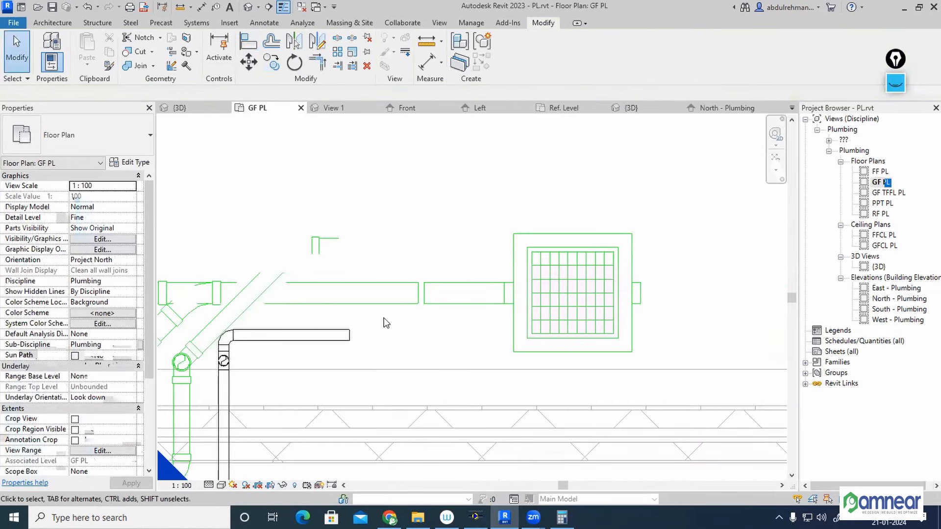
{"action": "left_click", "coordinate": [248, 42]}
{"action": "left_click", "coordinate": [394, 294]}
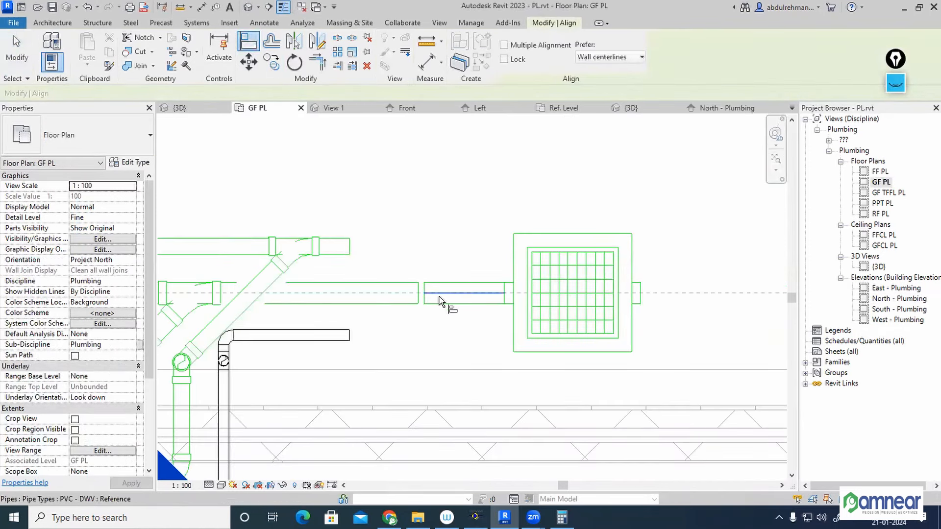
{"action": "left_click", "coordinate": [438, 307]}
{"action": "key", "text": "t"}
{"action": "key", "text": "r"}
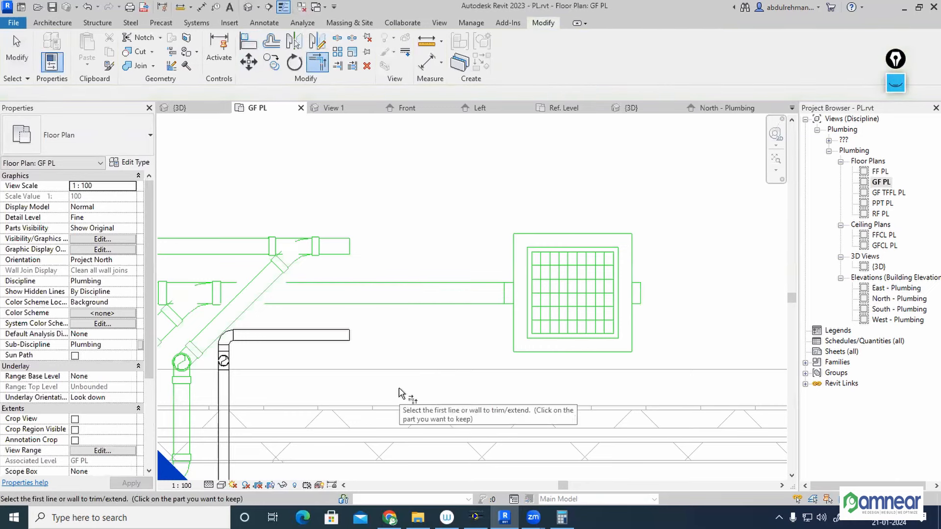
Draw a short 100 mm PVC - DWV pipe outward from the chamber's outlet connector, sloping down at 1.0000%.
{"action": "key", "text": "Escape"}
{"action": "left_click", "coordinate": [578, 338]}
{"action": "left_click", "coordinate": [716, 293]}
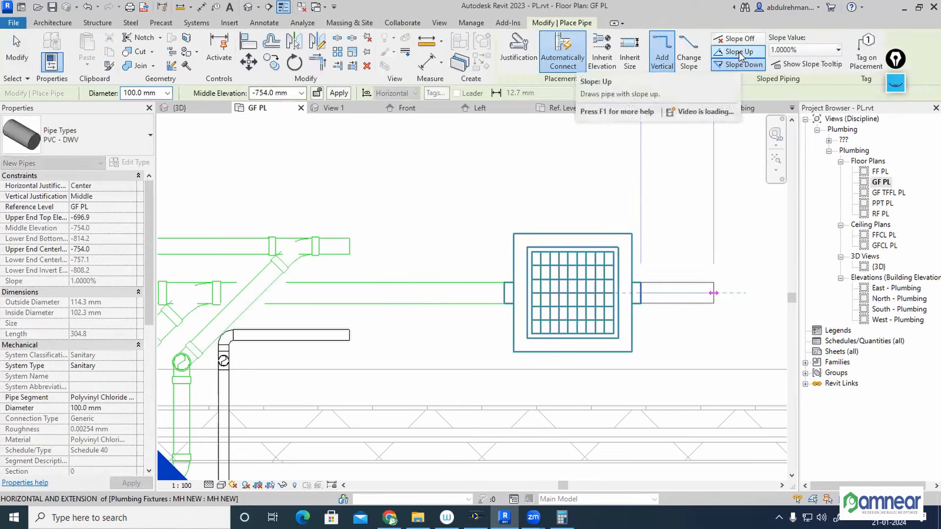
{"action": "left_click", "coordinate": [742, 65]}
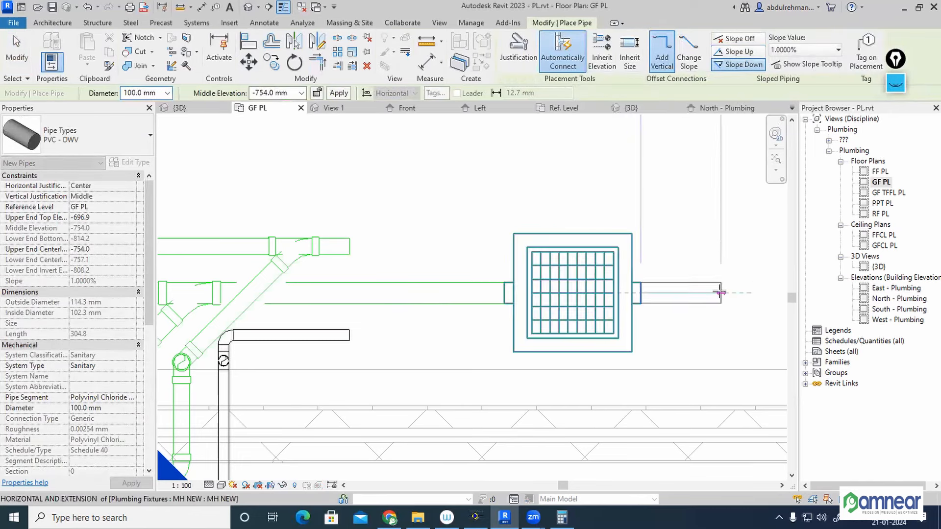
{"action": "left_click", "coordinate": [720, 293]}
{"action": "key", "text": "Escape"}
{"action": "key", "text": "Escape"}
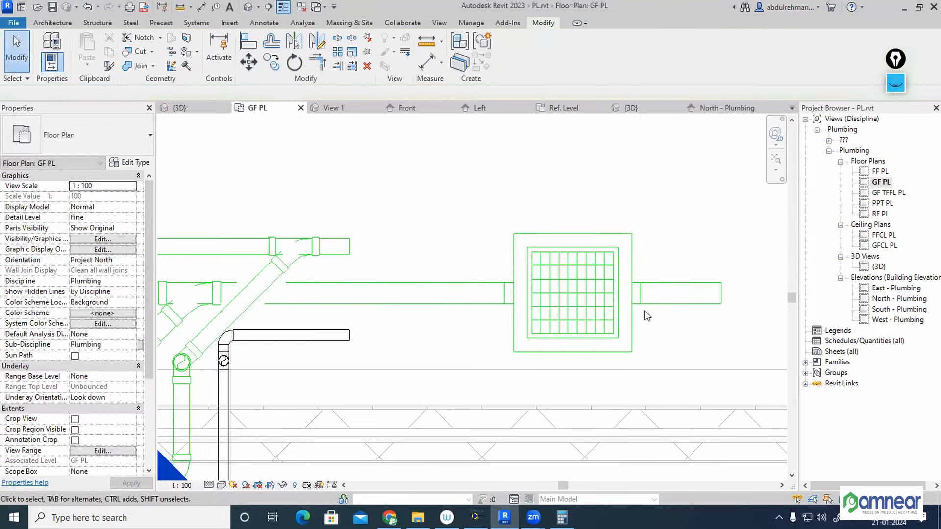
Place a second MH NEW chamber with Create Similar in the empty area above the connected chamber in plan.
{"action": "left_click", "coordinate": [599, 275]}
{"action": "key", "text": "Escape"}
{"action": "scroll", "coordinate": [599, 274], "scroll_direction": "down", "scroll_amount": 3}
{"action": "scroll", "coordinate": [564, 266], "scroll_direction": "up", "scroll_amount": 2}
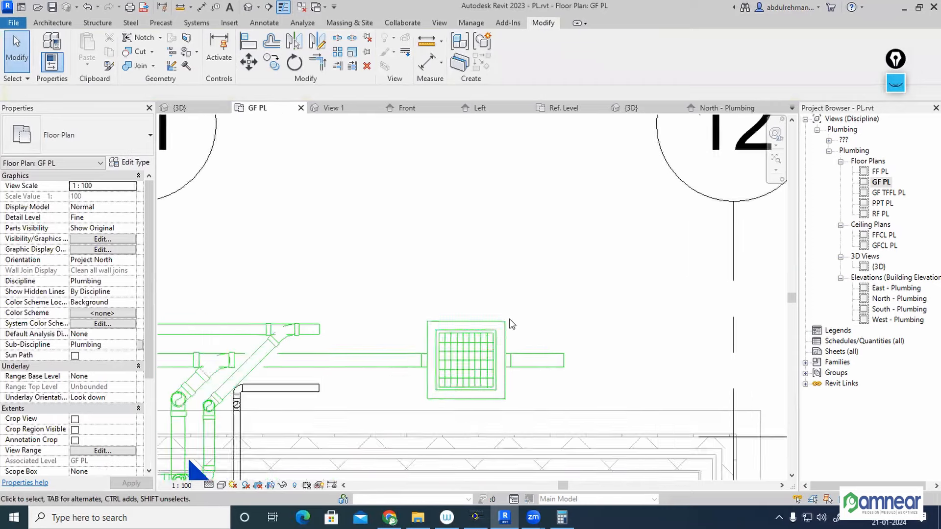
{"action": "left_click", "coordinate": [493, 325]}
{"action": "key", "text": "c"}
{"action": "key", "text": "s"}
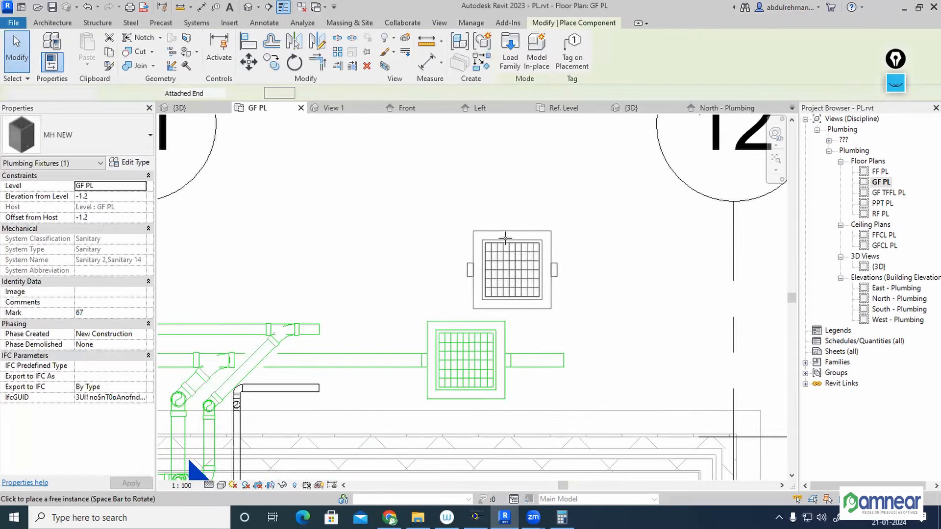
{"action": "left_click", "coordinate": [501, 209]}
{"action": "key", "text": "Escape"}
{"action": "key", "text": "Escape"}
Review the type properties of the second MH NEW chamber, including its depth and outlet pipe parameters, without changing them.
{"action": "left_click", "coordinate": [525, 247]}
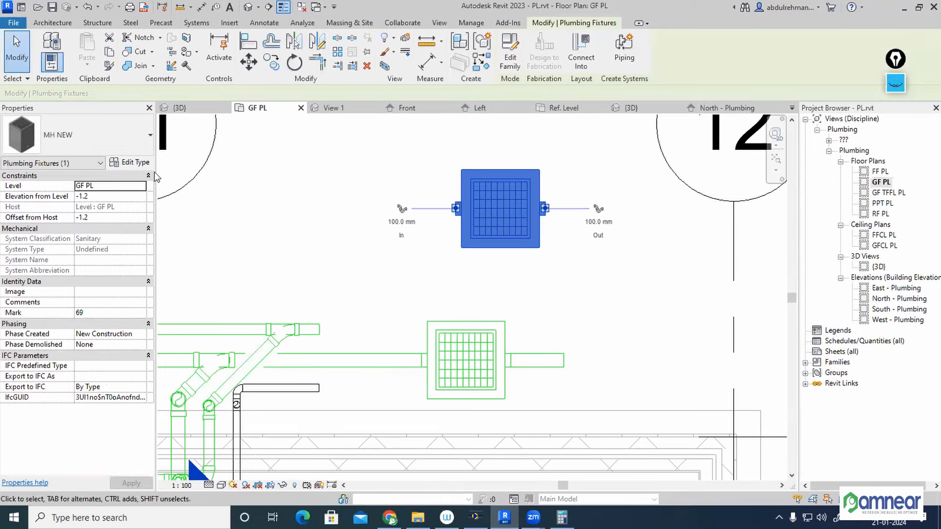
{"action": "left_click", "coordinate": [131, 162]}
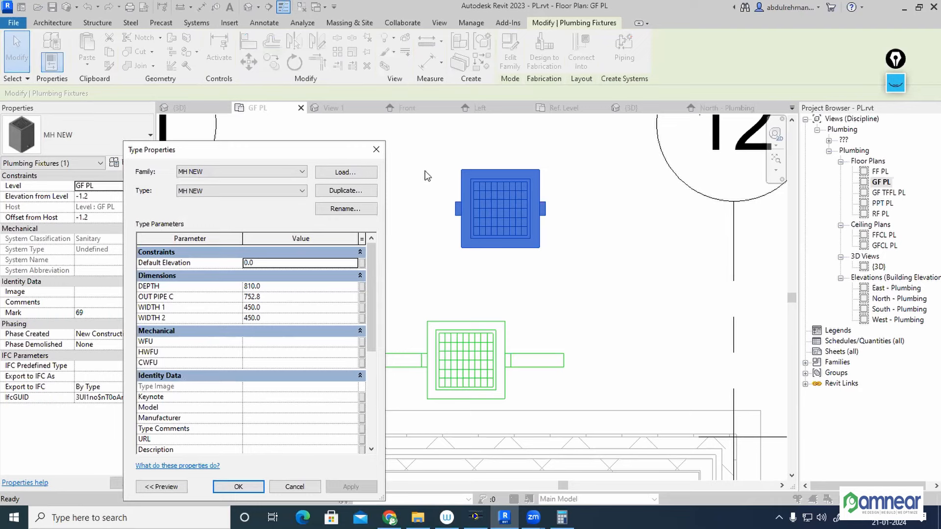
{"action": "left_click", "coordinate": [376, 149]}
{"action": "left_click", "coordinate": [616, 290]}
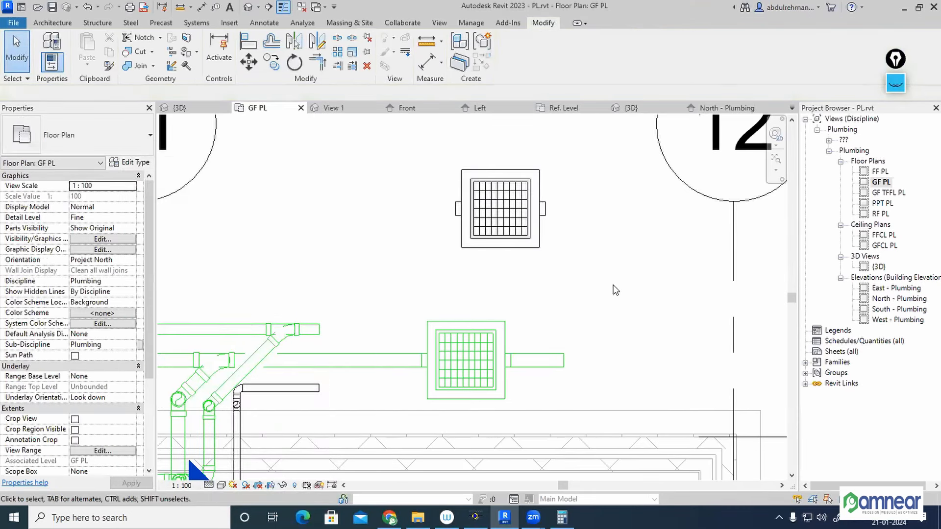